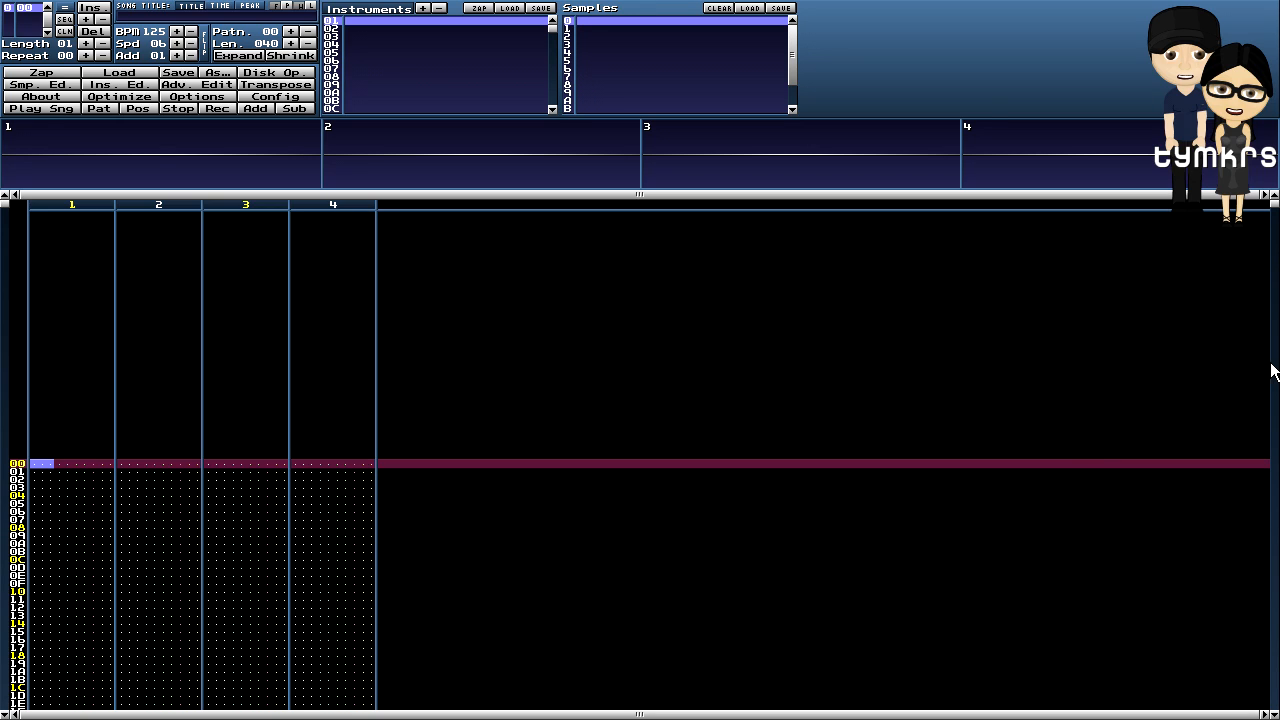
# - Move the edit position down channel 1, then scroll back up the pattern
pyautogui.click(40, 464)
pyautogui.press('Down')
pyautogui.press('Down')
pyautogui.press('Down')
pyautogui.press('Down')
pyautogui.press('Down')
pyautogui.press('Down')
pyautogui.press('Down')
pyautogui.press('Down')
pyautogui.press('Down')
pyautogui.press('Down')
pyautogui.press('Down')
pyautogui.press('Down')
pyautogui.press('Down')
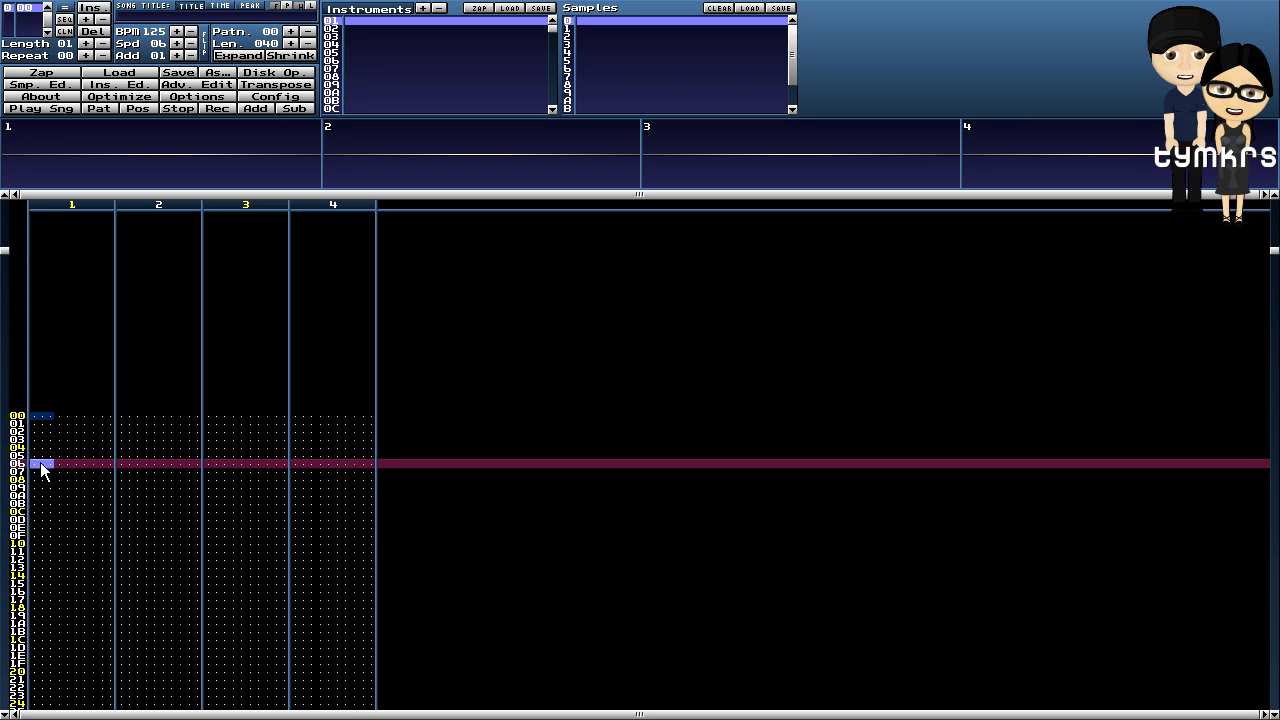
pyautogui.press('Down')
pyautogui.press('Down')
pyautogui.press('Down')
pyautogui.press('Down')
pyautogui.press('Down')
pyautogui.press('Down')
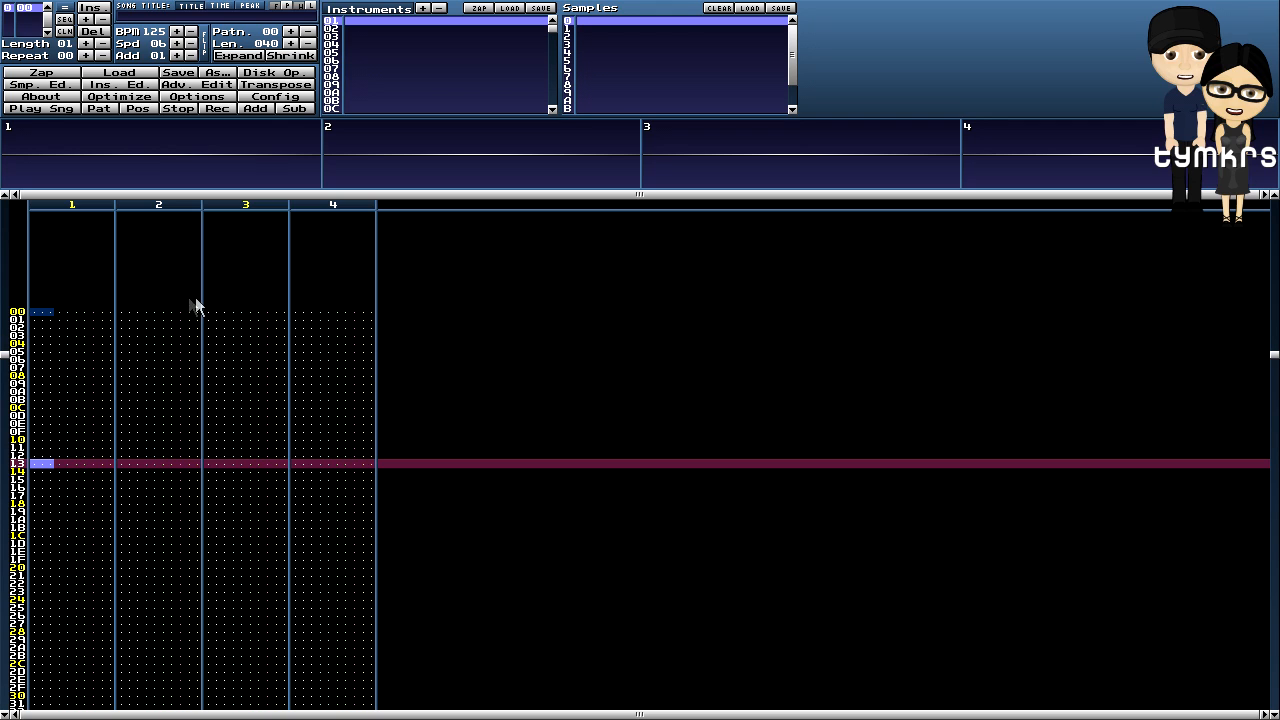
pyautogui.scroll(2, 187, 306)
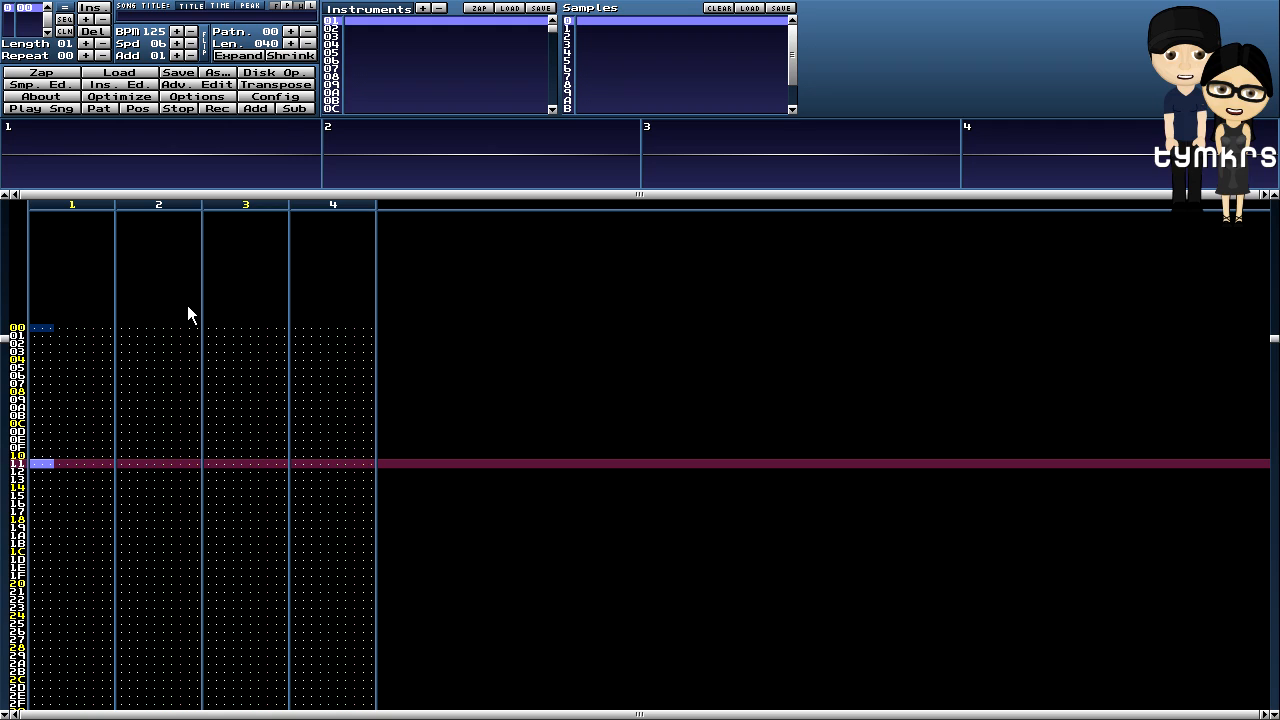
pyautogui.scroll(17, 187, 305)
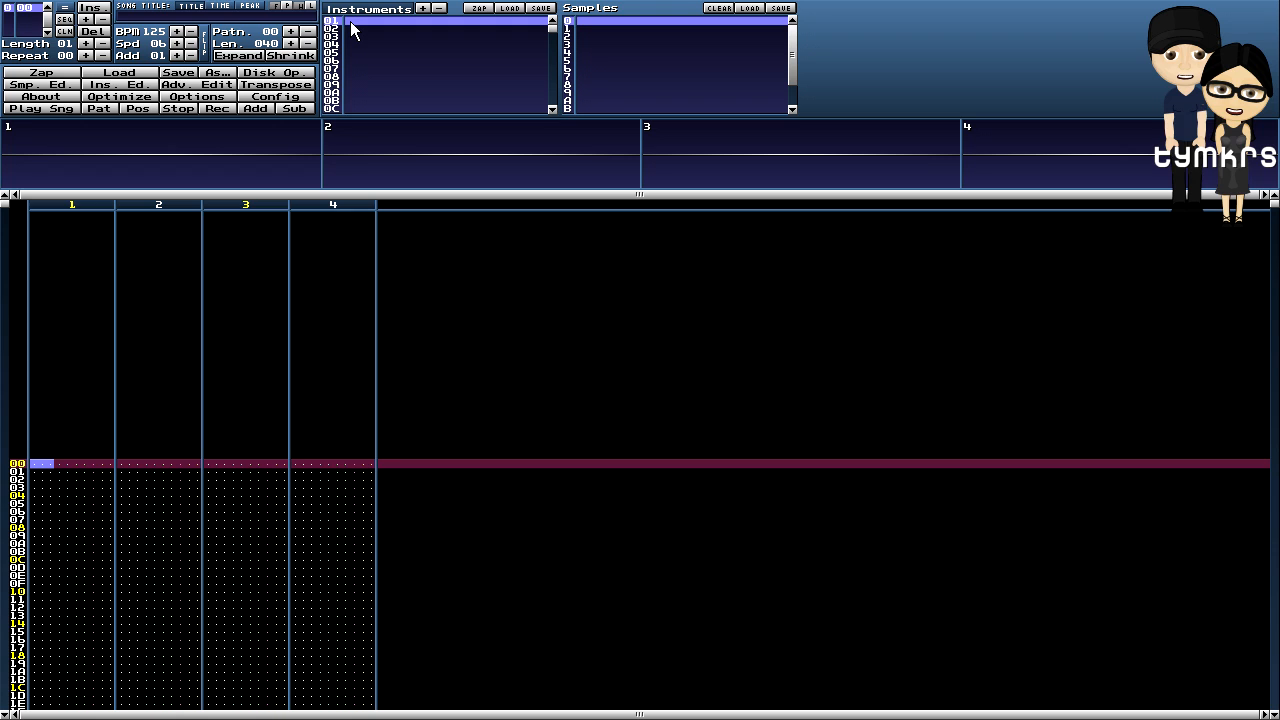
# - Load kick00acoustic.wav into instrument 01 from the sample editor, then select instrument 02
pyautogui.click(50, 86)
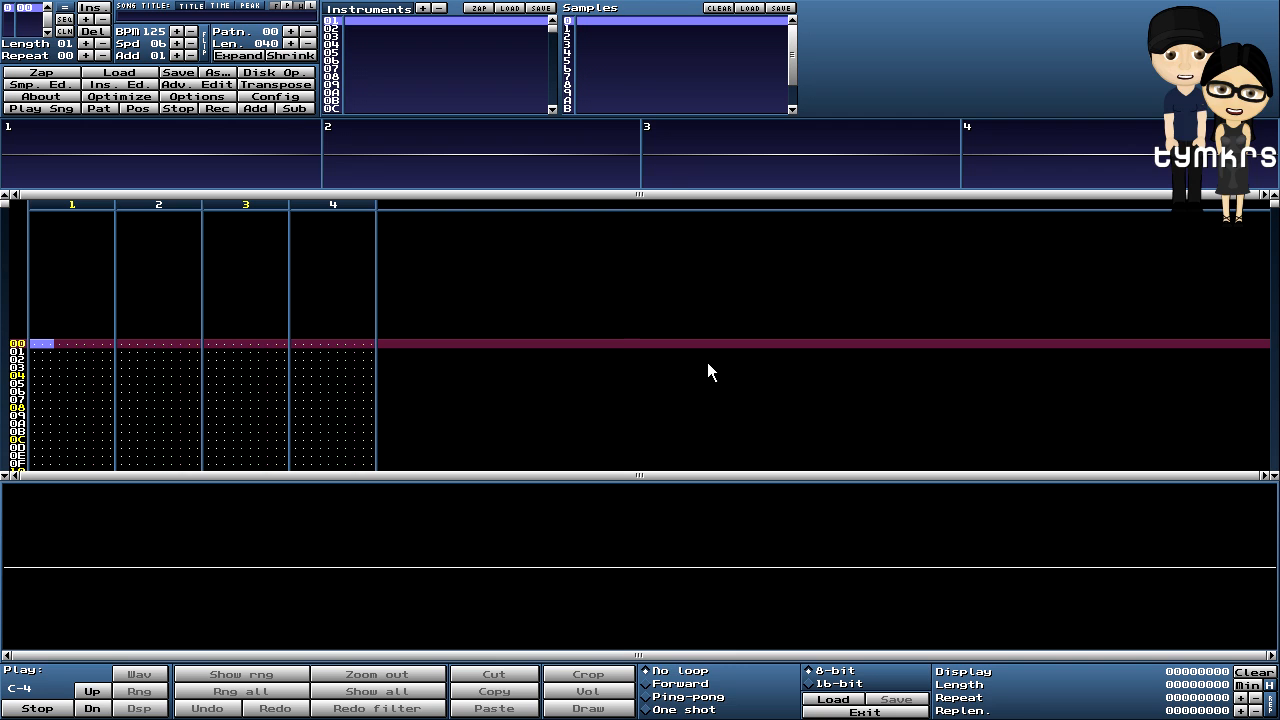
pyautogui.click(830, 700)
pyautogui.moveTo(273, 9); pyautogui.dragTo(546, 124)
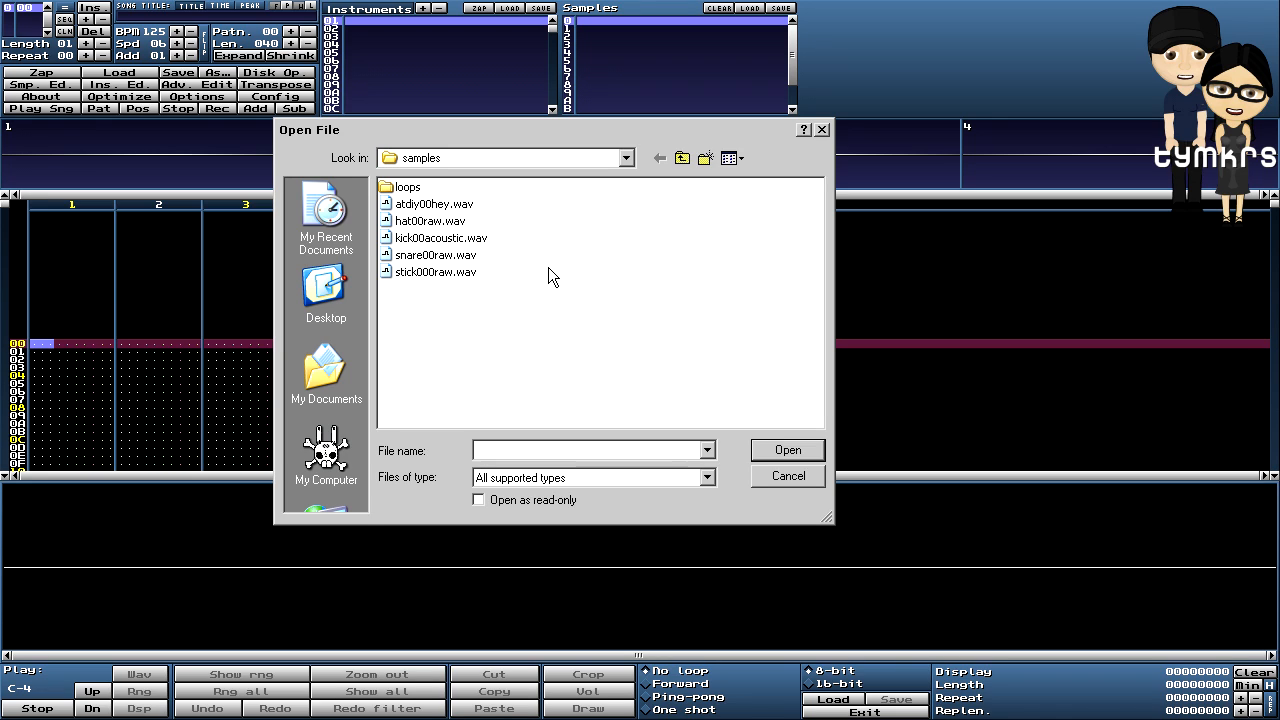
pyautogui.click(415, 240)
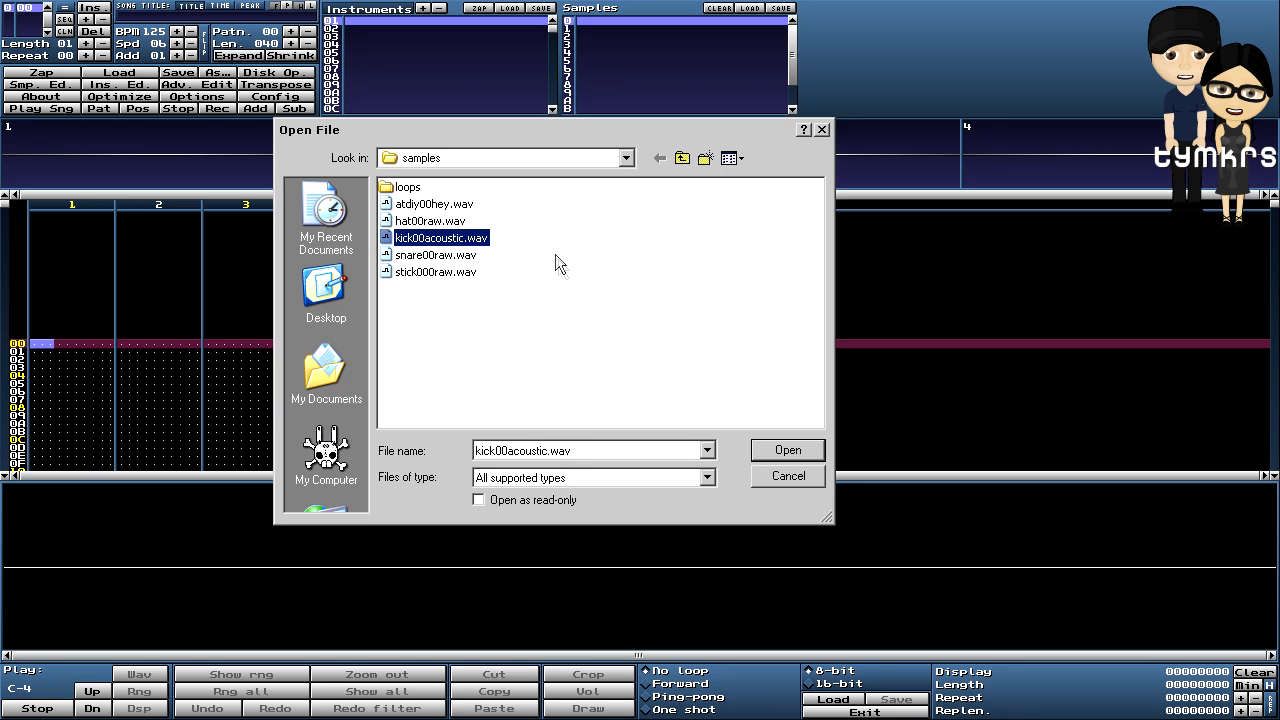
pyautogui.click(796, 449)
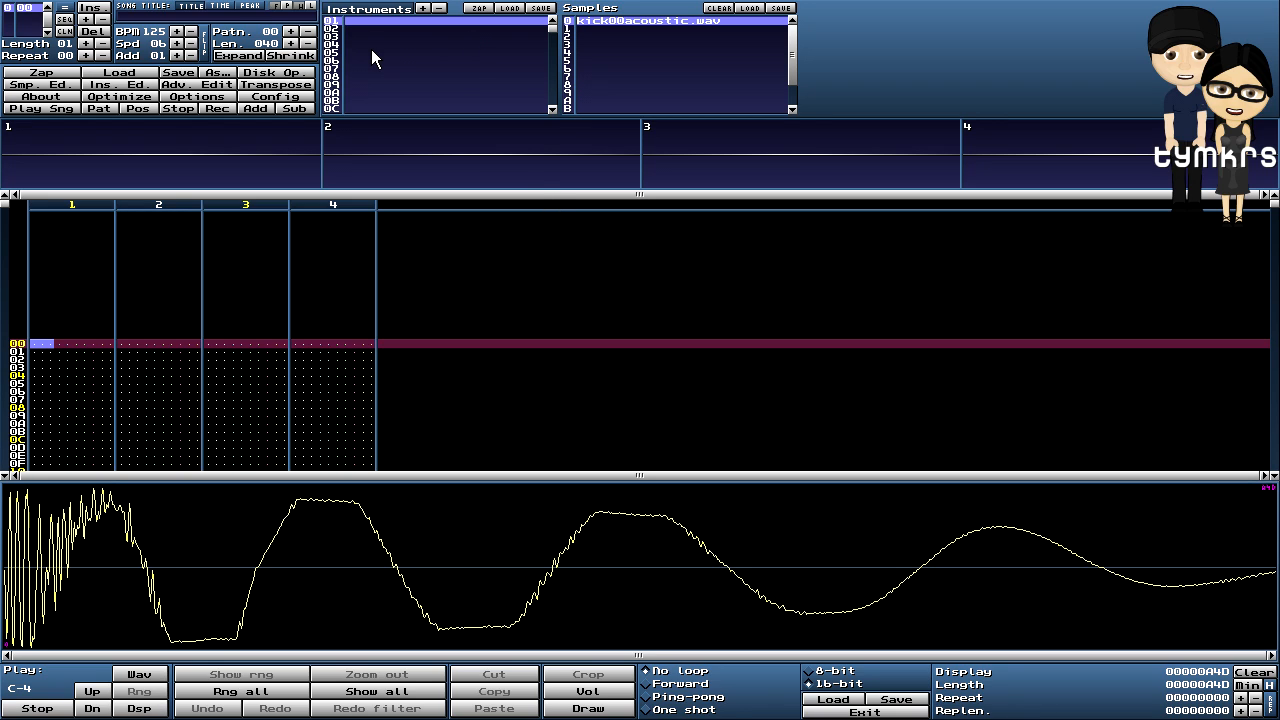
pyautogui.click(335, 29)
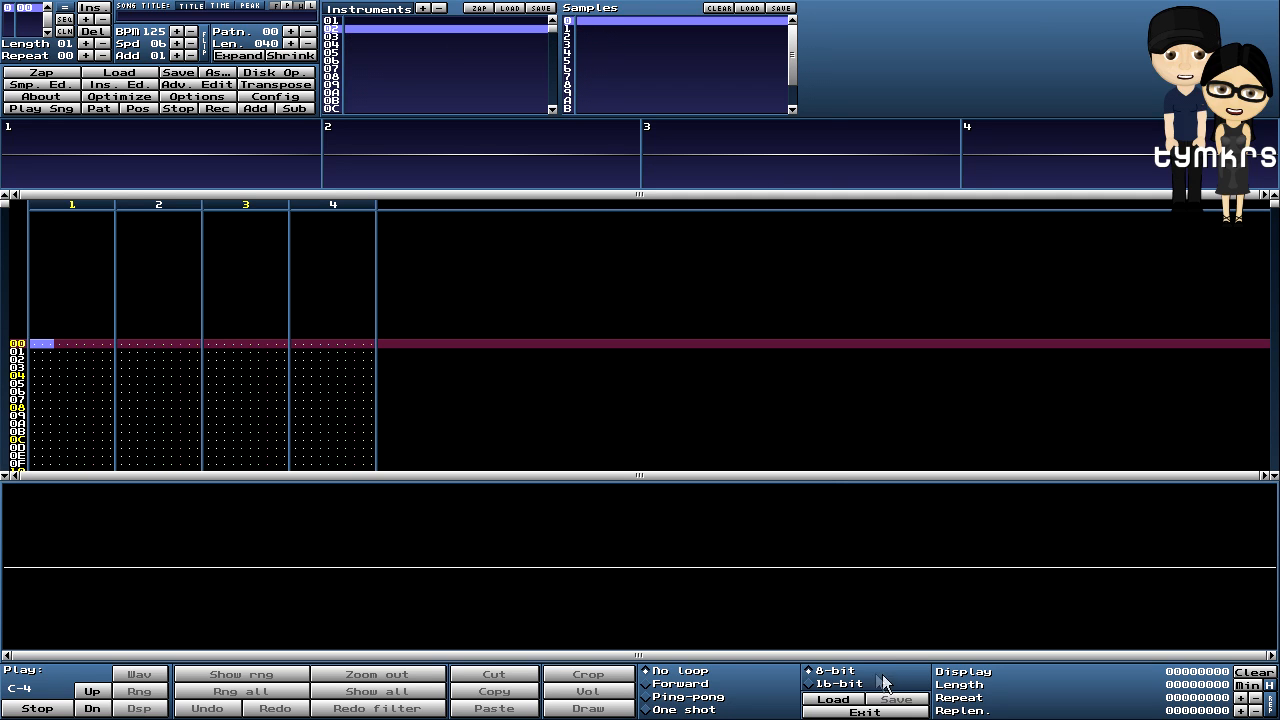
# - Load snare00raw.wav into instrument 02, preview it, then select instrument 03
pyautogui.click(840, 699)
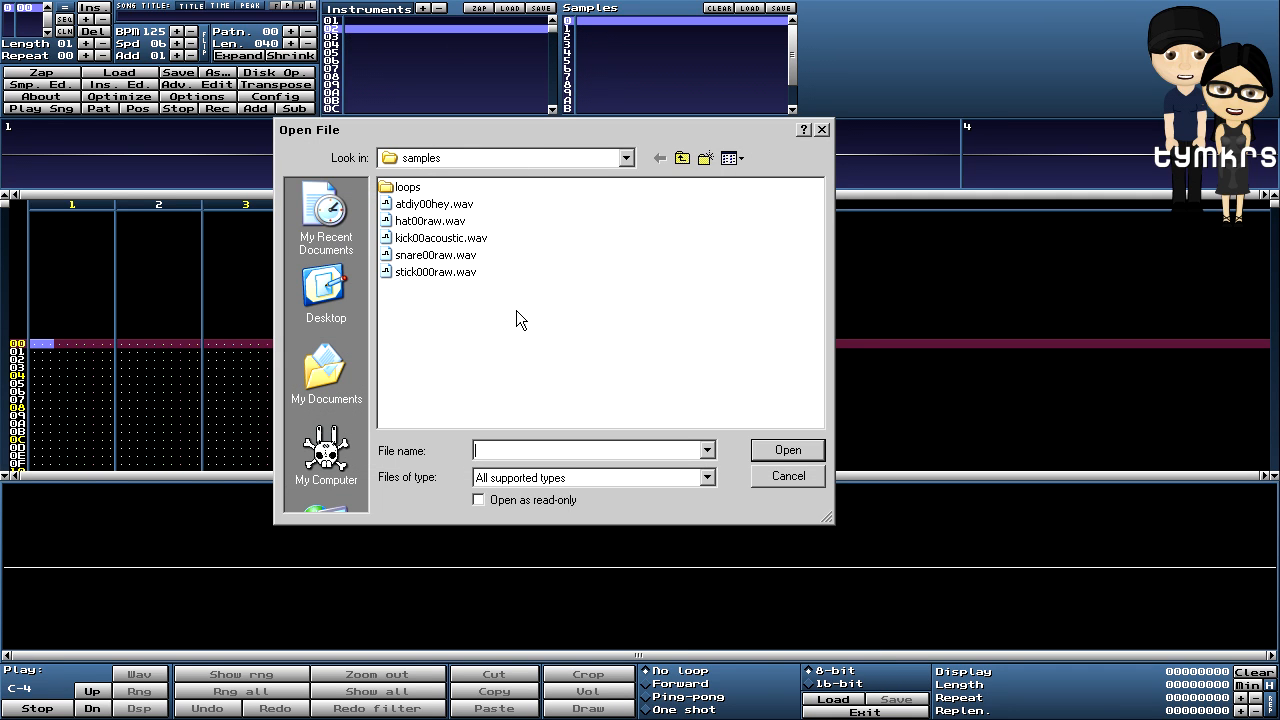
pyautogui.click(444, 256)
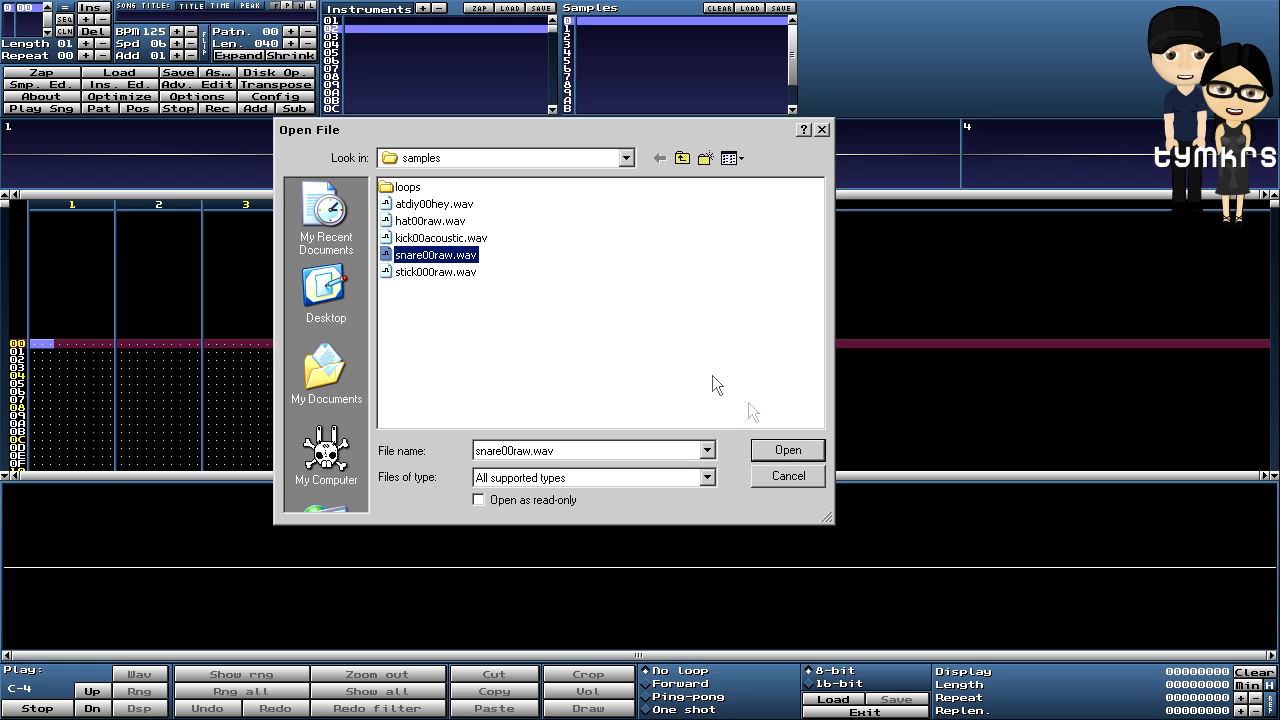
pyautogui.click(787, 450)
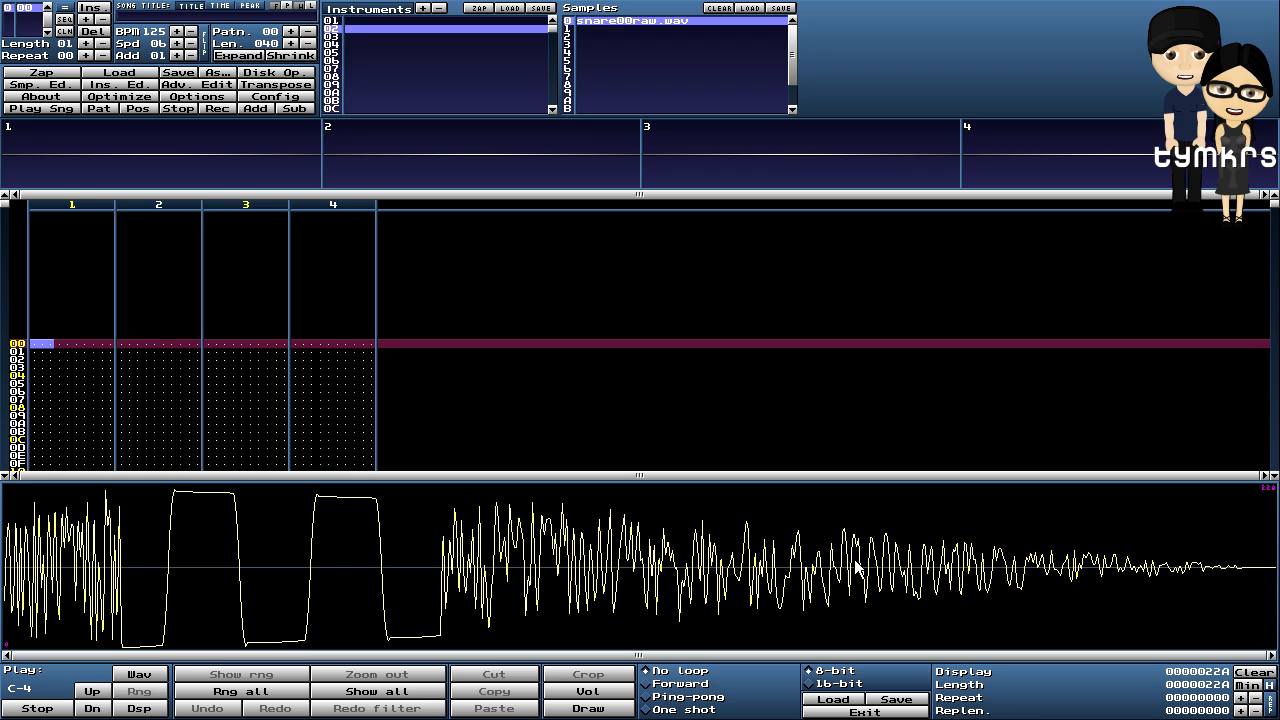
pyautogui.press('q')
pyautogui.click(335, 37)
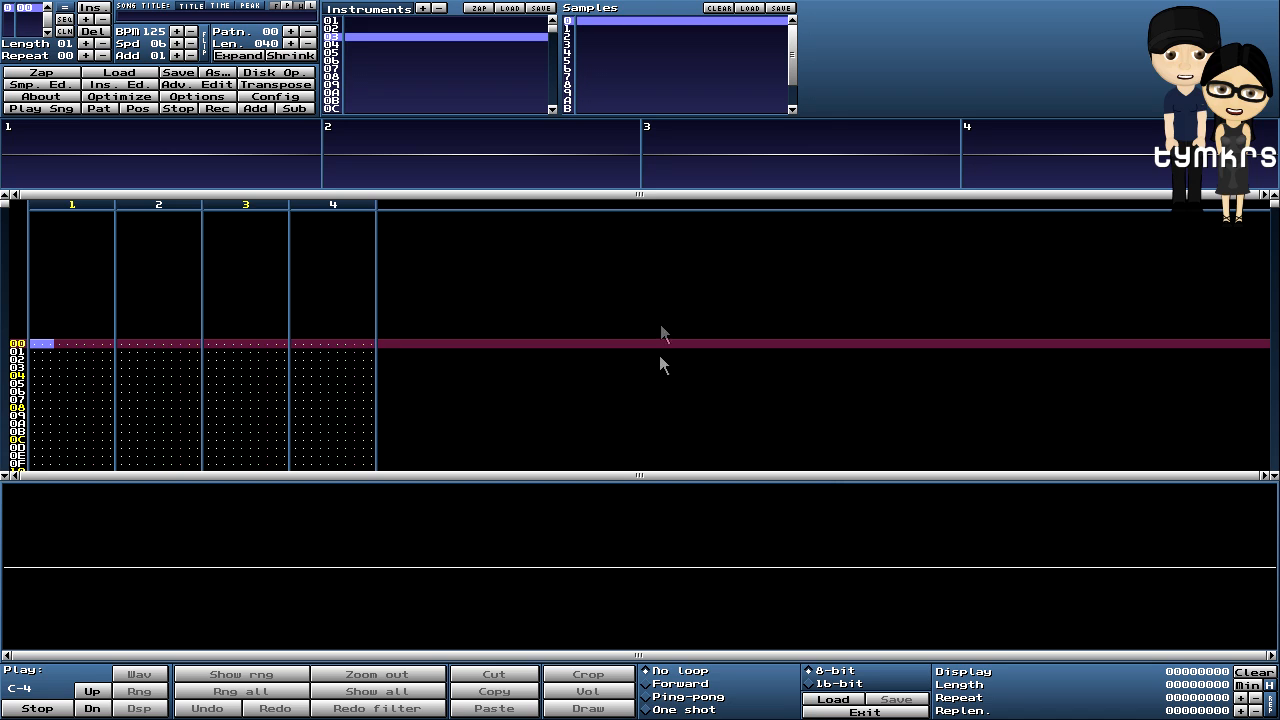
# - Load hat00raw.wav into instrument 03, close the sample editor, and select kick instrument 01
pyautogui.click(833, 699)
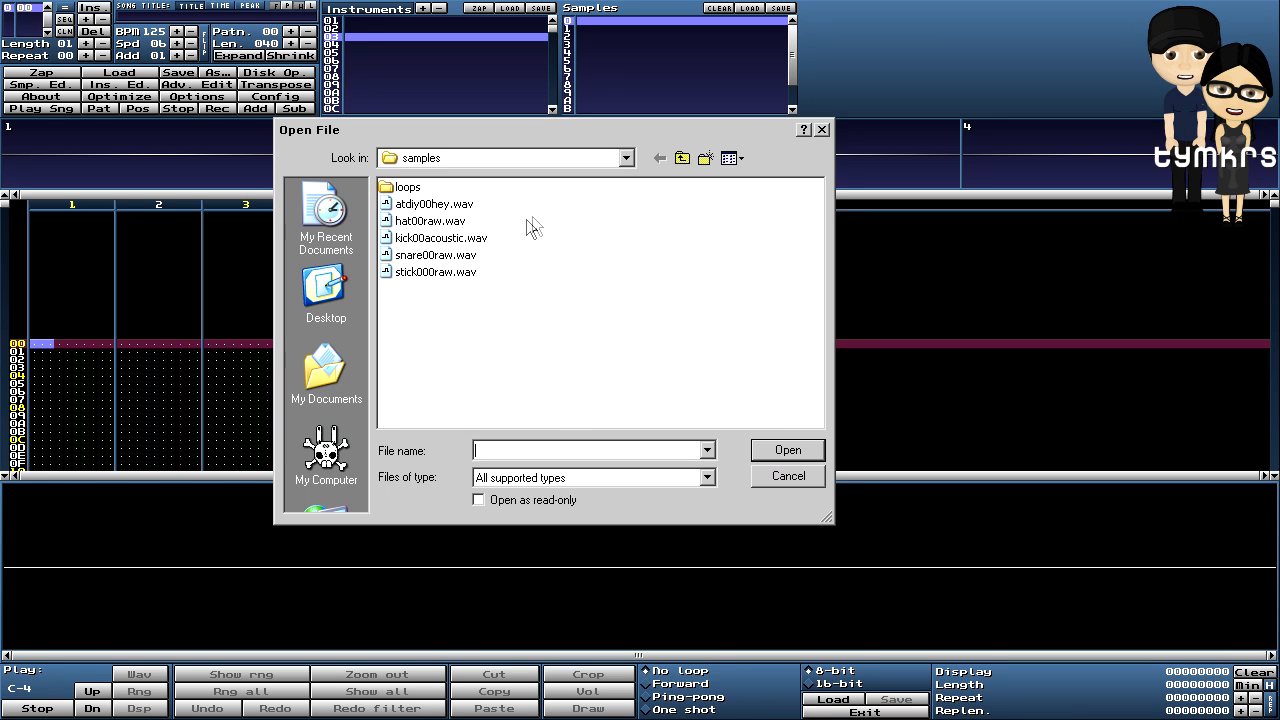
pyautogui.click(430, 221)
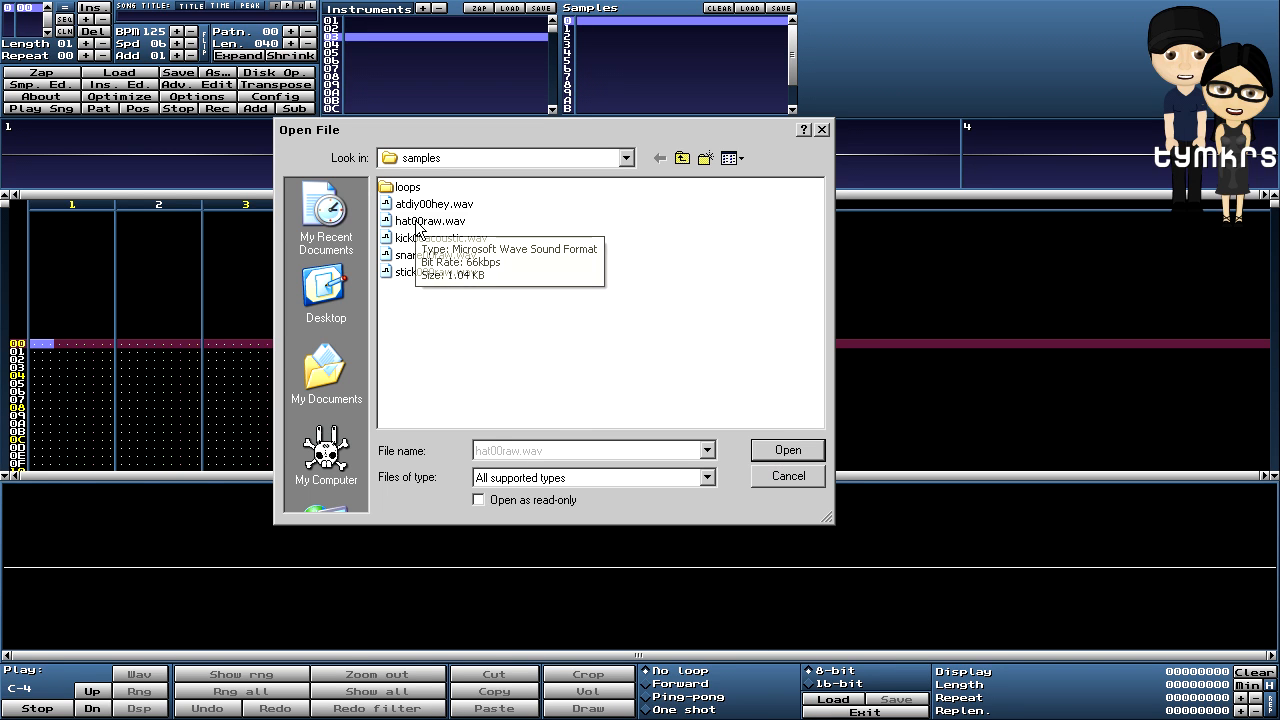
pyautogui.click(783, 455)
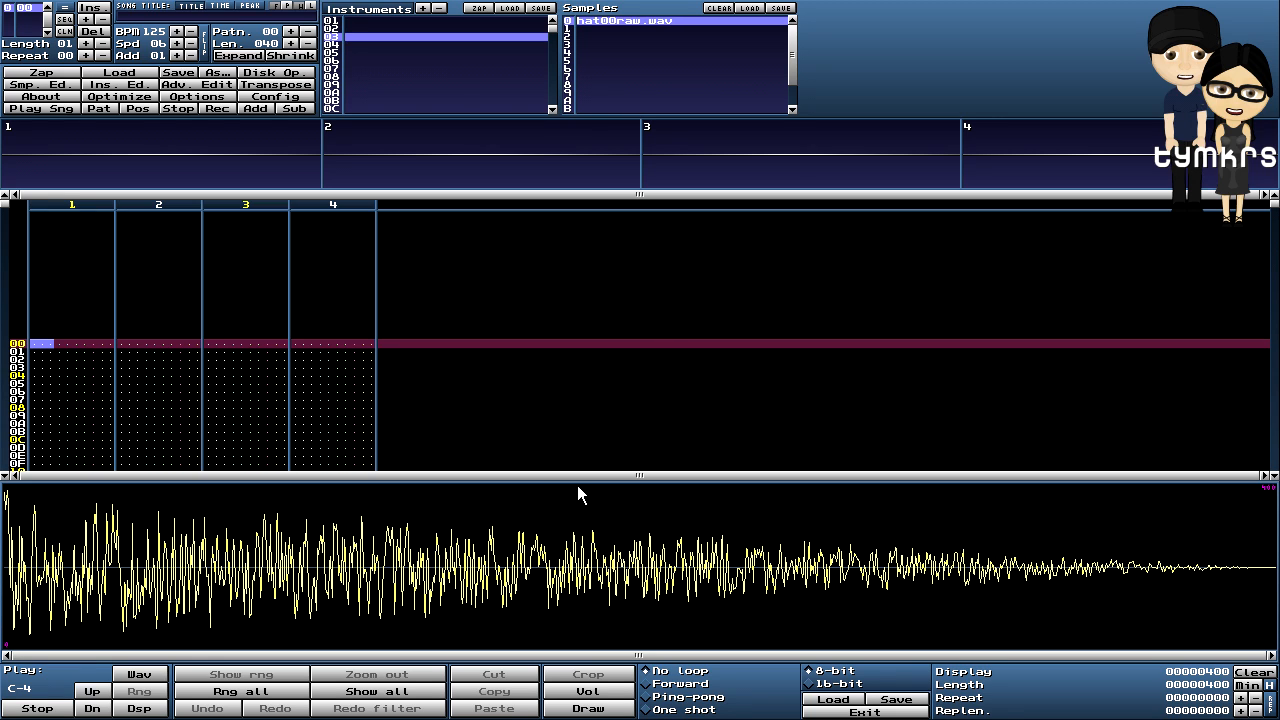
pyautogui.click(38, 86)
pyautogui.click(336, 21)
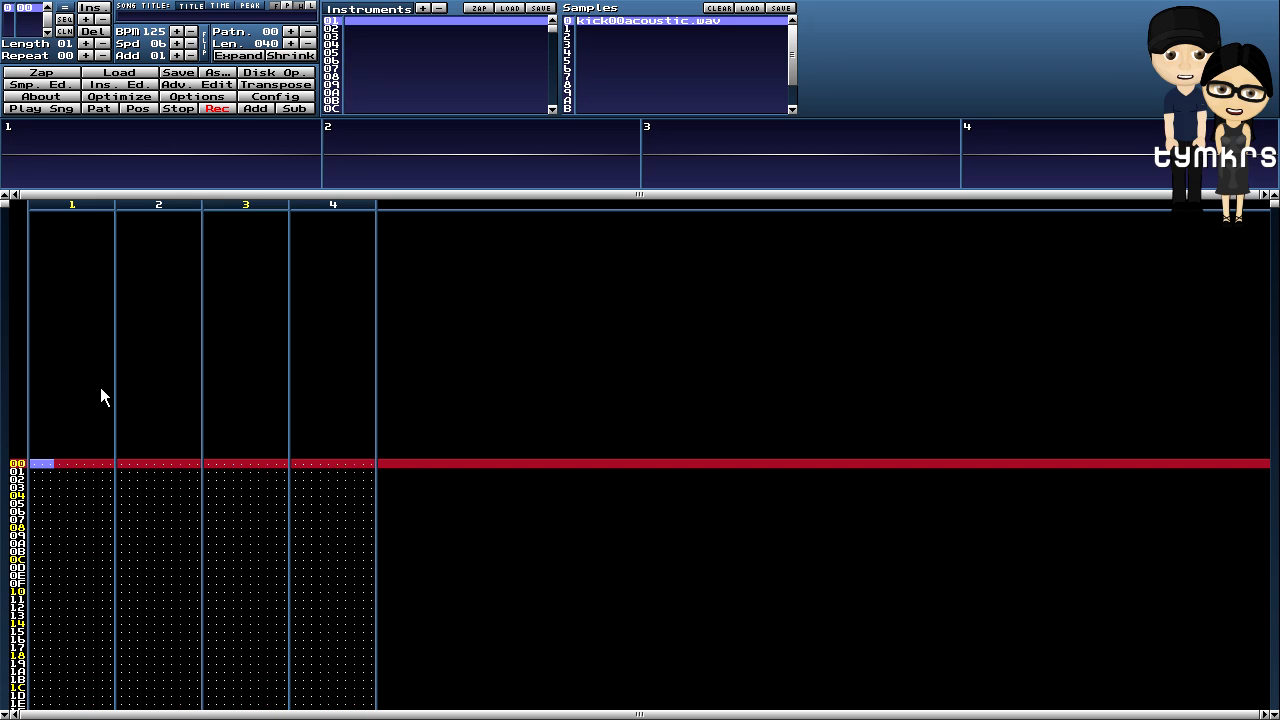
# - Enter C-4 kick notes on rows 00, 04, 0A and 0C of channel 1
pyautogui.press('z')
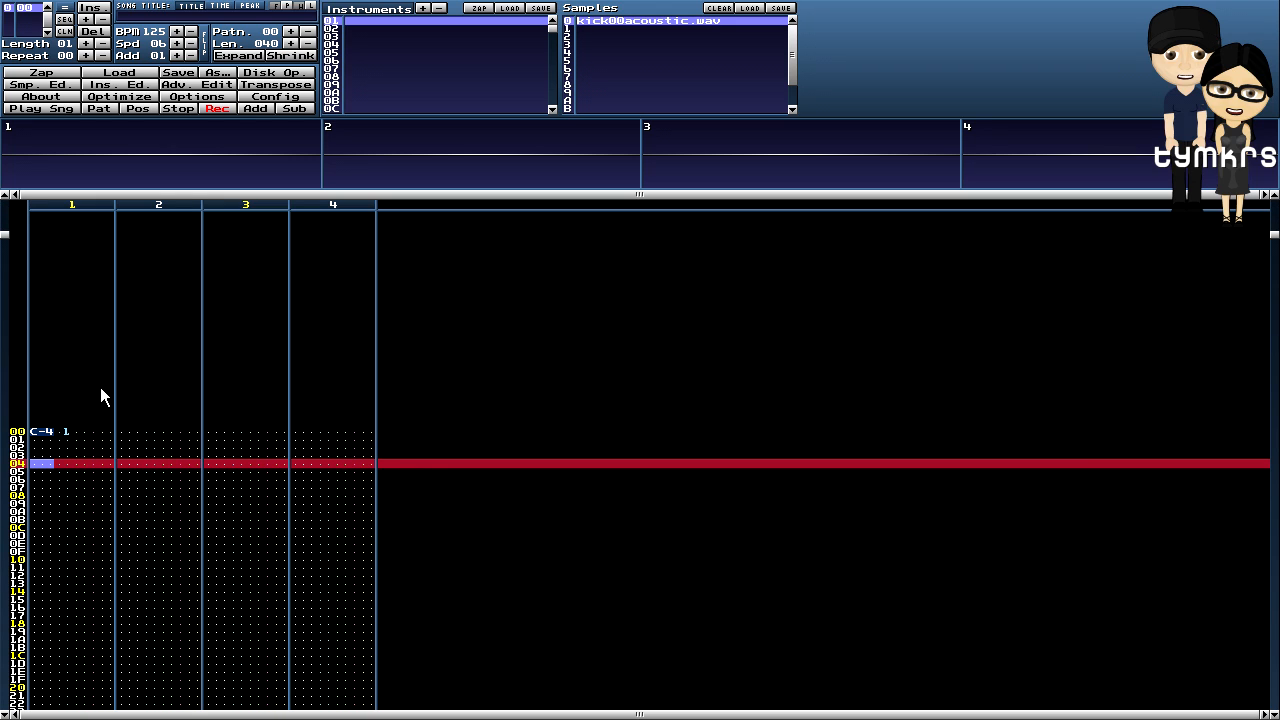
pyautogui.press('z')
pyautogui.press('Down')
pyautogui.press('Down')
pyautogui.press('Down')
pyautogui.press('Down')
pyautogui.press('Down')
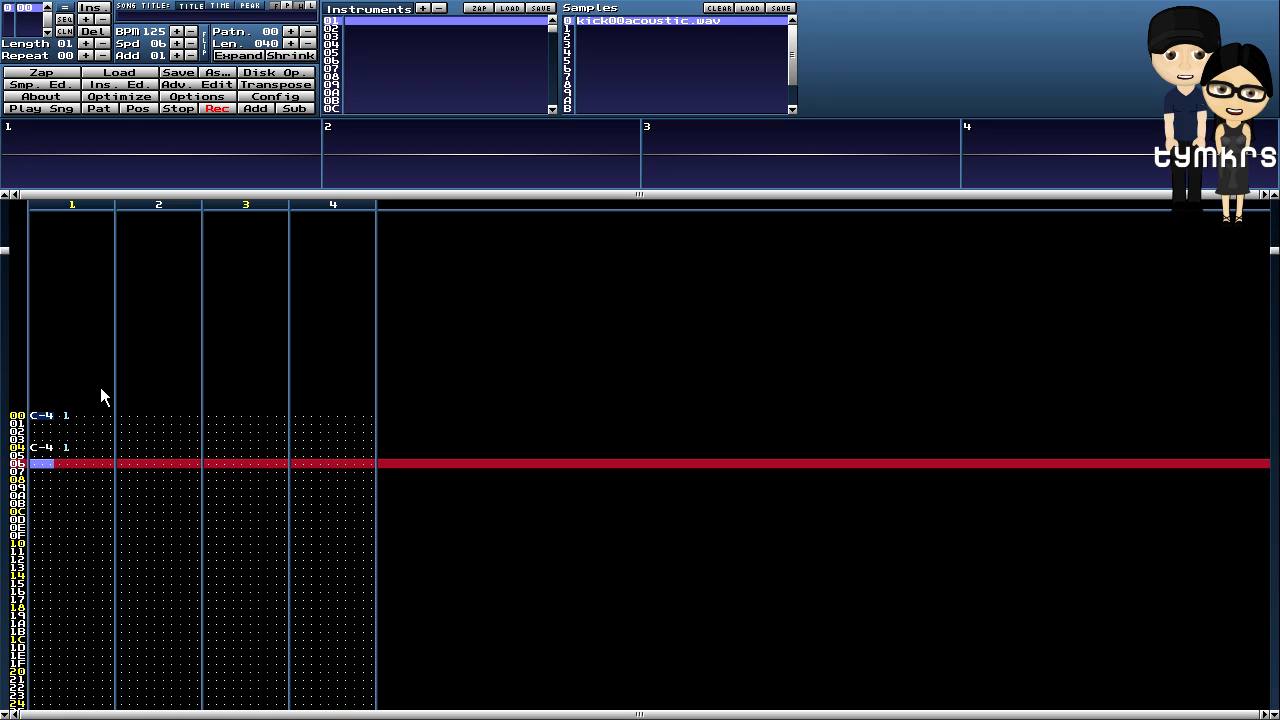
pyautogui.press('z')
pyautogui.press('Down')
pyautogui.press('z')
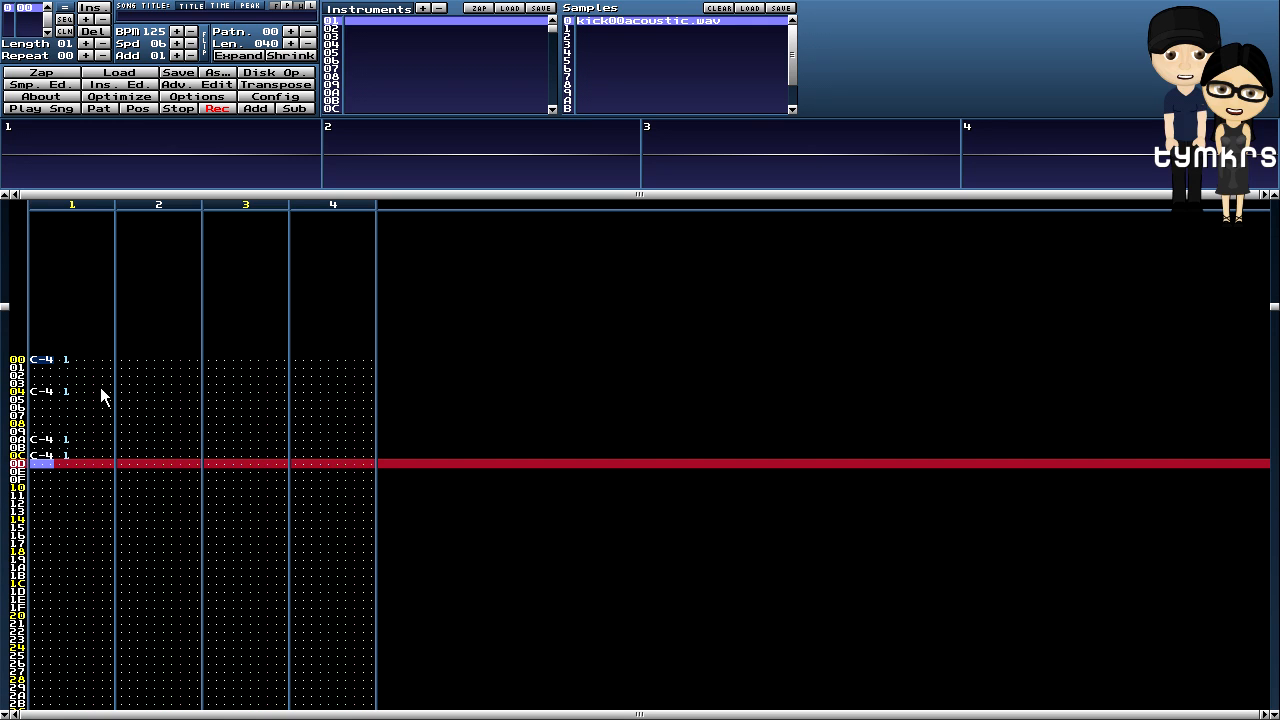
pyautogui.press('Down')
pyautogui.press('Down')
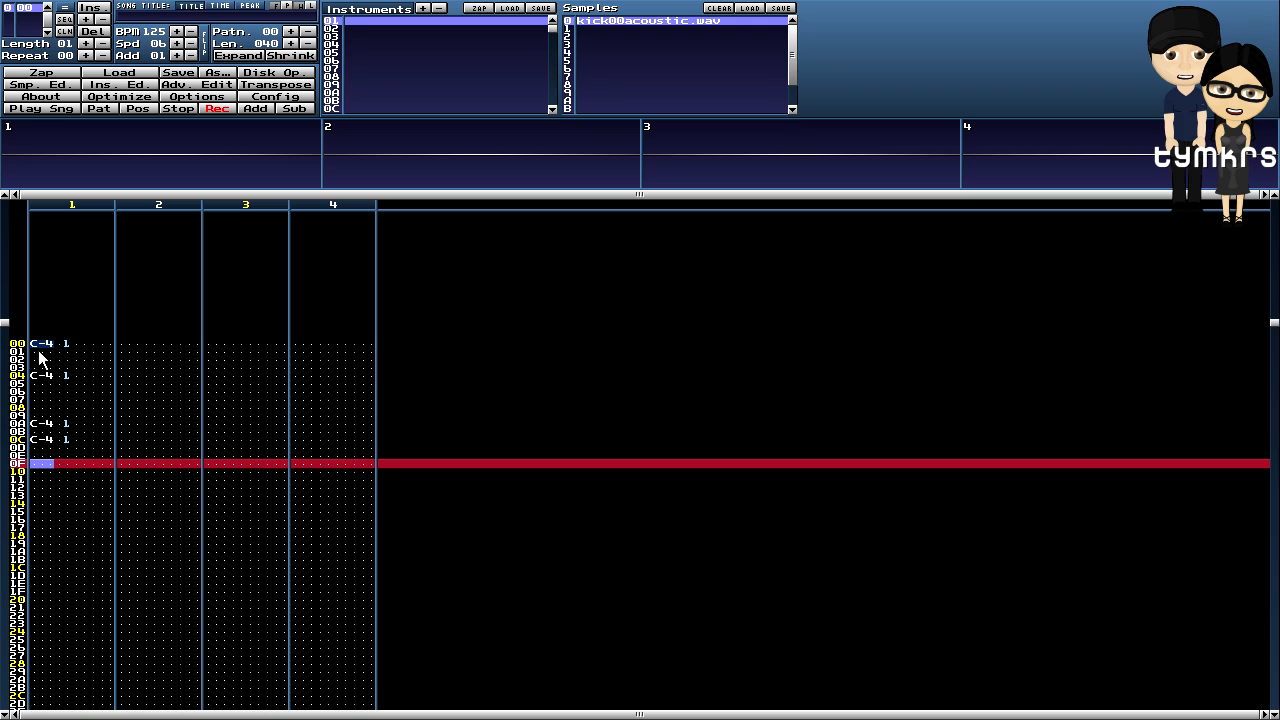
# - Copy the kick block from channel 1 and paste it further down at rows 10 and 30
pyautogui.moveTo(33, 345); pyautogui.dragTo(108, 493)
pyautogui.rightClick(67, 387)
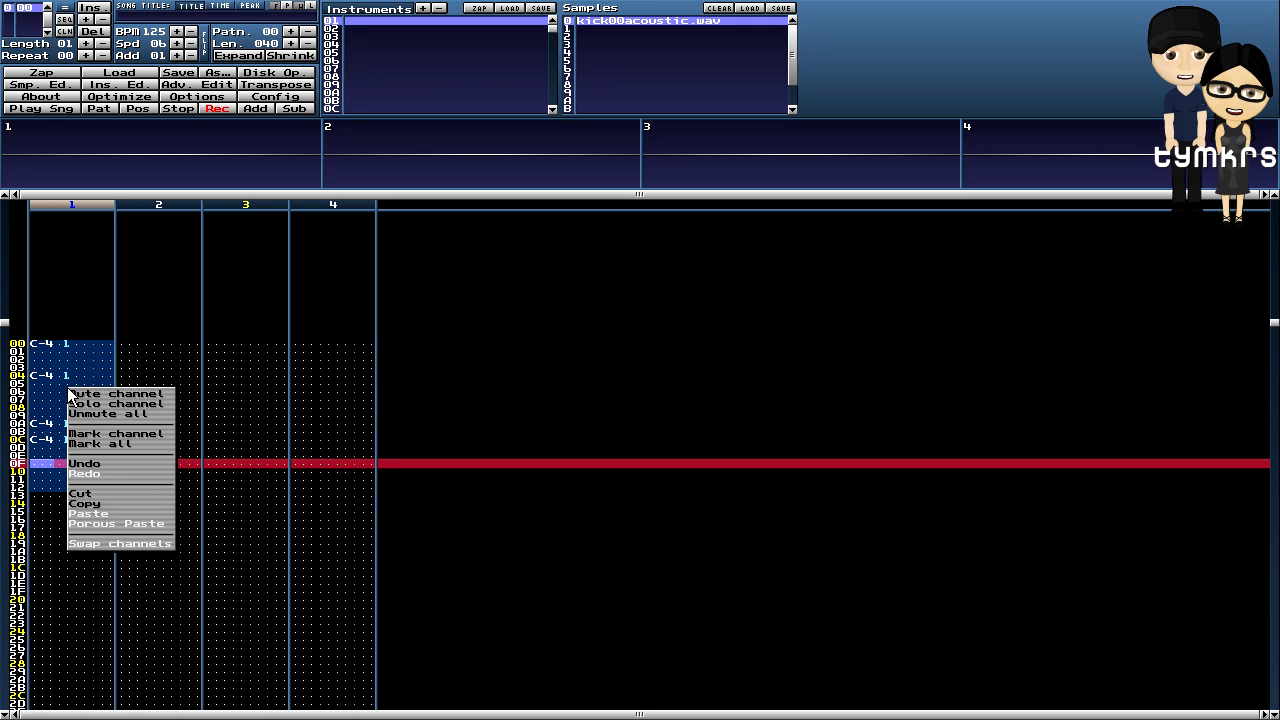
pyautogui.click(88, 505)
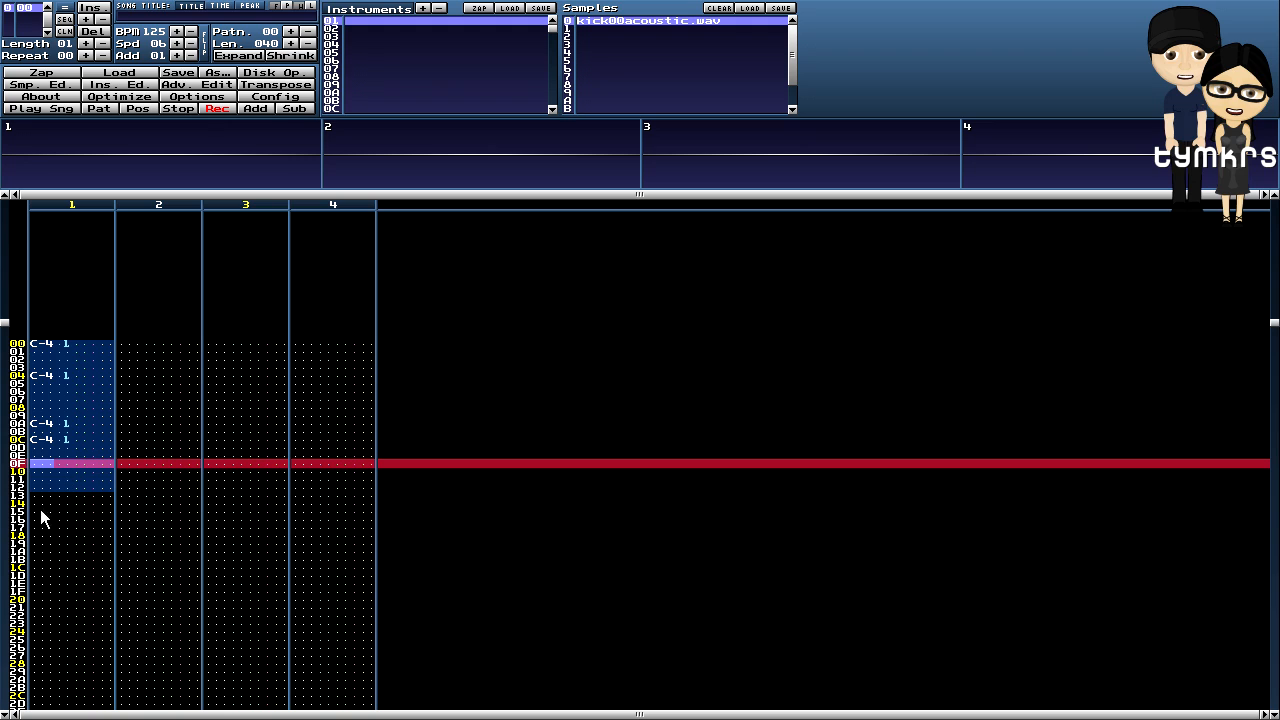
pyautogui.click(54, 500)
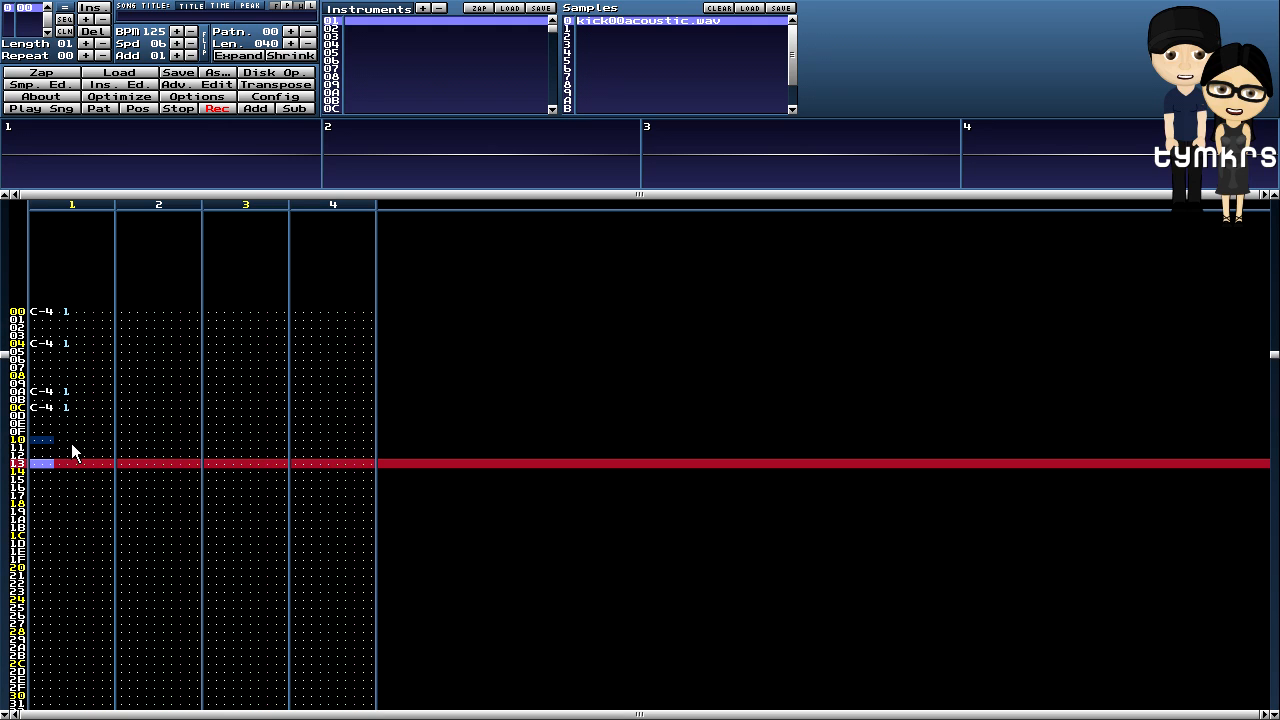
pyautogui.click(32, 440)
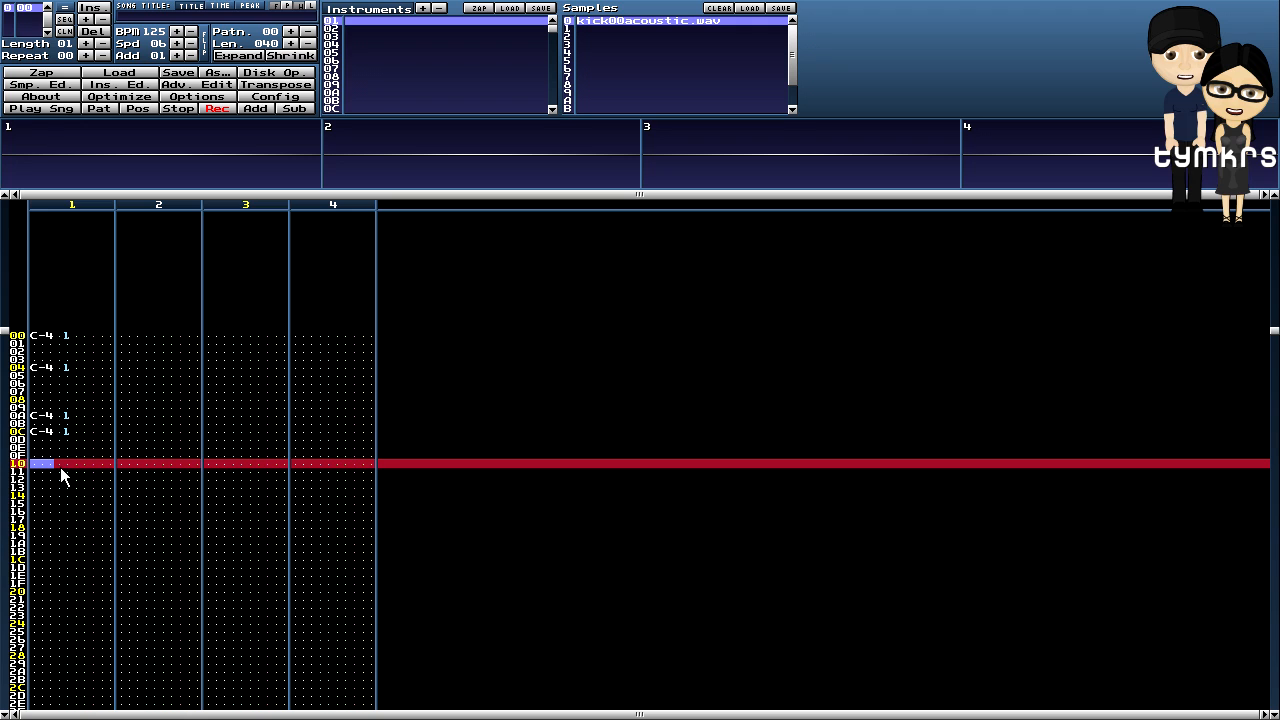
pyautogui.hotkey('ctrl', 'v')
pyautogui.scroll(-16, 61, 475)
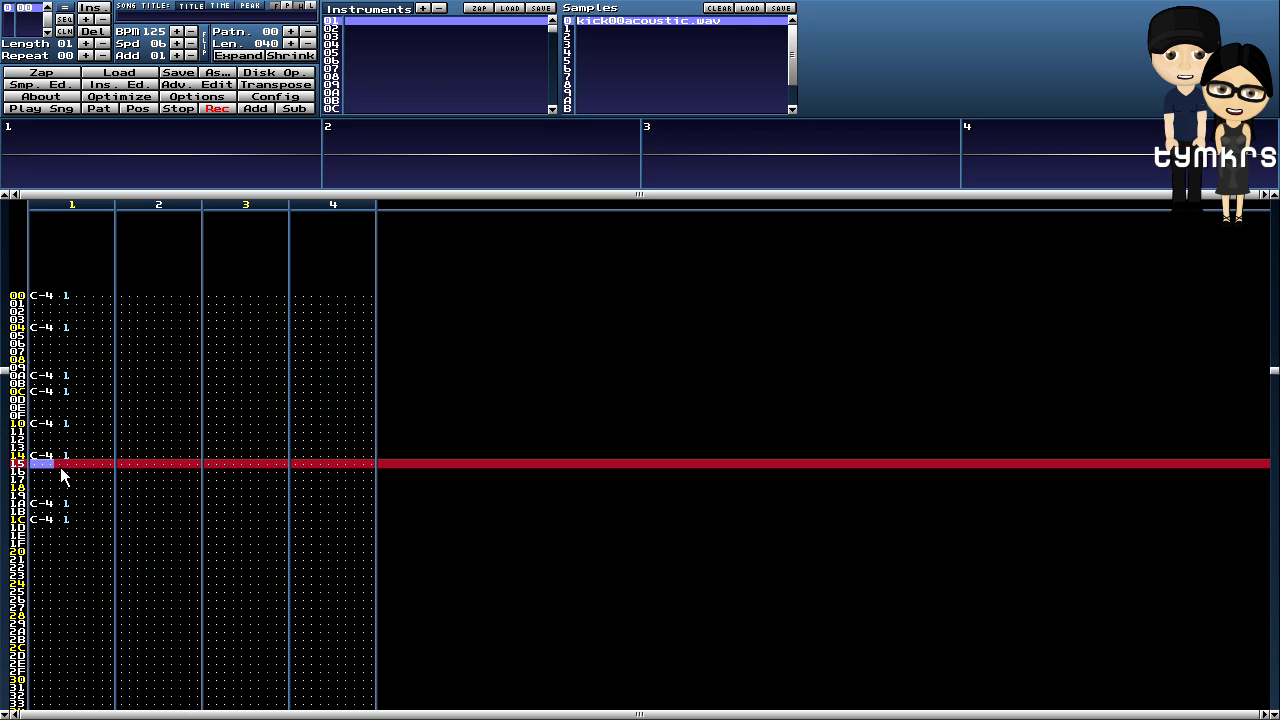
pyautogui.scroll(-16, 61, 475)
pyautogui.hotkey('ctrl', 'v')
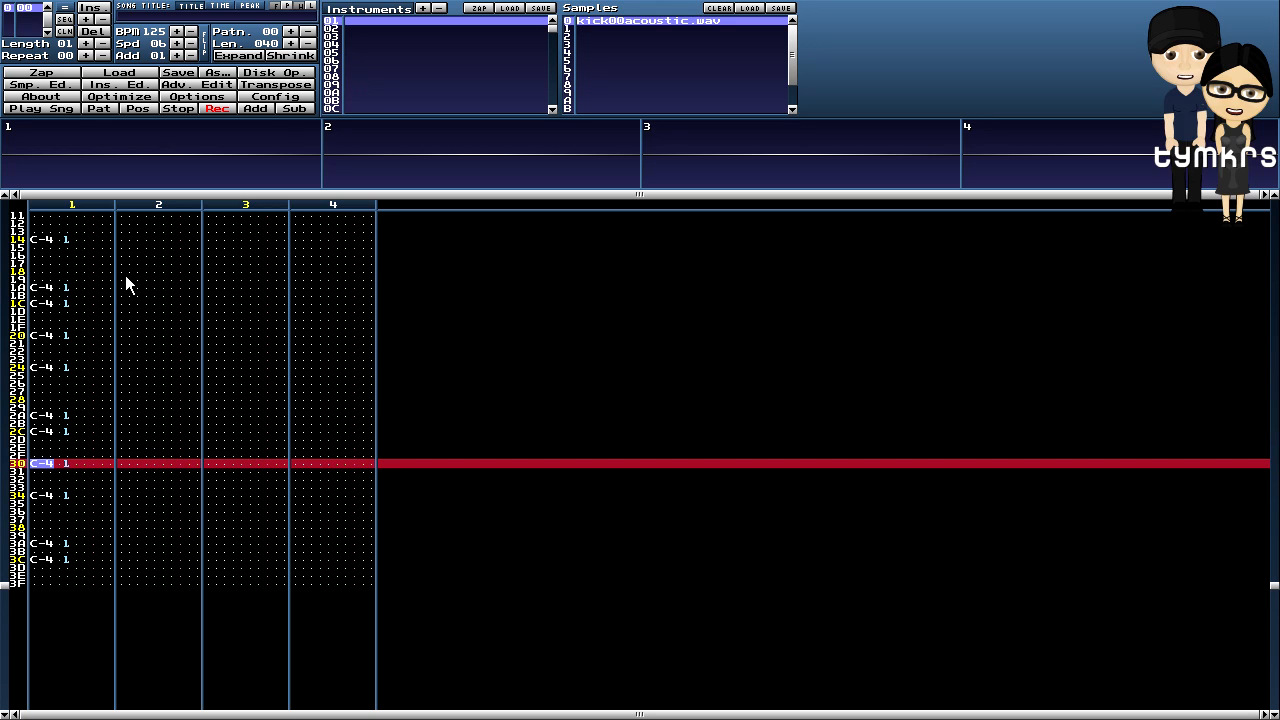
# - Play the pattern to hear the kicks, then select snare instrument 02
pyautogui.click(97, 107)
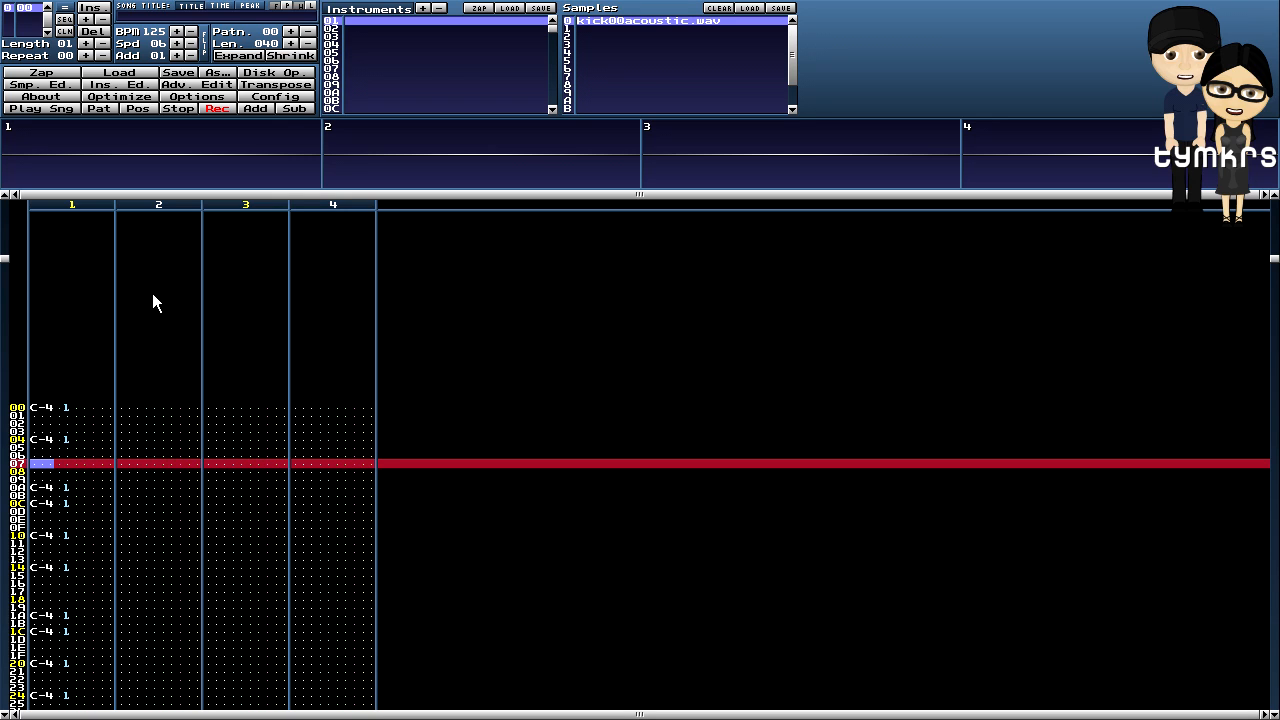
pyautogui.press('Up')
pyautogui.press('Up')
pyautogui.press('Up')
pyautogui.press('Up')
pyautogui.press('Up')
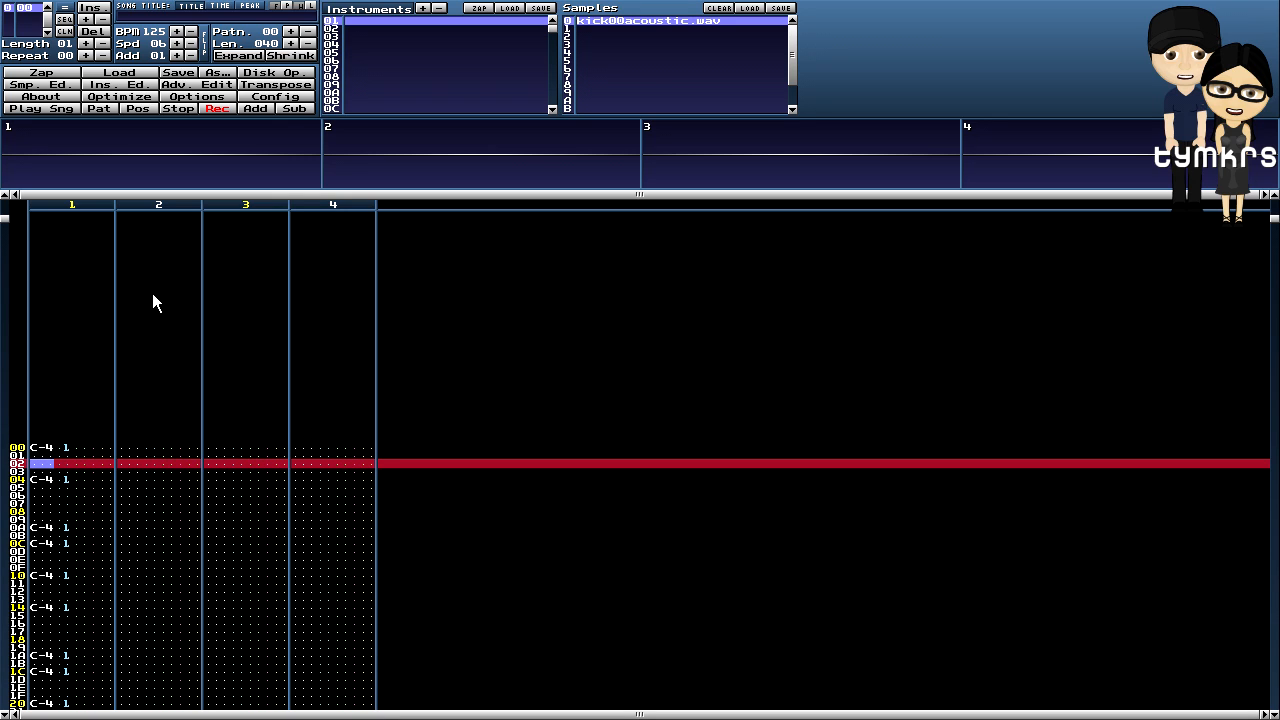
pyautogui.click(338, 29)
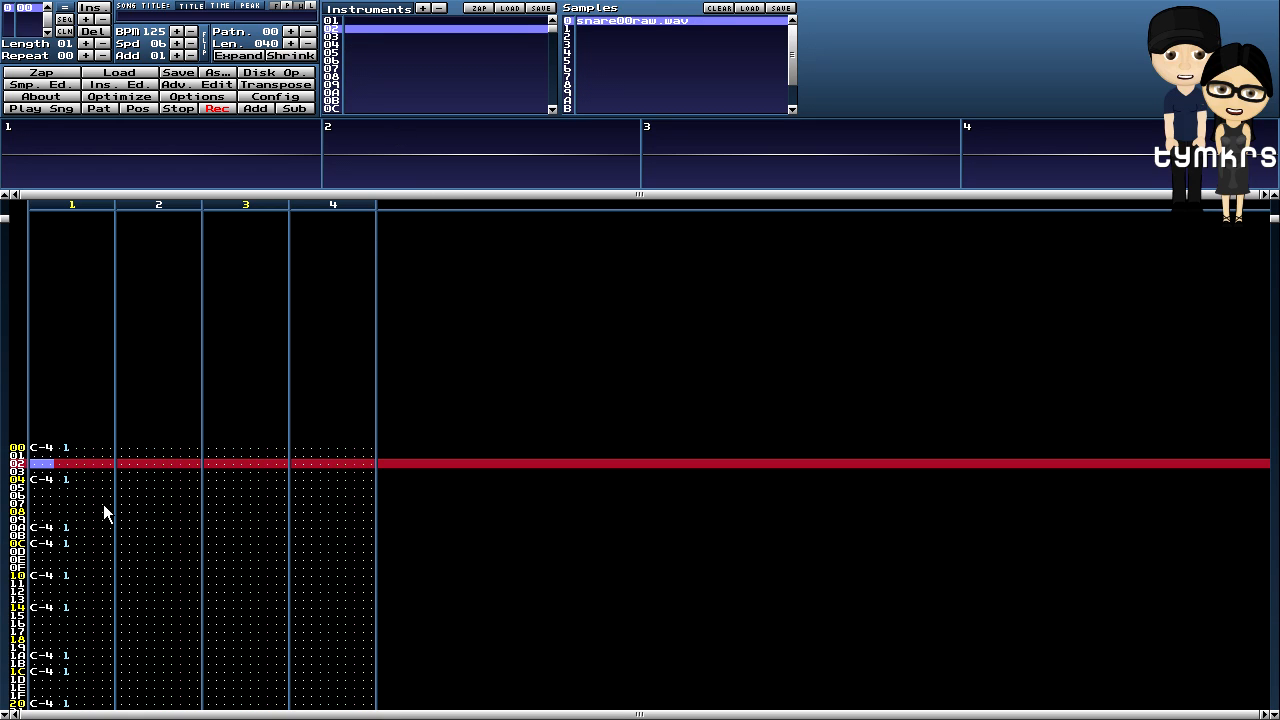
# - Place C-4 snare hits on rows 02 and 06 of channel 1 and audition the beat
pyautogui.press('z')
pyautogui.press('Down')
pyautogui.press('Down')
pyautogui.press('Down')
pyautogui.press('Down')
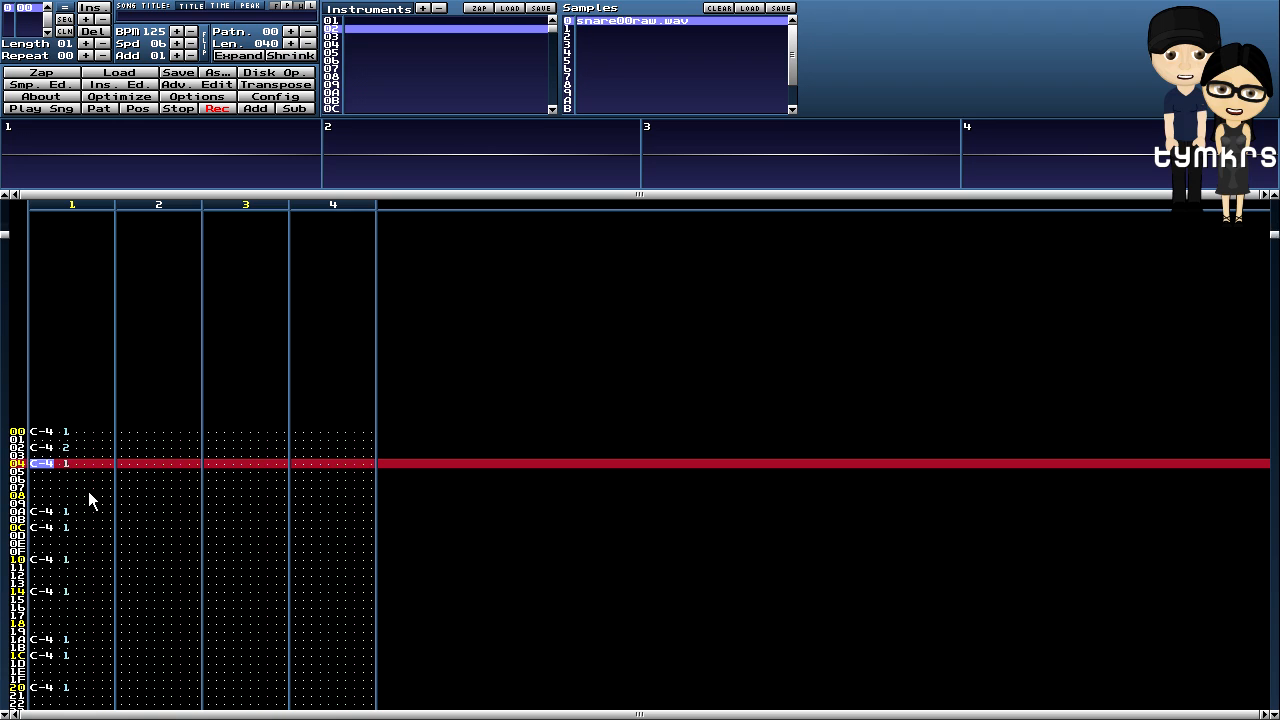
pyautogui.press('Up')
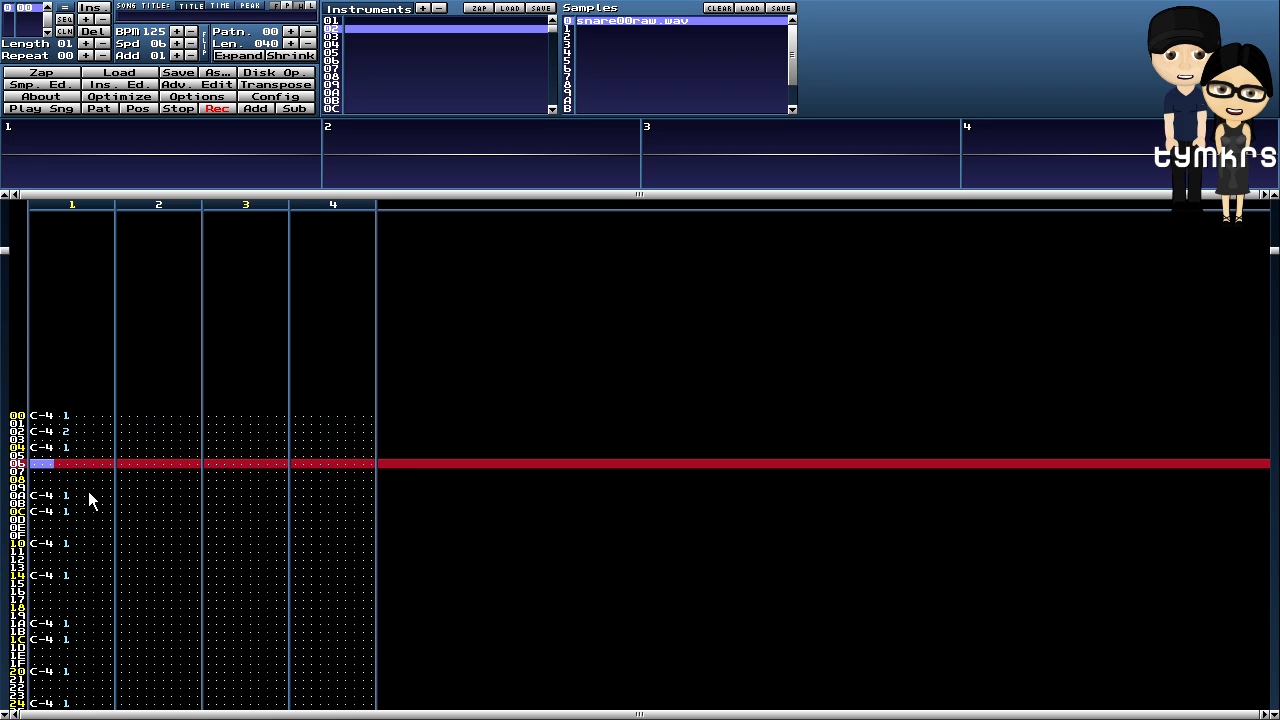
pyautogui.press('Up')
pyautogui.press('Up')
pyautogui.press('Up')
pyautogui.press('Up')
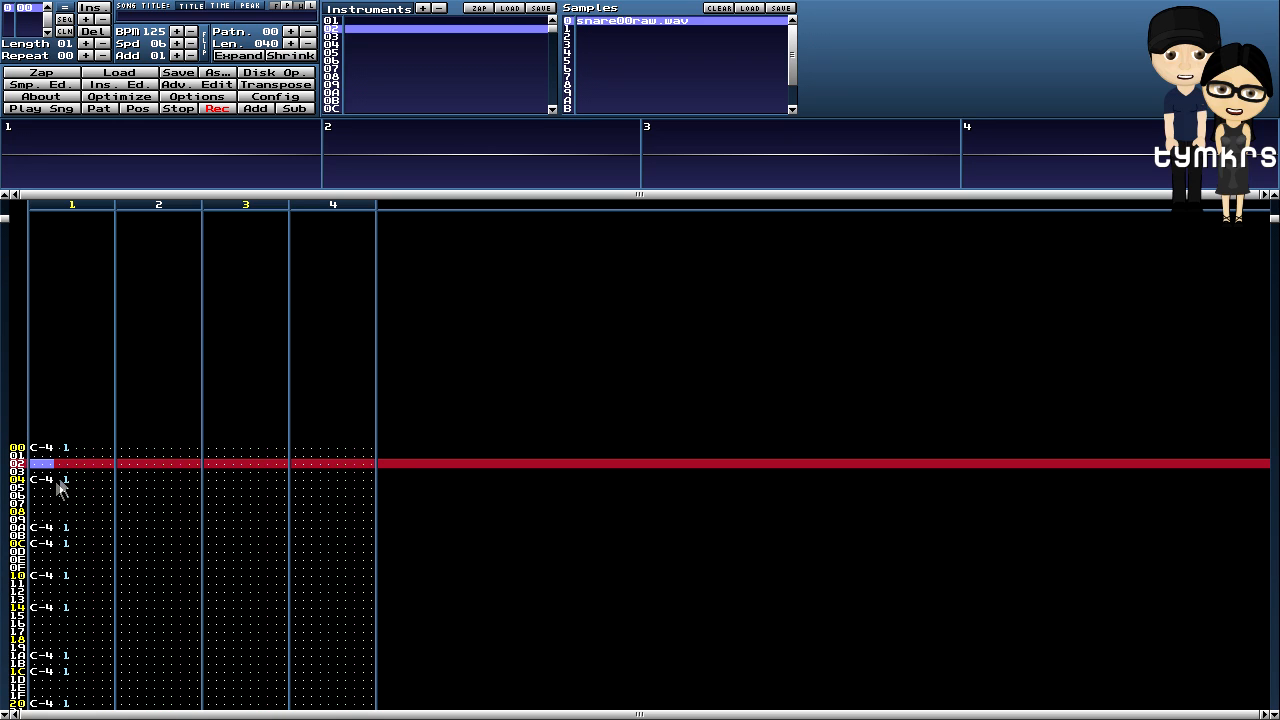
pyautogui.press('z')
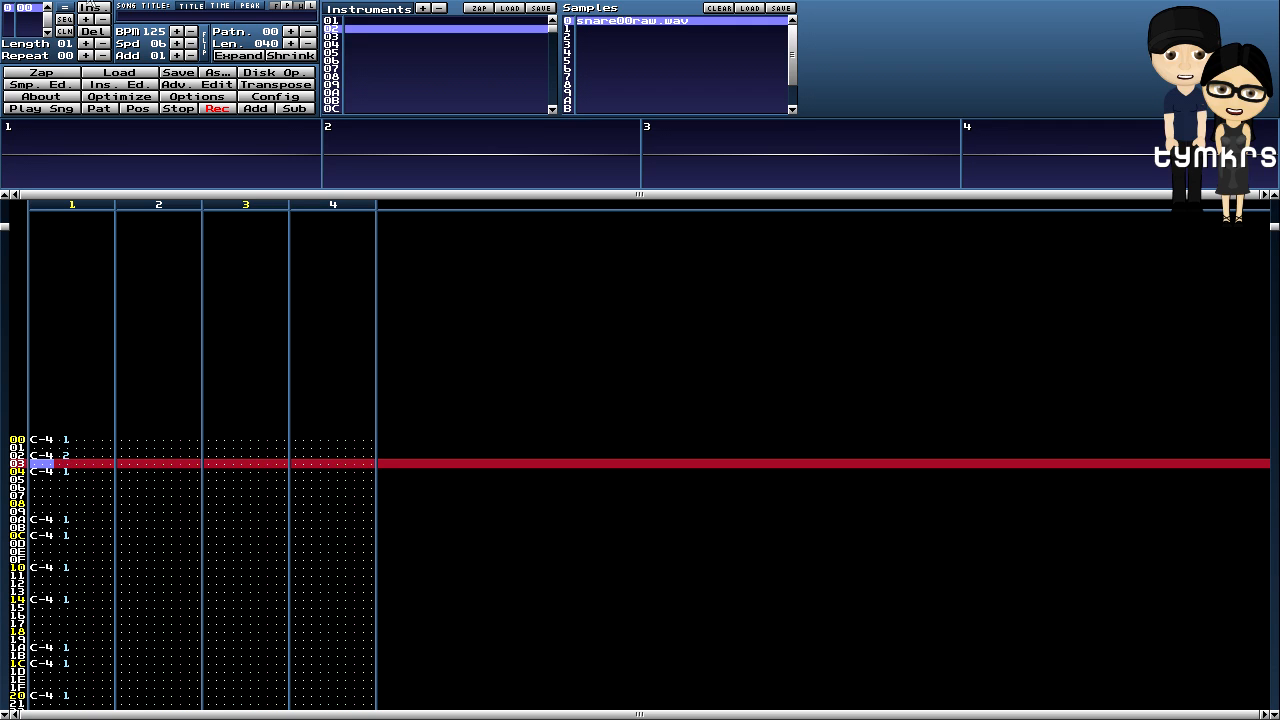
pyautogui.press('Down')
pyautogui.press('Down')
pyautogui.press('Down')
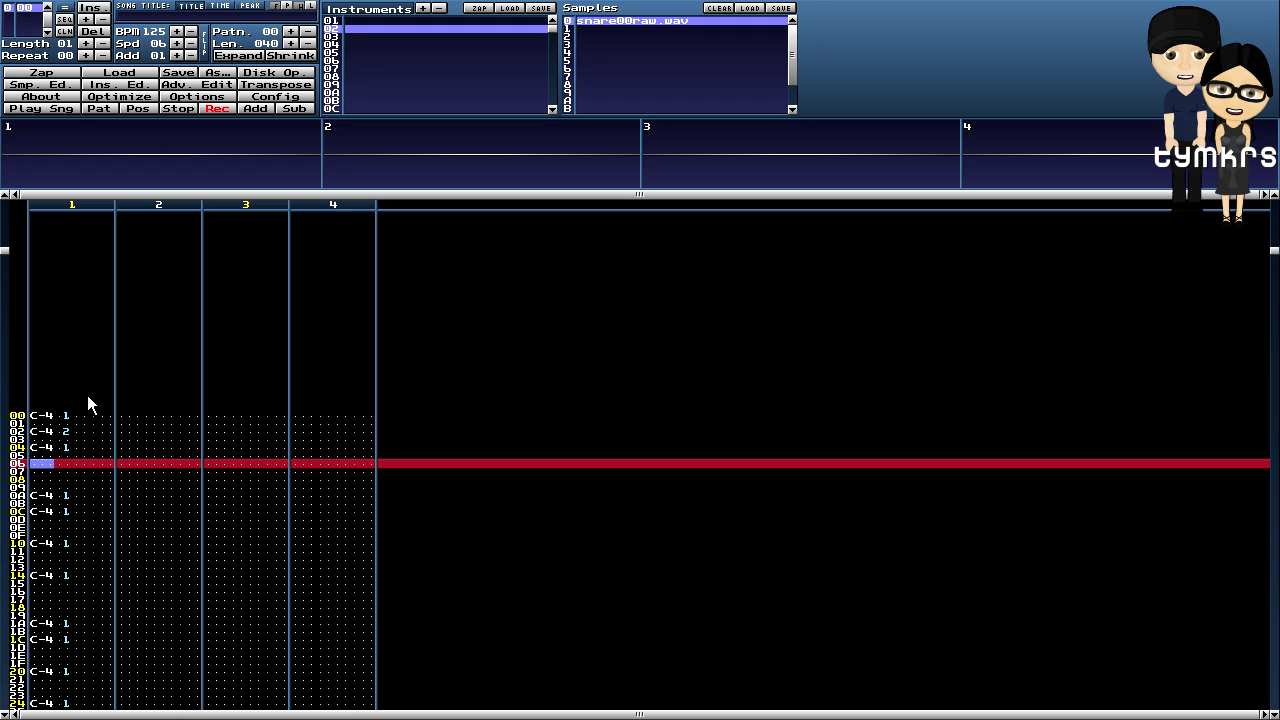
pyautogui.press('z')
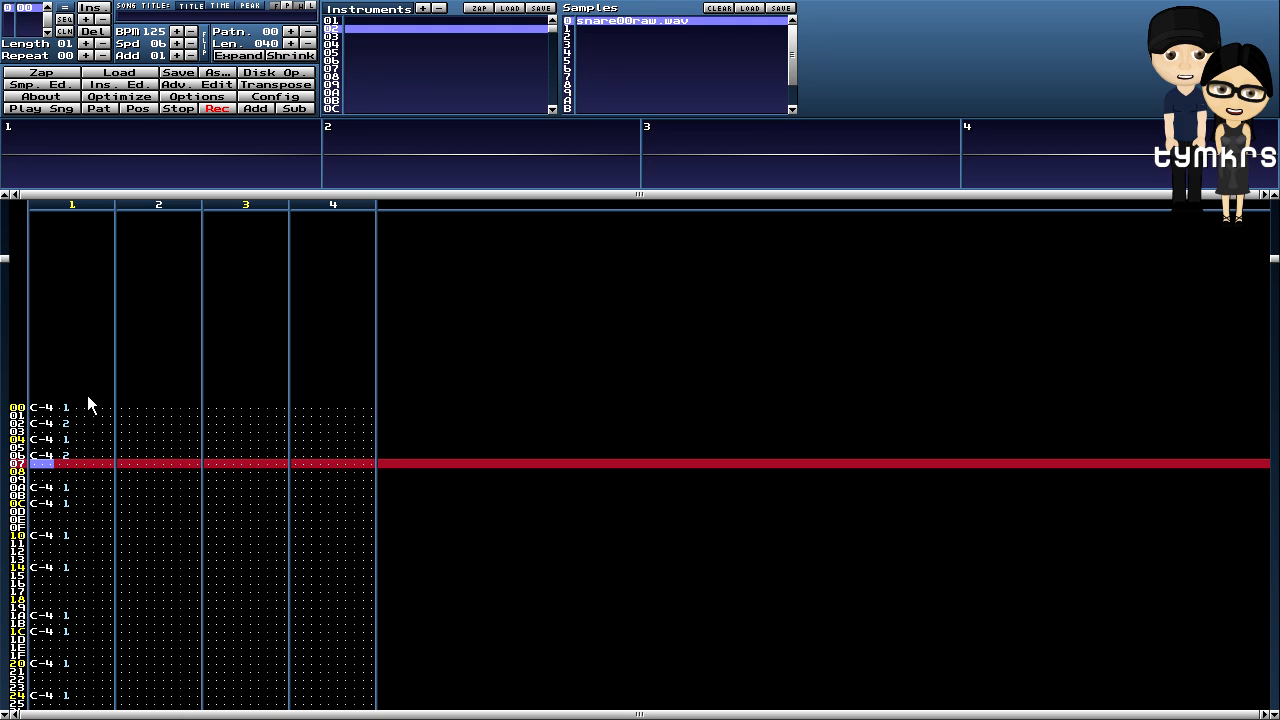
pyautogui.click(102, 108)
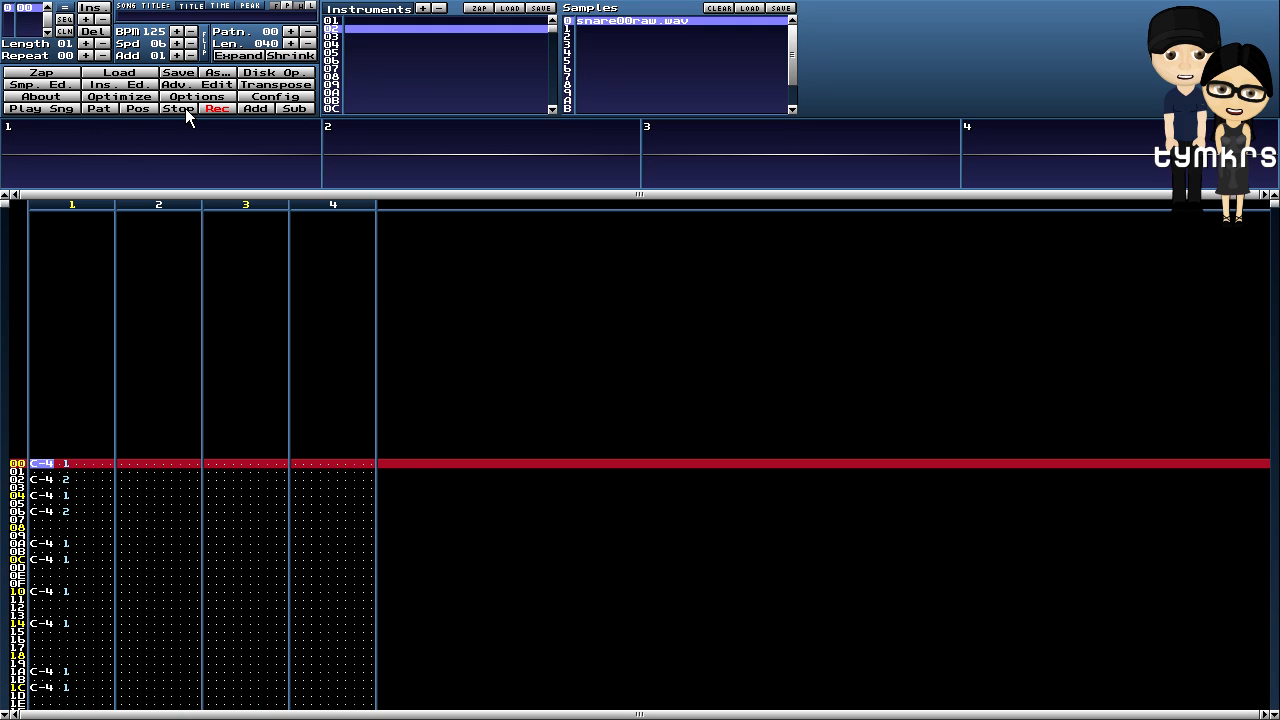
pyautogui.click(182, 107)
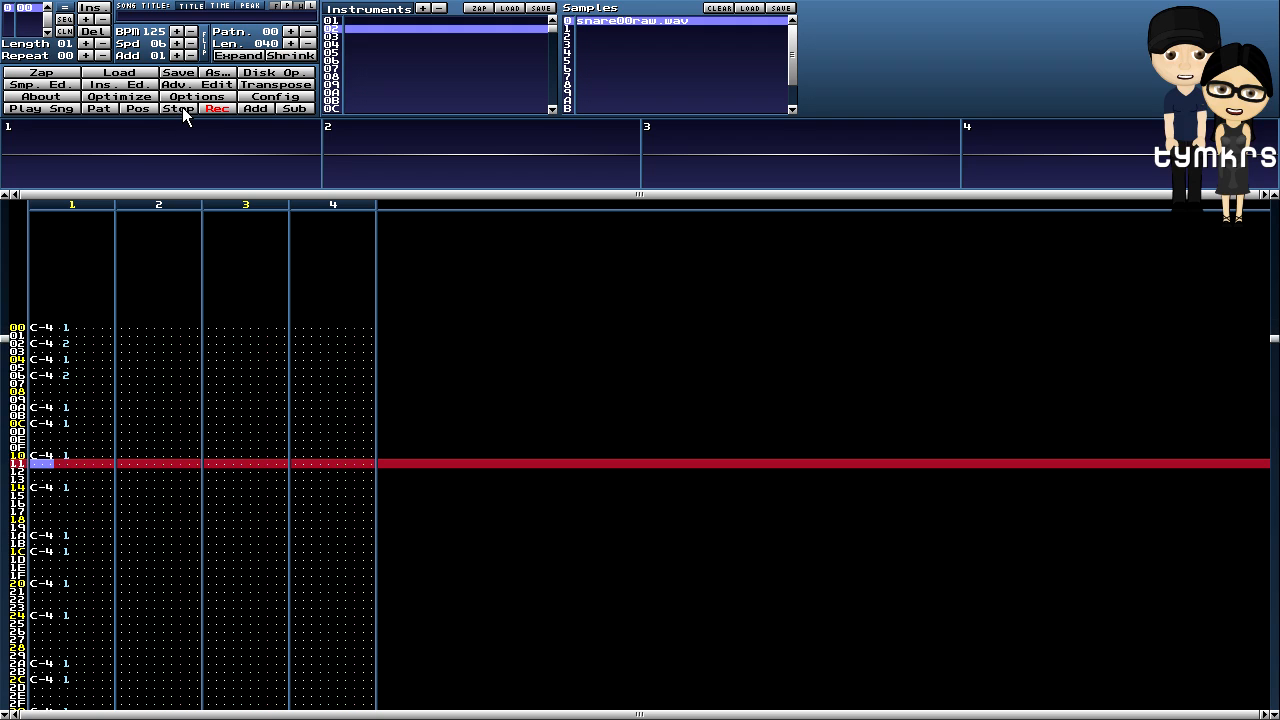
pyautogui.scroll(6, 174, 390)
pyautogui.scroll(3, 174, 390)
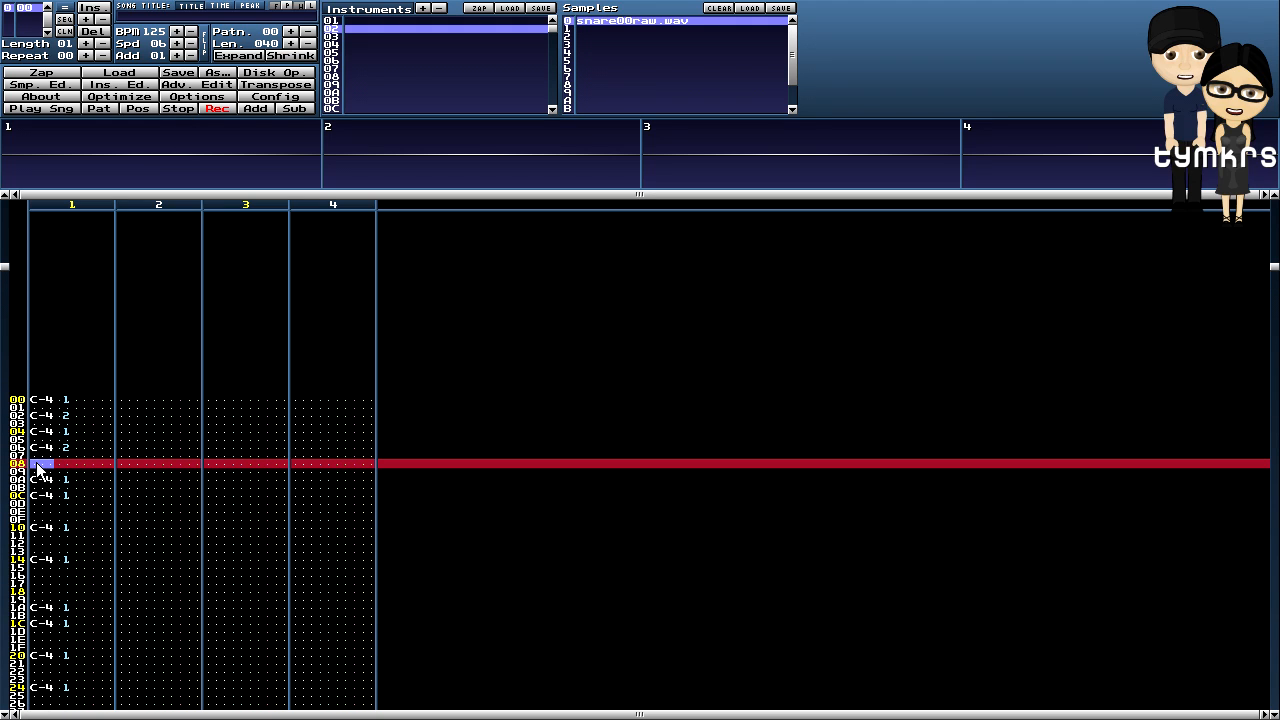
# - Add an instrument 03 hi-hat C-4 at row 08 and an instrument 02 snare C-4 at row 0E, then audition
pyautogui.click(338, 37)
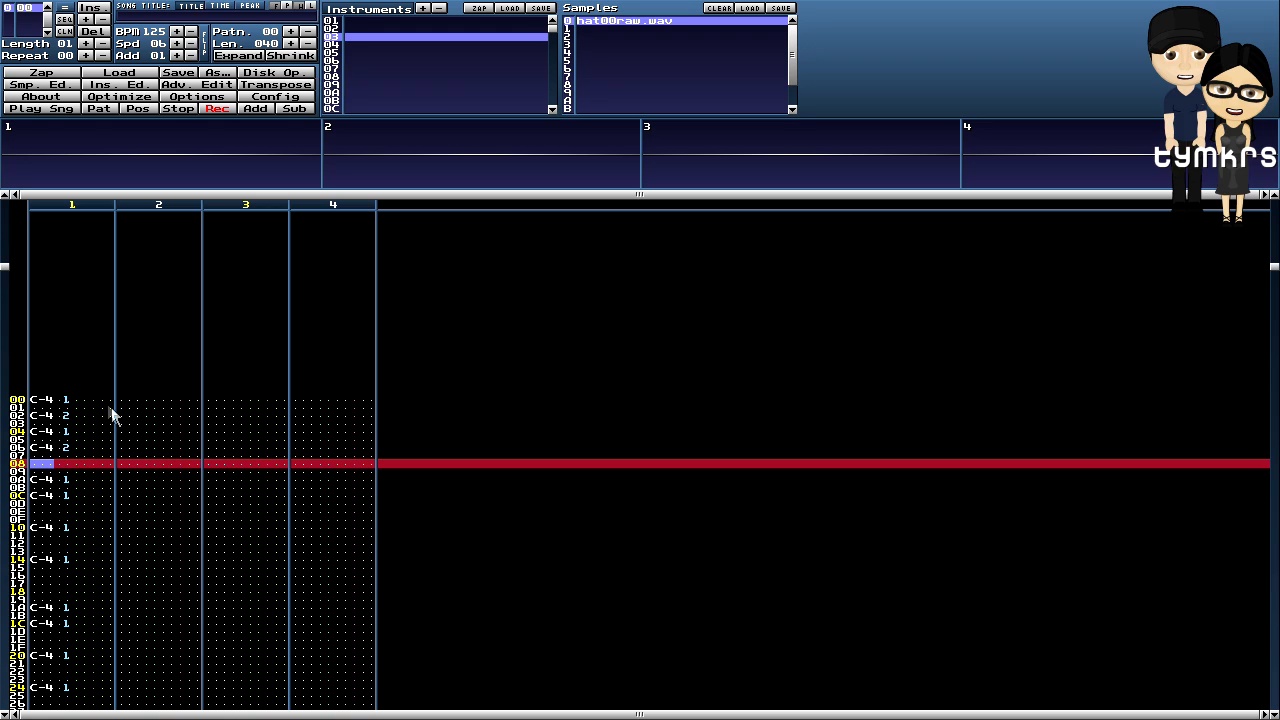
pyautogui.press('z')
pyautogui.moveTo(35, 401); pyautogui.dragTo(107, 499)
pyautogui.click(65, 510)
pyautogui.click(38, 512)
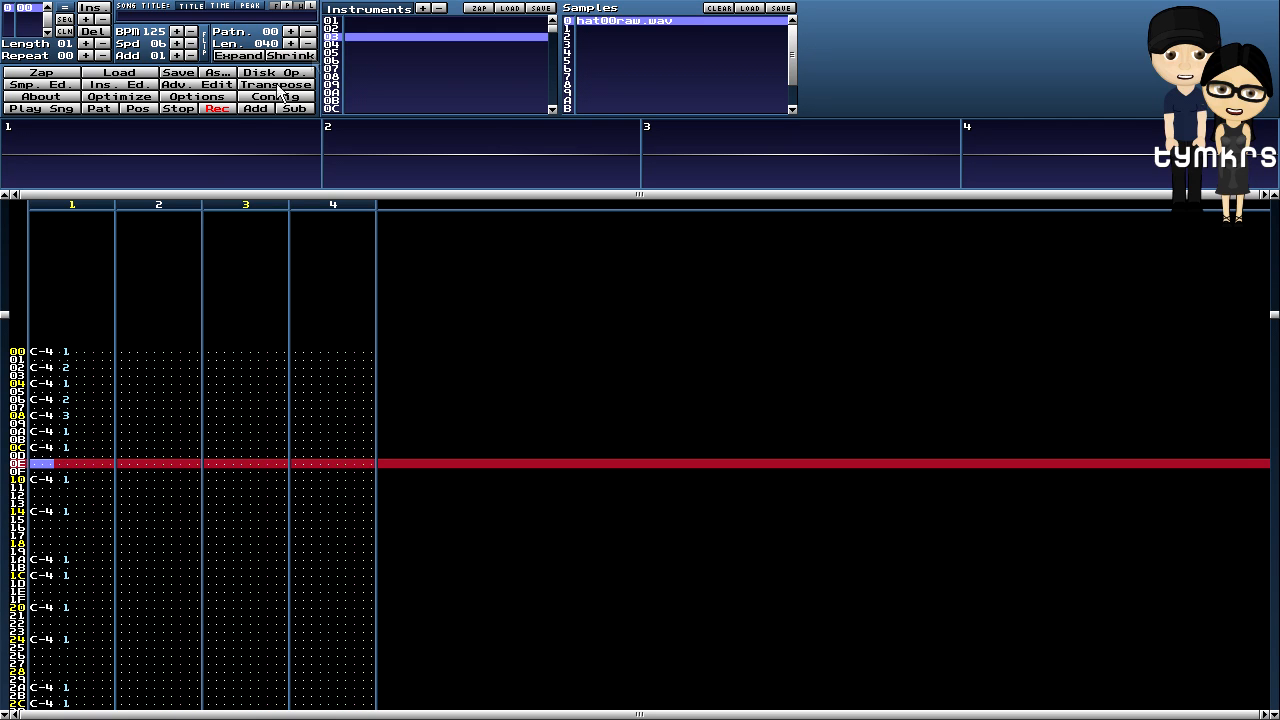
pyautogui.click(333, 29)
pyautogui.press('z')
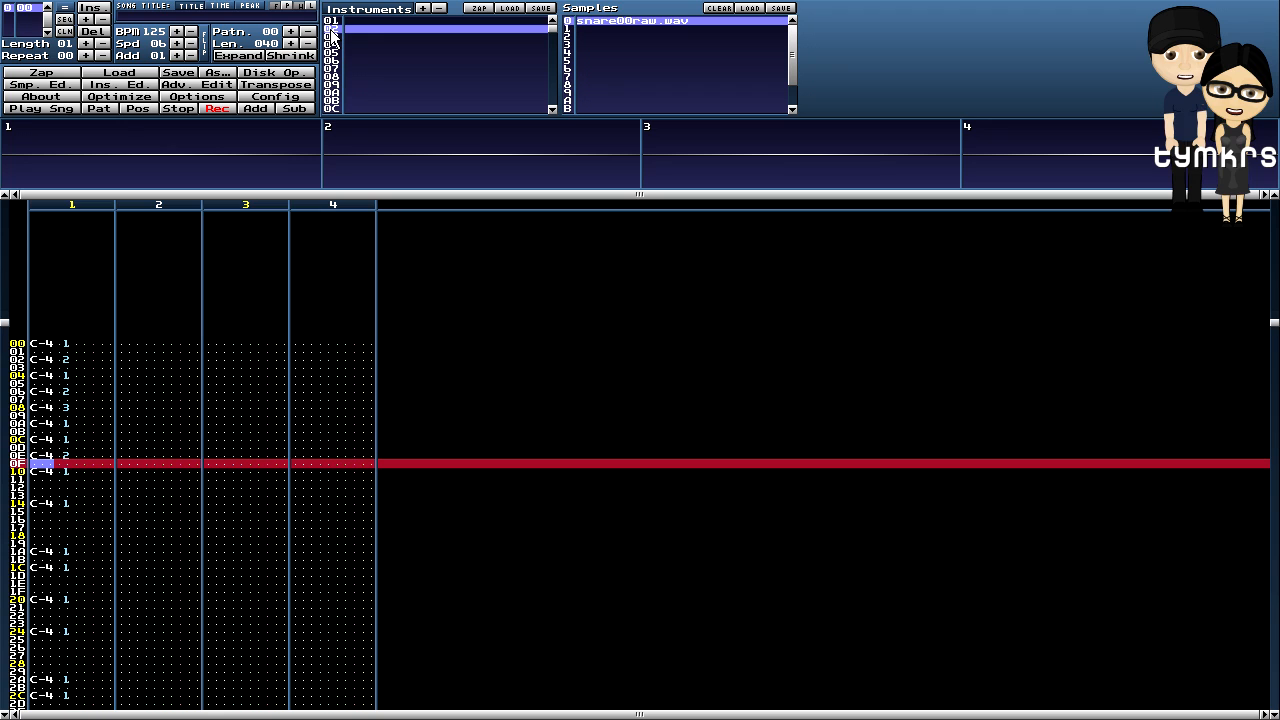
pyautogui.click(103, 108)
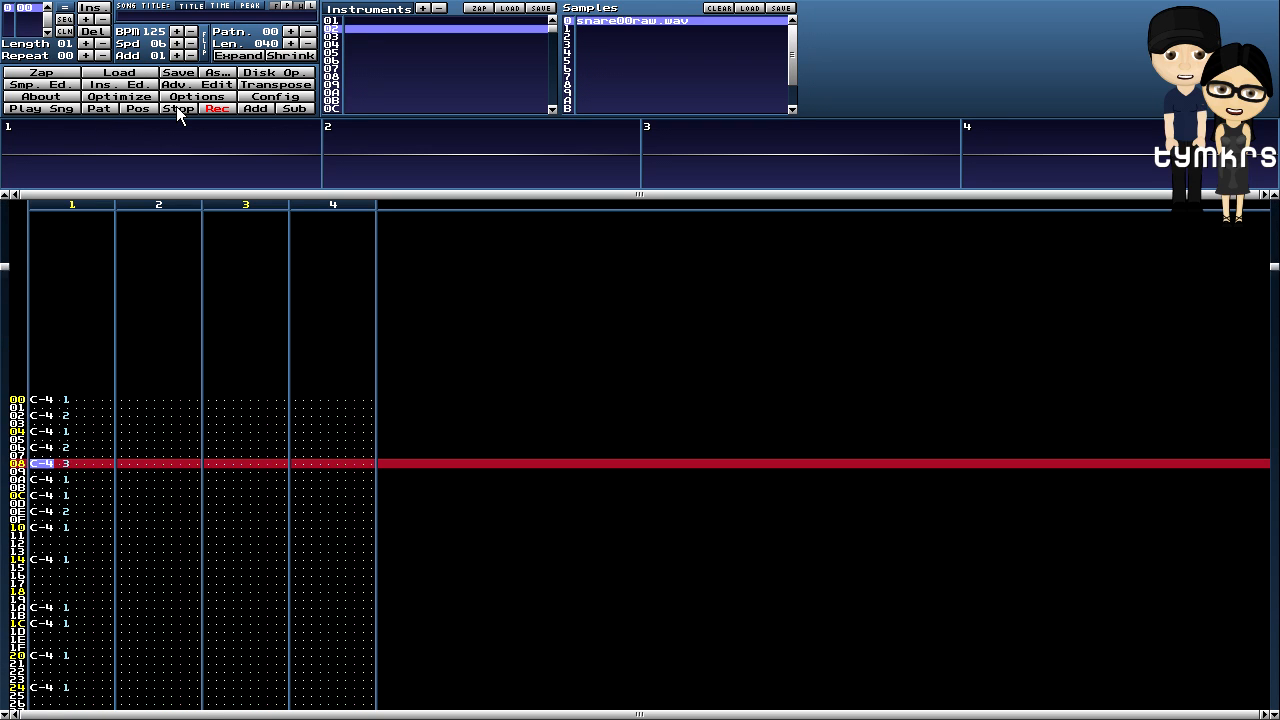
pyautogui.click(176, 106)
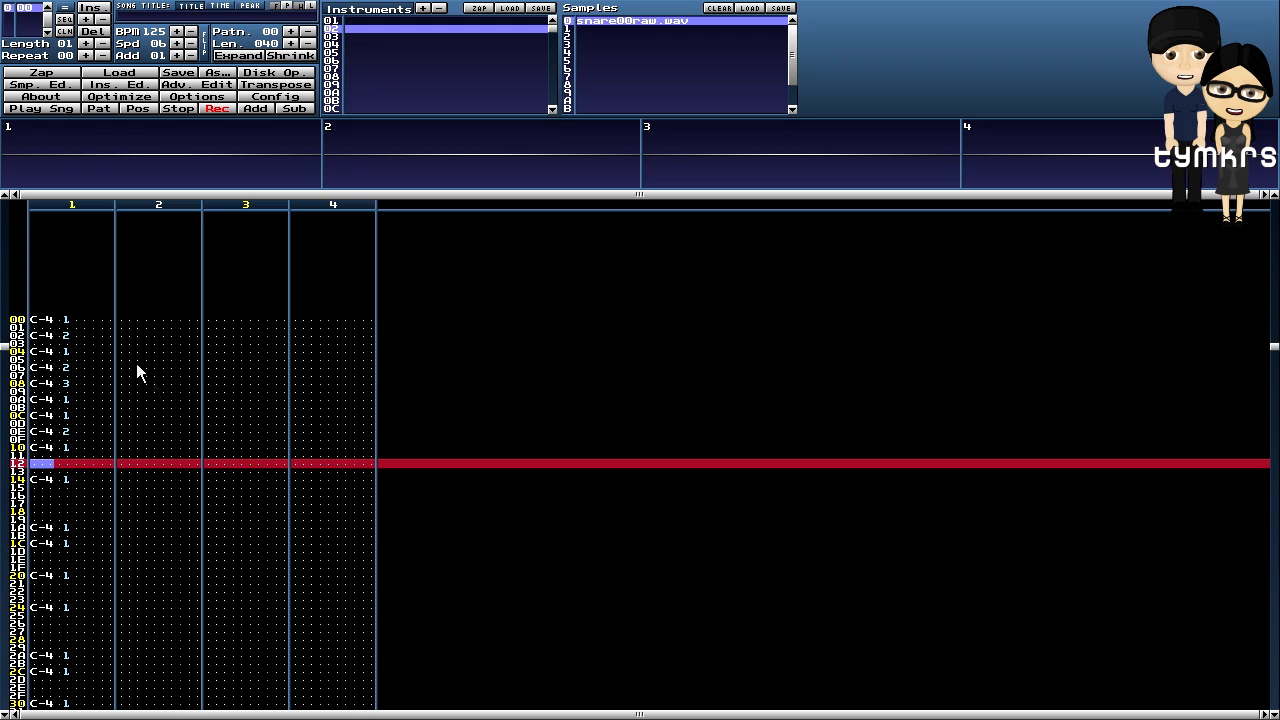
# - Fill odd rows 01–0D with C-5 hi-hat notes on instrument 03 and play the pattern
pyautogui.moveTo(34, 322); pyautogui.dragTo(72, 325)
pyautogui.click(44, 331)
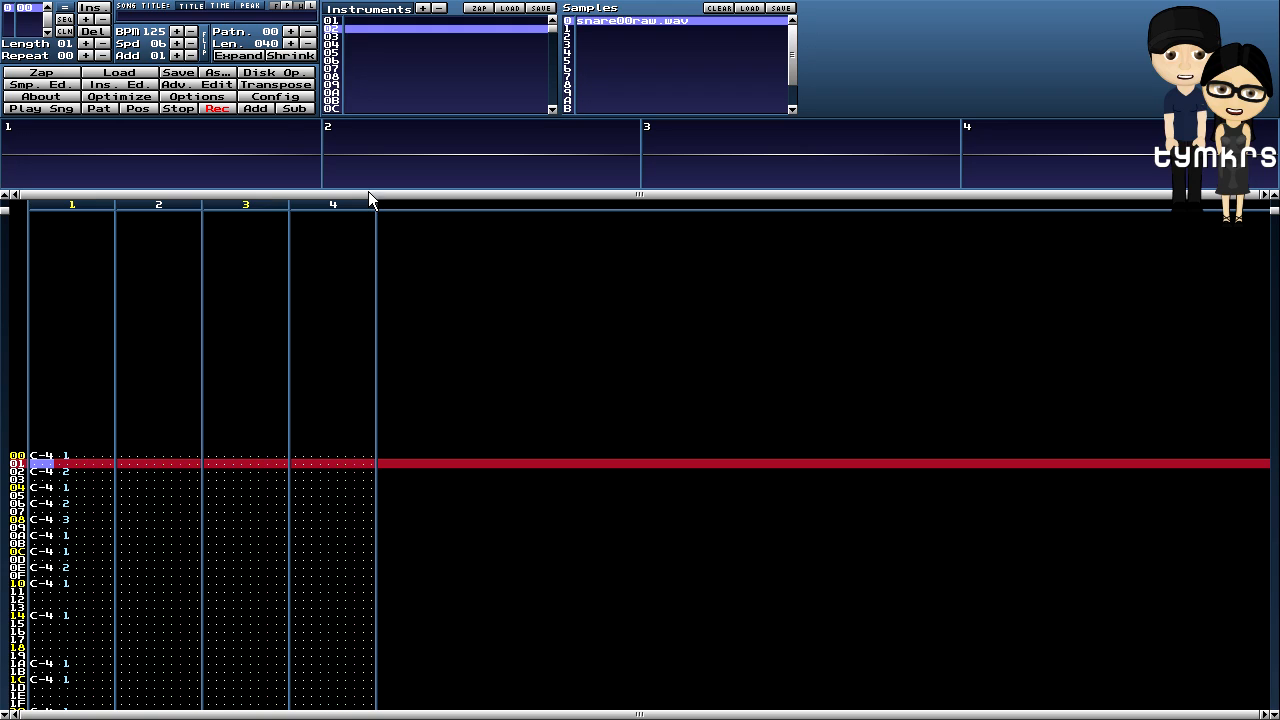
pyautogui.click(334, 37)
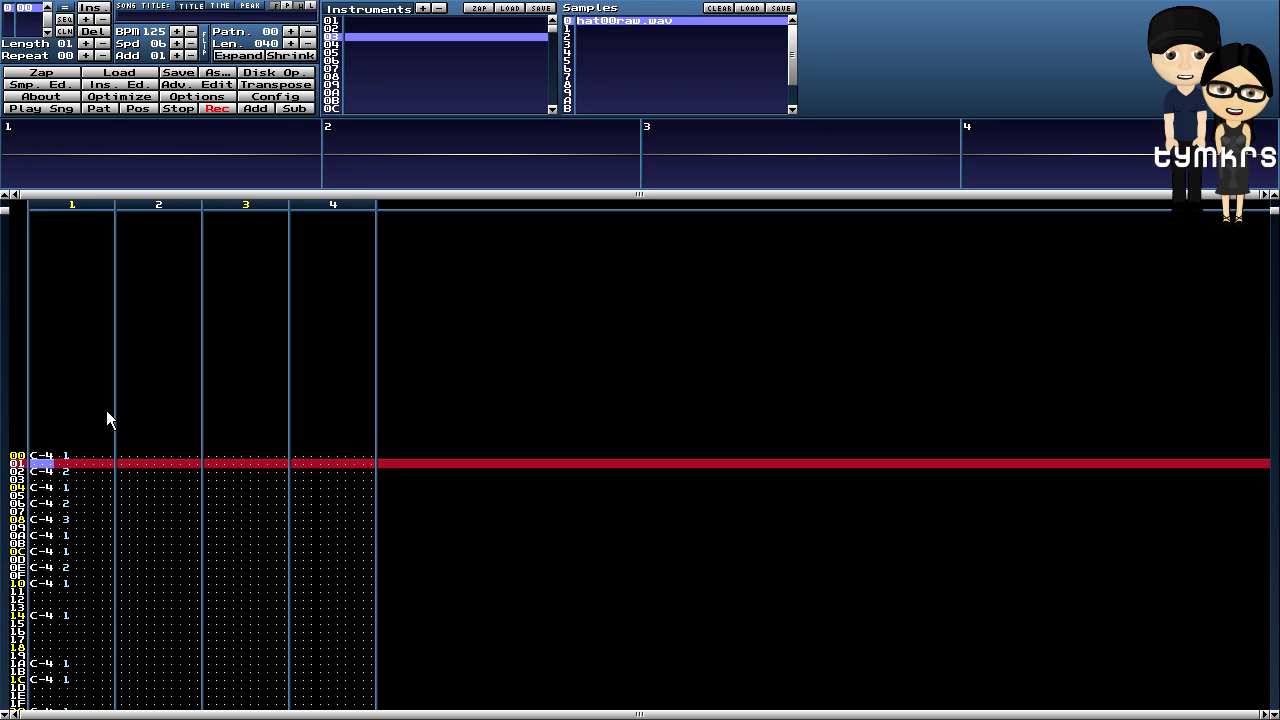
pyautogui.press('q')
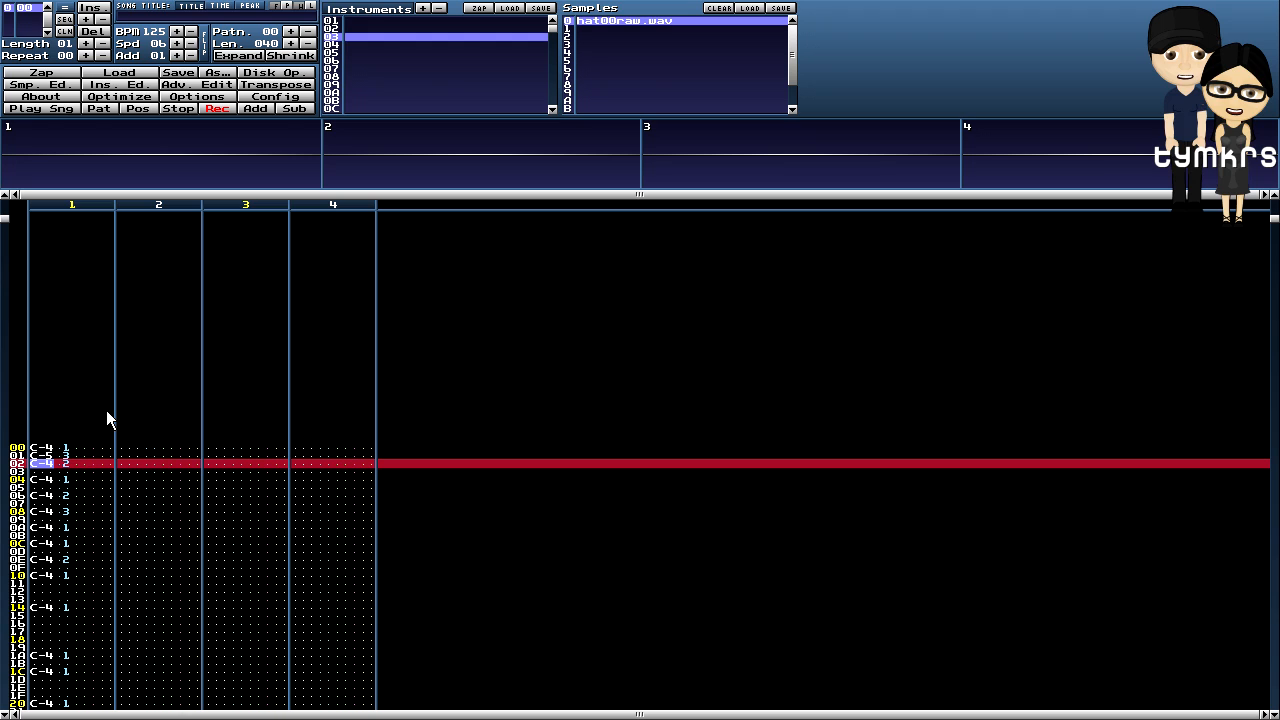
pyautogui.press('Down')
pyautogui.press('q')
pyautogui.press('Down')
pyautogui.press('q')
pyautogui.press('Down')
pyautogui.press('q')
pyautogui.press('Down')
pyautogui.press('q')
pyautogui.press('Down')
pyautogui.press('q')
pyautogui.press('Down')
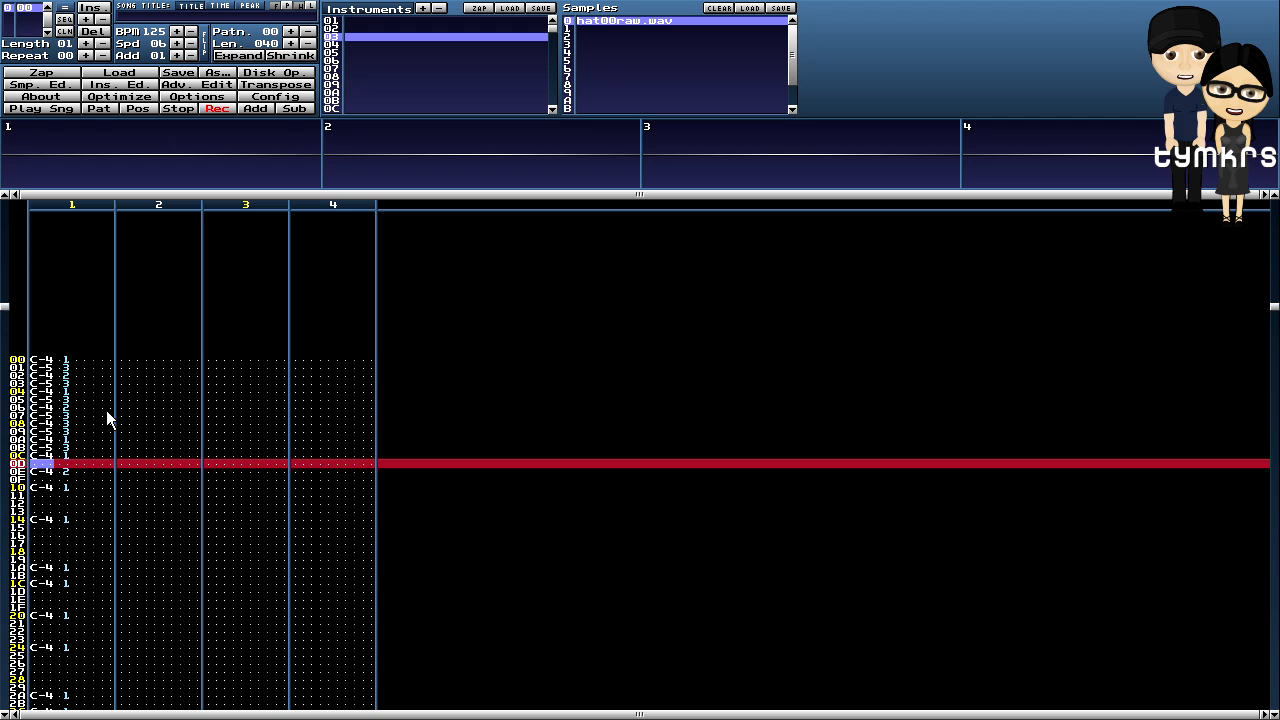
pyautogui.press('q')
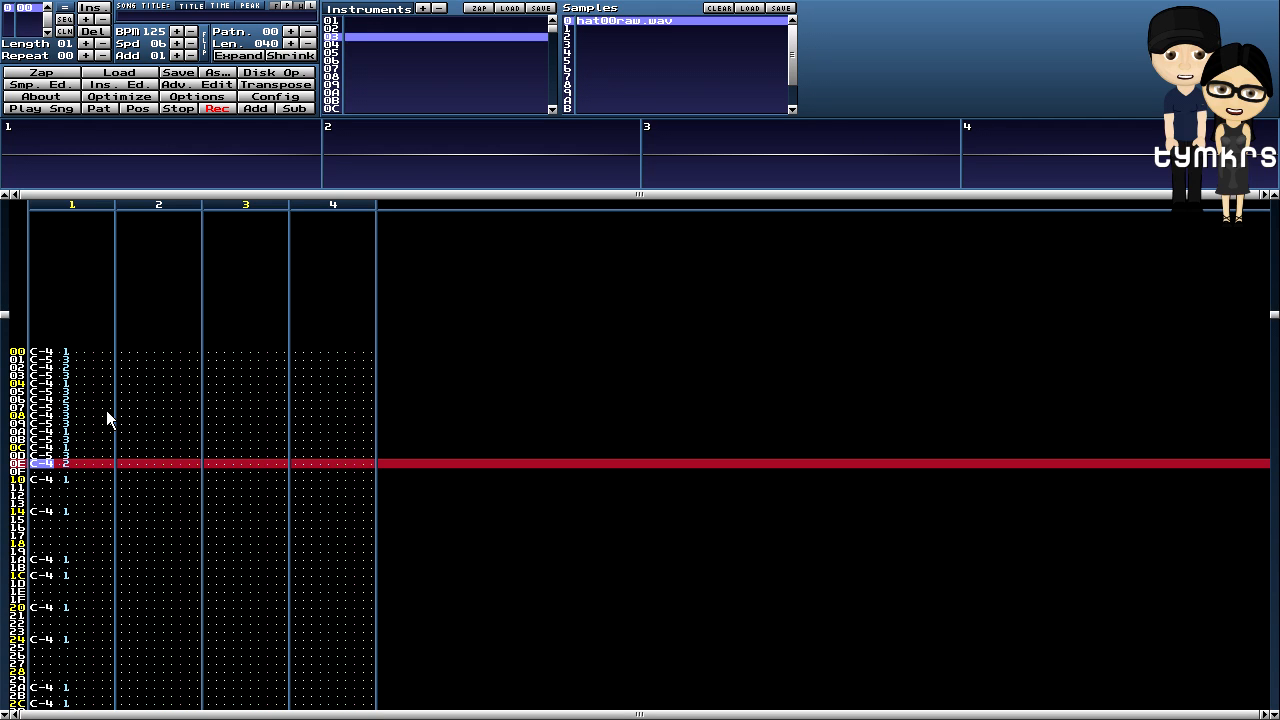
pyautogui.press('Down')
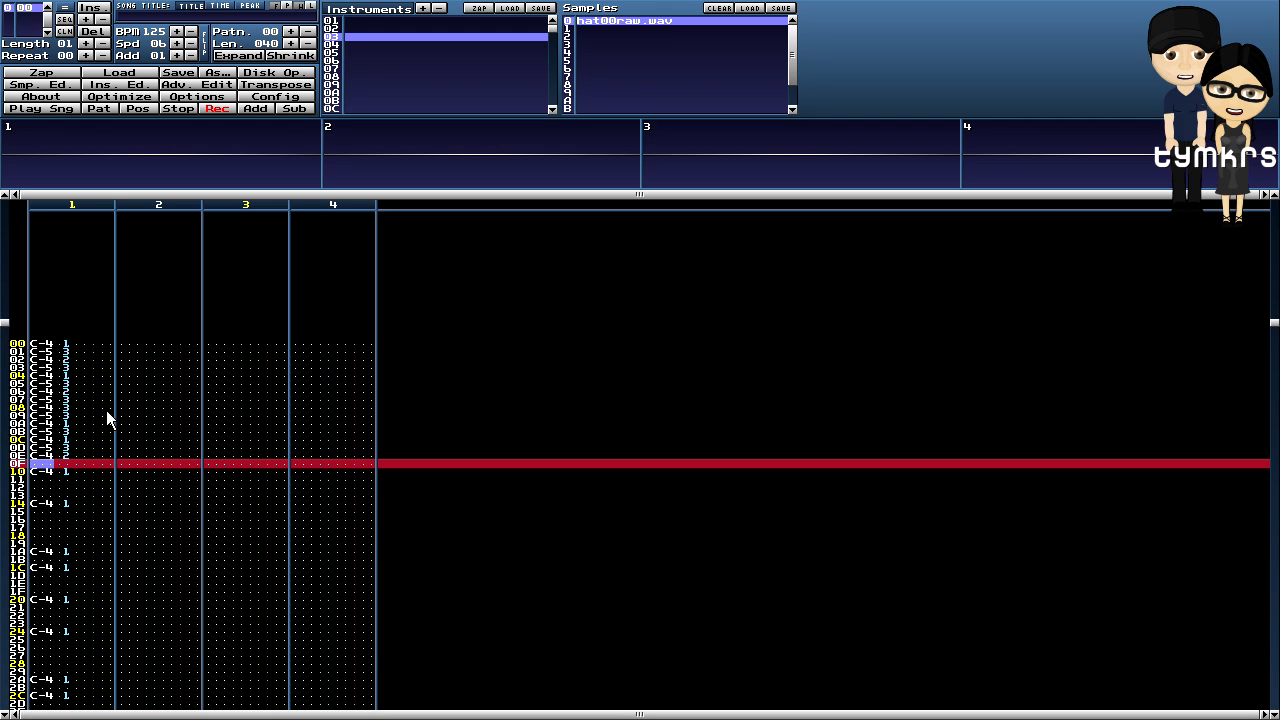
pyautogui.click(100, 108)
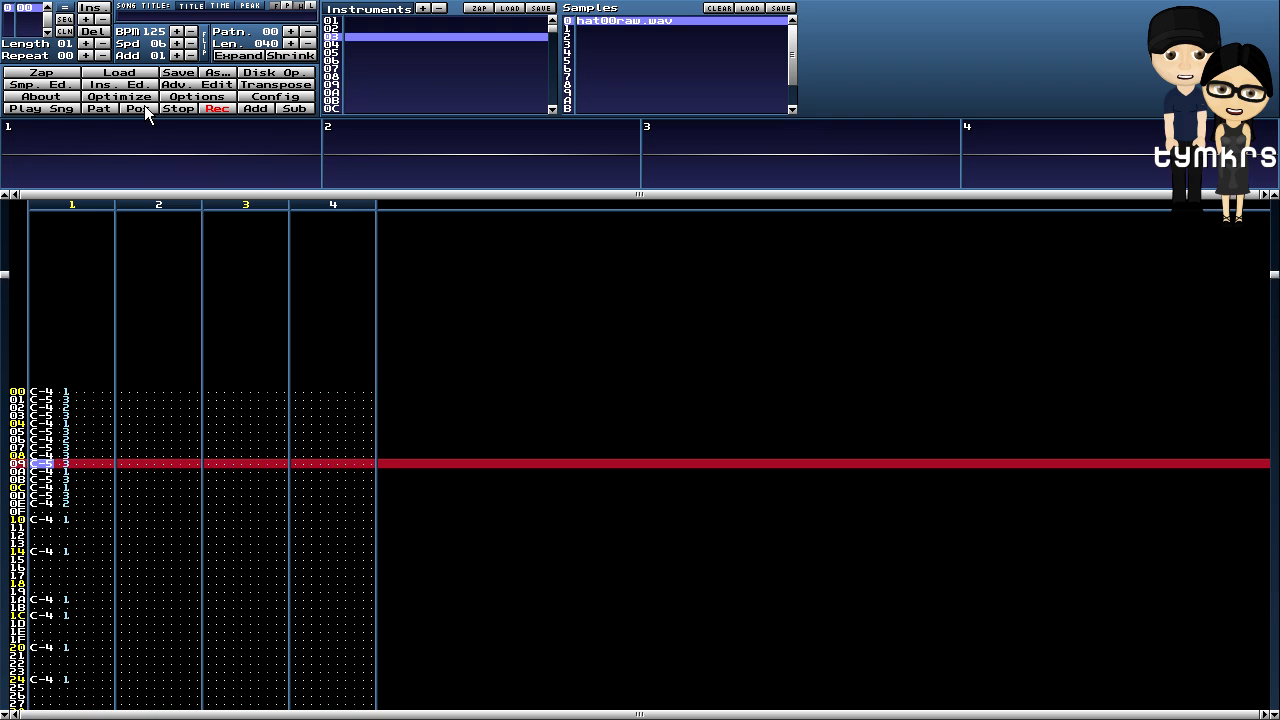
# - Copy channel 1 rows 00–0F, paste the bar at rows 10, 20 and 30, and play
pyautogui.scroll(2, 140, 315)
pyautogui.moveTo(37, 303); pyautogui.dragTo(109, 426)
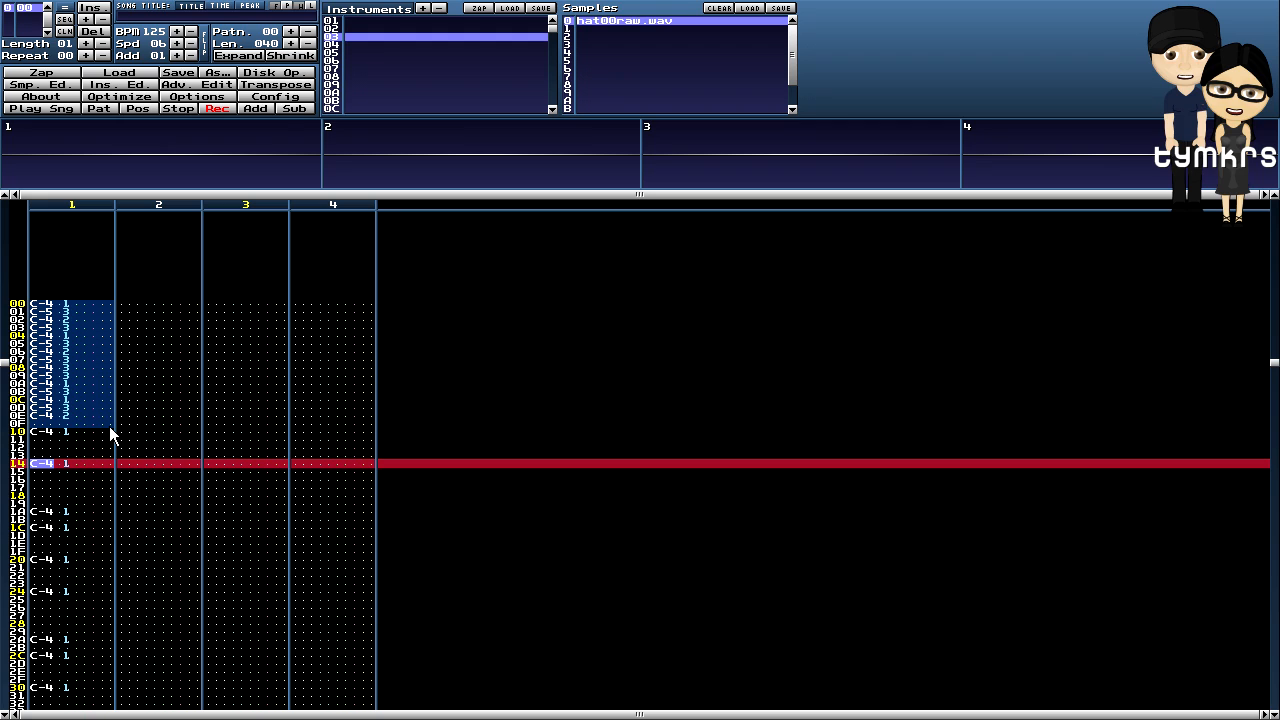
pyautogui.rightClick(93, 382)
pyautogui.click(110, 496)
pyautogui.click(40, 434)
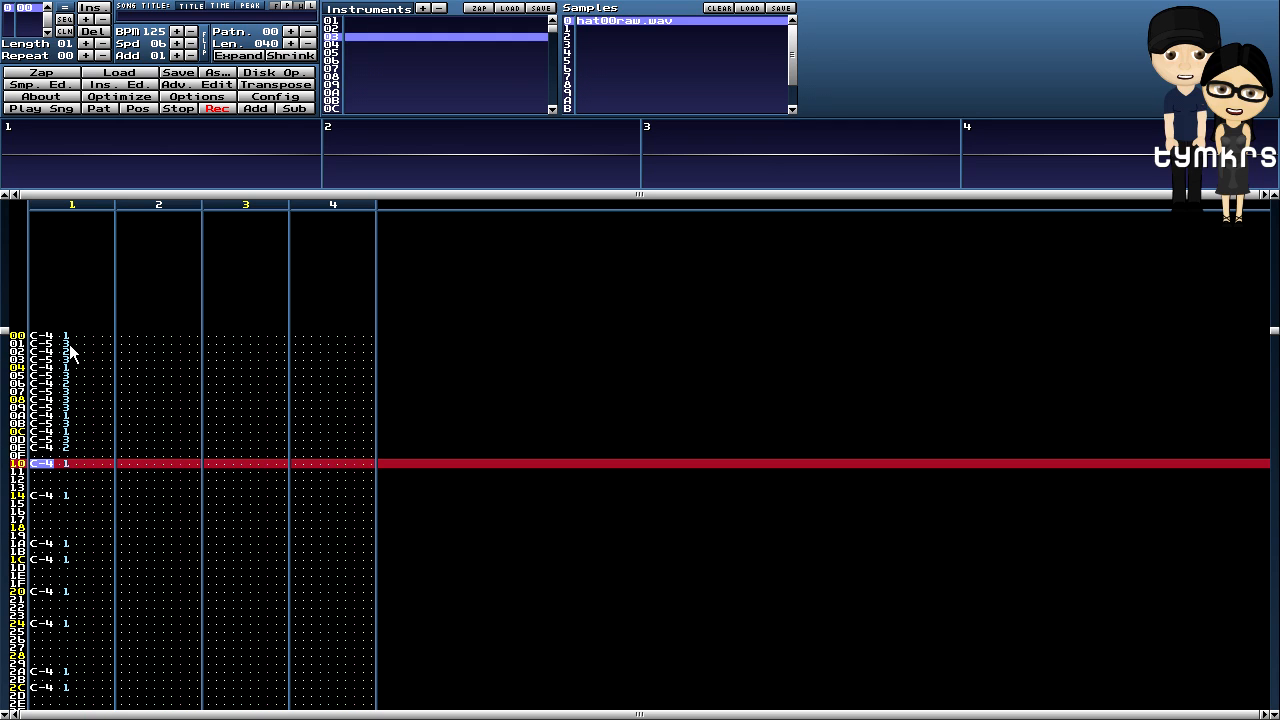
pyautogui.hotkey('ctrl', 'v')
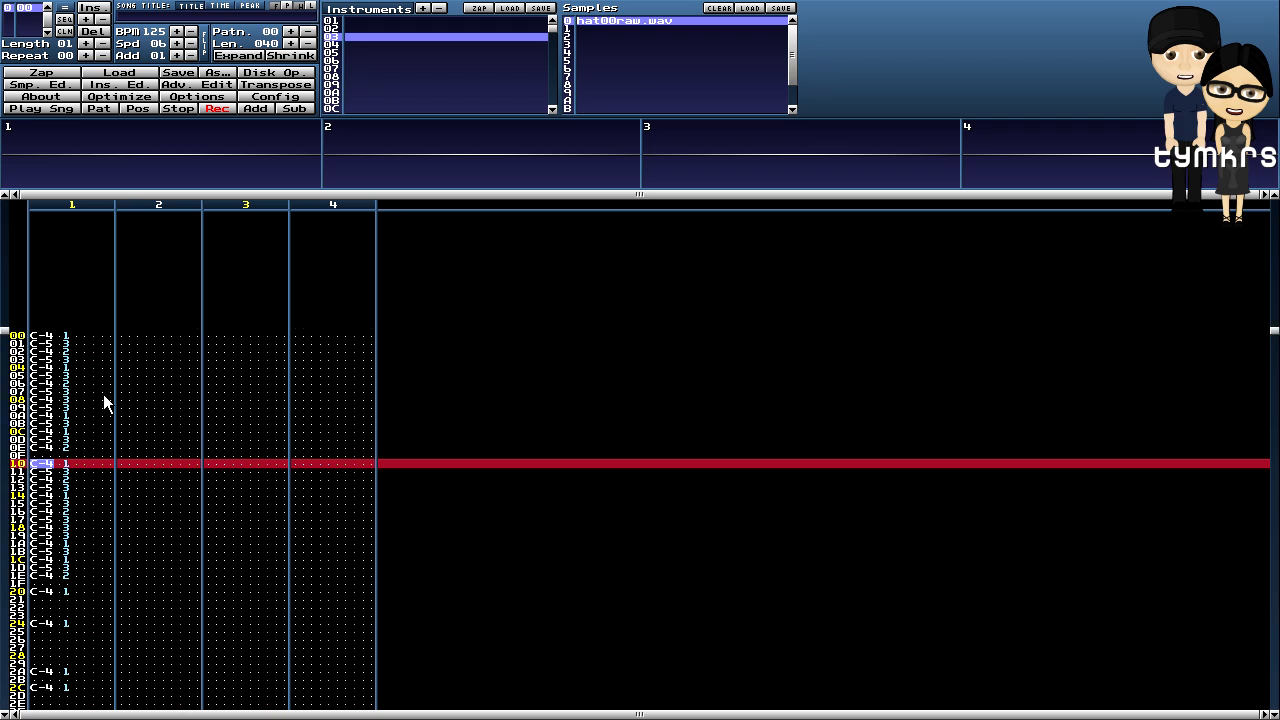
pyautogui.scroll(-16, 103, 396)
pyautogui.hotkey('ctrl', 'v')
pyautogui.scroll(-16, 103, 396)
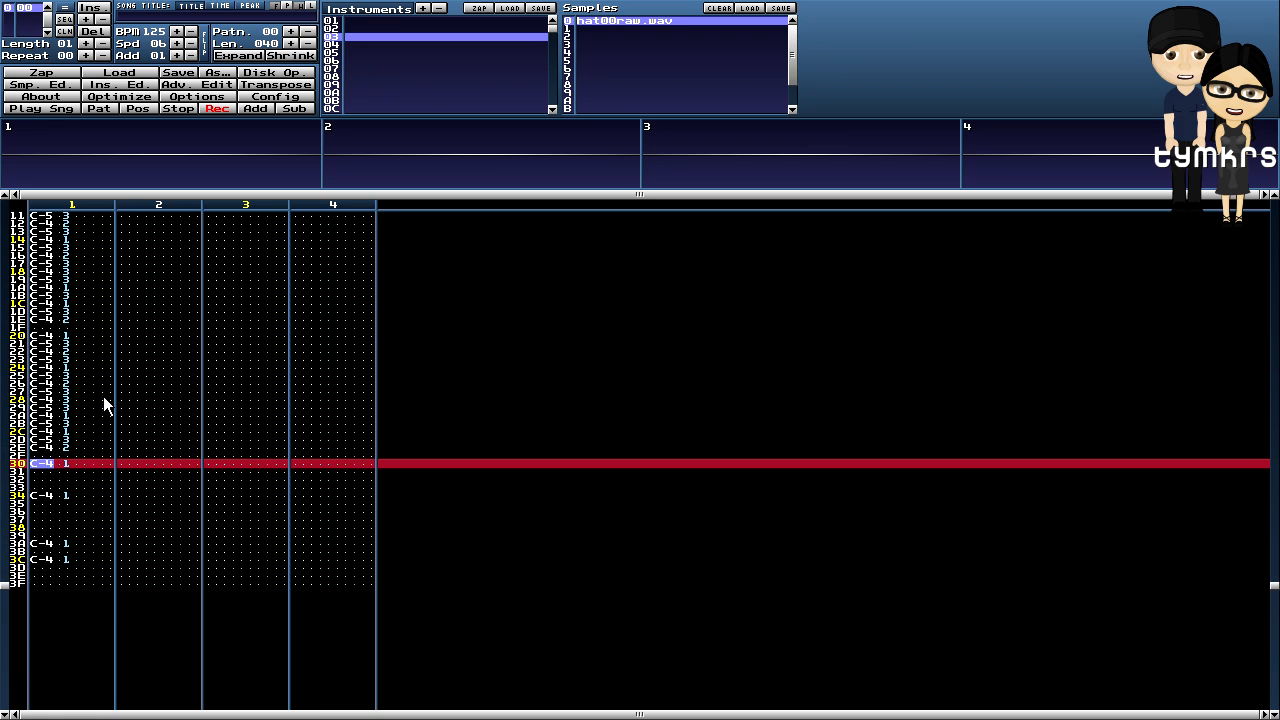
pyautogui.hotkey('ctrl', 'v')
pyautogui.click(100, 109)
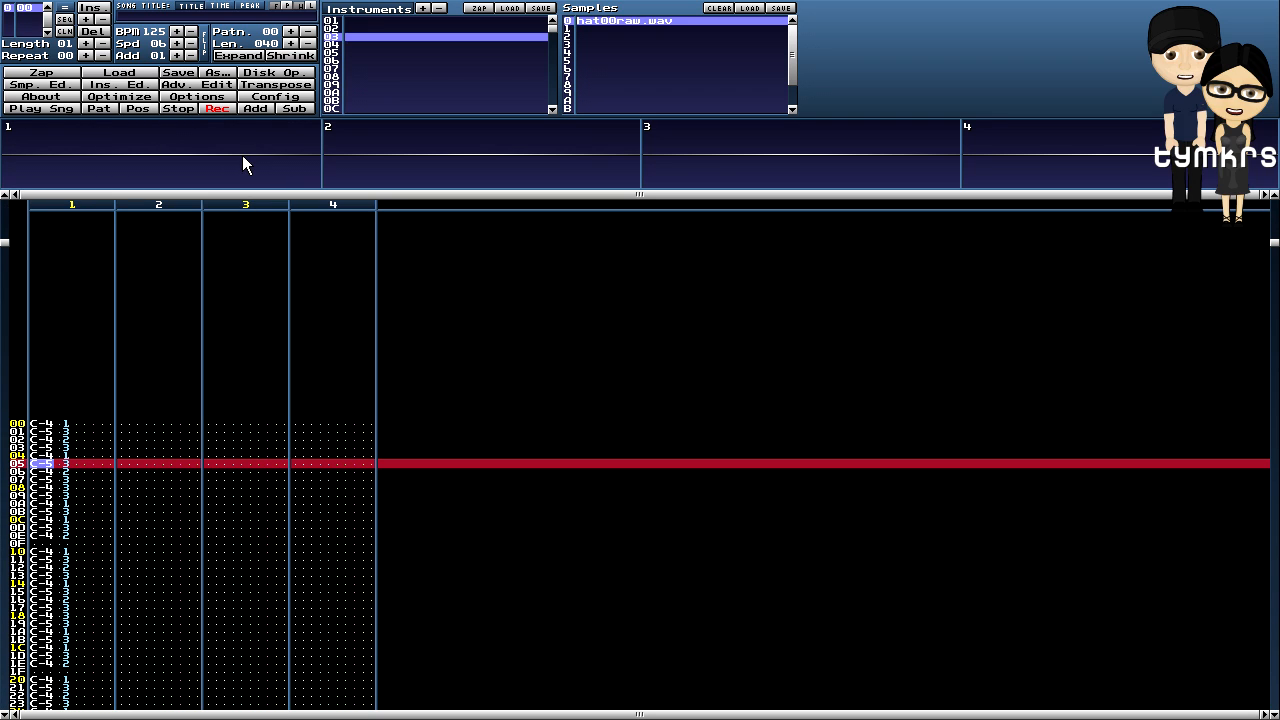
# - Fade the whole hi-hat sample from 50.00 start volume to 0.00 end, then audition the pattern
pyautogui.hotkey('ctrl', 's')
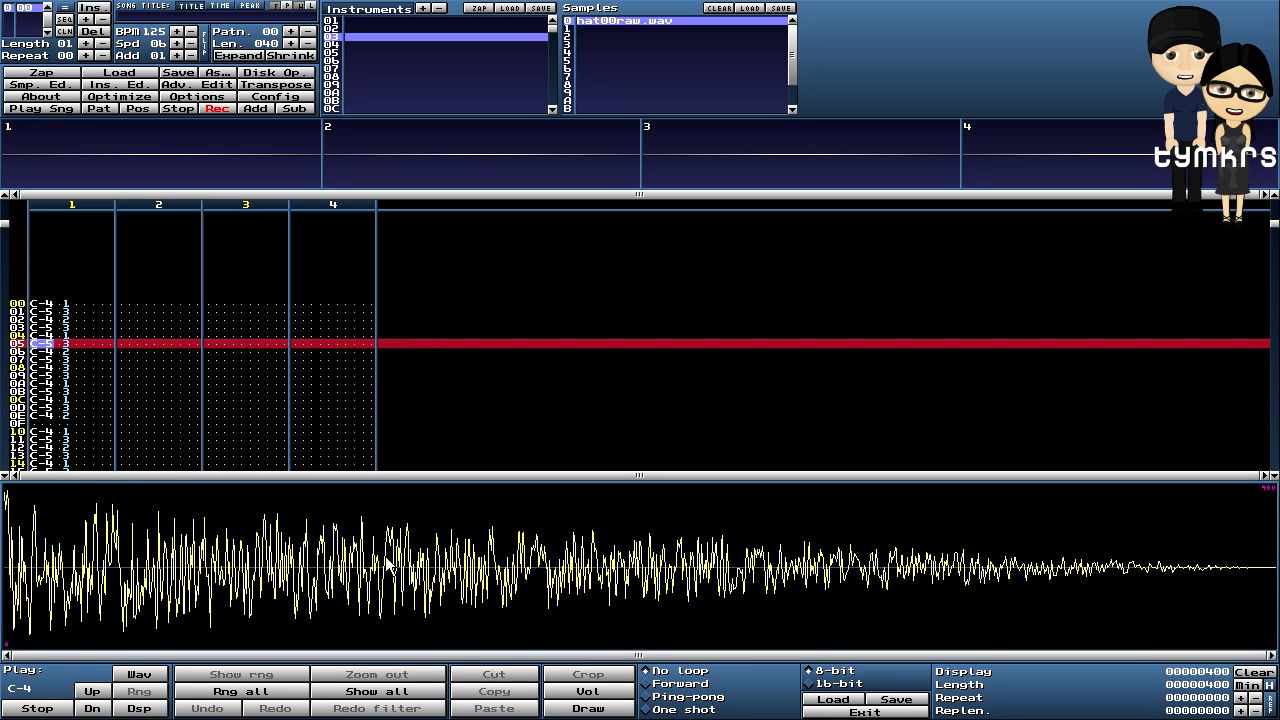
pyautogui.click(255, 691)
pyautogui.rightClick(506, 538)
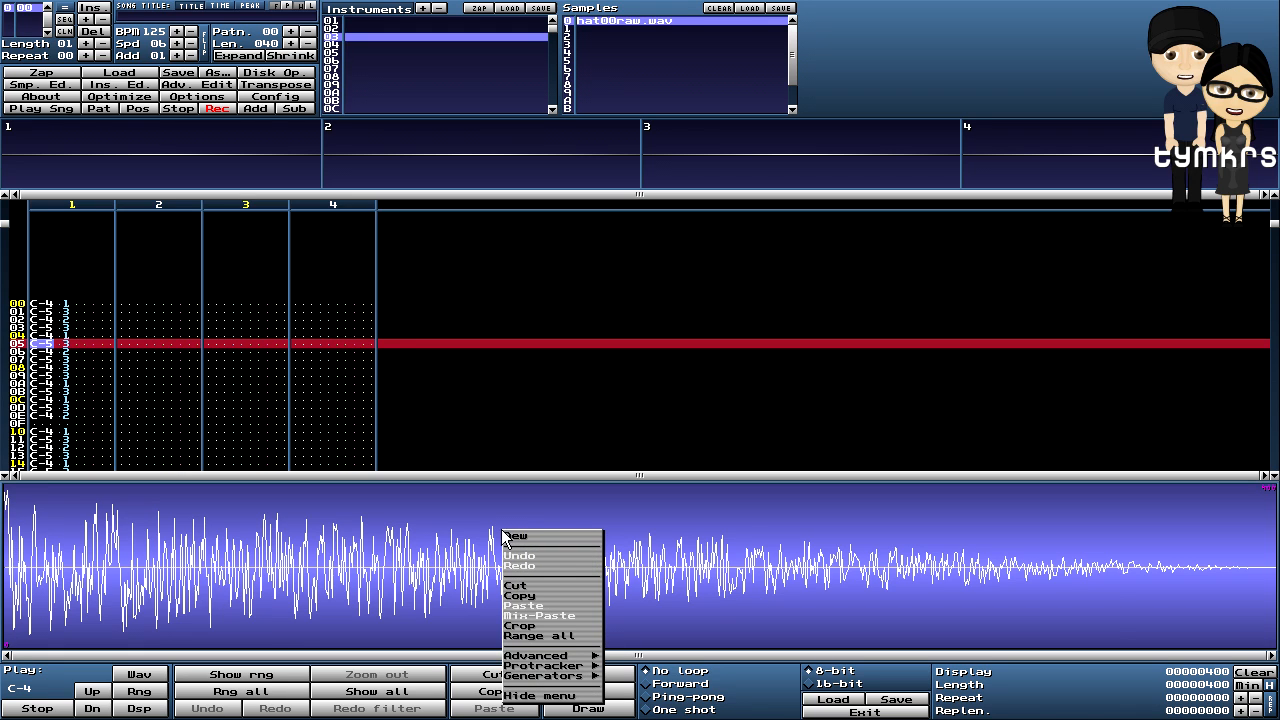
pyautogui.moveTo(570, 656)
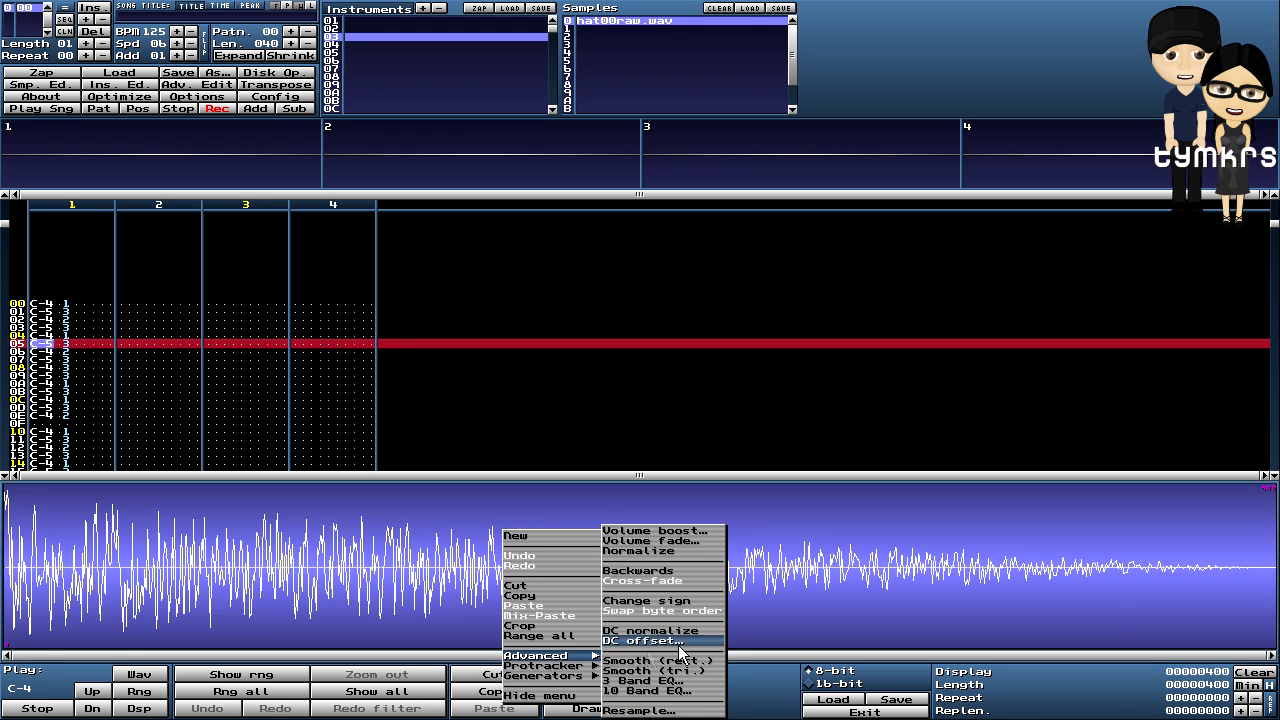
pyautogui.click(687, 540)
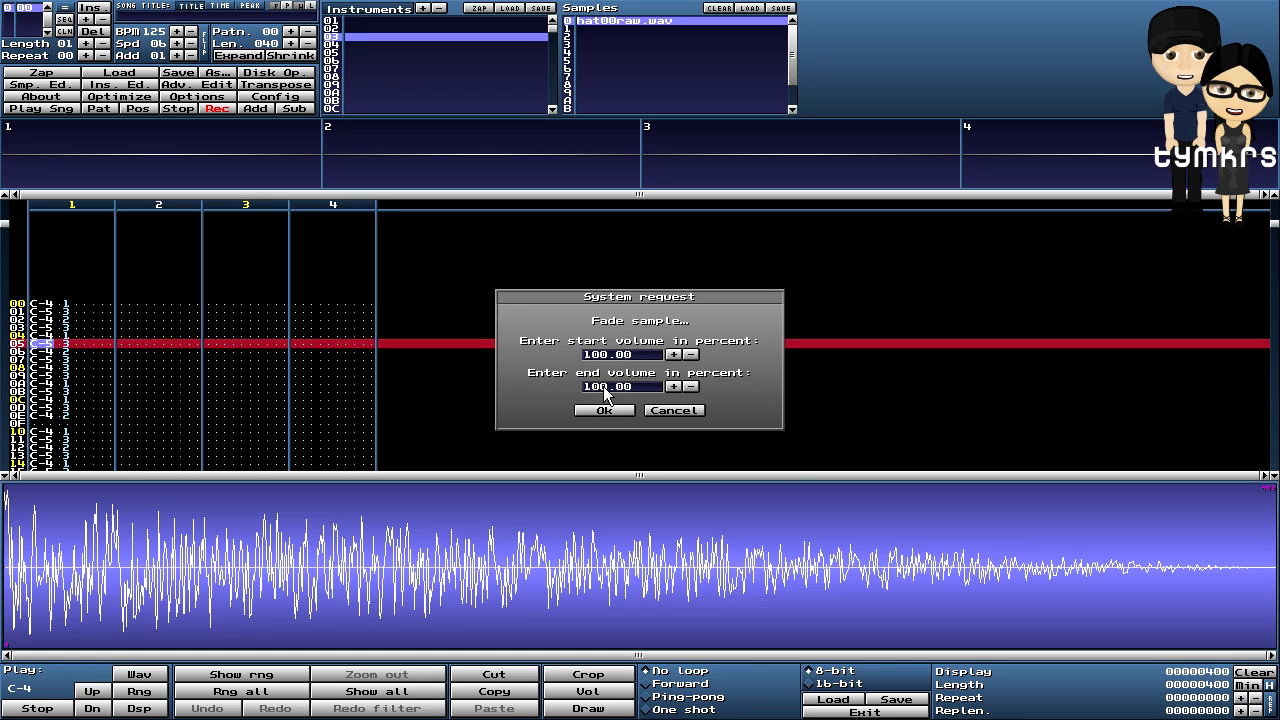
pyautogui.press('Delete')
pyautogui.press('Delete')
pyautogui.press('BackSpace')
pyautogui.write('5')
pyautogui.click(605, 411)
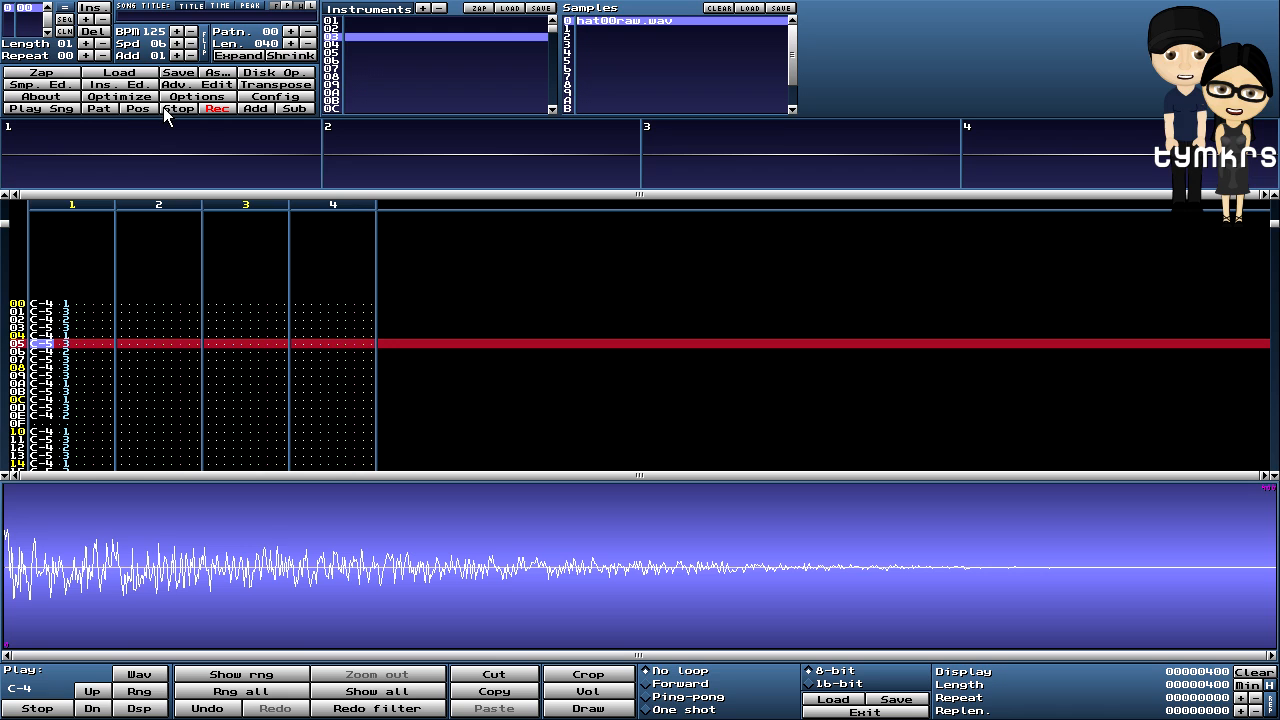
pyautogui.click(102, 107)
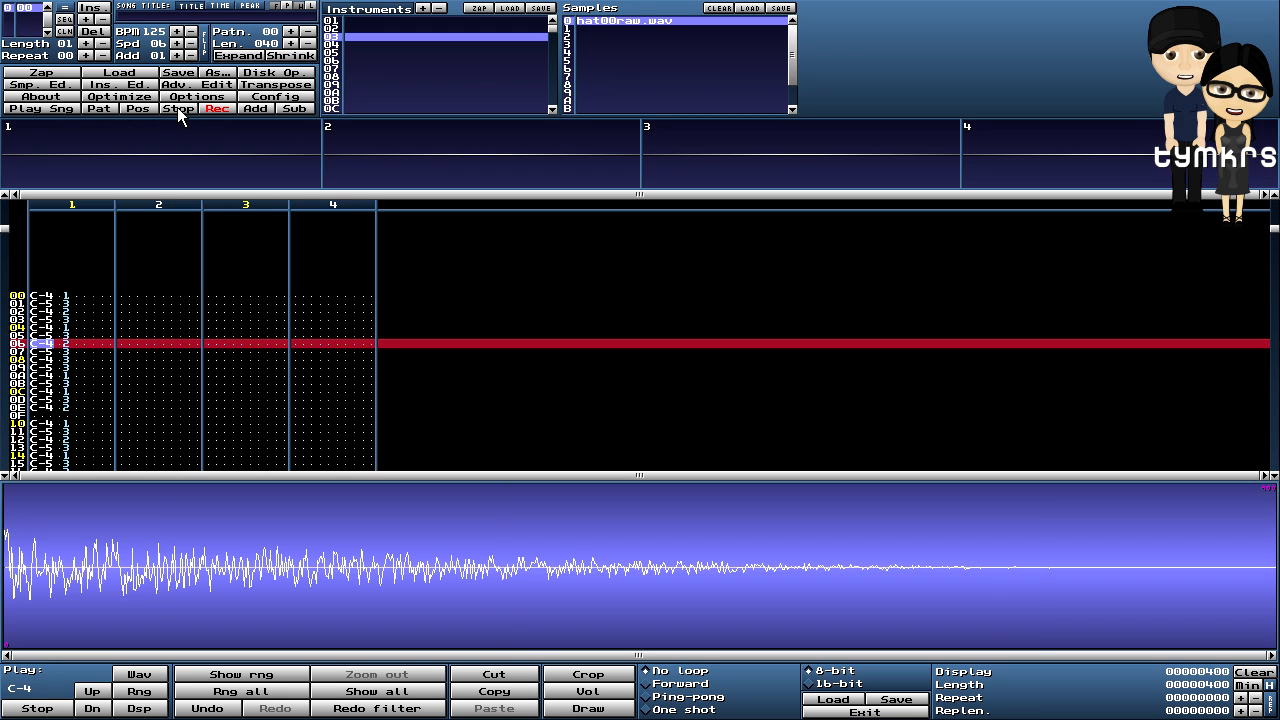
pyautogui.click(177, 107)
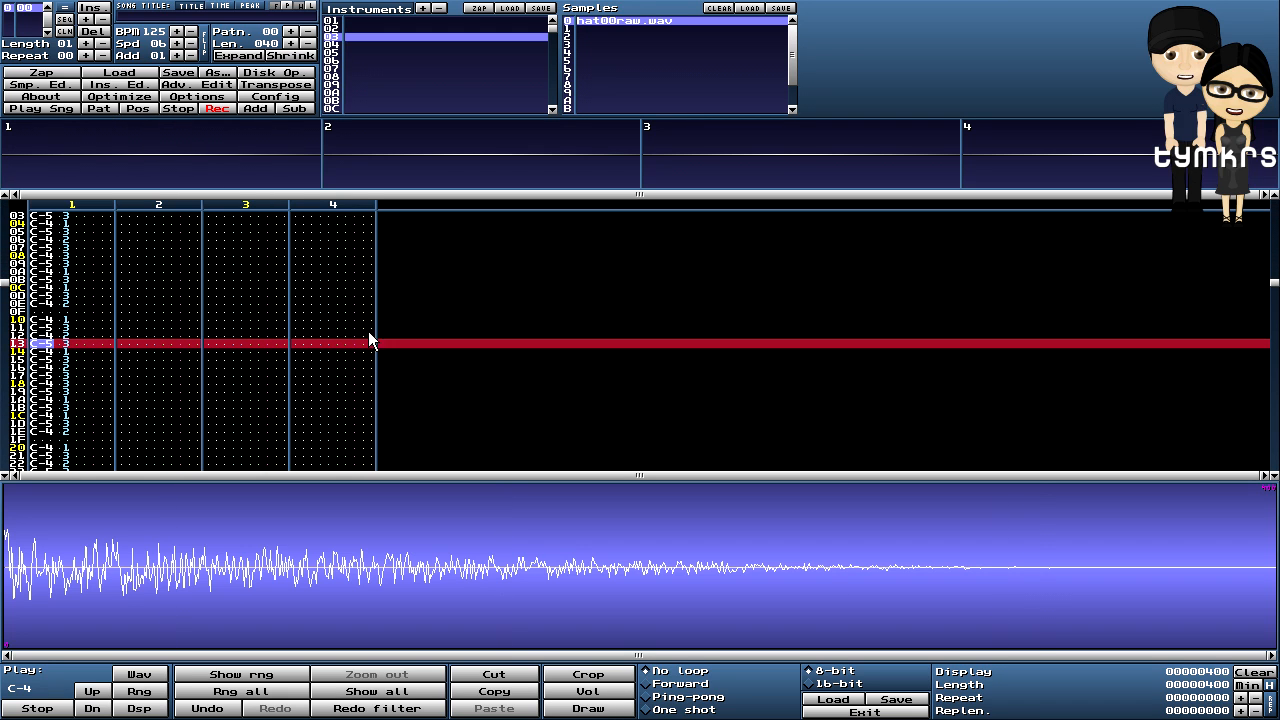
# - Apply the volume fade to the hi-hat sample a second time
pyautogui.scroll(4, 553, 373)
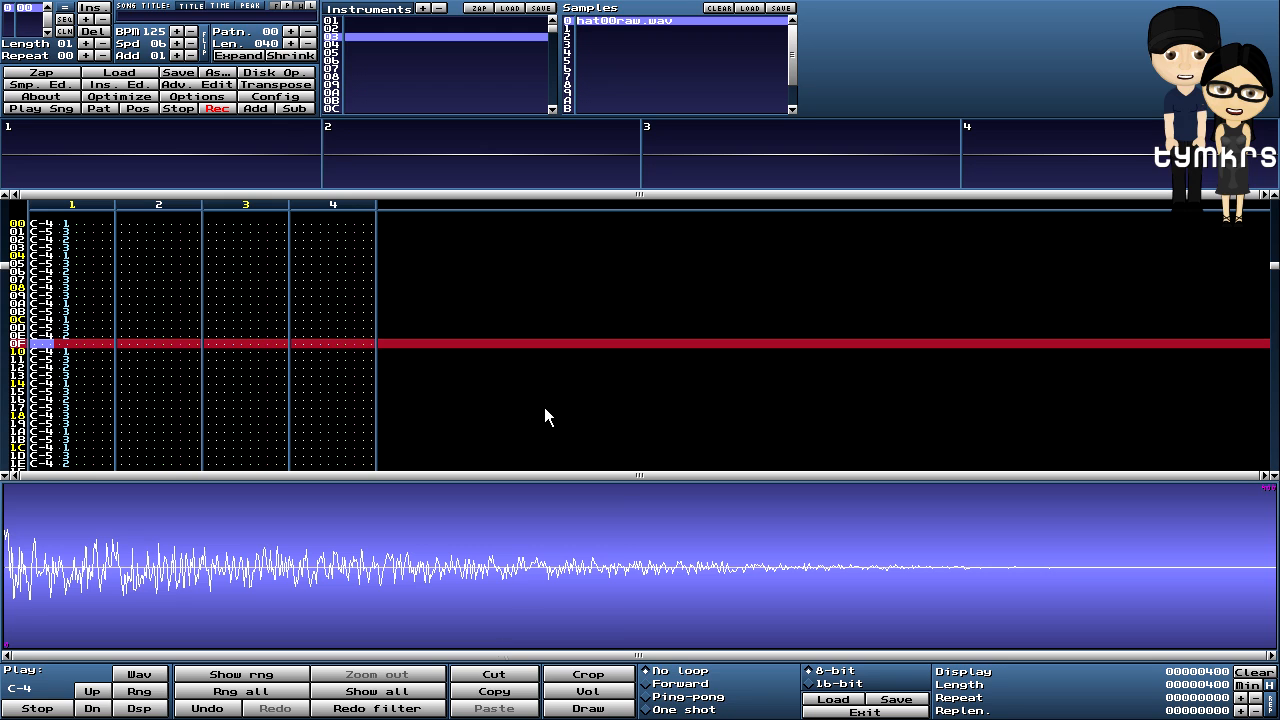
pyautogui.rightClick(520, 509)
pyautogui.moveTo(555, 633)
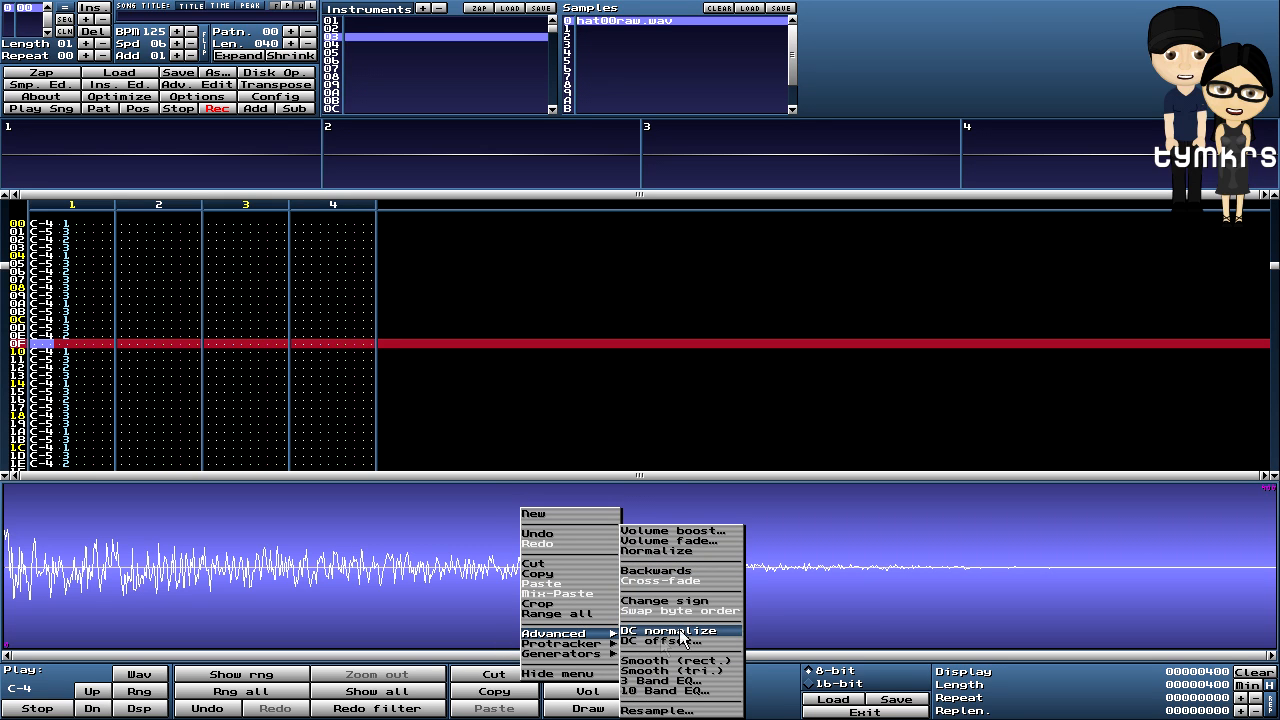
pyautogui.click(674, 542)
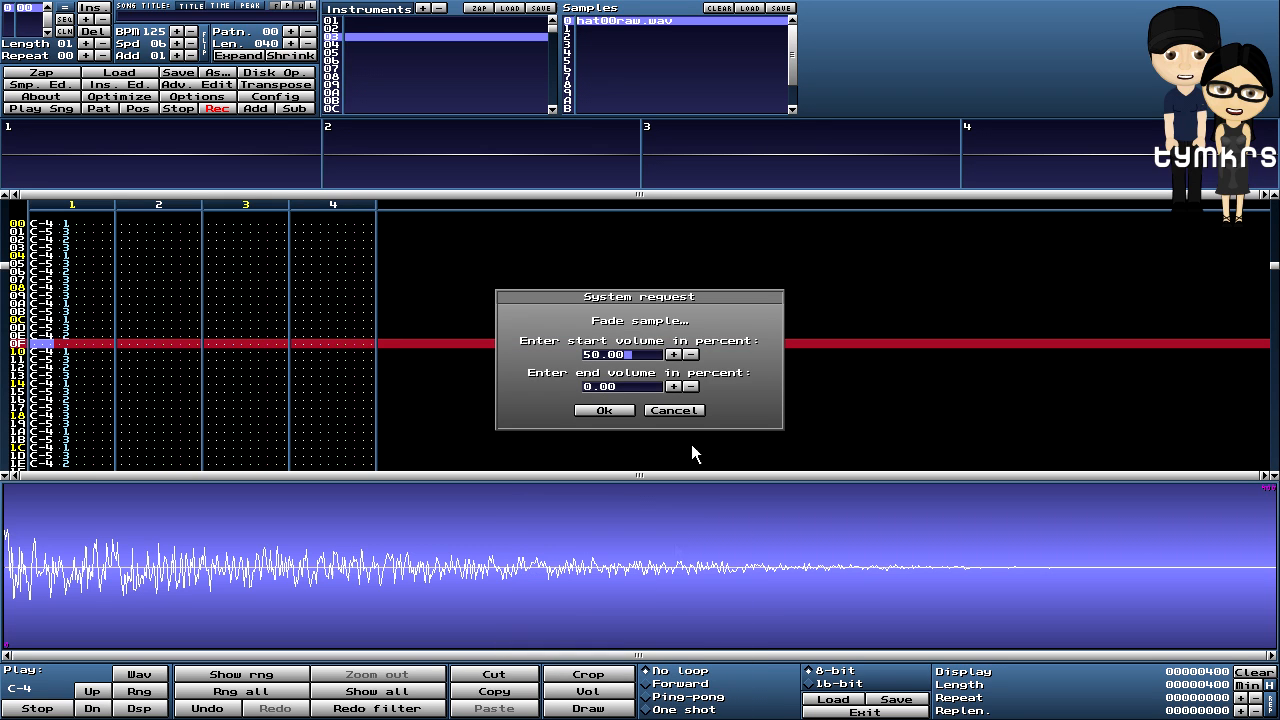
pyautogui.click(597, 411)
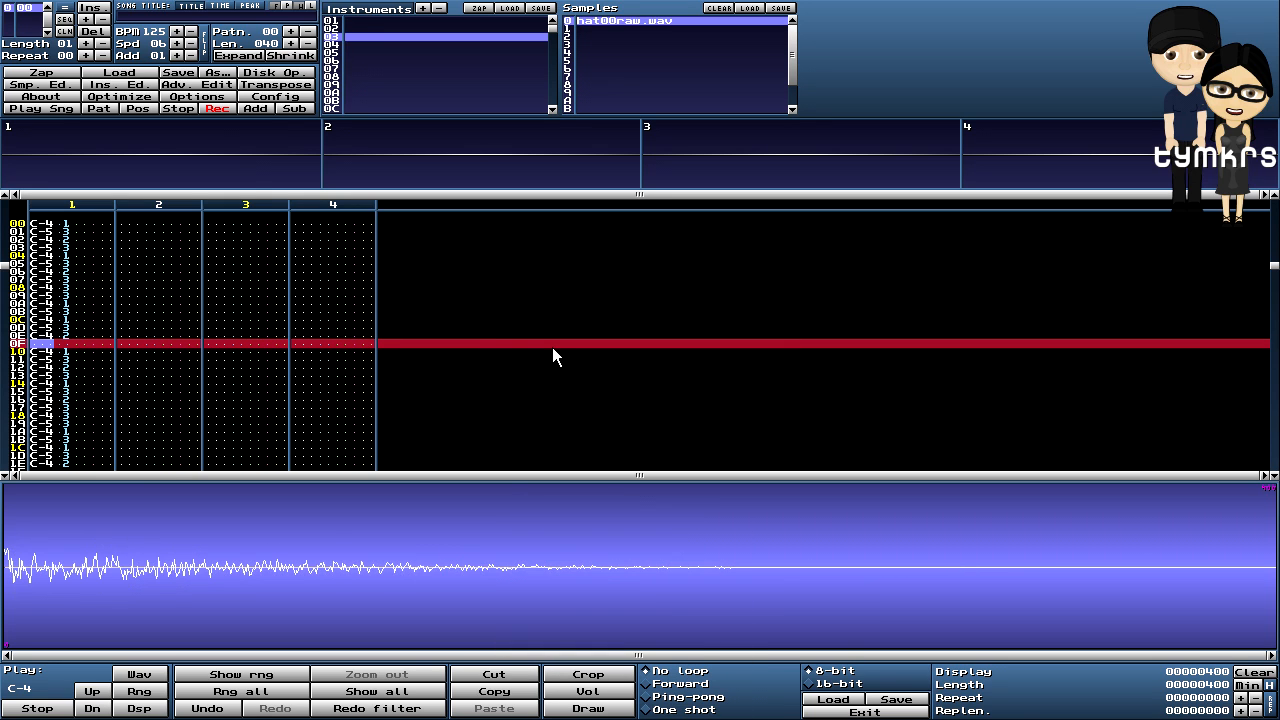
pyautogui.click(176, 107)
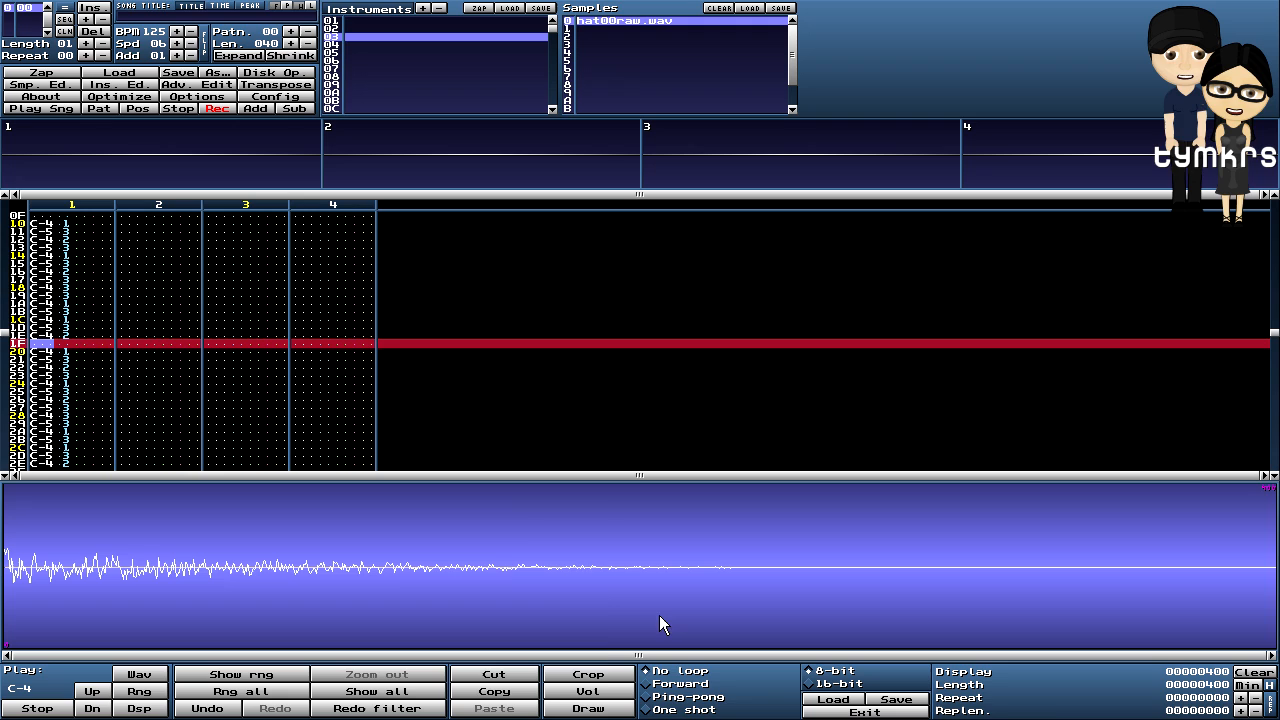
# - Reverse the hi-hat sample with Backwards and play the pattern to hear it swell in
pyautogui.rightClick(504, 506)
pyautogui.moveTo(550, 630)
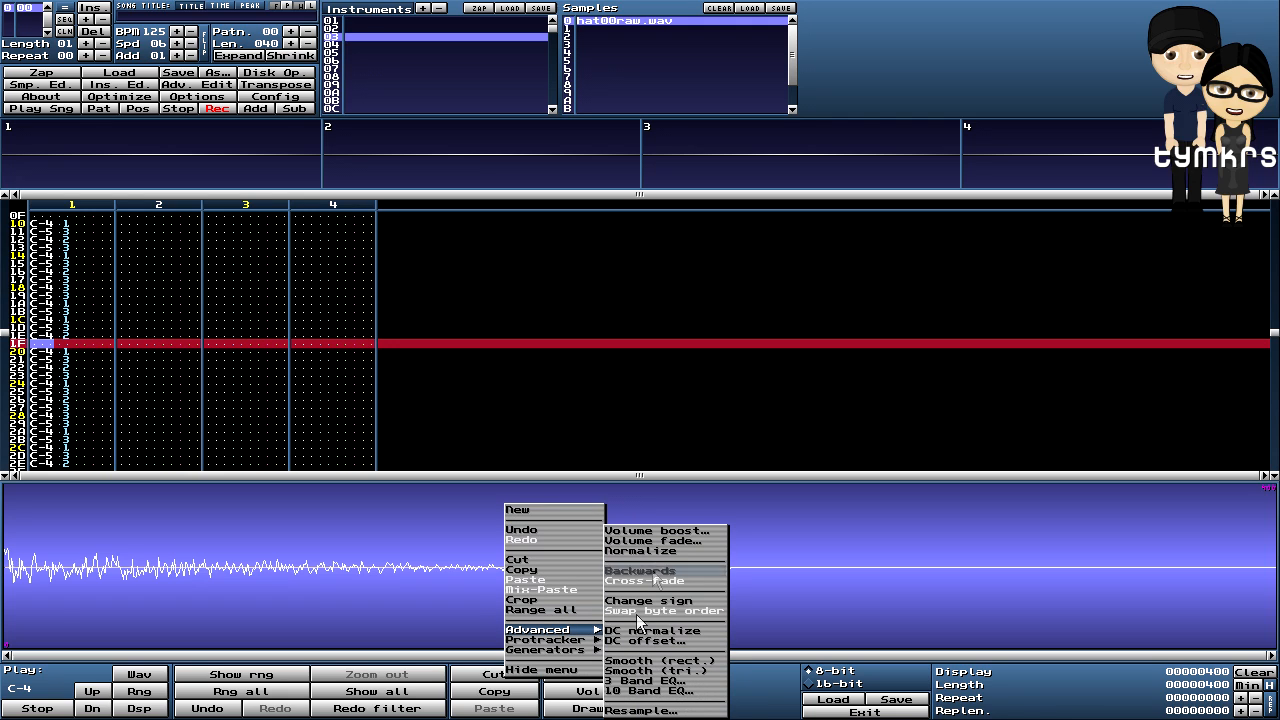
pyautogui.click(640, 572)
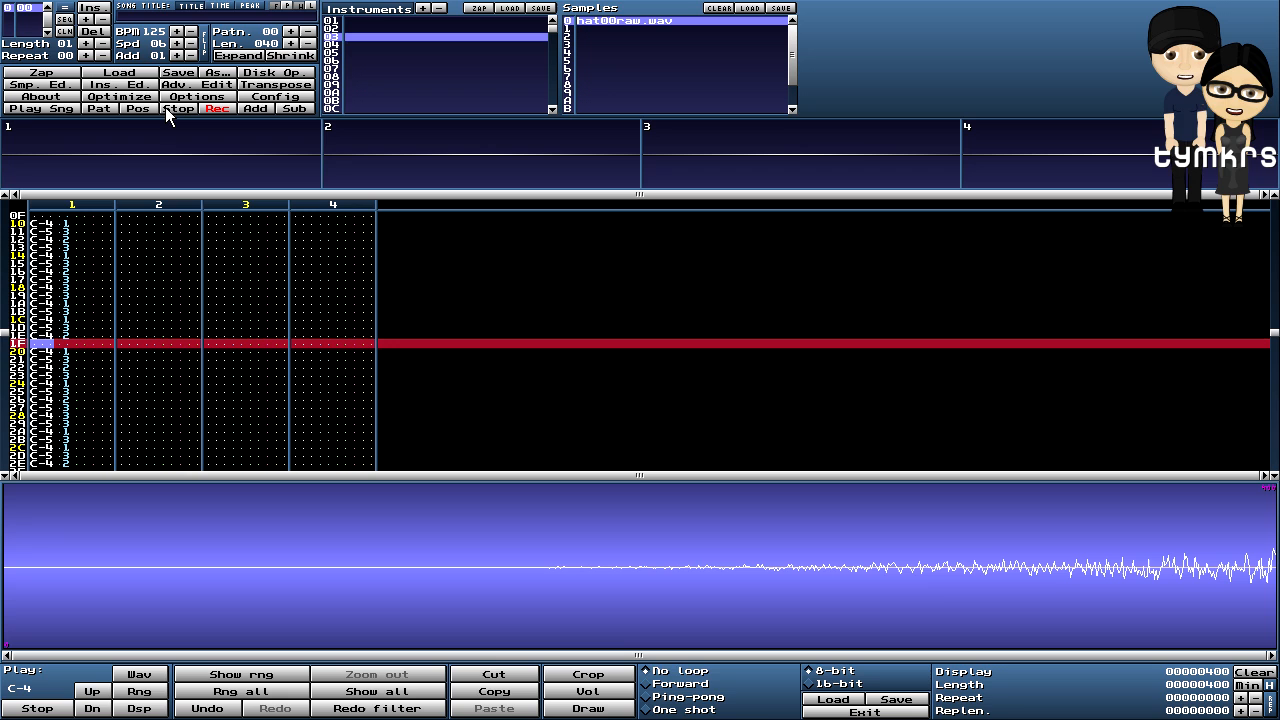
pyautogui.click(78, 106)
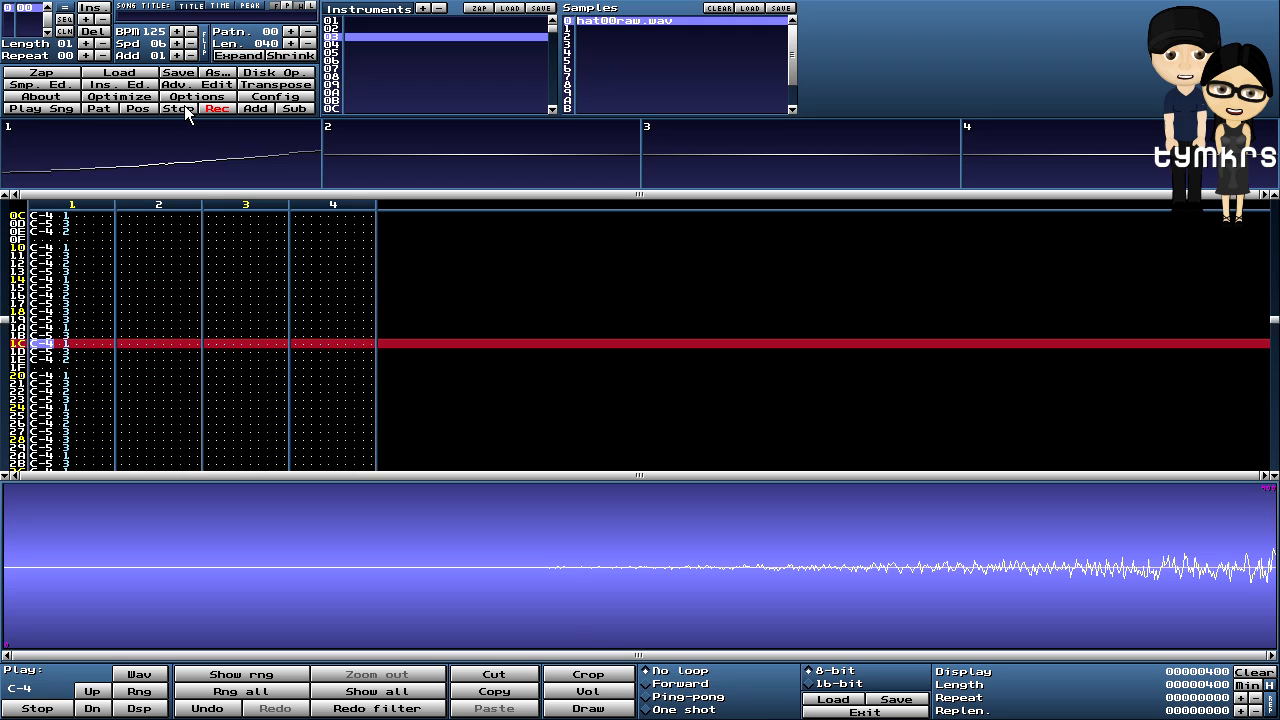
pyautogui.rightClick(580, 508)
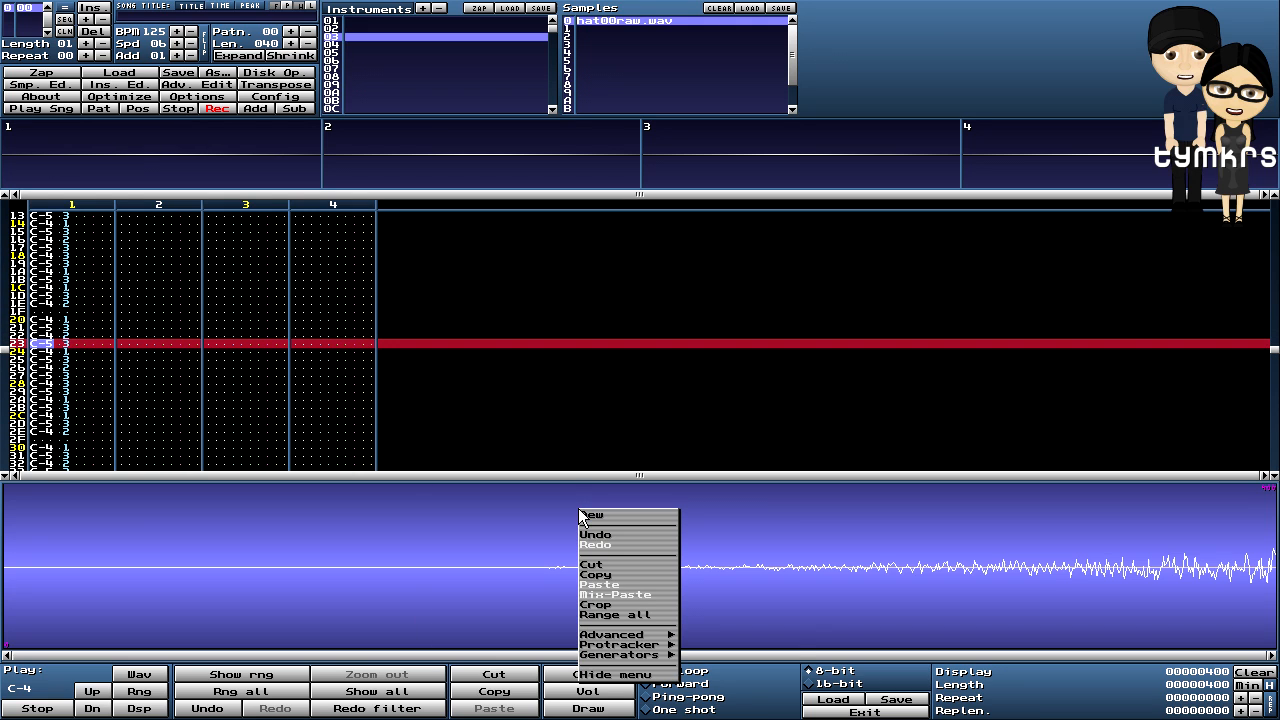
# - Fade the hi-hat sample from 100.00 start volume to silence and audition the pattern
pyautogui.moveTo(642, 636)
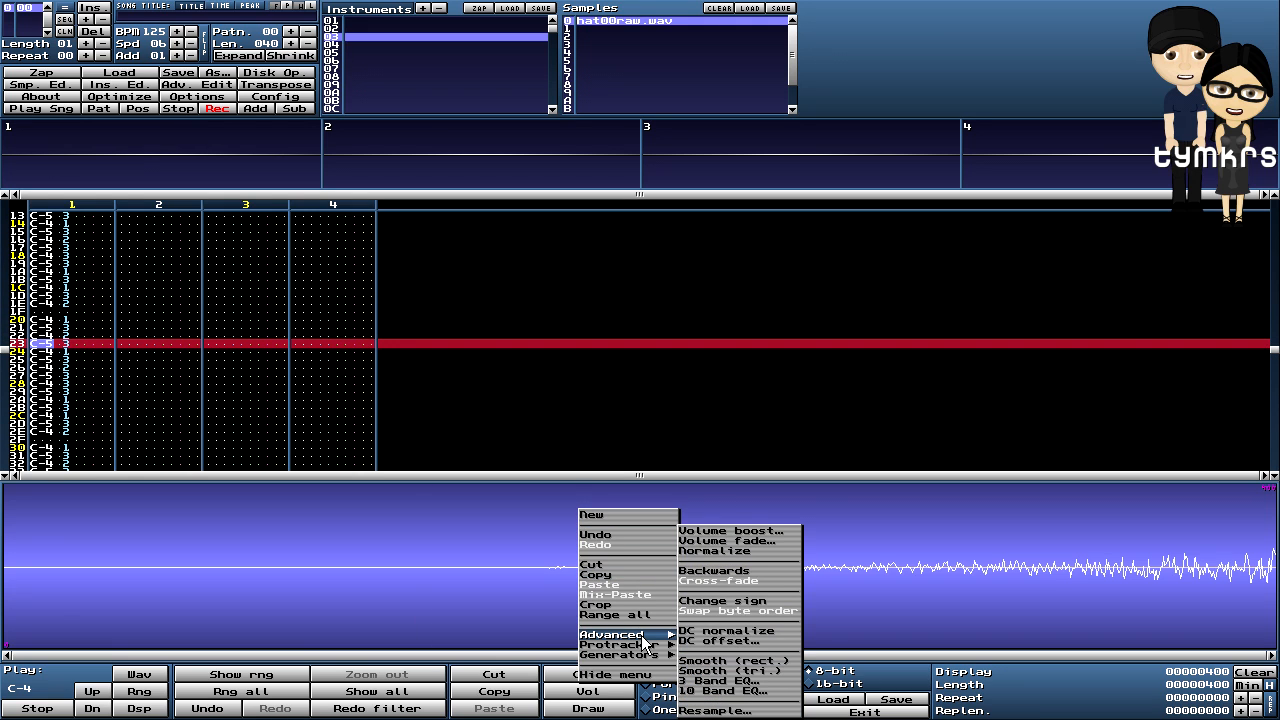
pyautogui.click(749, 541)
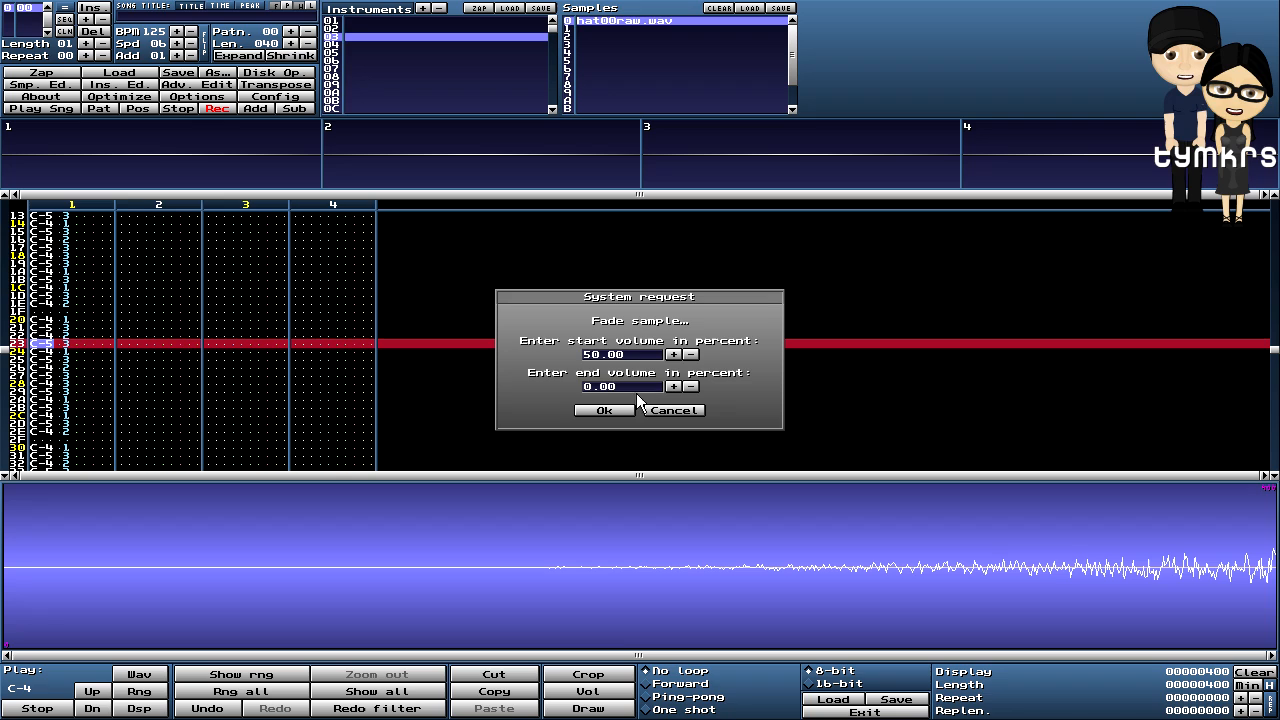
pyautogui.click(589, 355)
pyautogui.write('10')
pyautogui.press('Delete')
pyautogui.click(605, 408)
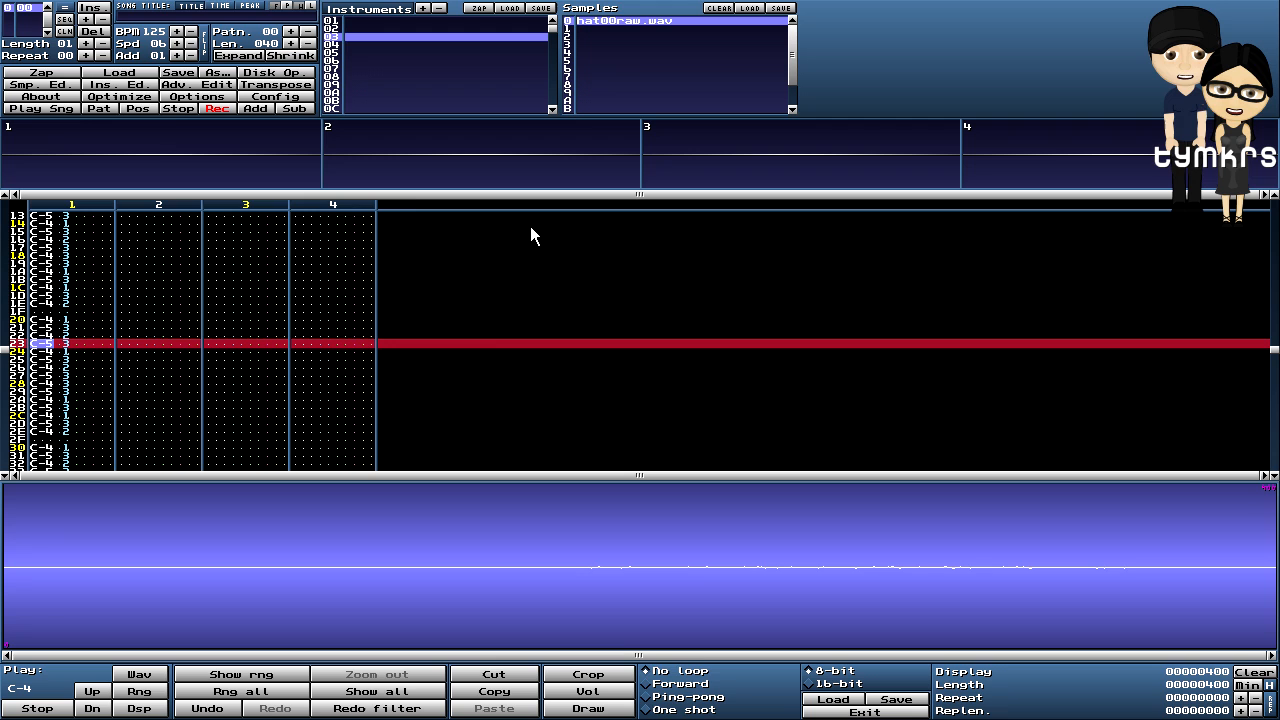
pyautogui.click(105, 108)
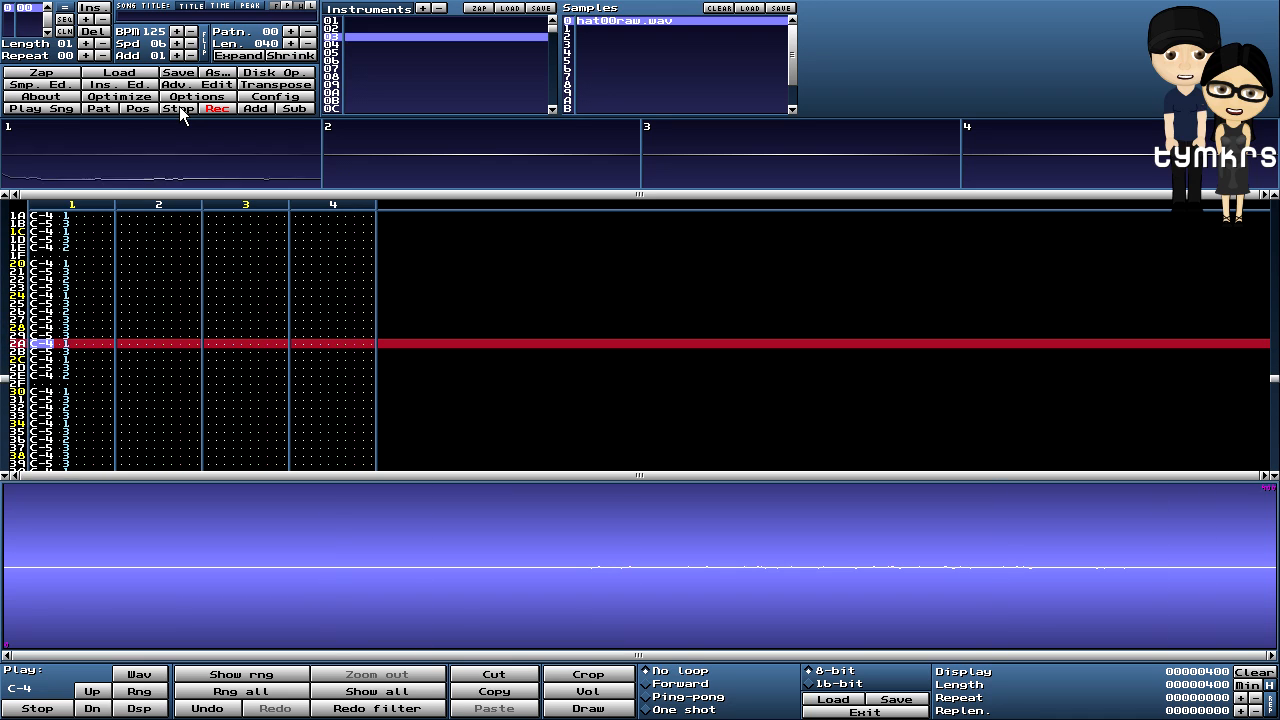
pyautogui.click(179, 106)
# - Reverse the hi-hat sample back to forwards and play the pattern
pyautogui.rightClick(547, 536)
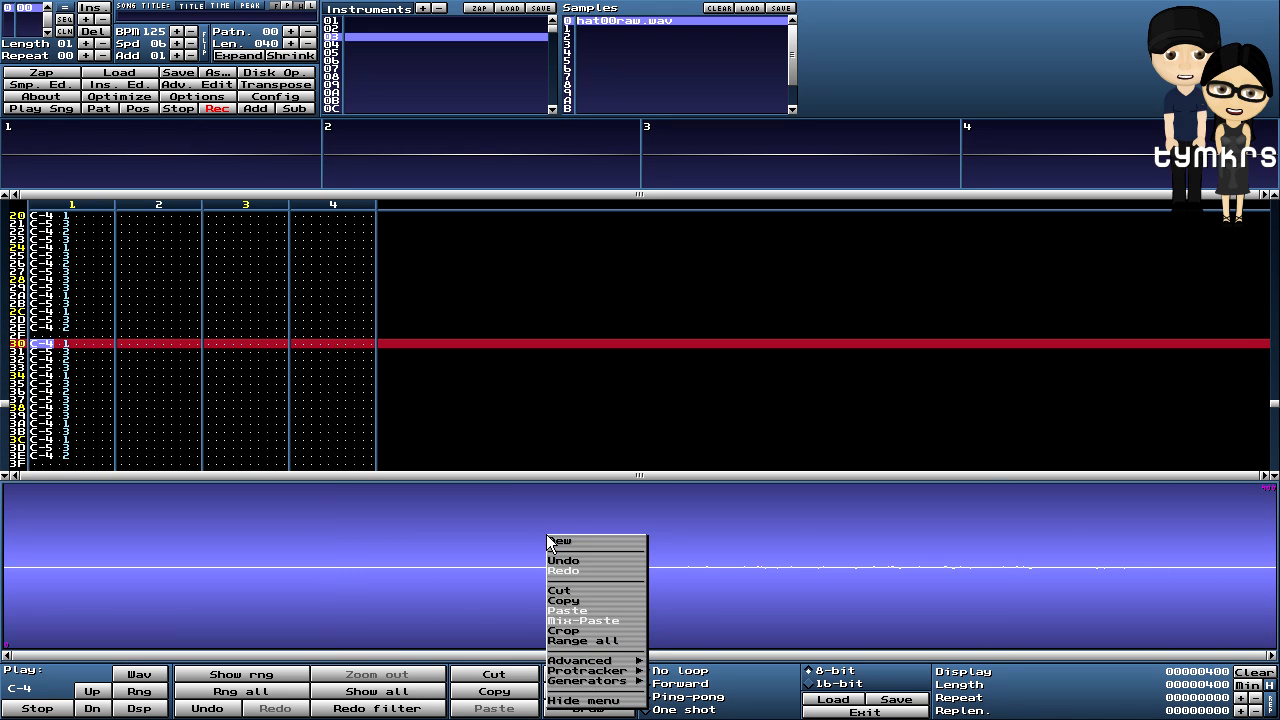
pyautogui.moveTo(603, 662)
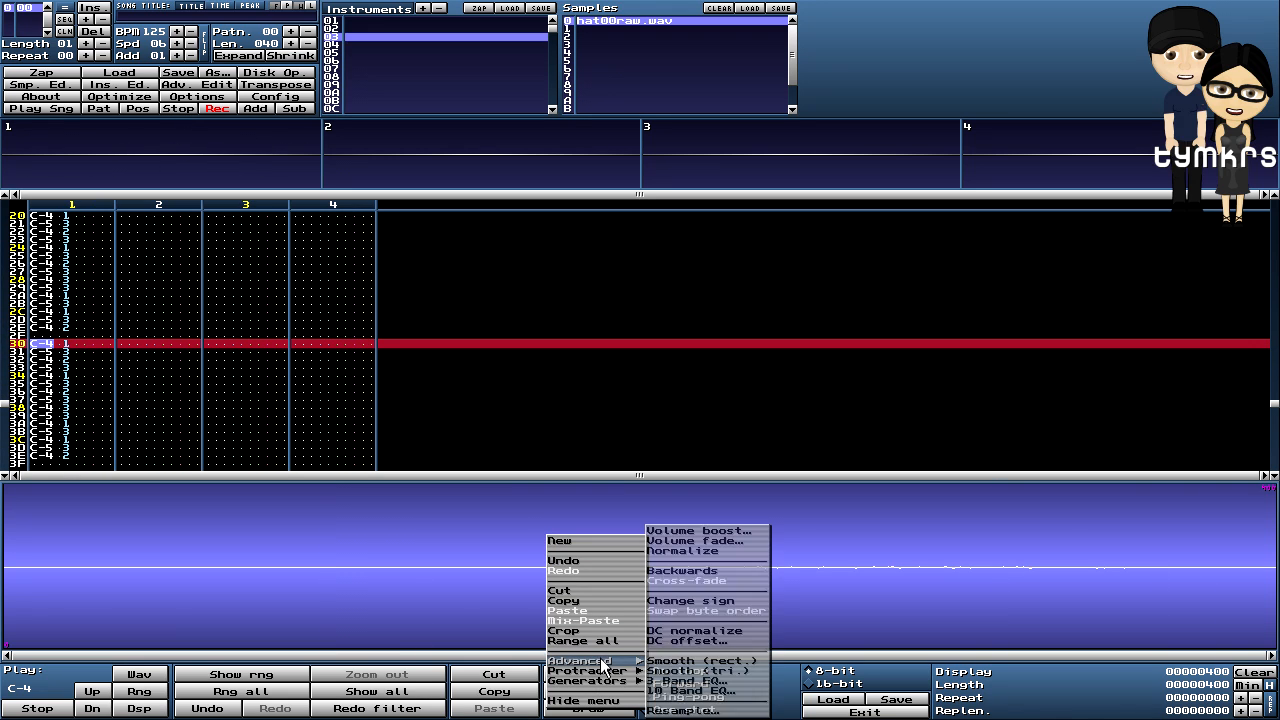
pyautogui.click(695, 572)
pyautogui.click(104, 110)
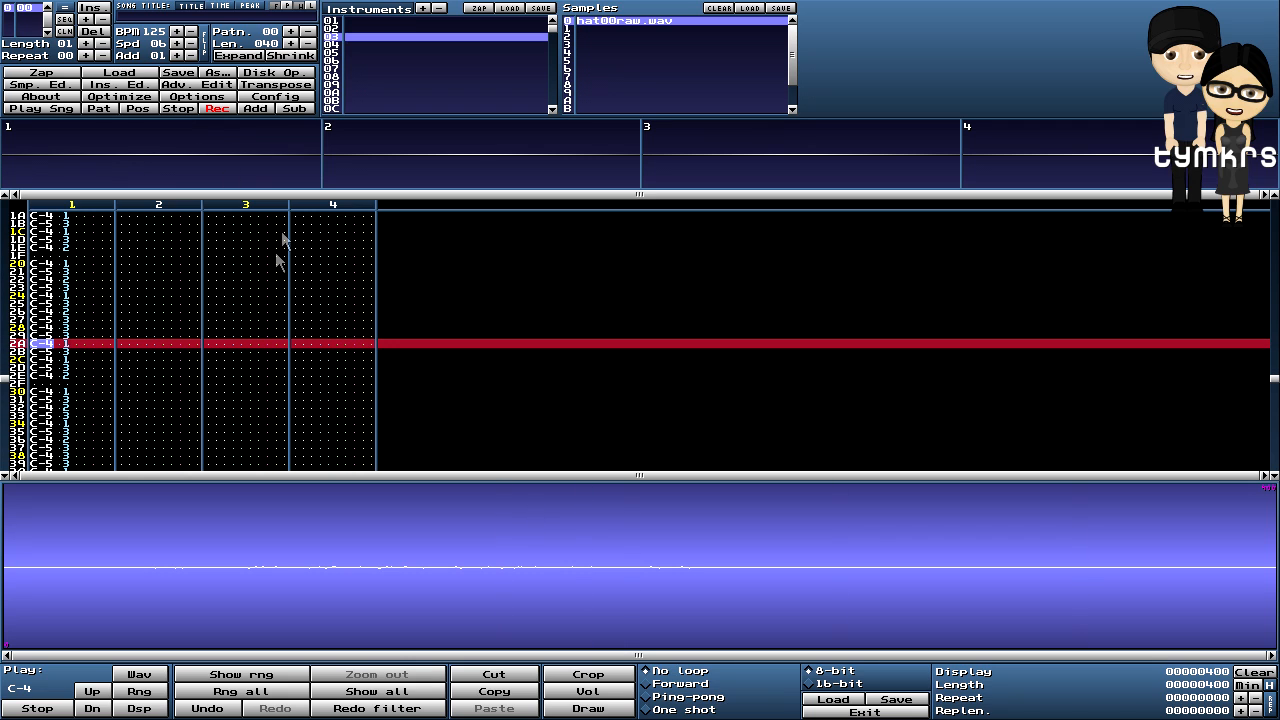
# - Select all of instrument 02's snare sample and fade it from 50 volume to silence
pyautogui.click(331, 29)
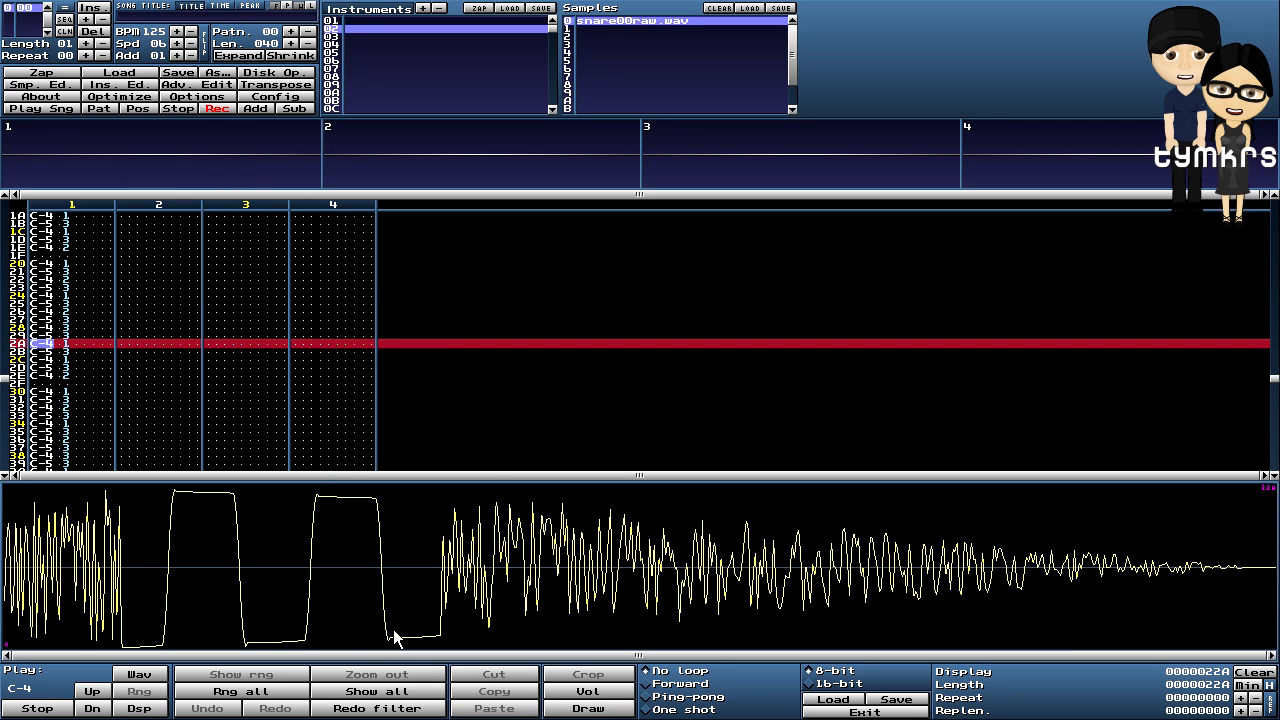
pyautogui.click(257, 697)
pyautogui.rightClick(555, 500)
pyautogui.moveTo(620, 626)
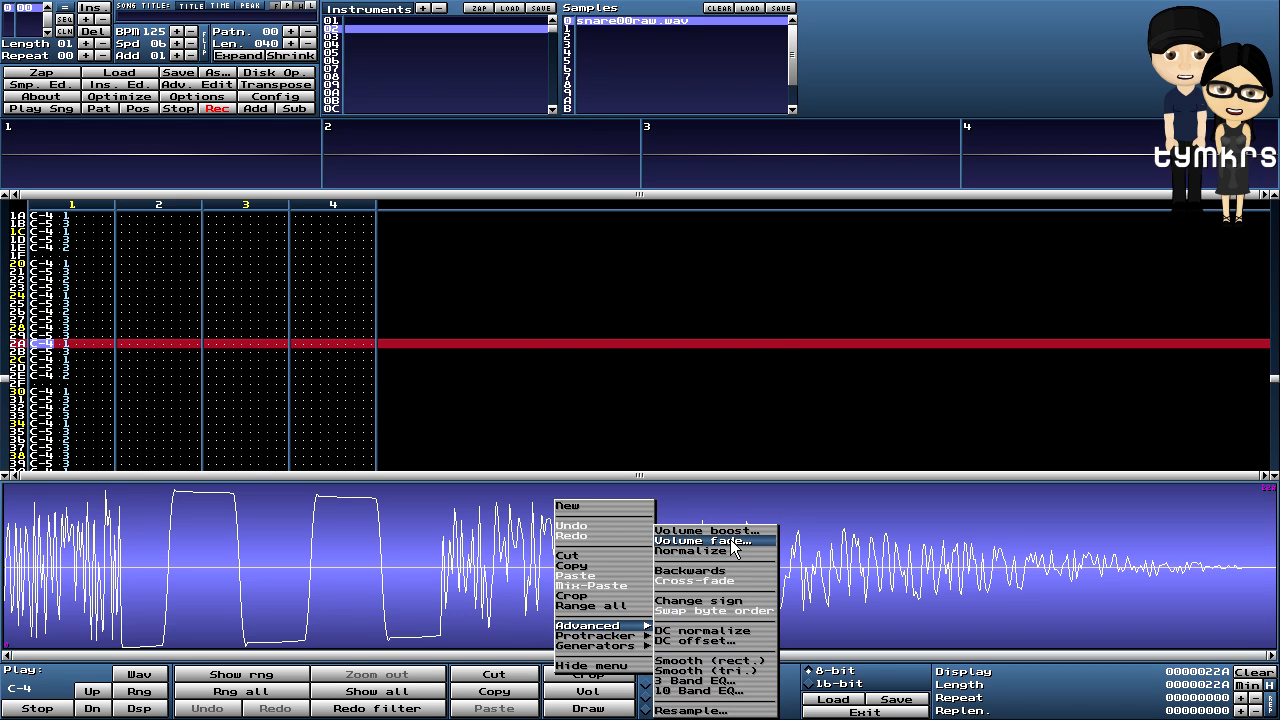
pyautogui.click(733, 545)
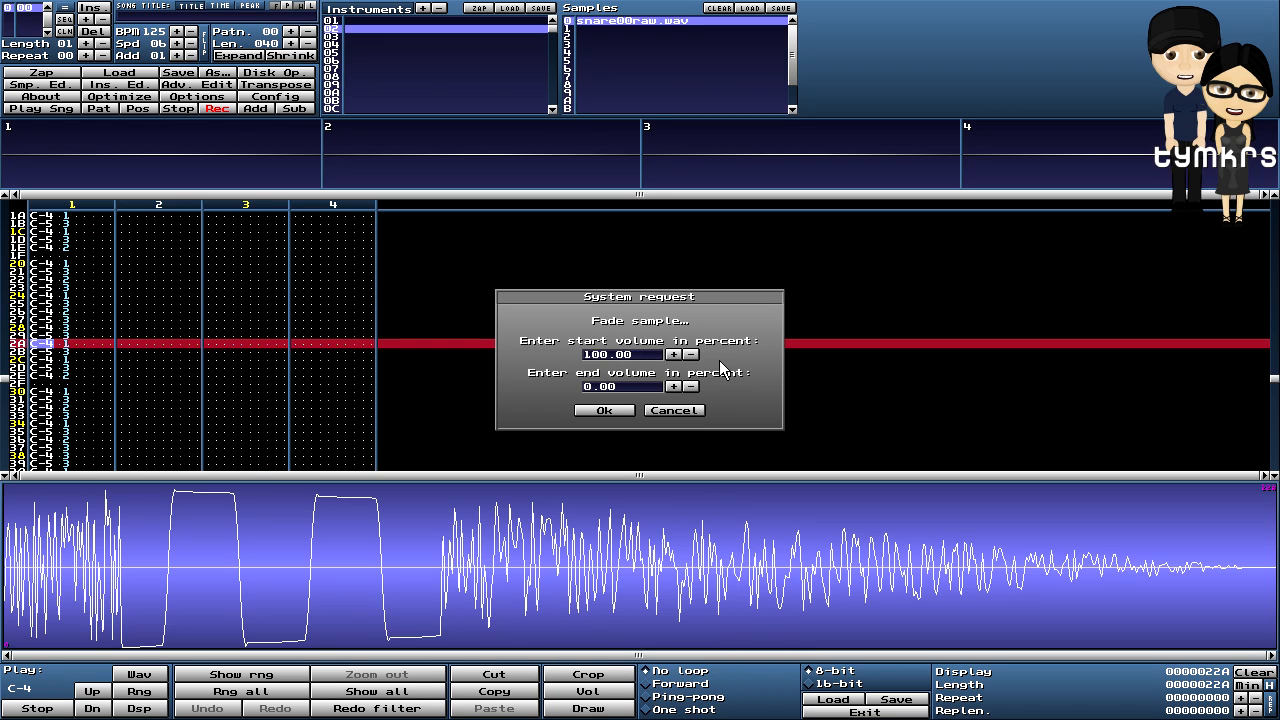
pyautogui.press('BackSpace')
pyautogui.write('5')
pyautogui.click(594, 411)
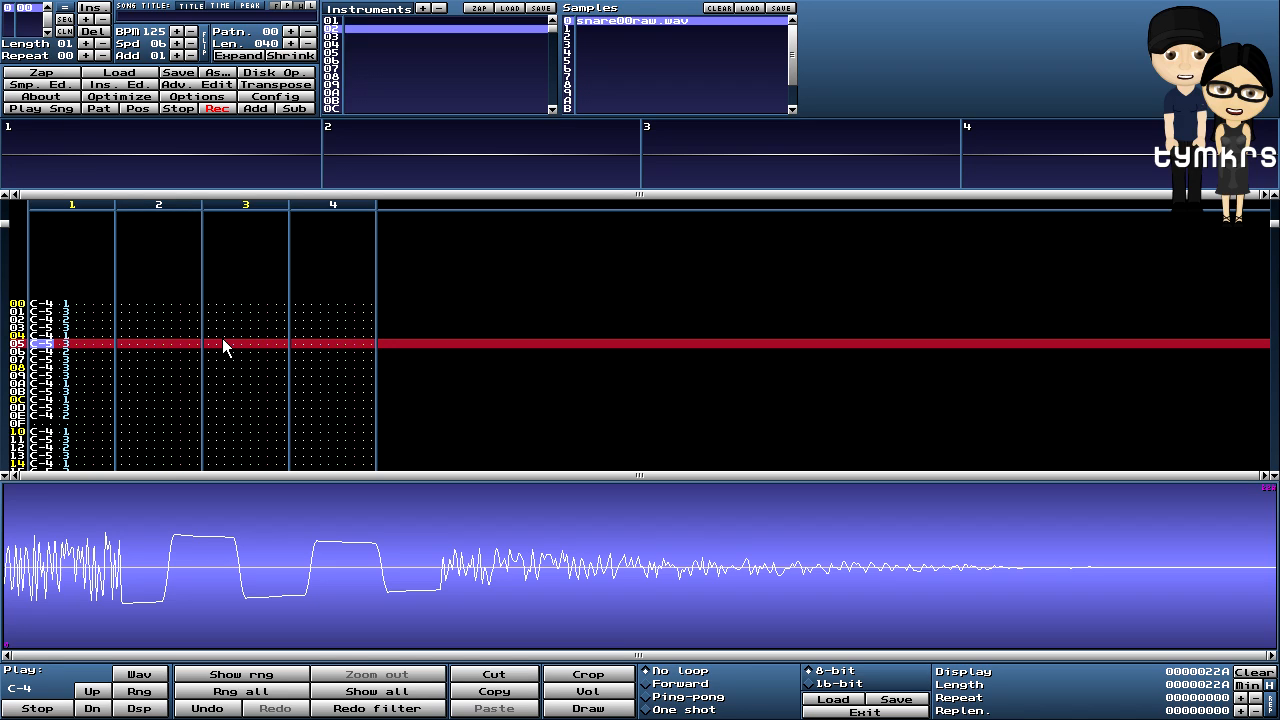
# - Delete the instrument 2 snare notes at rows 02, 0E and 12 in channel 1
pyautogui.scroll(2, 224, 346)
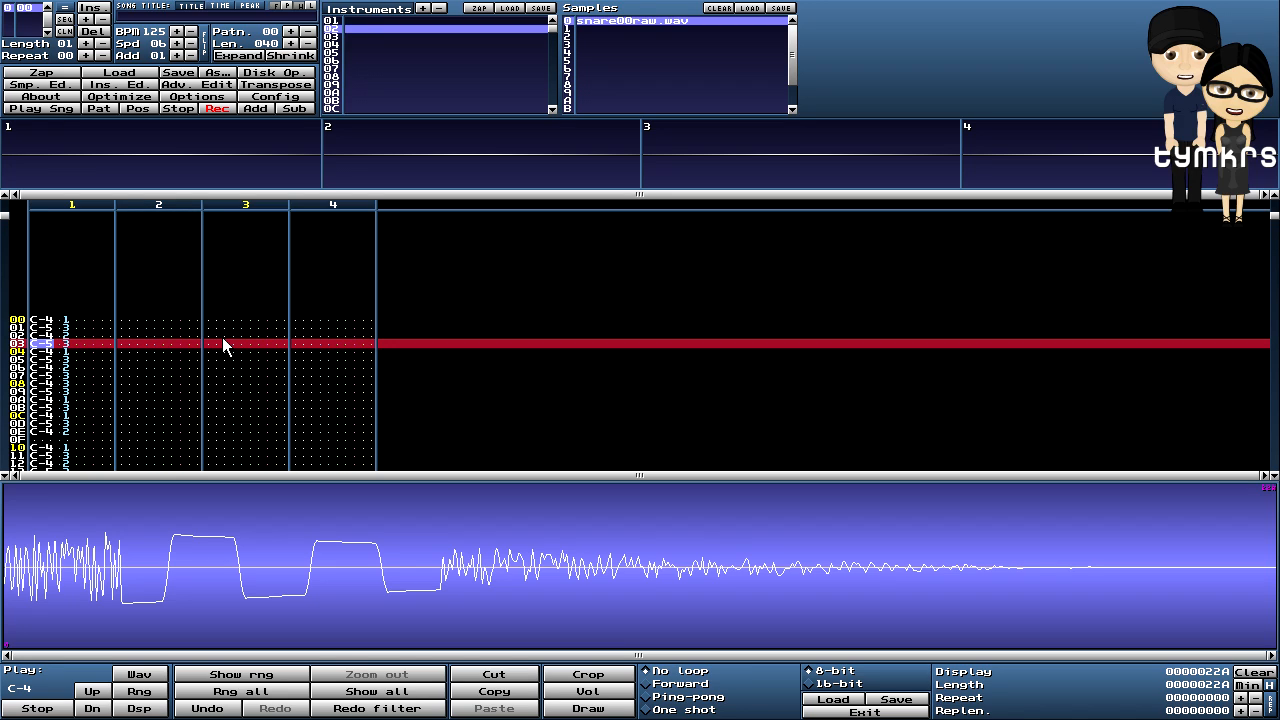
pyautogui.scroll(1, 224, 346)
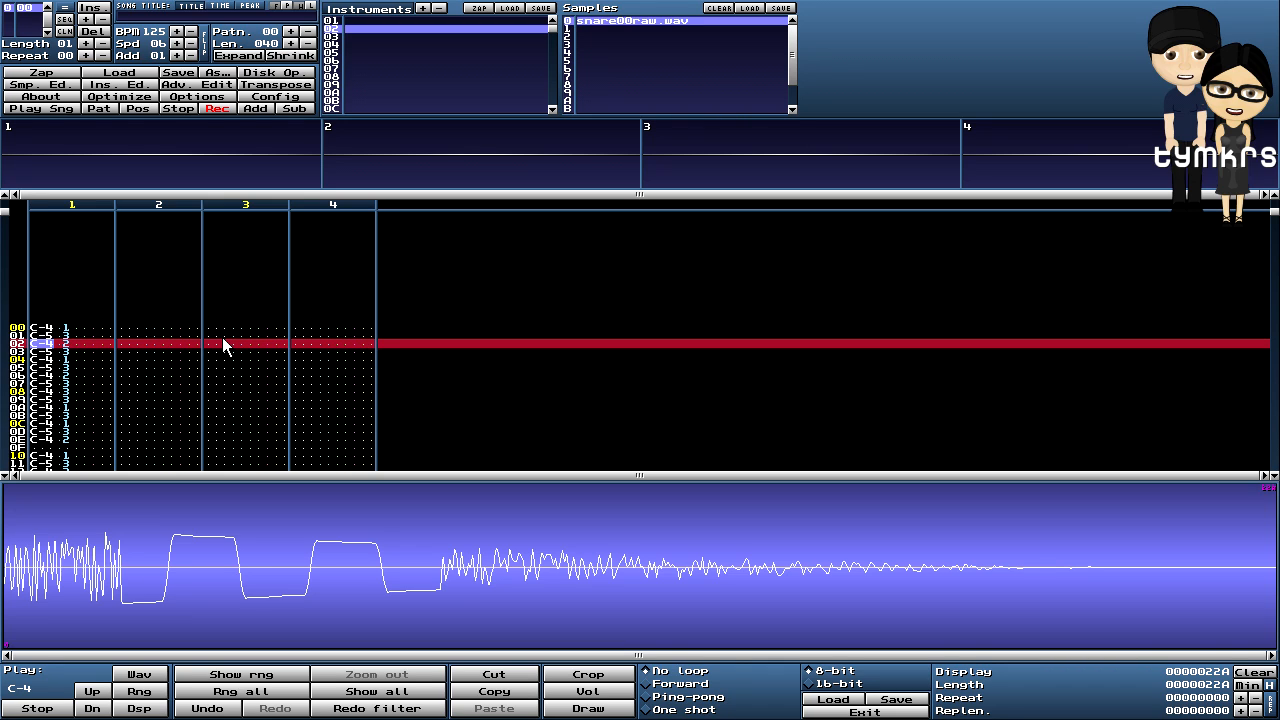
pyautogui.press('Delete')
pyautogui.scroll(-6, 224, 346)
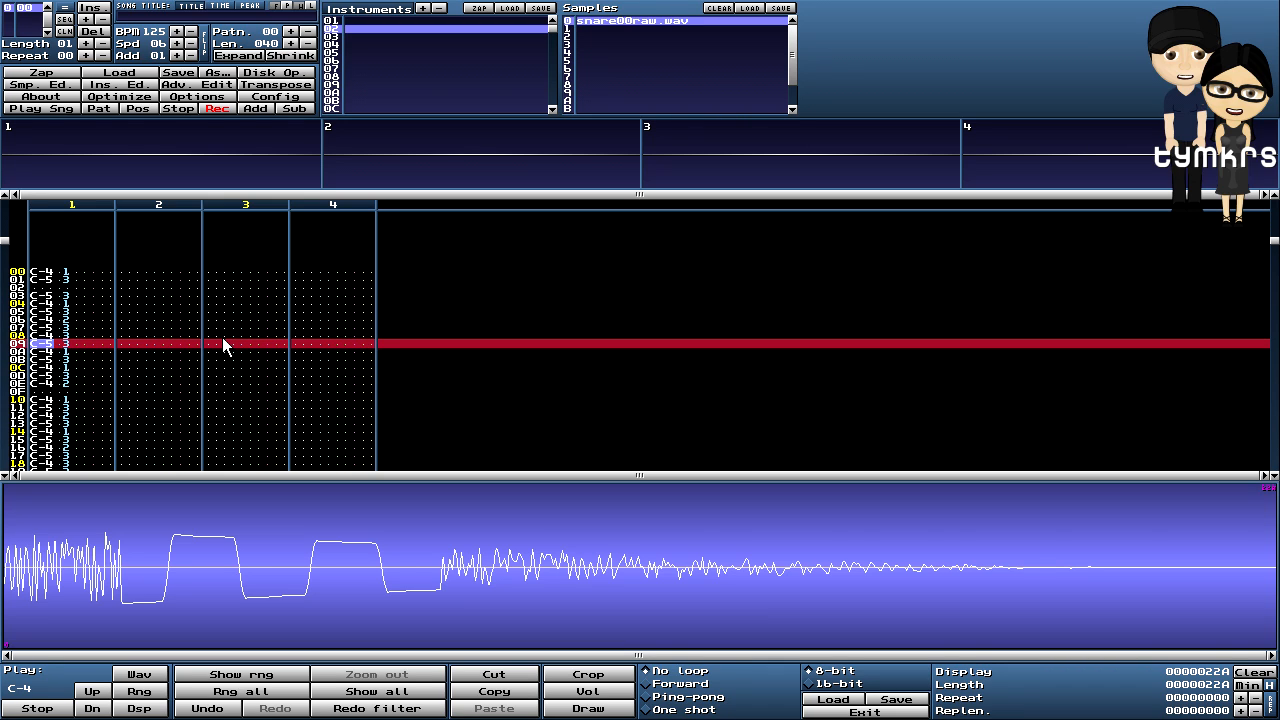
pyautogui.scroll(-5, 222, 337)
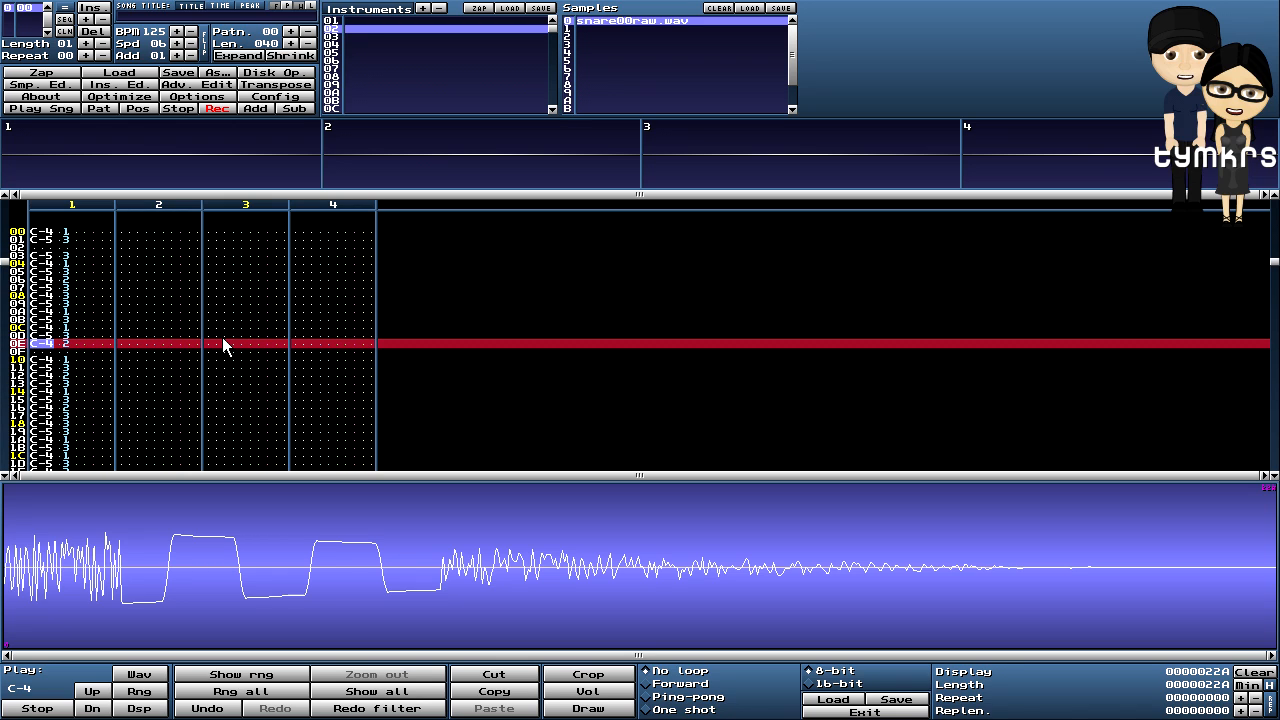
pyautogui.press('Delete')
pyautogui.scroll(-4, 222, 337)
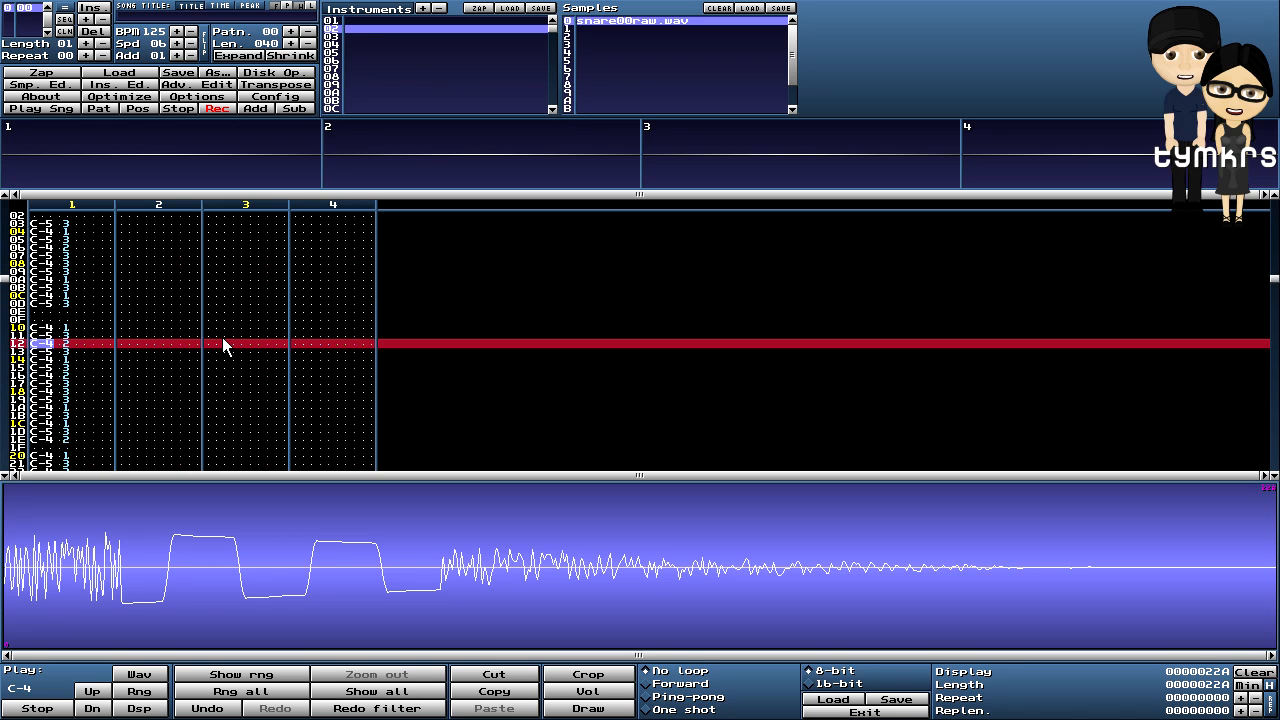
pyautogui.press('Delete')
# - Delete the instrument 2 notes at rows 1E and 22 in channel 1
pyautogui.scroll(-7, 222, 337)
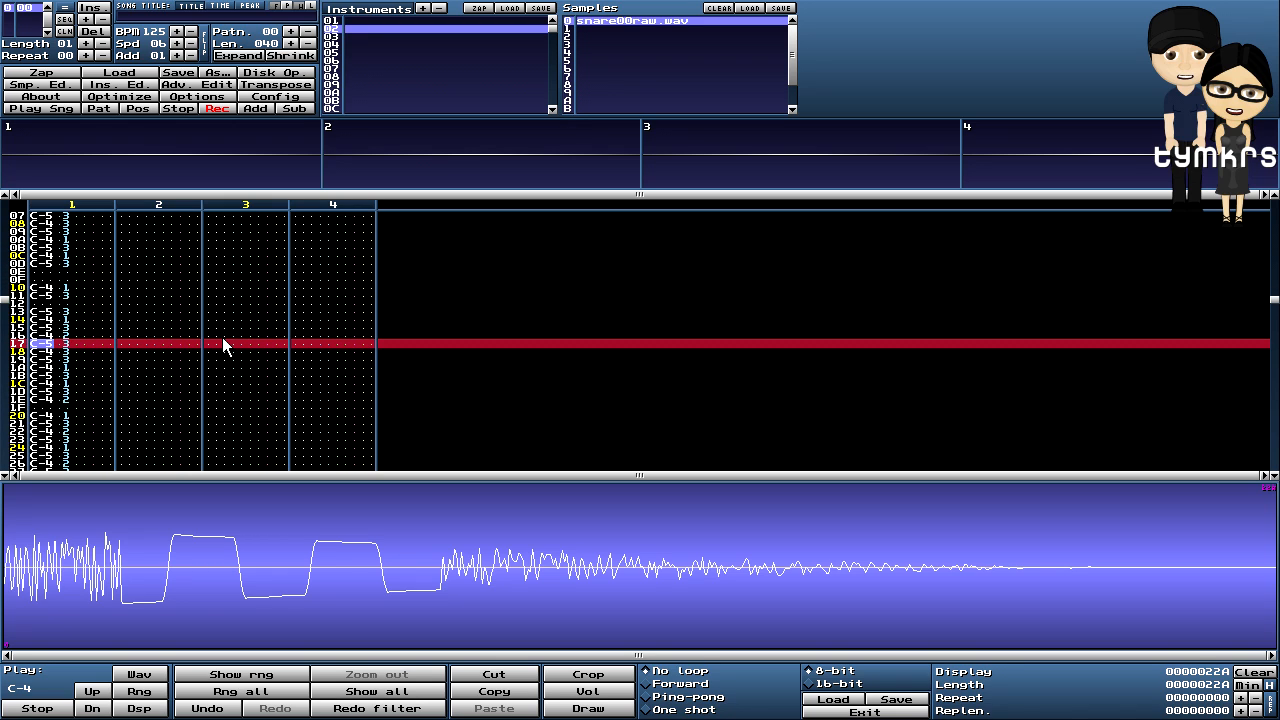
pyautogui.scroll(-1, 222, 337)
pyautogui.press('Right')
pyautogui.press('Right')
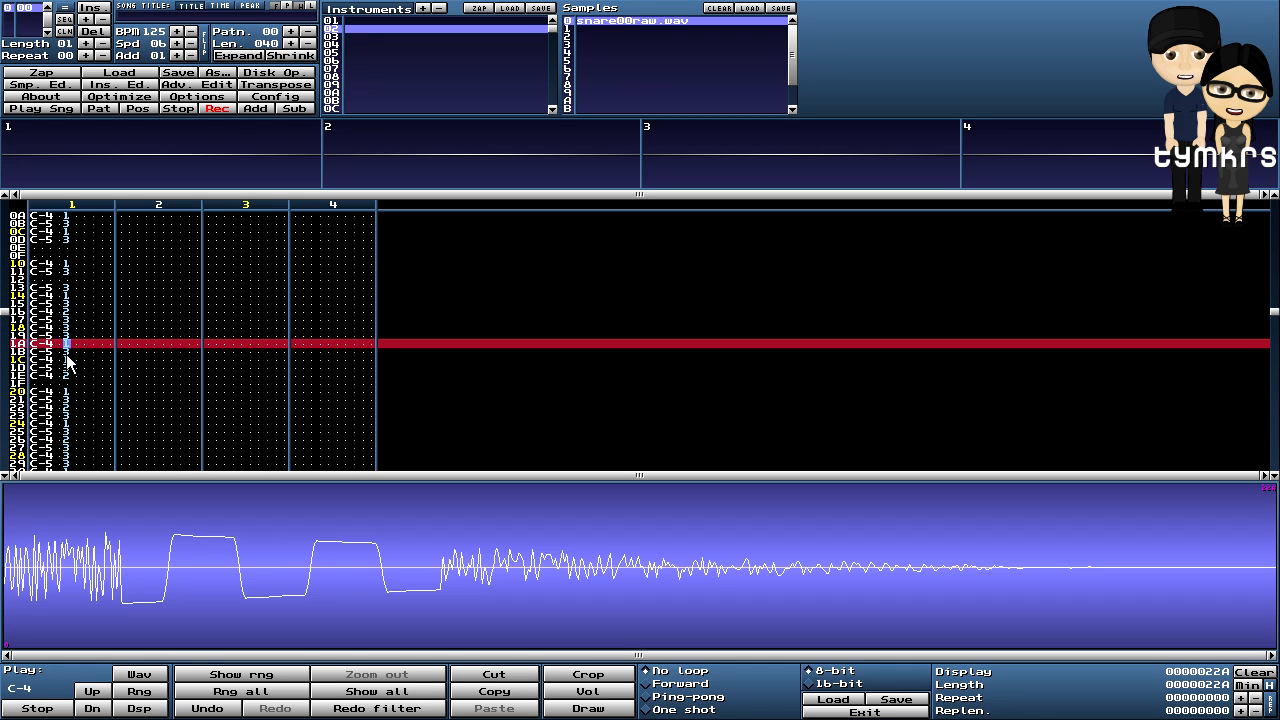
pyautogui.press('Left')
pyautogui.press('Left')
pyautogui.press('Down')
pyautogui.press('Down')
pyautogui.press('Down')
pyautogui.press('Down')
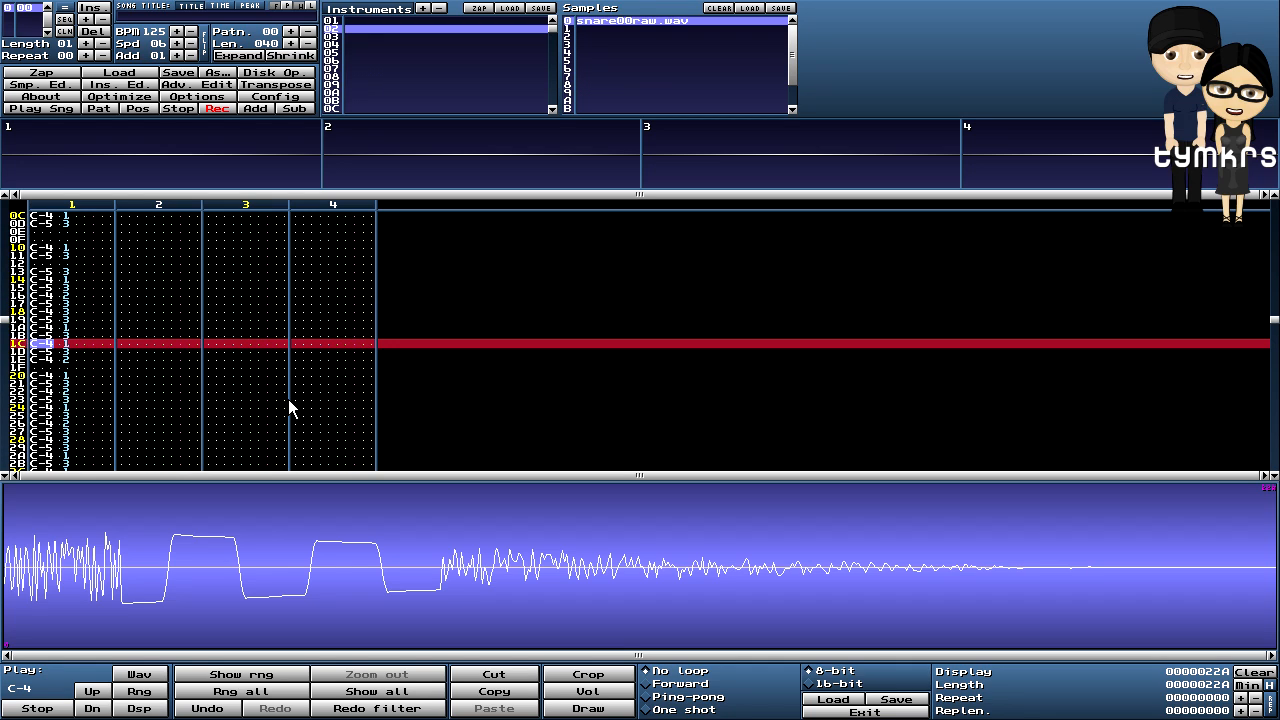
pyautogui.press('Delete')
pyautogui.press('Down')
pyautogui.press('Down')
pyautogui.press('Down')
pyautogui.press('Delete')
# - Delete the notes at rows 2E, 32 and 3E, then play the pattern from the start
pyautogui.press('Down')
pyautogui.press('Down')
pyautogui.press('Down')
pyautogui.press('Down')
pyautogui.press('Down')
pyautogui.press('Down')
pyautogui.press('Down')
pyautogui.press('Down')
pyautogui.press('Down')
pyautogui.press('Down')
pyautogui.press('Down')
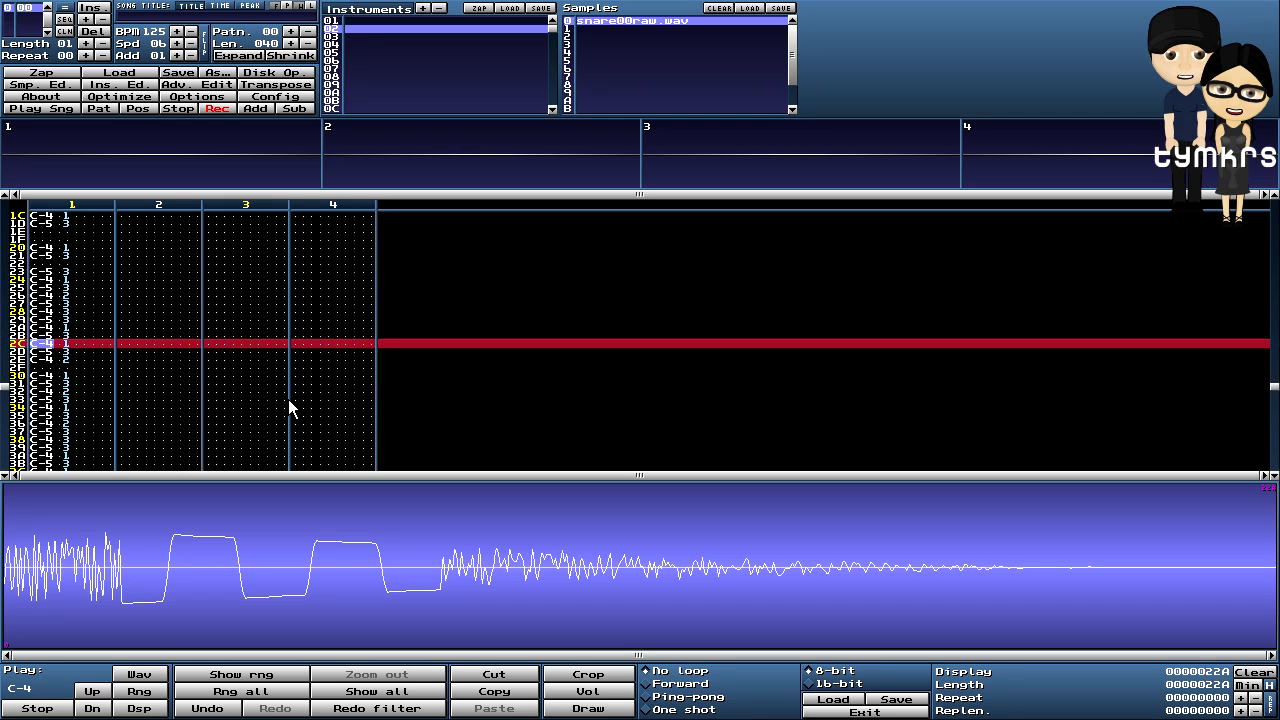
pyautogui.press('Delete')
pyautogui.press('Down')
pyautogui.press('Down')
pyautogui.press('Down')
pyautogui.press('Delete')
pyautogui.press('Down')
pyautogui.press('Down')
pyautogui.press('Down')
pyautogui.press('Down')
pyautogui.press('Down')
pyautogui.press('Down')
pyautogui.press('Down')
pyautogui.press('Down')
pyautogui.press('Down')
pyautogui.press('Down')
pyautogui.press('Down')
pyautogui.press('Down')
pyautogui.press('Delete')
pyautogui.press('Down')
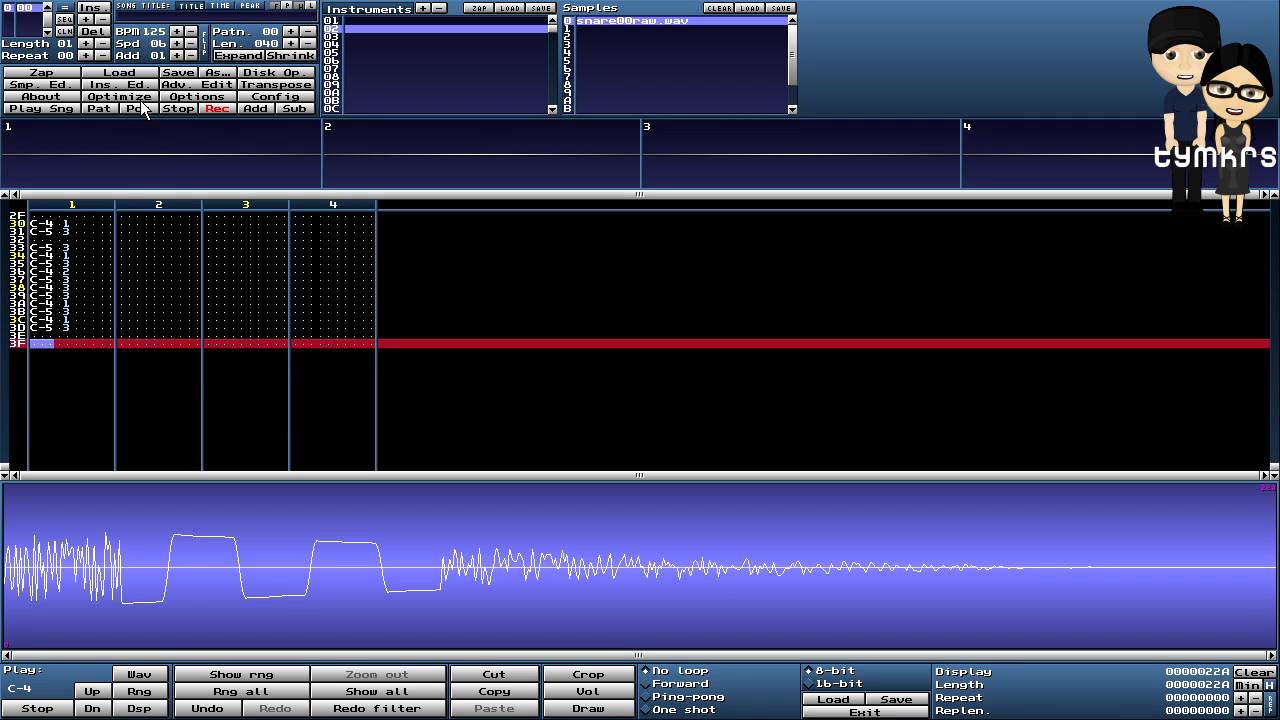
pyautogui.click(100, 107)
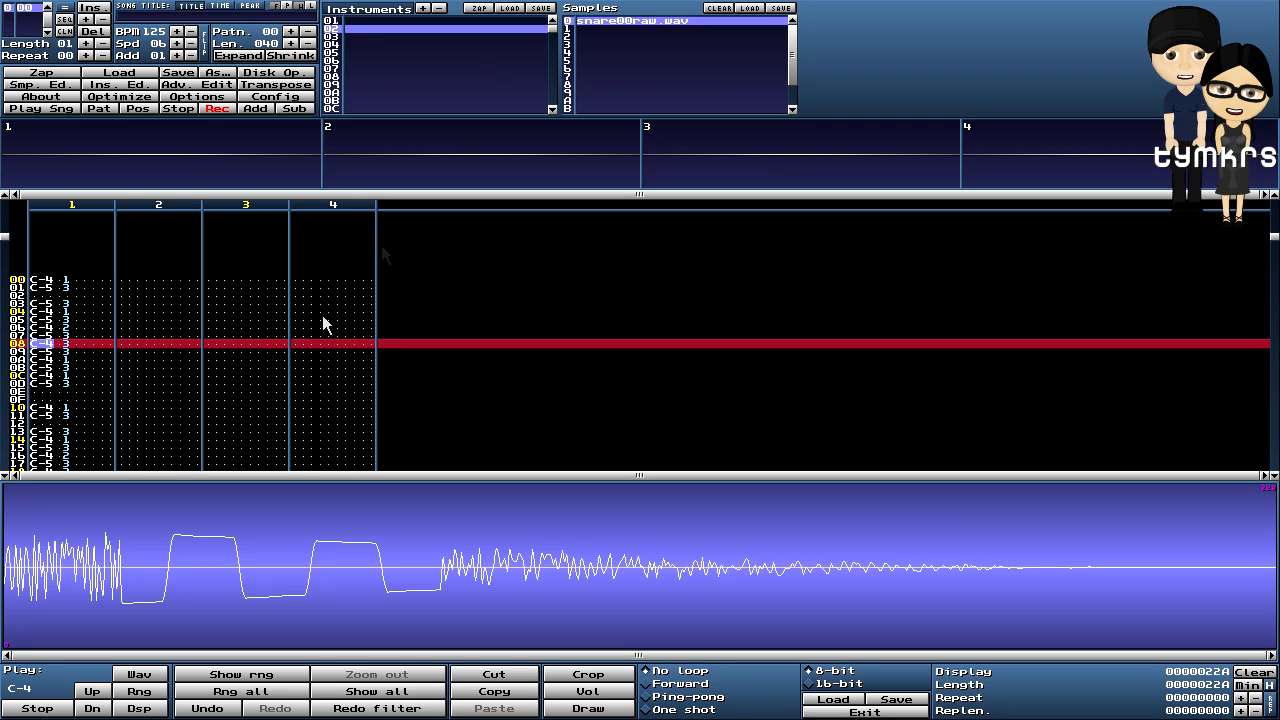
# - Place the cursor at channel 2 row 00 and select the empty instrument 04
pyautogui.click(122, 280)
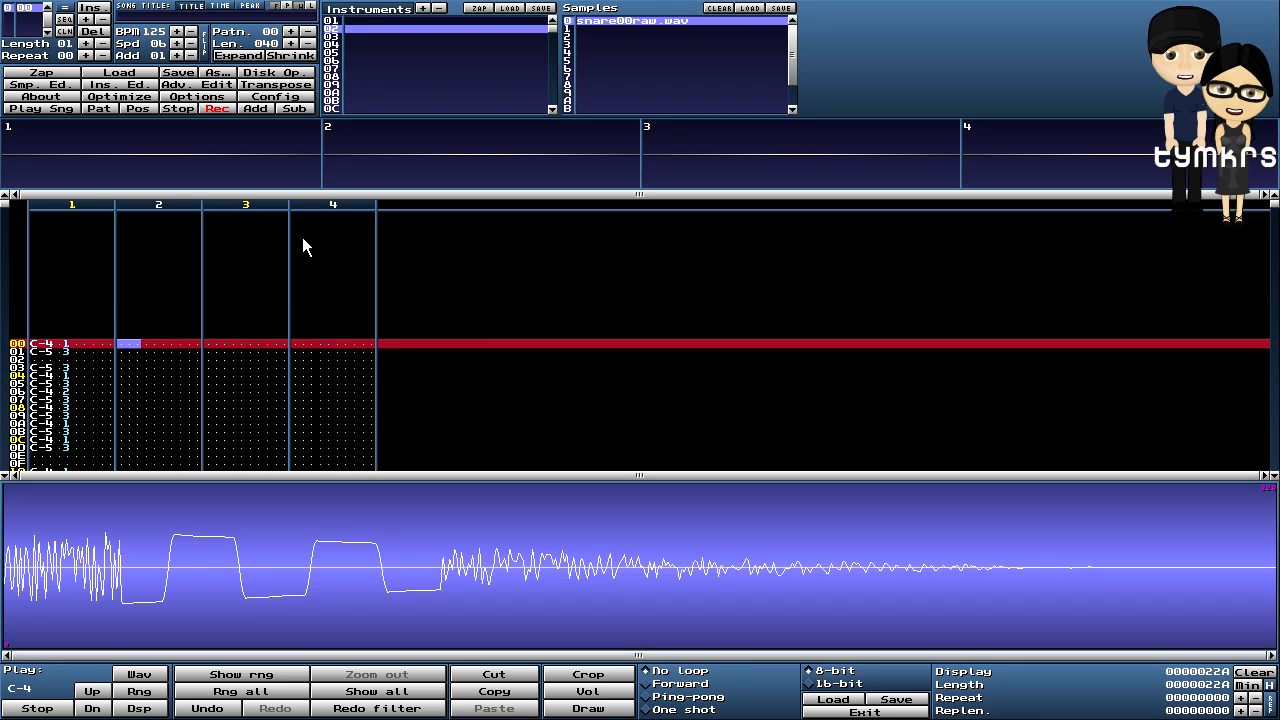
pyautogui.click(334, 45)
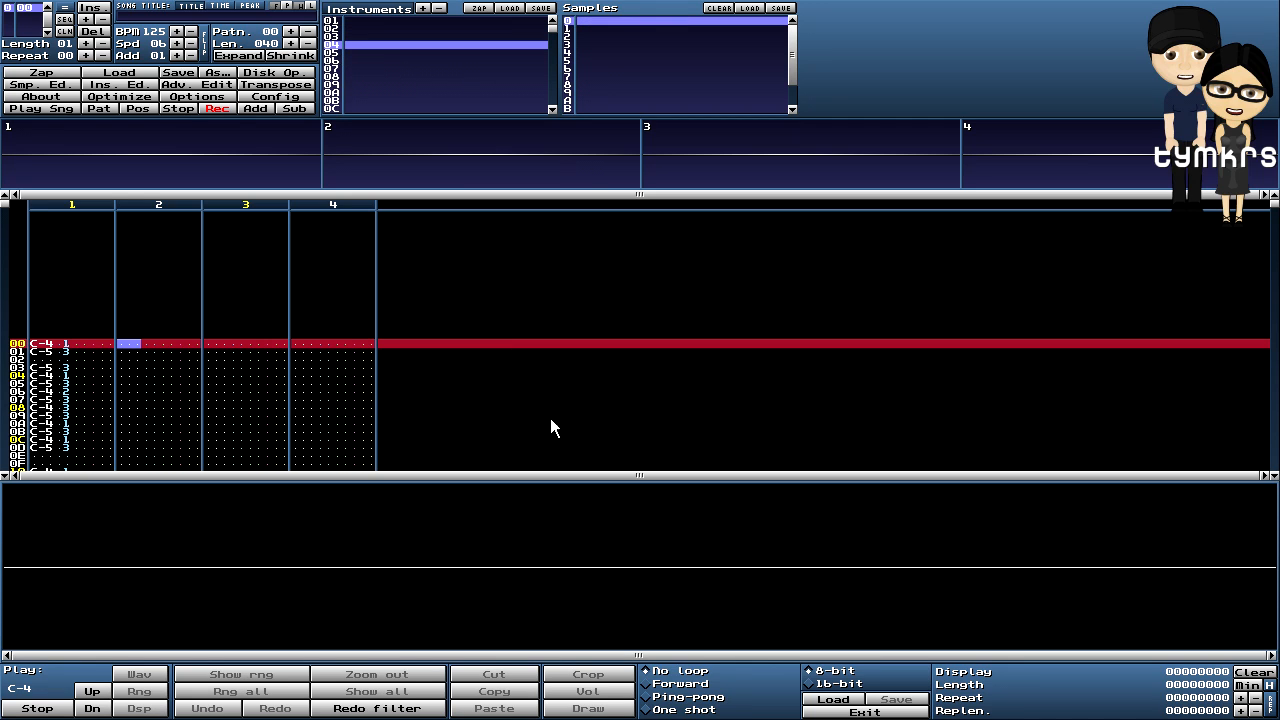
# - Create a new blank 64-sample sample for instrument 04
pyautogui.rightClick(463, 527)
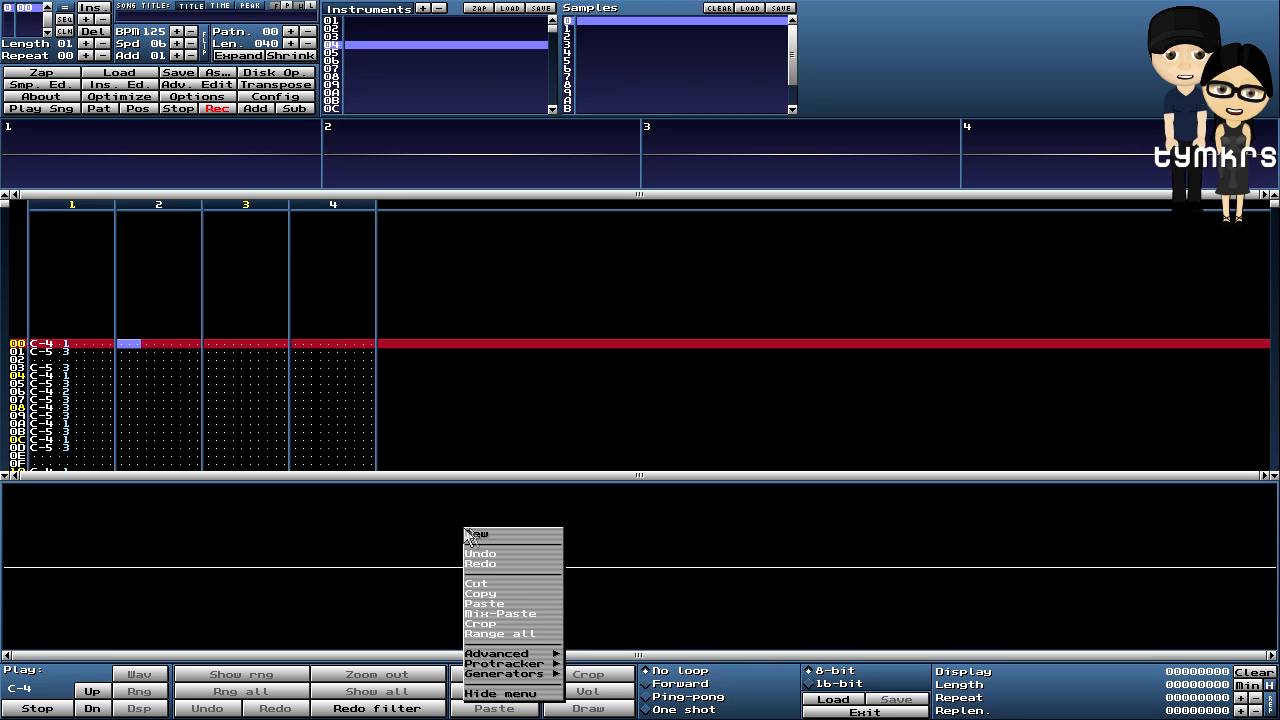
pyautogui.click(486, 533)
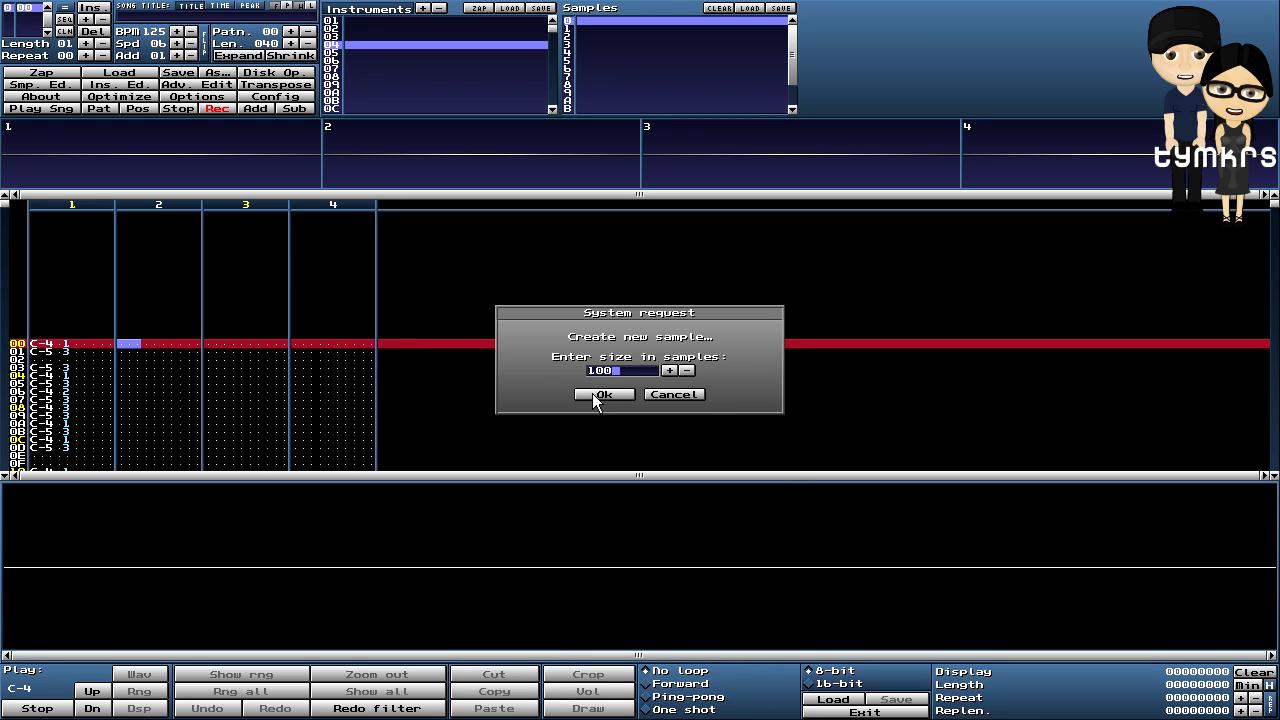
pyautogui.press('BackSpace')
pyautogui.press('BackSpace')
pyautogui.press('BackSpace')
pyautogui.write('64')
pyautogui.click(609, 395)
# - Fill the sample with one full-volume period of a sine wave
pyautogui.rightClick(533, 525)
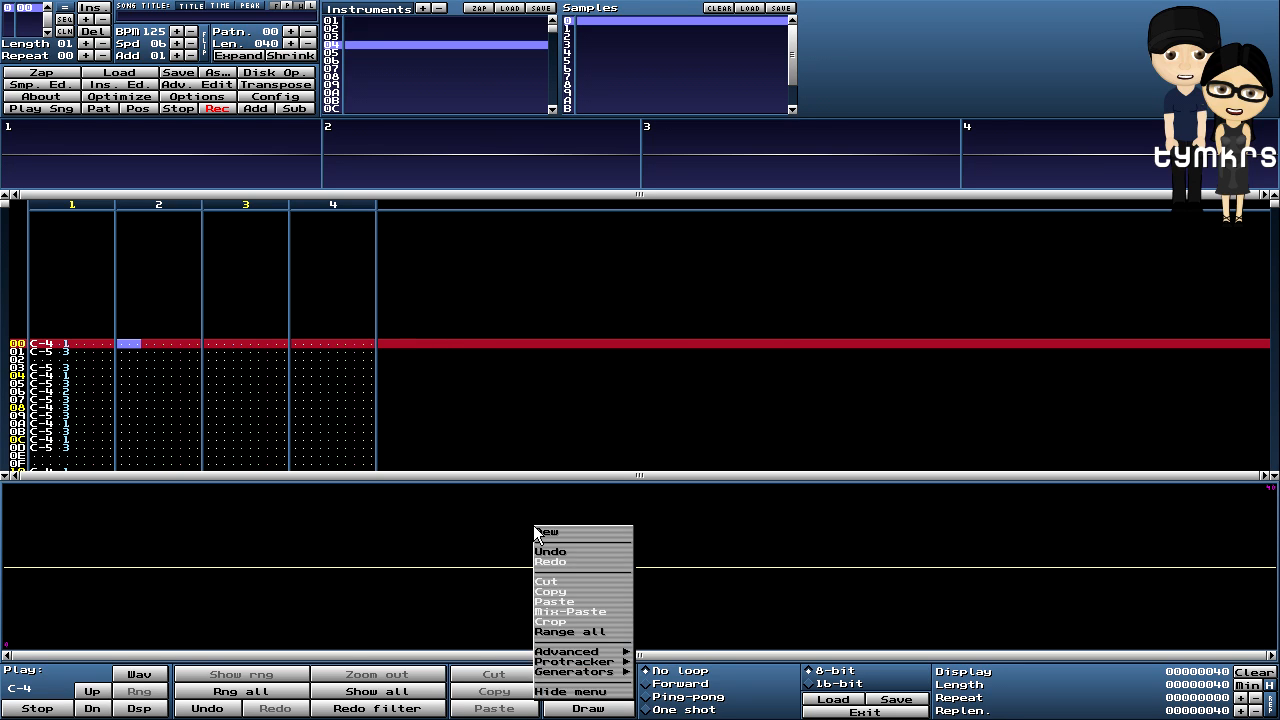
pyautogui.moveTo(603, 680)
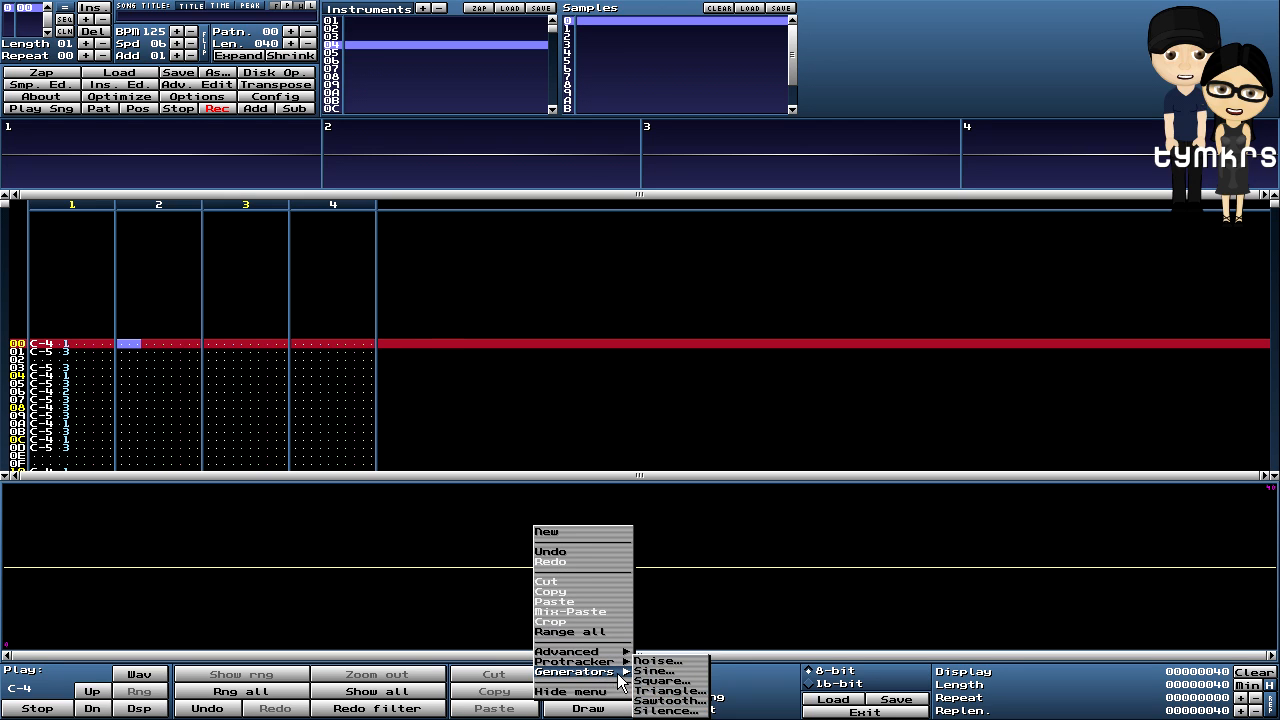
pyautogui.click(667, 675)
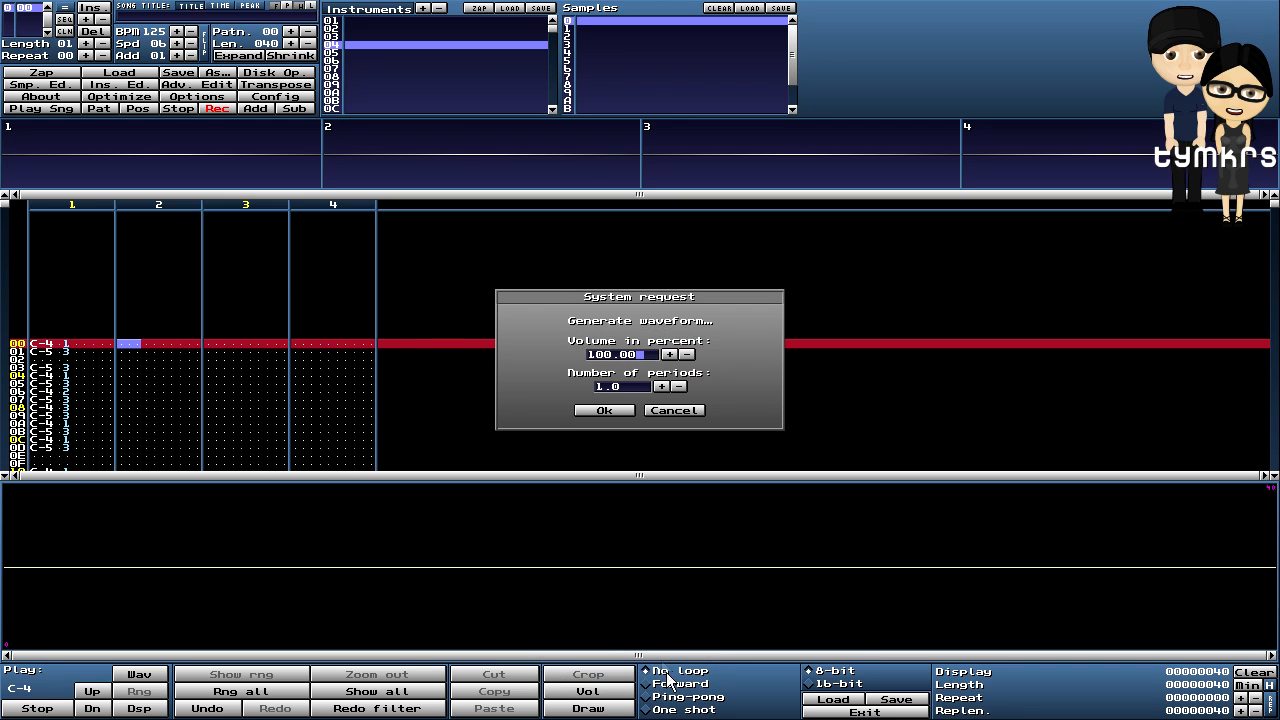
pyautogui.click(606, 410)
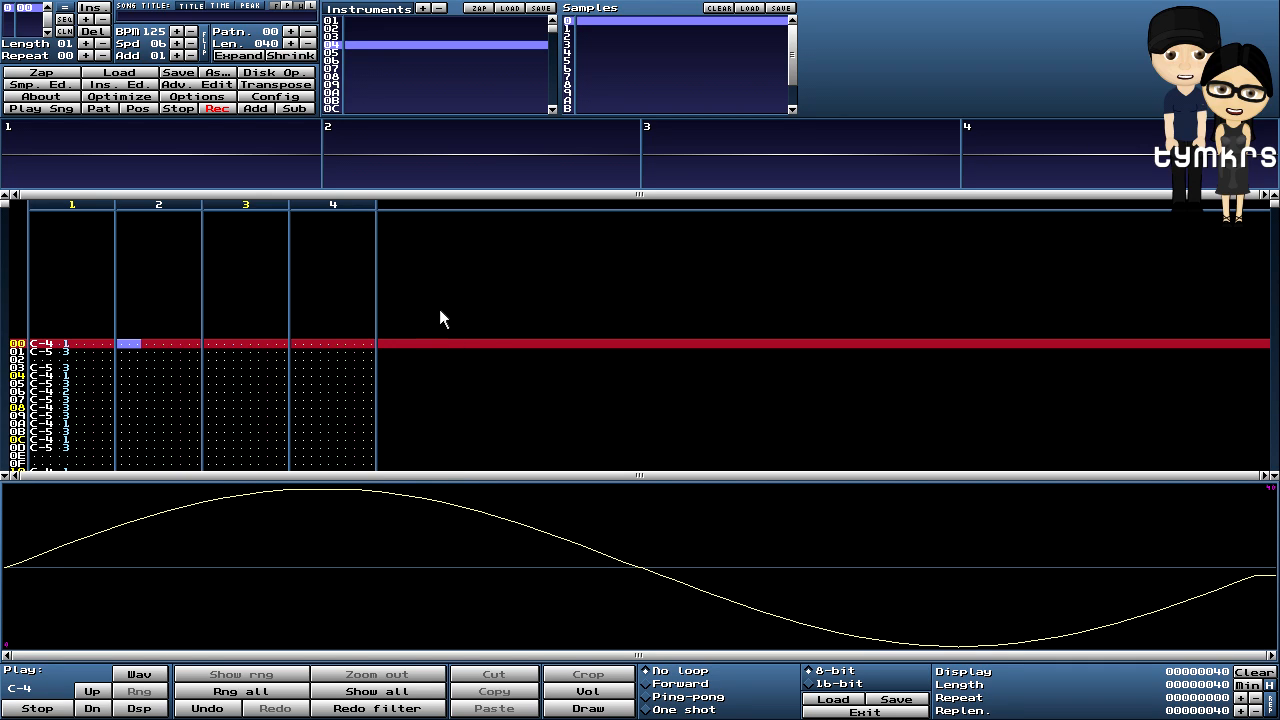
# - Nudge instrument 04's panning, then show instrument 05's empty sample waveform
pyautogui.click(130, 85)
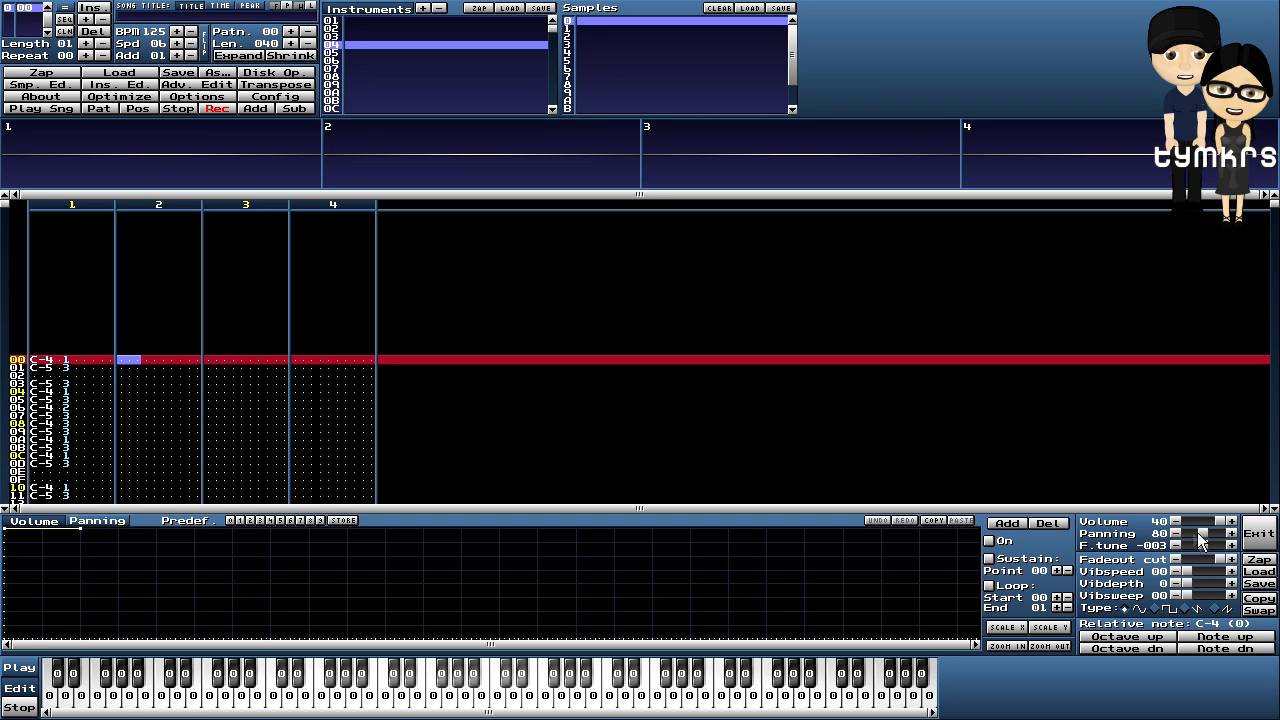
pyautogui.moveTo(1206, 537); pyautogui.dragTo(1201, 538)
pyautogui.click(334, 53)
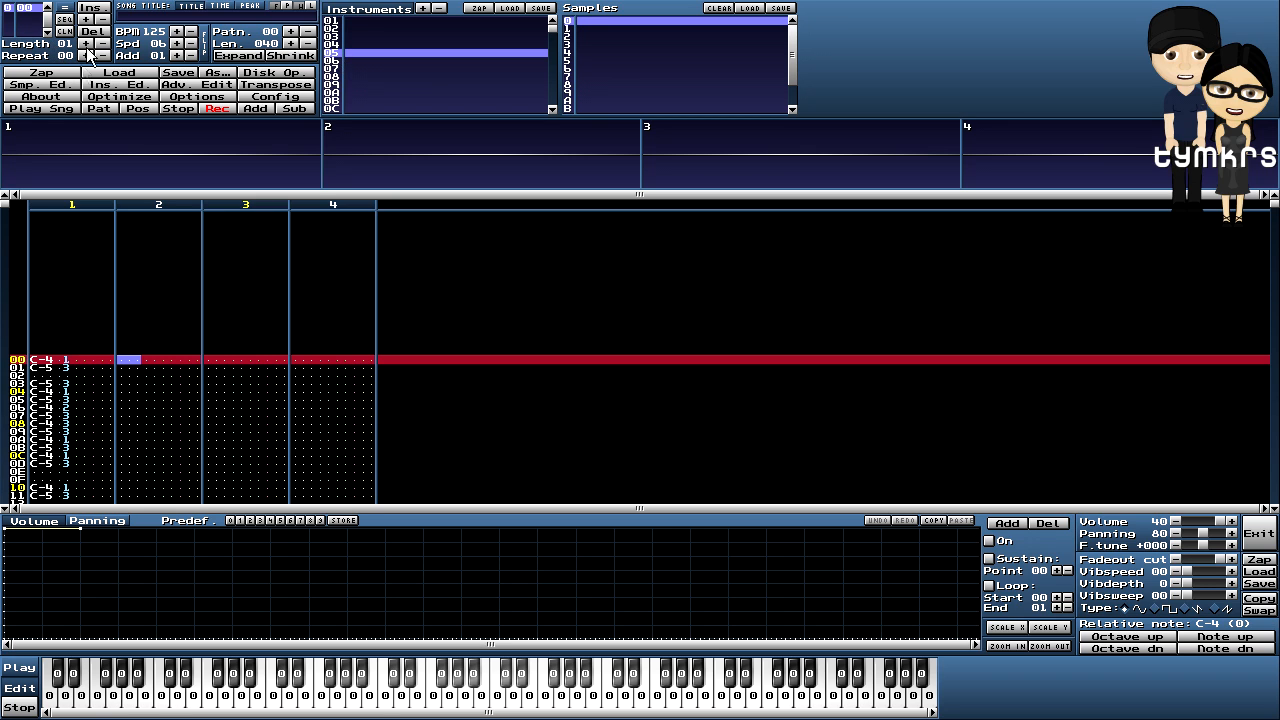
pyautogui.click(50, 84)
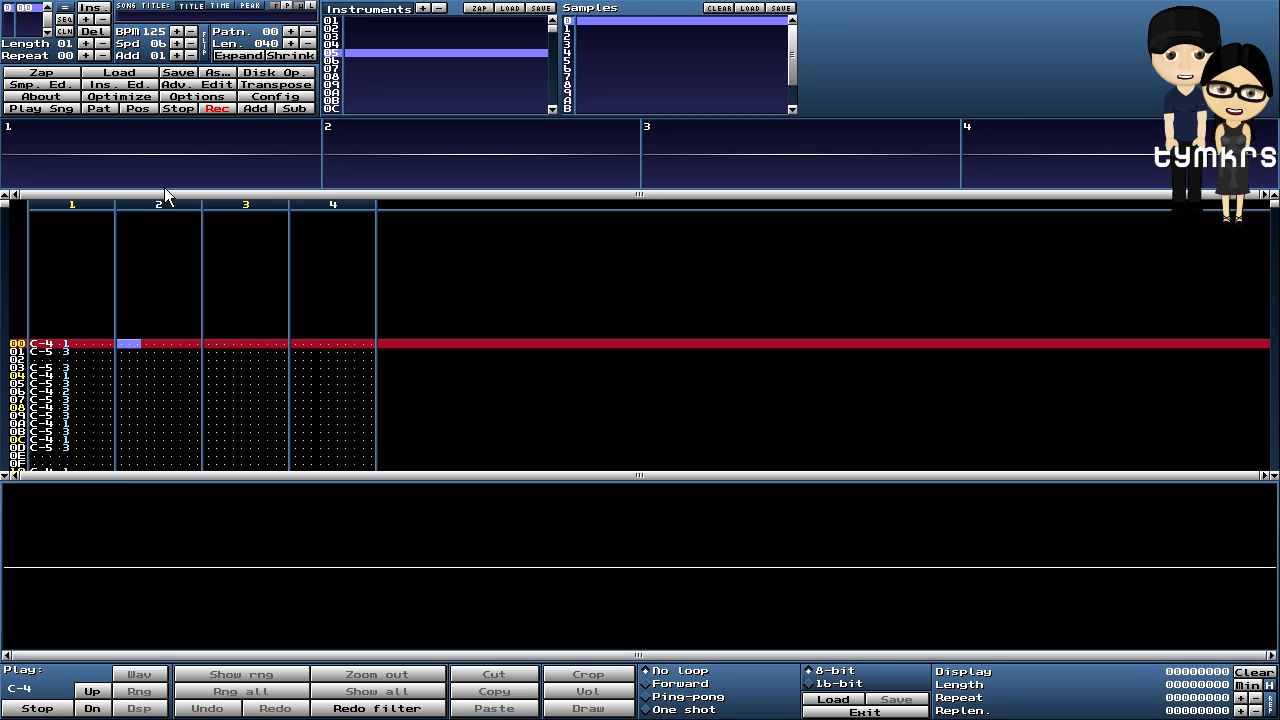
# - Create a 64-sample sample for instrument 05 and fill it with a sine wave
pyautogui.rightClick(498, 536)
pyautogui.click(522, 540)
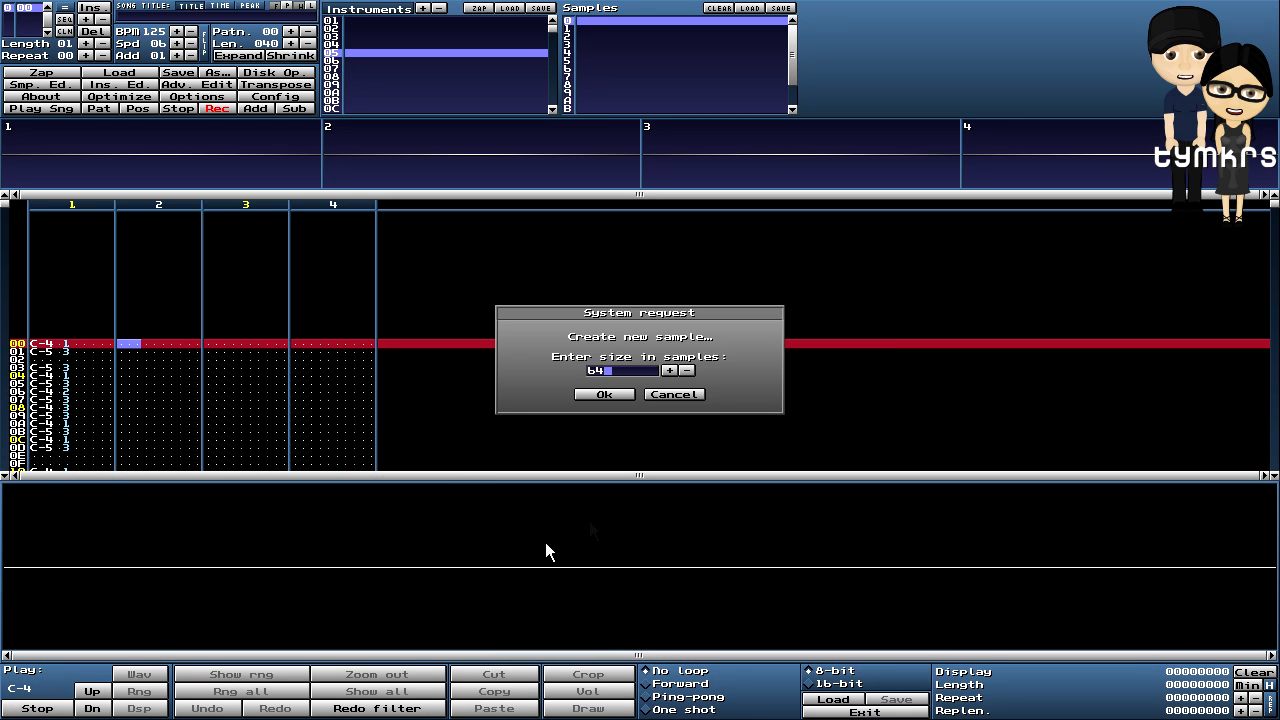
pyautogui.click(606, 395)
pyautogui.rightClick(628, 532)
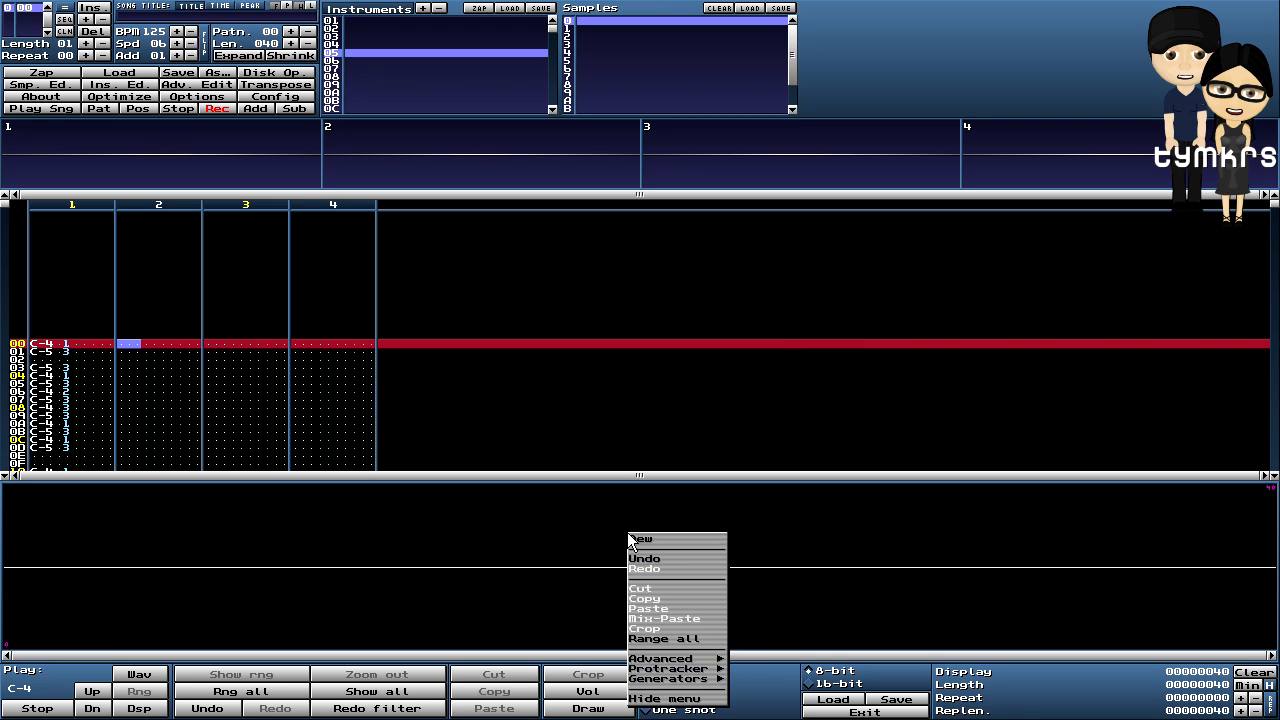
pyautogui.moveTo(698, 681)
pyautogui.click(747, 679)
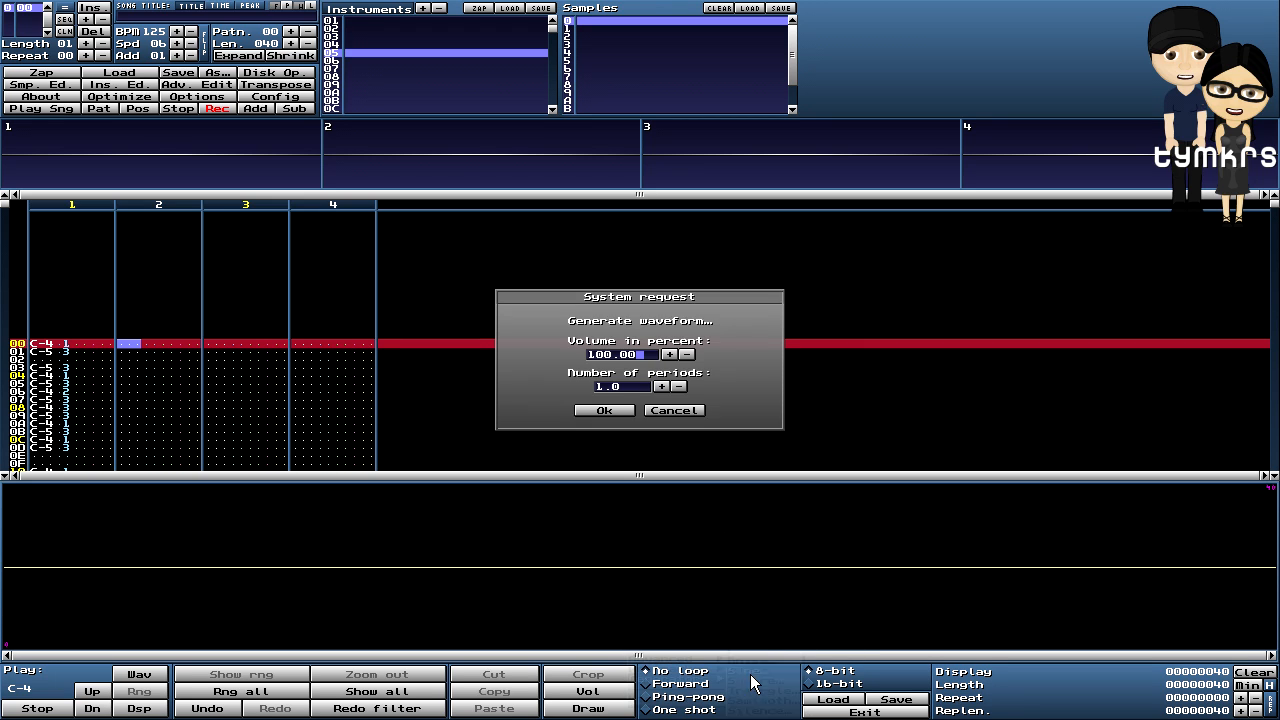
pyautogui.click(602, 410)
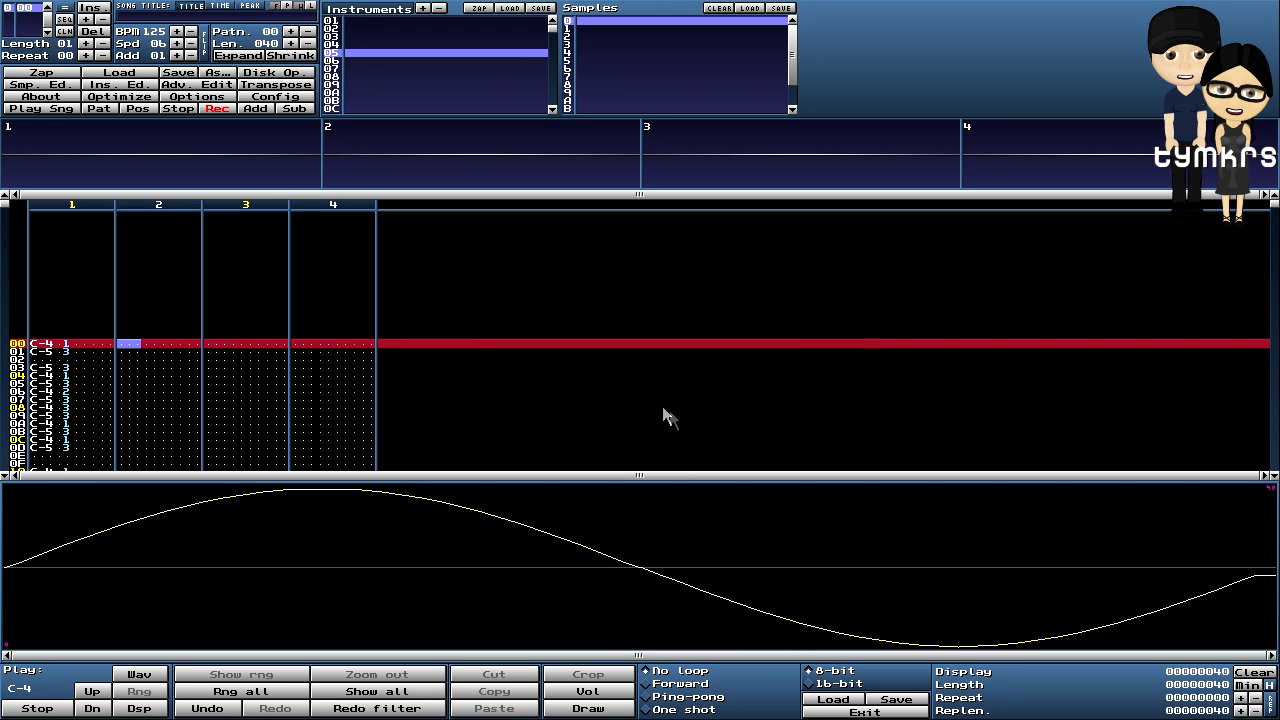
# - Set instrument 05's fine-tune to +003 and pan it fully right to FF
pyautogui.click(97, 85)
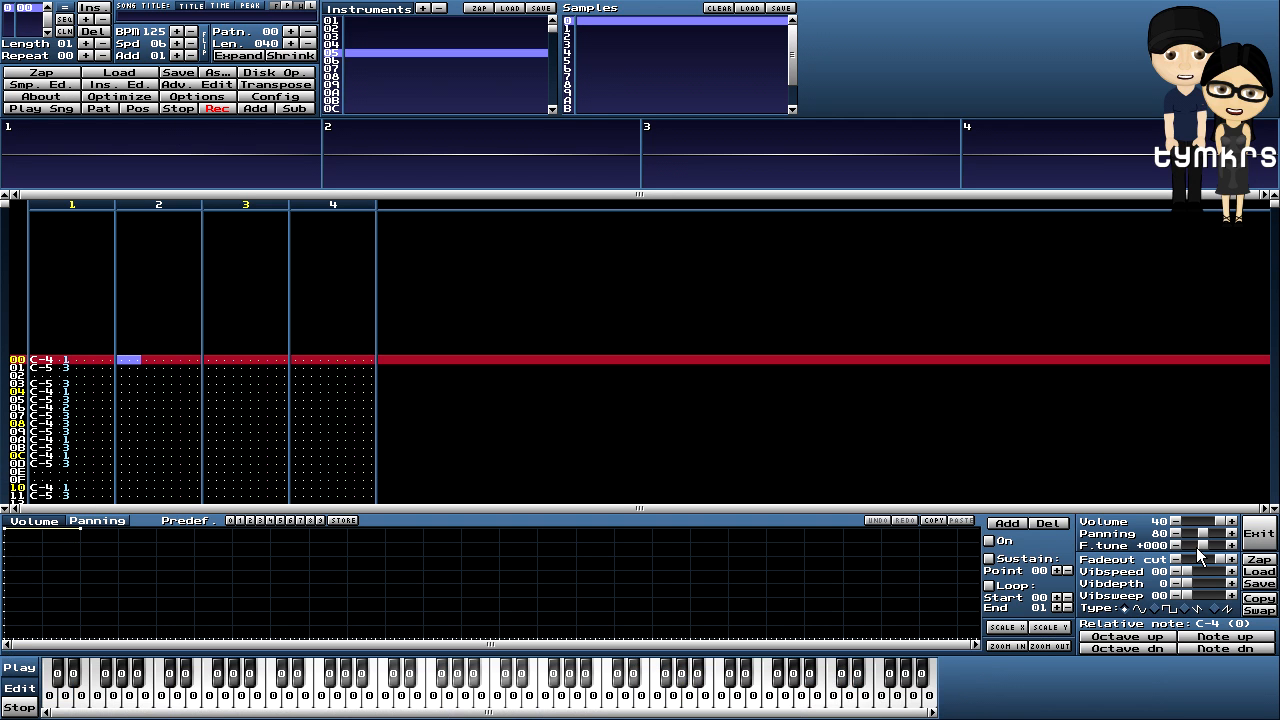
pyautogui.click(1231, 545)
pyautogui.moveTo(1203, 533); pyautogui.dragTo(1234, 536)
pyautogui.click(61, 84)
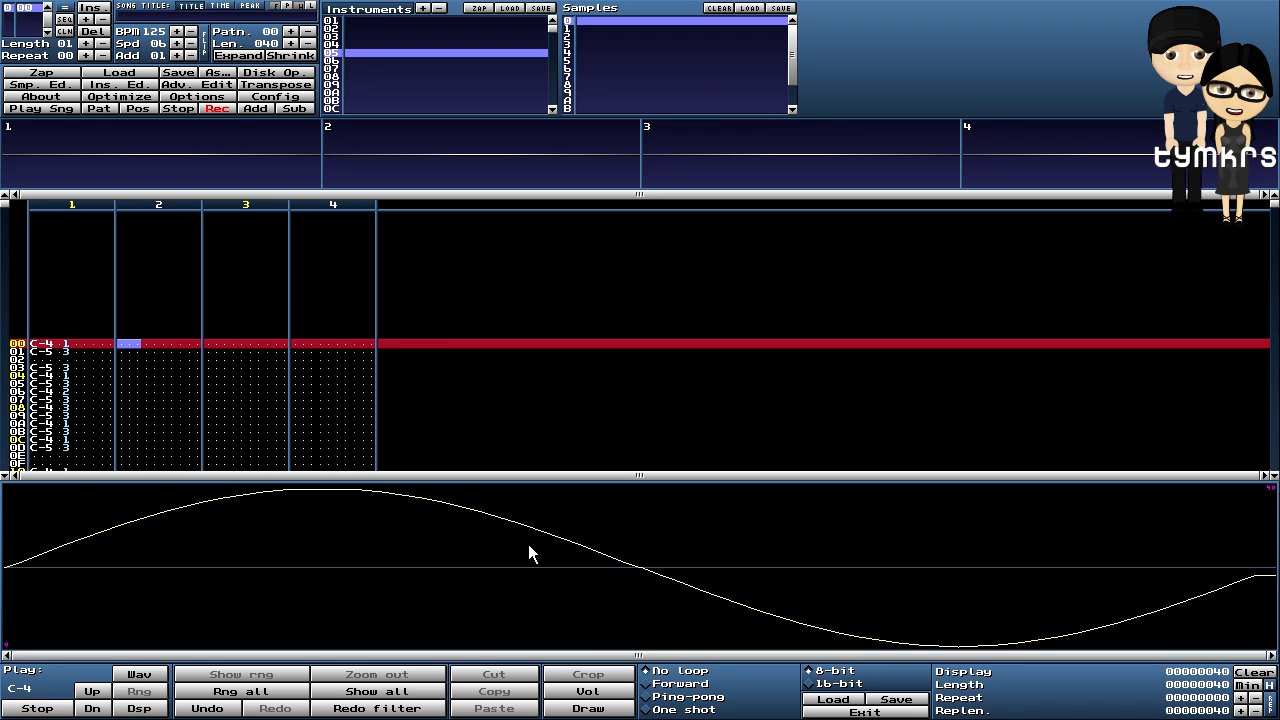
# - Set forward looping on the sine samples of instruments 05 and 04
pyautogui.click(647, 684)
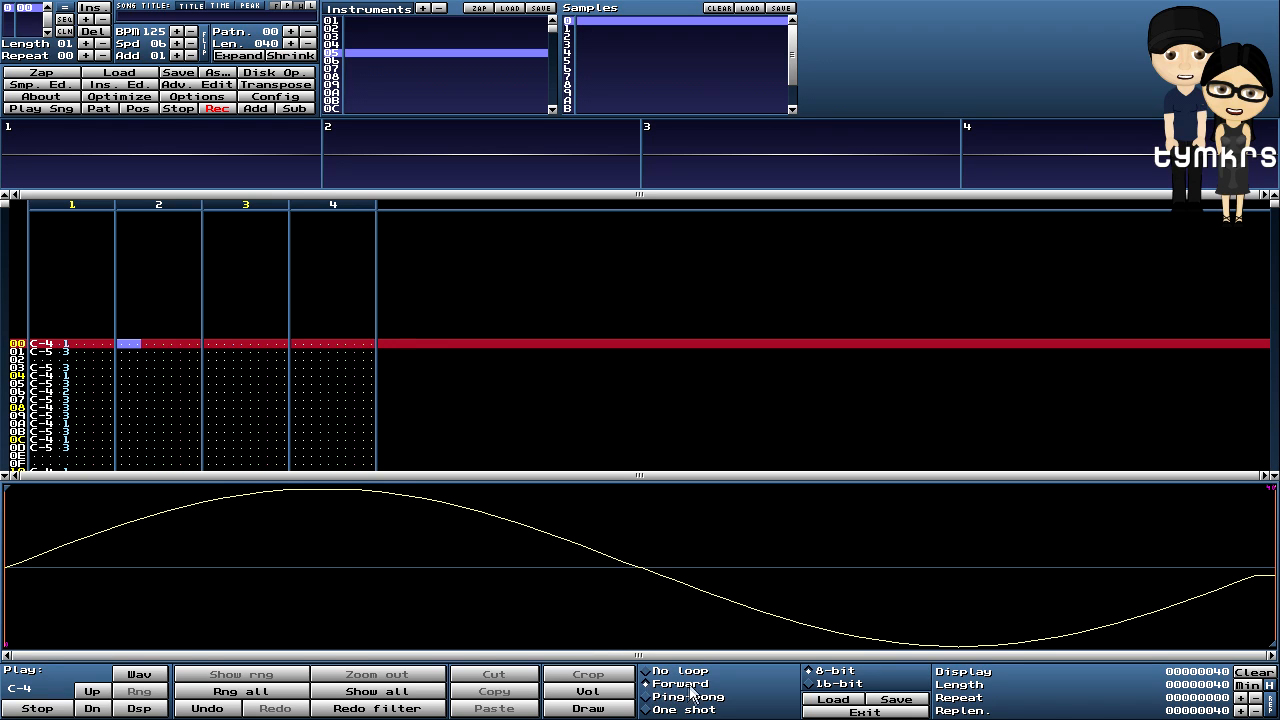
pyautogui.click(332, 45)
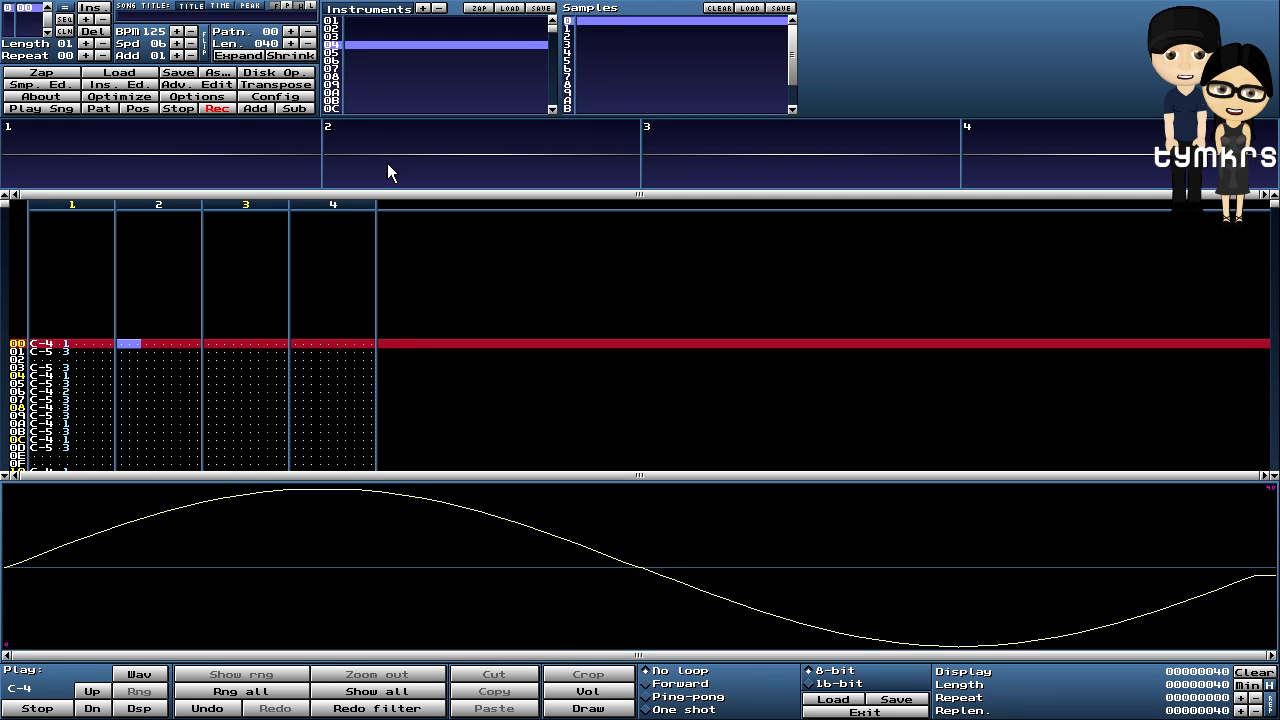
pyautogui.press('space')
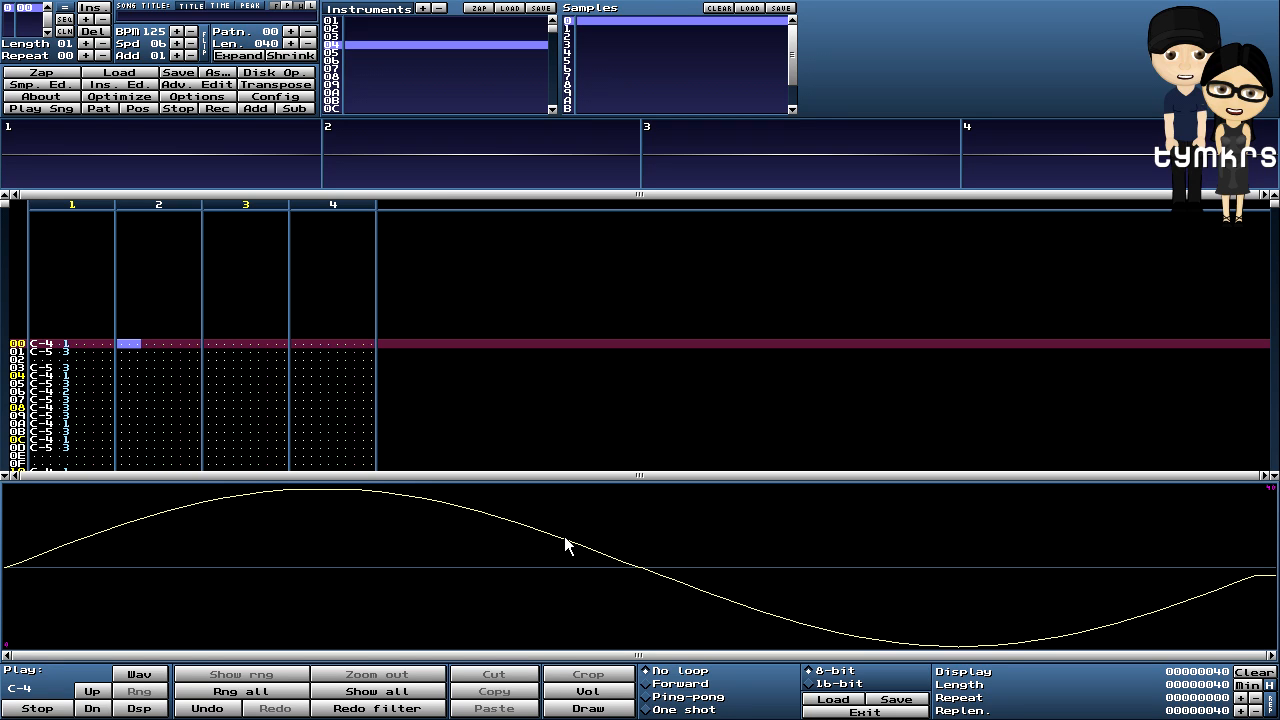
pyautogui.click(645, 684)
# - Audition instrument 05 with two preview notes, then switch record mode back on
pyautogui.click(336, 53)
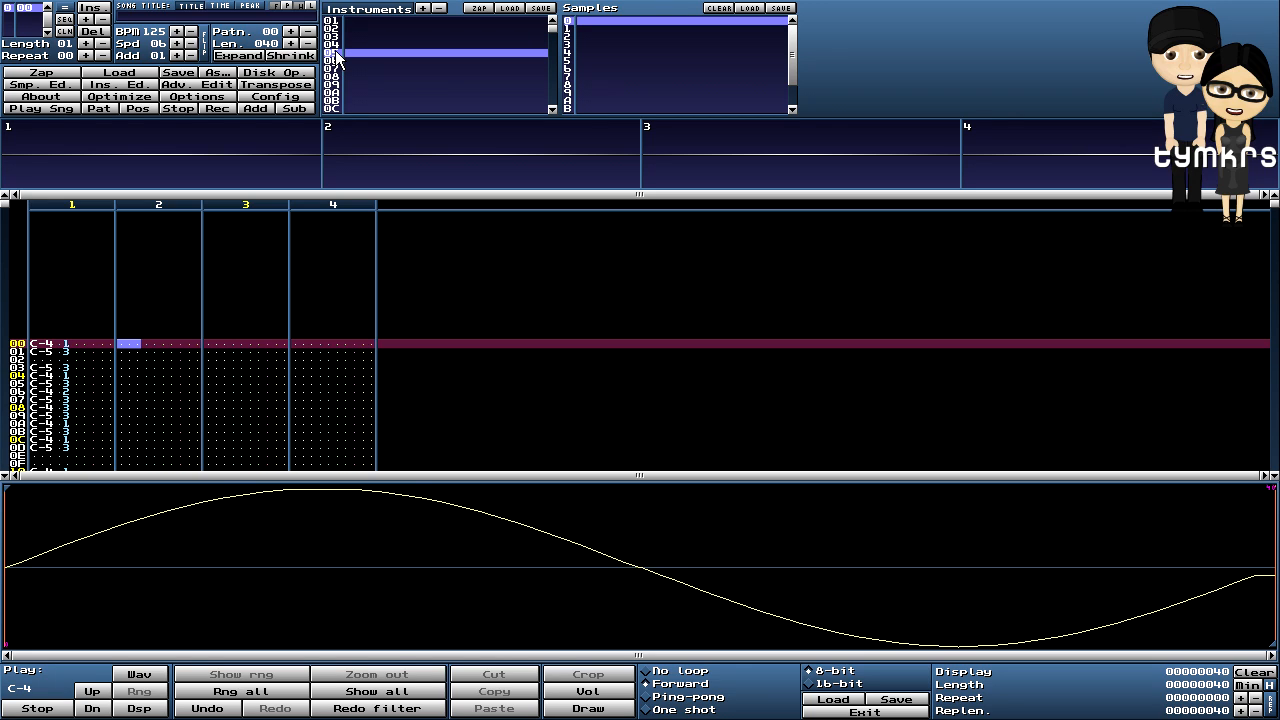
pyautogui.press('z')
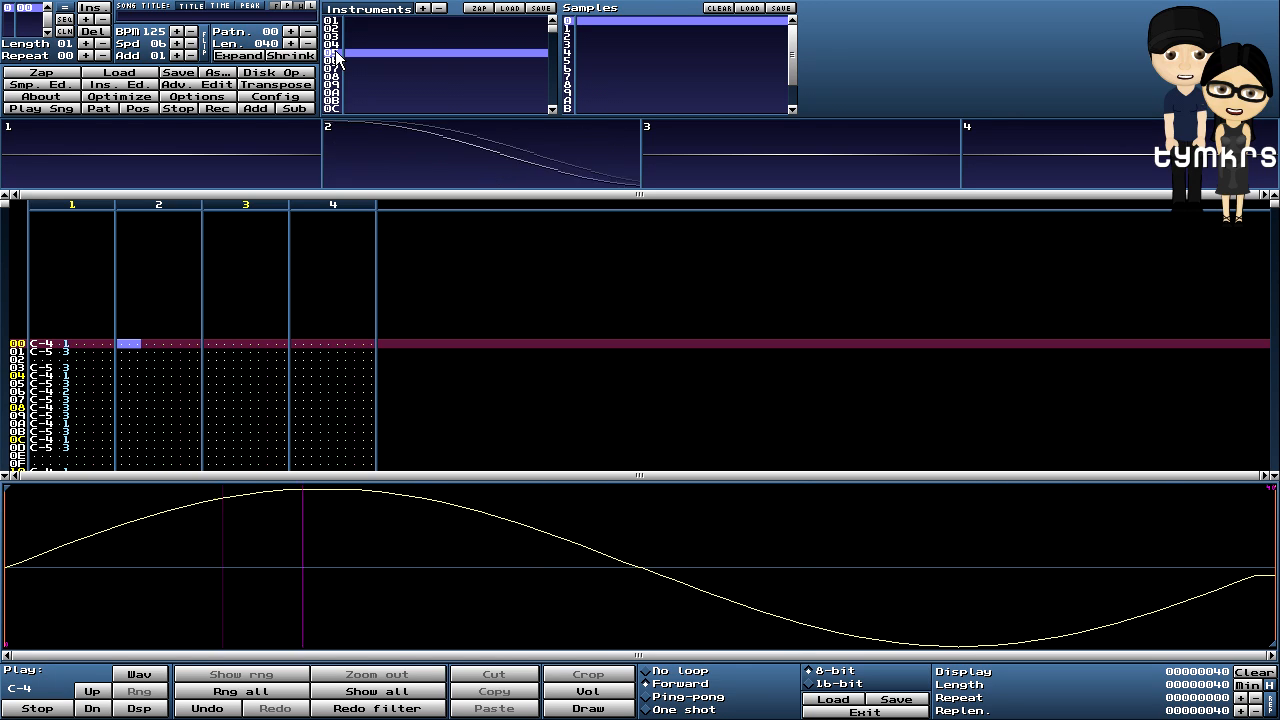
pyautogui.press('z')
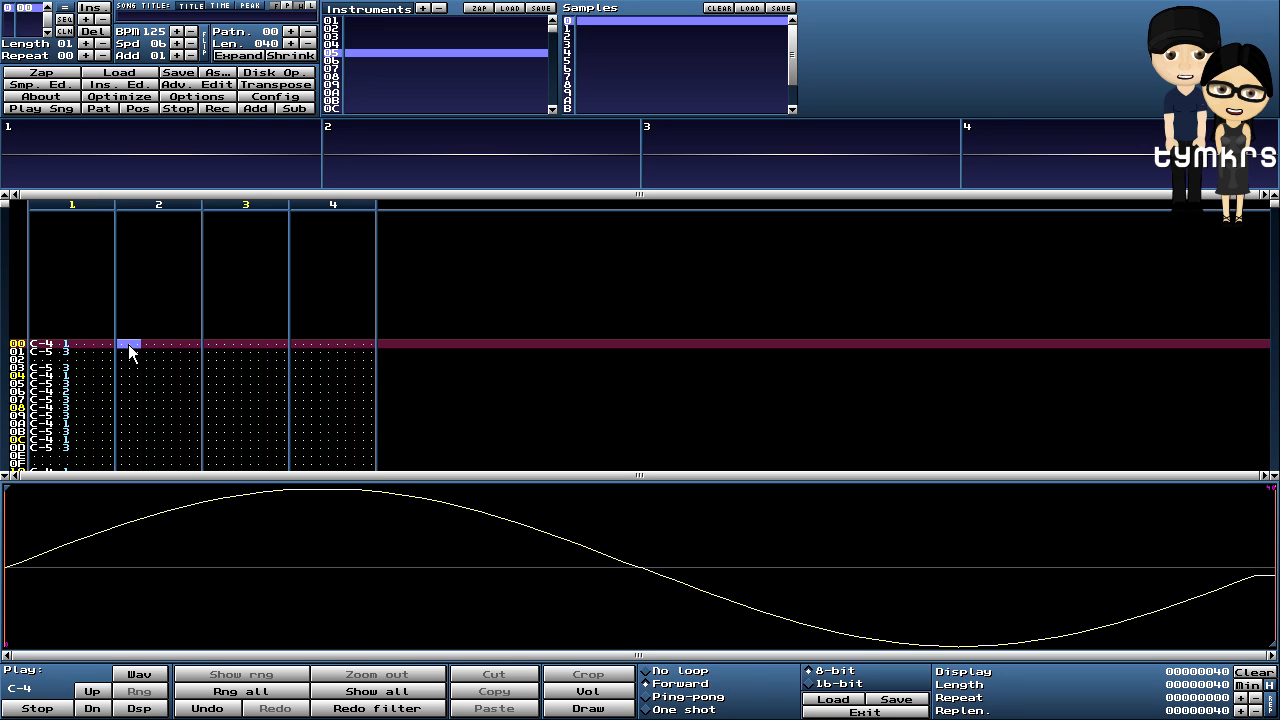
pyautogui.press('space')
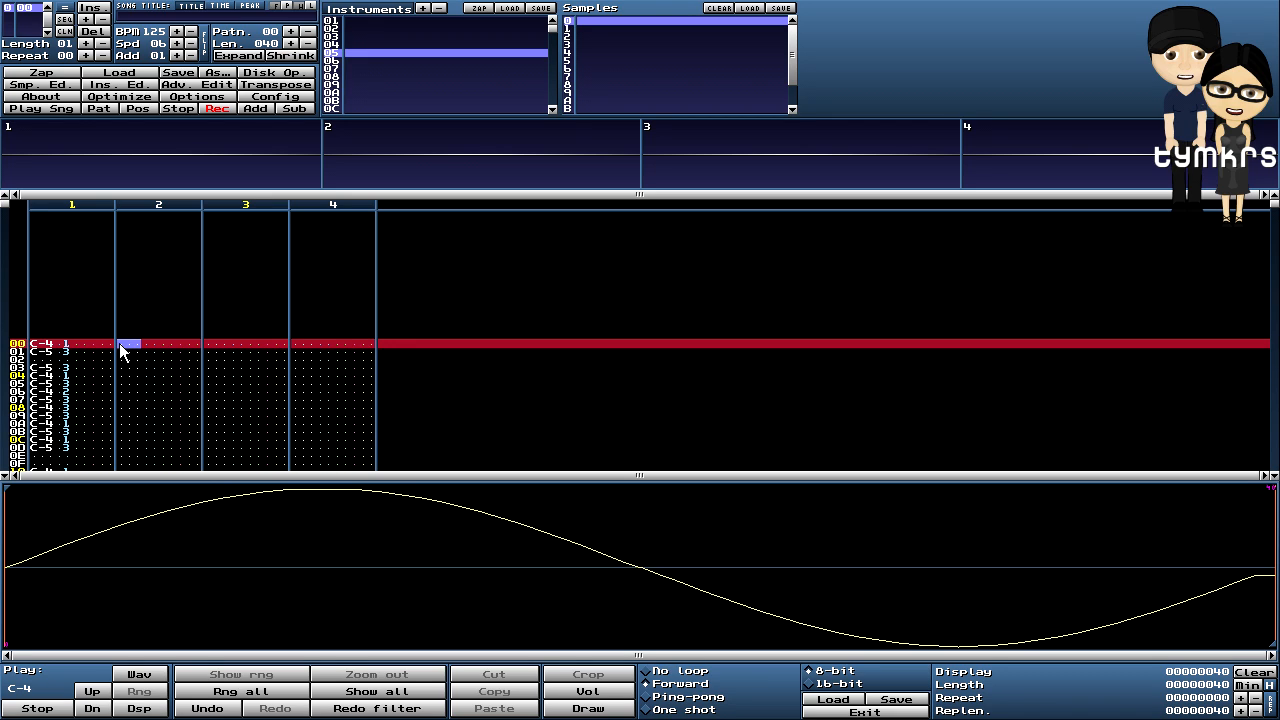
# - Enter C-2 notes of instrument 05 at row 00 in channels 2 and 3
pyautogui.press('q')
pyautogui.click(210, 336)
pyautogui.press('q')
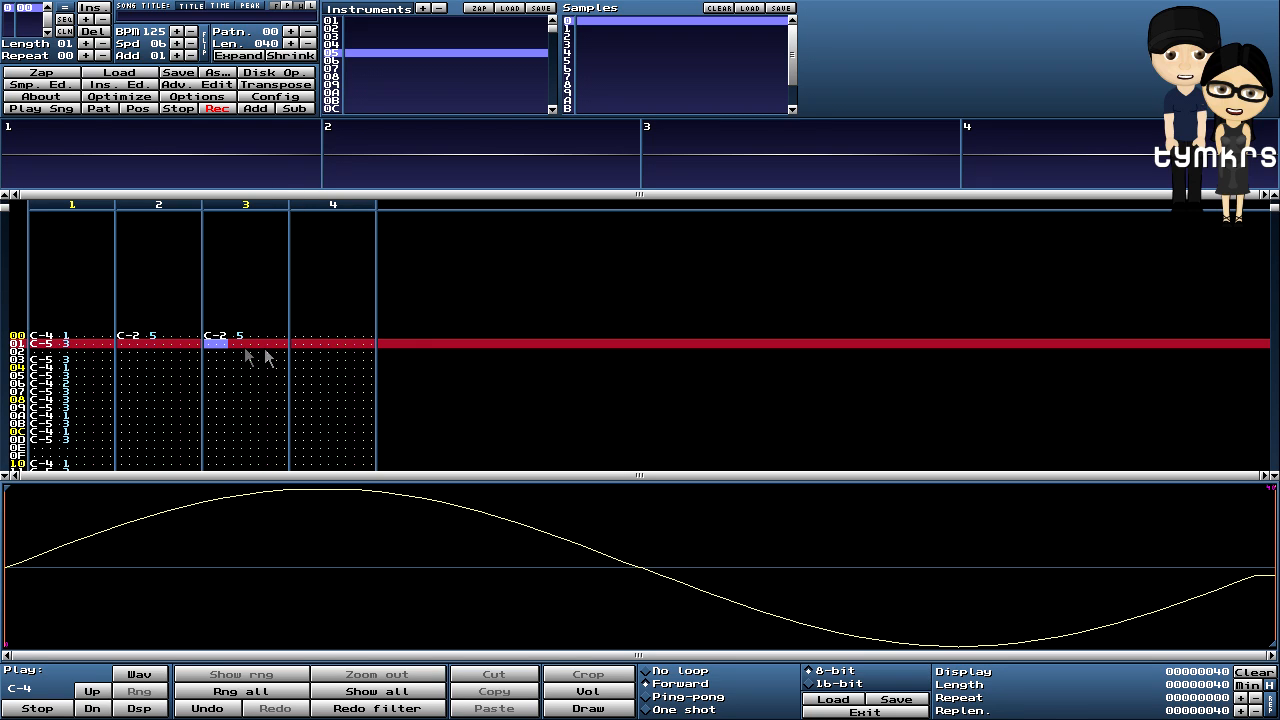
pyautogui.press('Up')
# - Change channel 2's row 00 note to instrument 4 and start the pattern playing
pyautogui.click(154, 344)
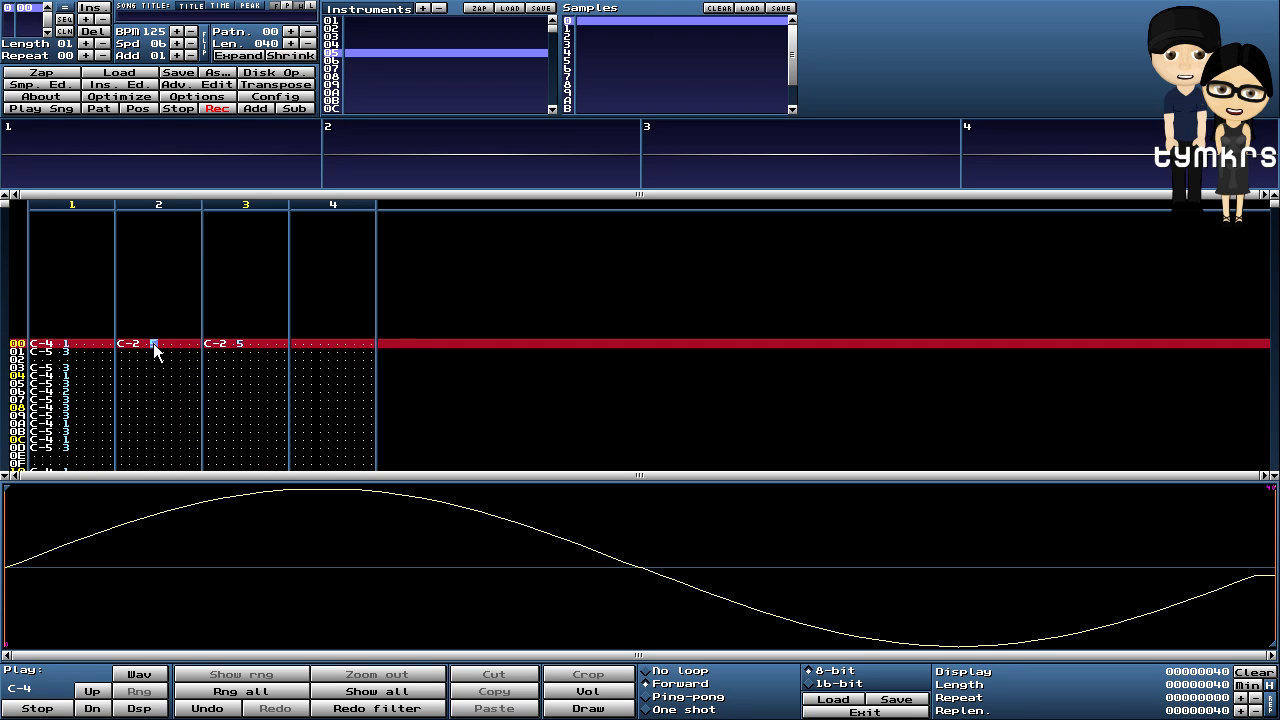
pyautogui.write('4')
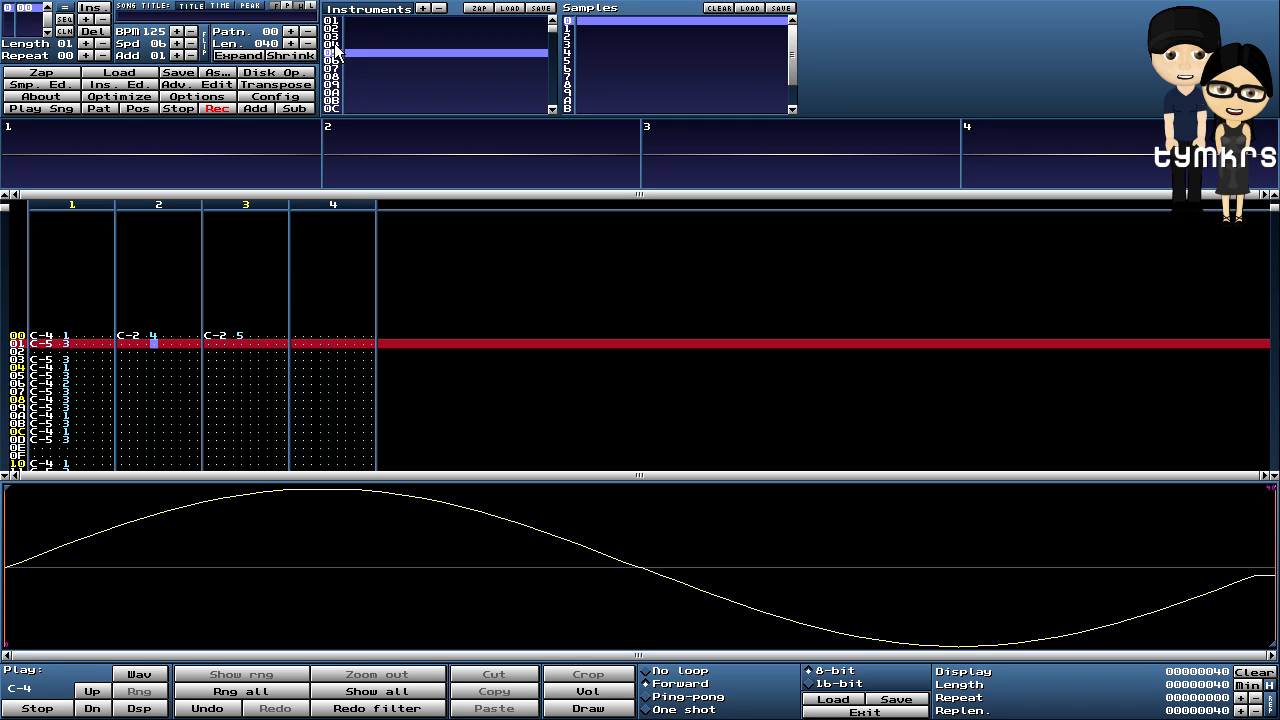
pyautogui.click(127, 336)
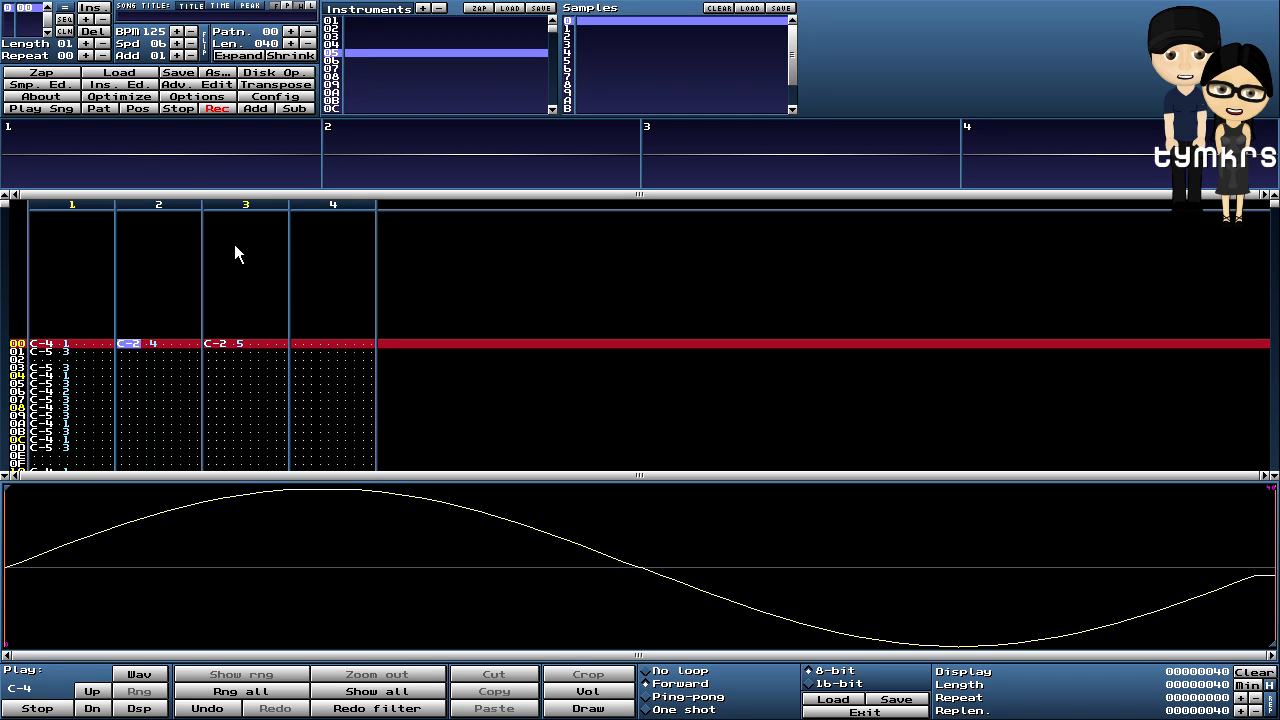
pyautogui.click(99, 108)
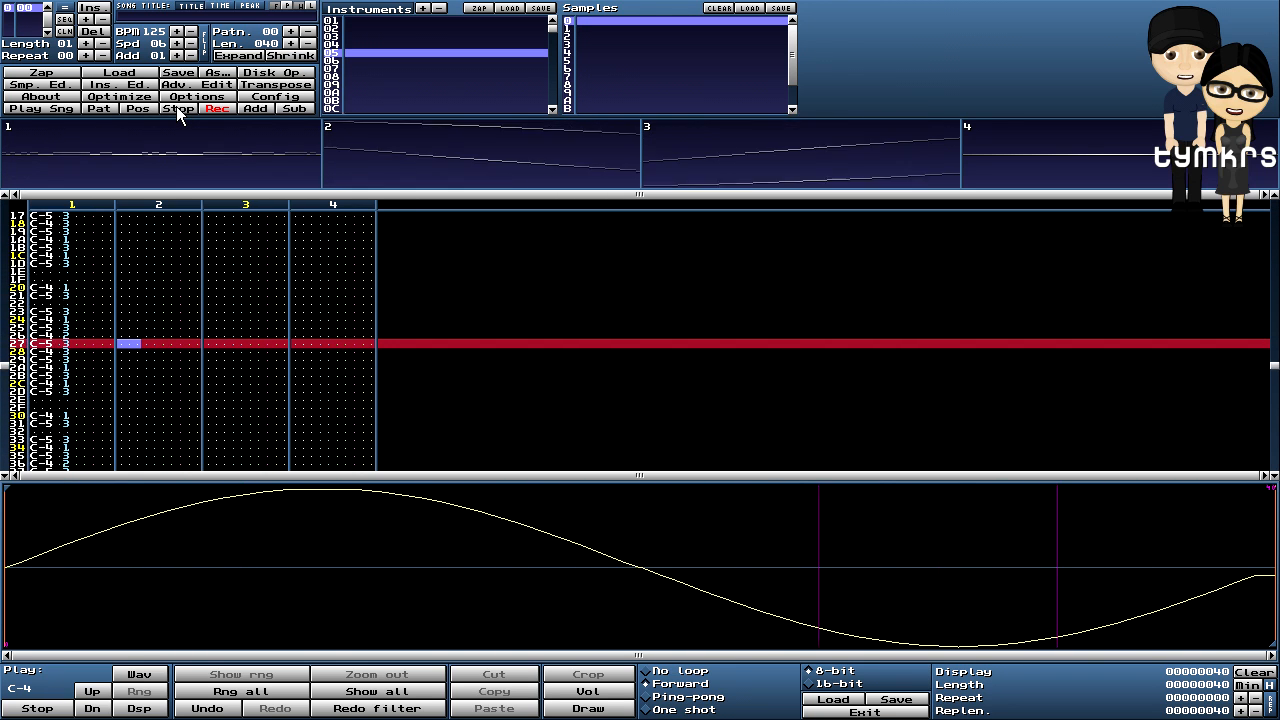
# - Raise instruments 05 and 04 an octave to relative note C-5, then stop playback
pyautogui.click(88, 84)
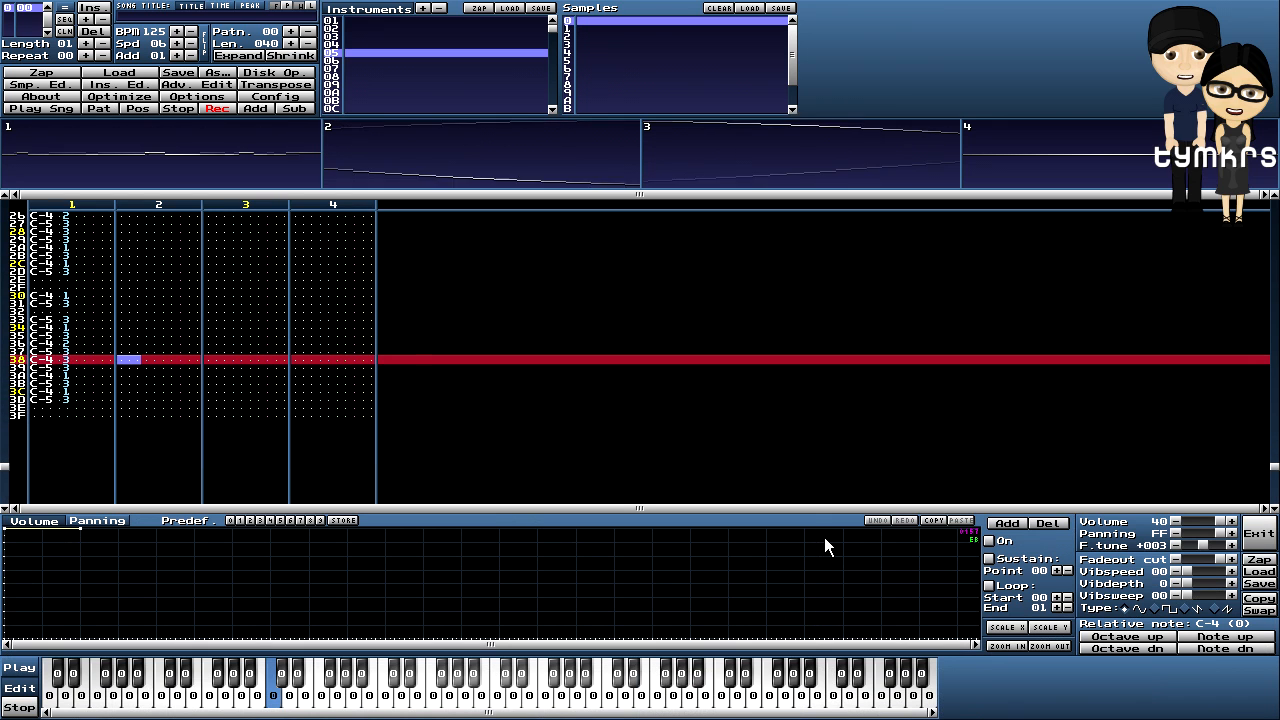
pyautogui.click(1128, 641)
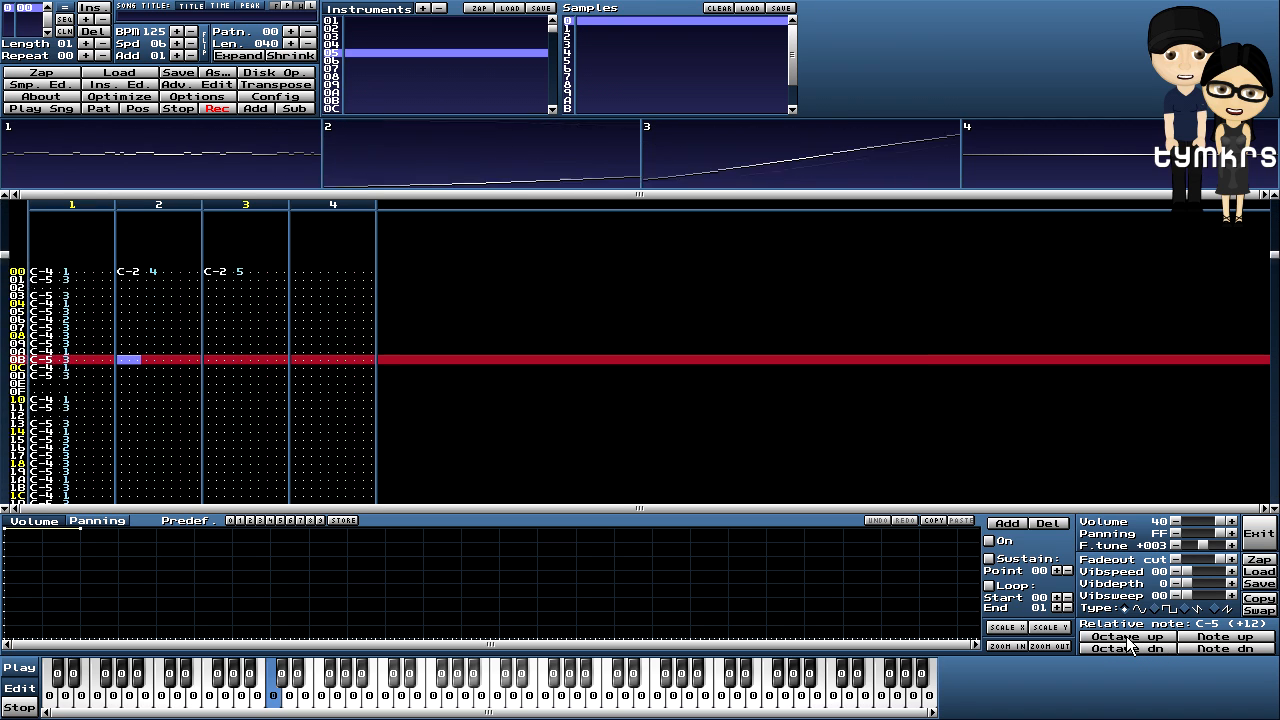
pyautogui.click(360, 44)
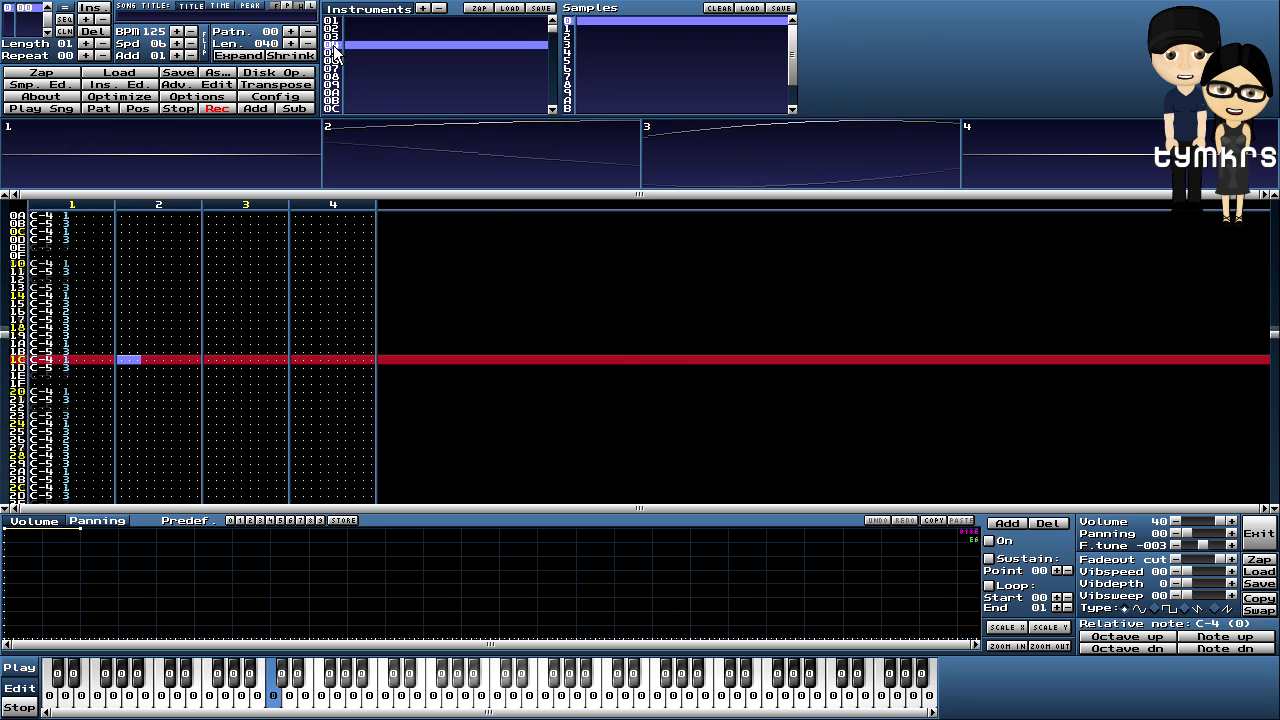
pyautogui.click(1128, 636)
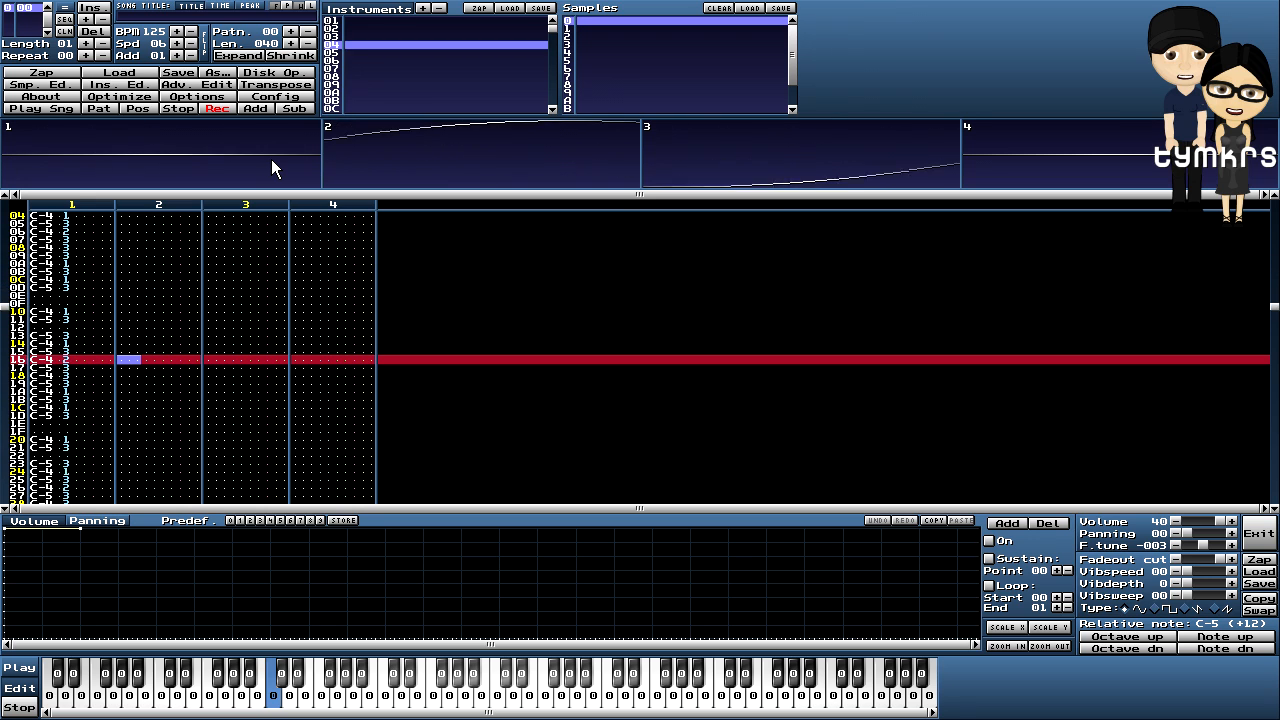
pyautogui.click(175, 107)
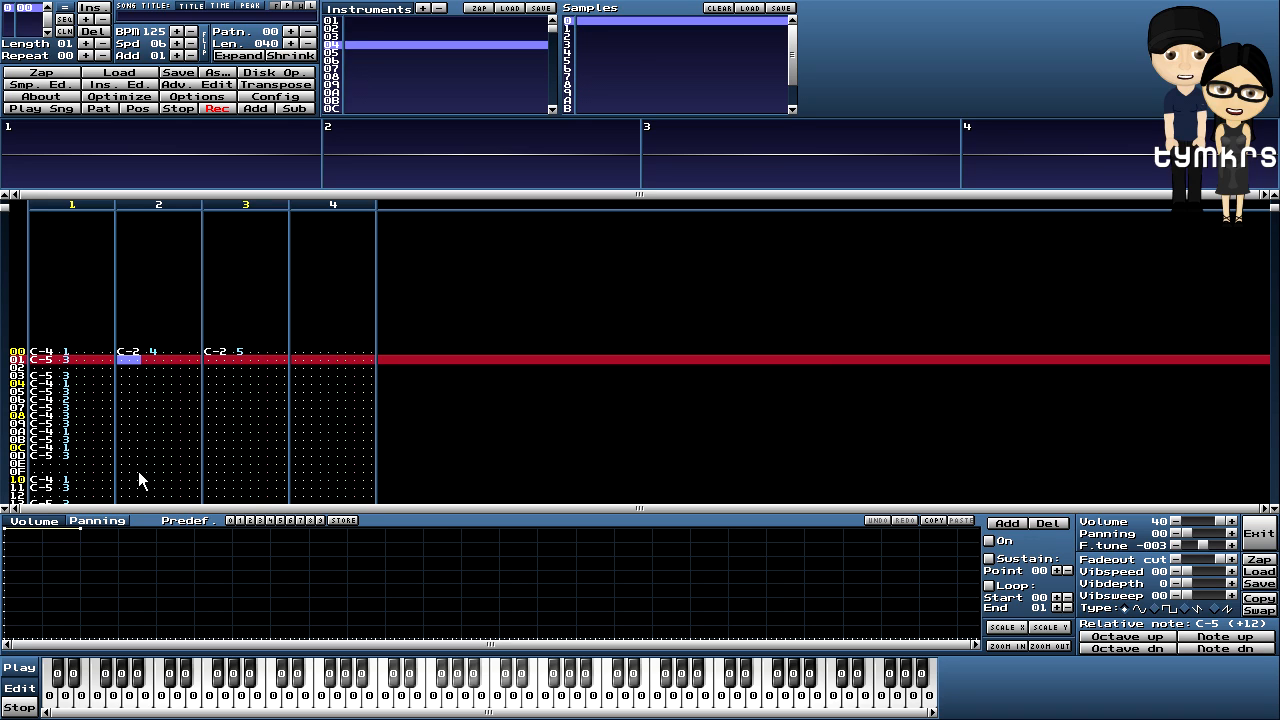
# - Fill channel 2's volume column rows 00–0F with repeating 10, 20, 30, 40 values
pyautogui.press('Down')
pyautogui.press('Down')
pyautogui.press('Down')
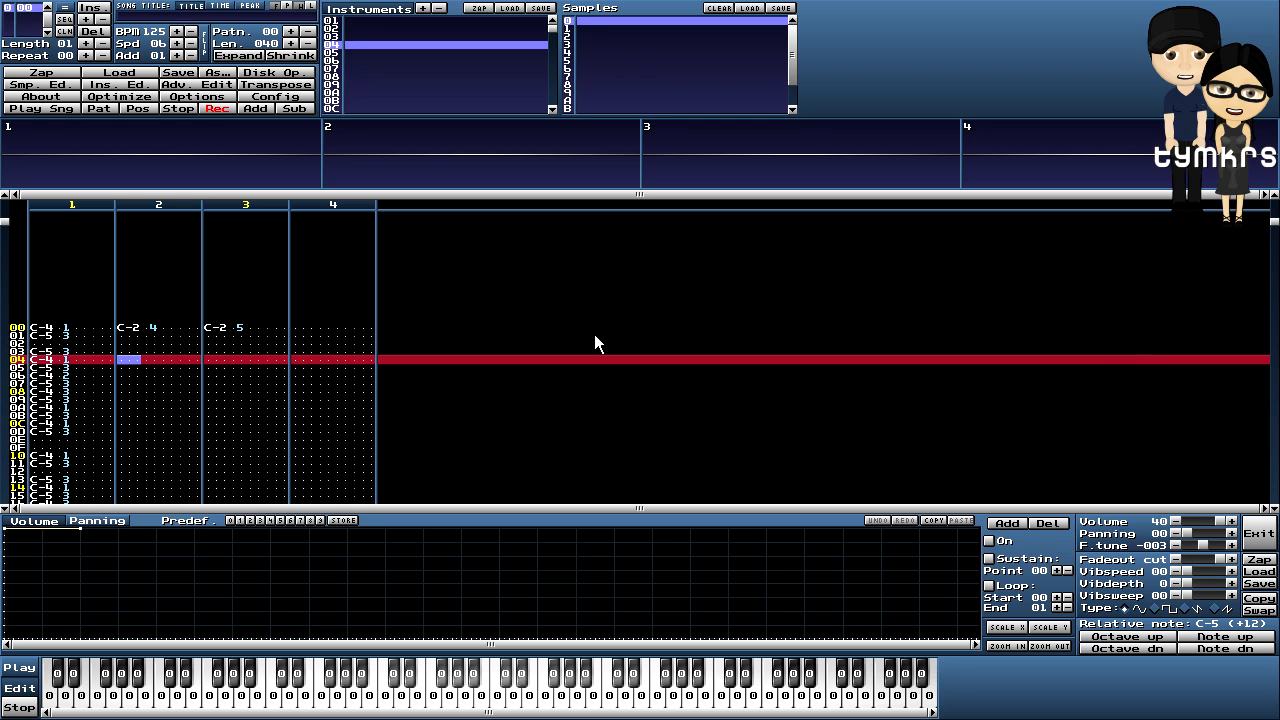
pyautogui.press('Up')
pyautogui.press('Up')
pyautogui.press('Up')
pyautogui.press('Up')
pyautogui.press('Right')
pyautogui.press('Right')
pyautogui.press('Right')
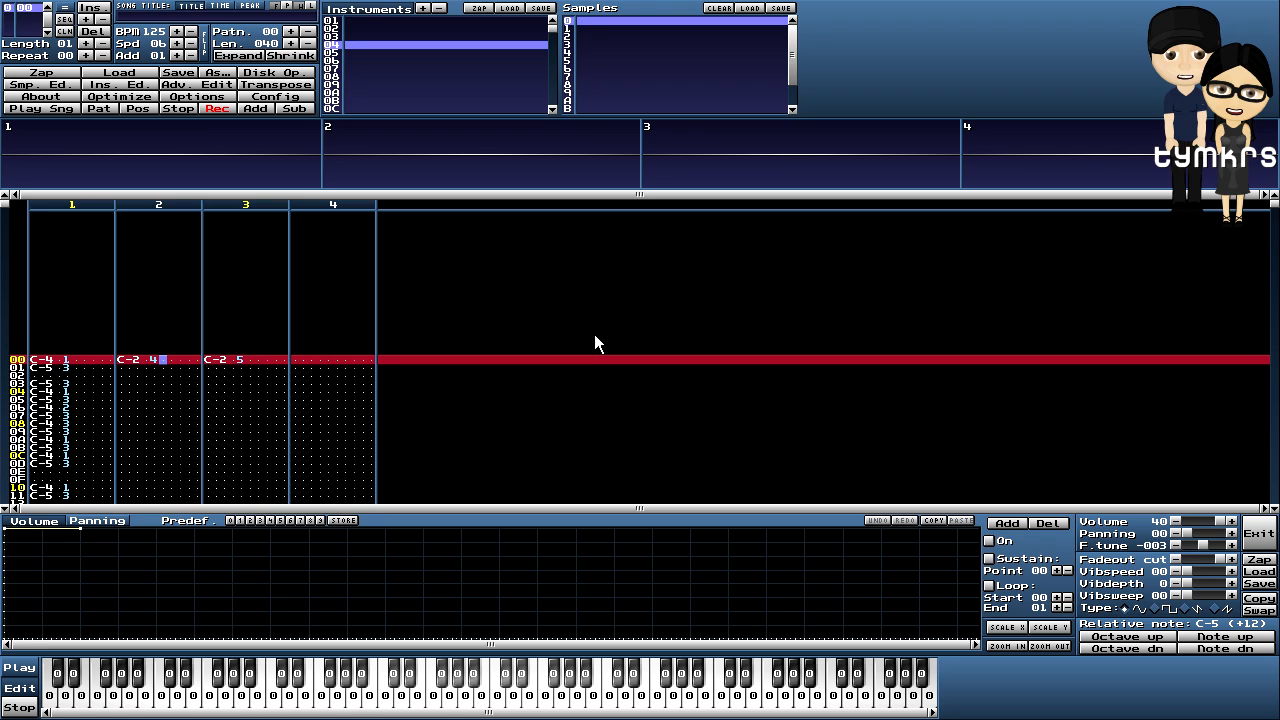
pyautogui.write('12')
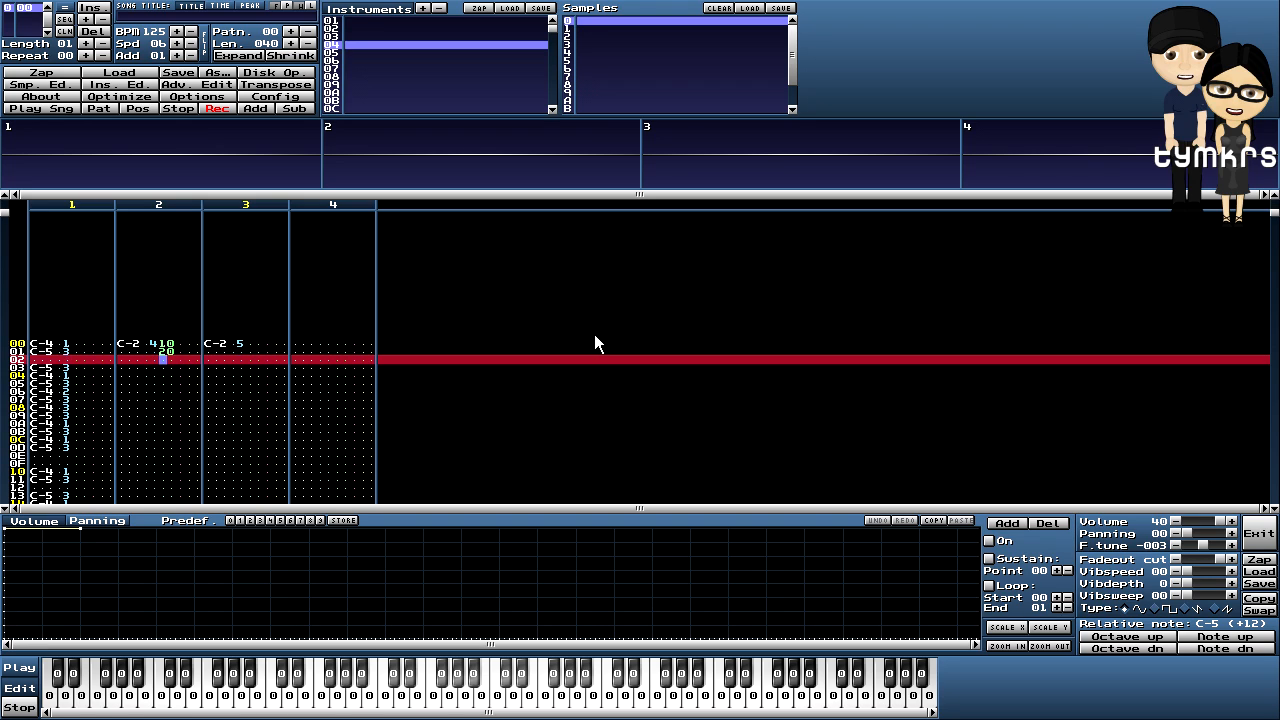
pyautogui.write('3')
pyautogui.write('4')
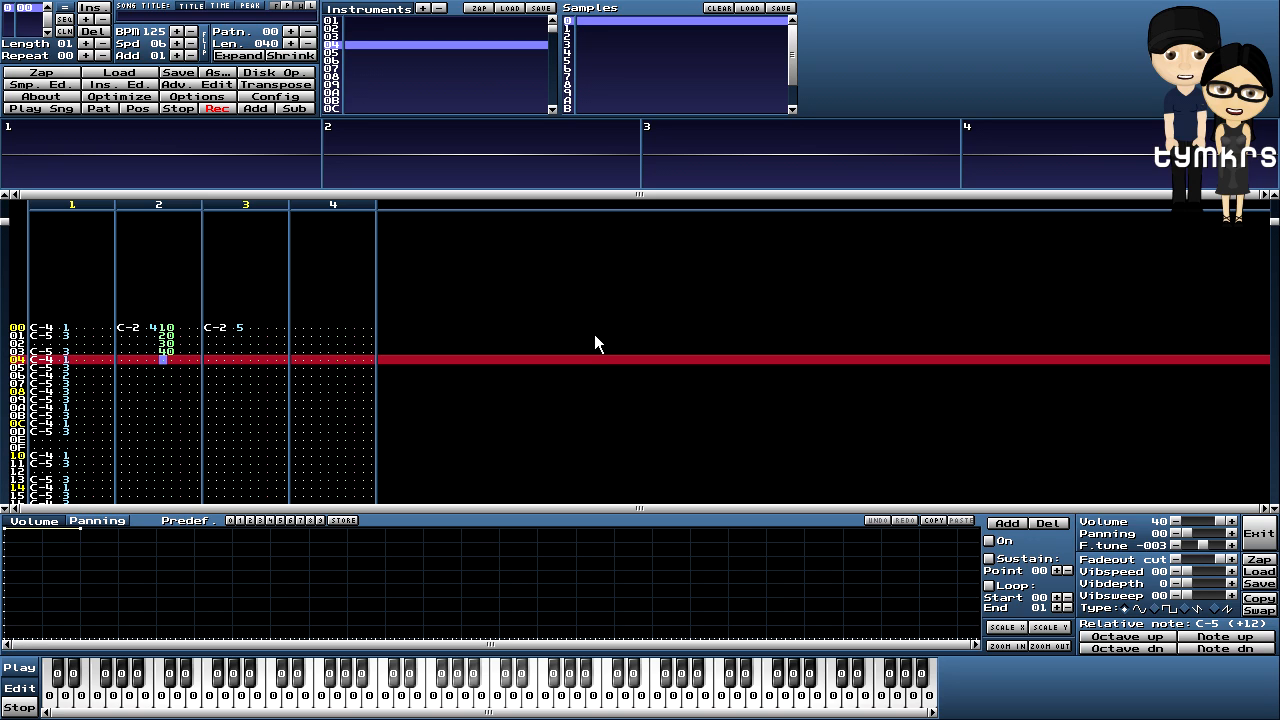
pyautogui.write('00')
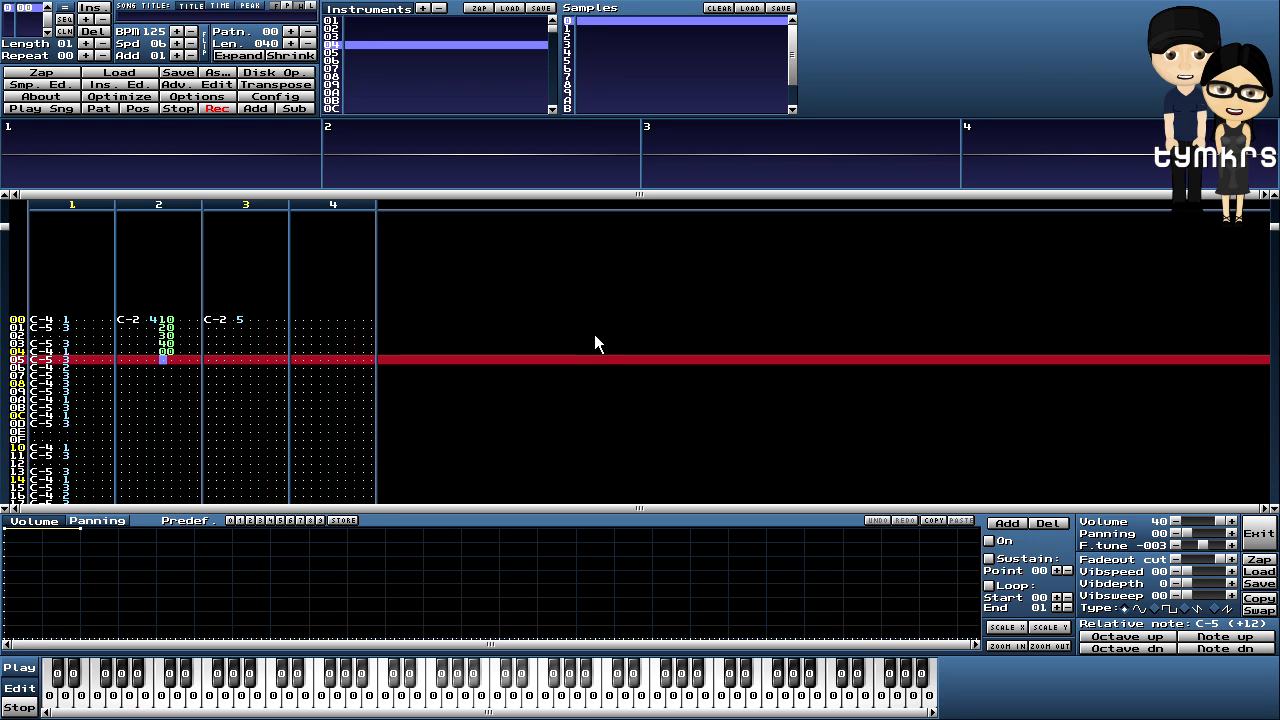
pyautogui.press('Up')
pyautogui.press('Delete')
pyautogui.press('Up')
pyautogui.write('1234')
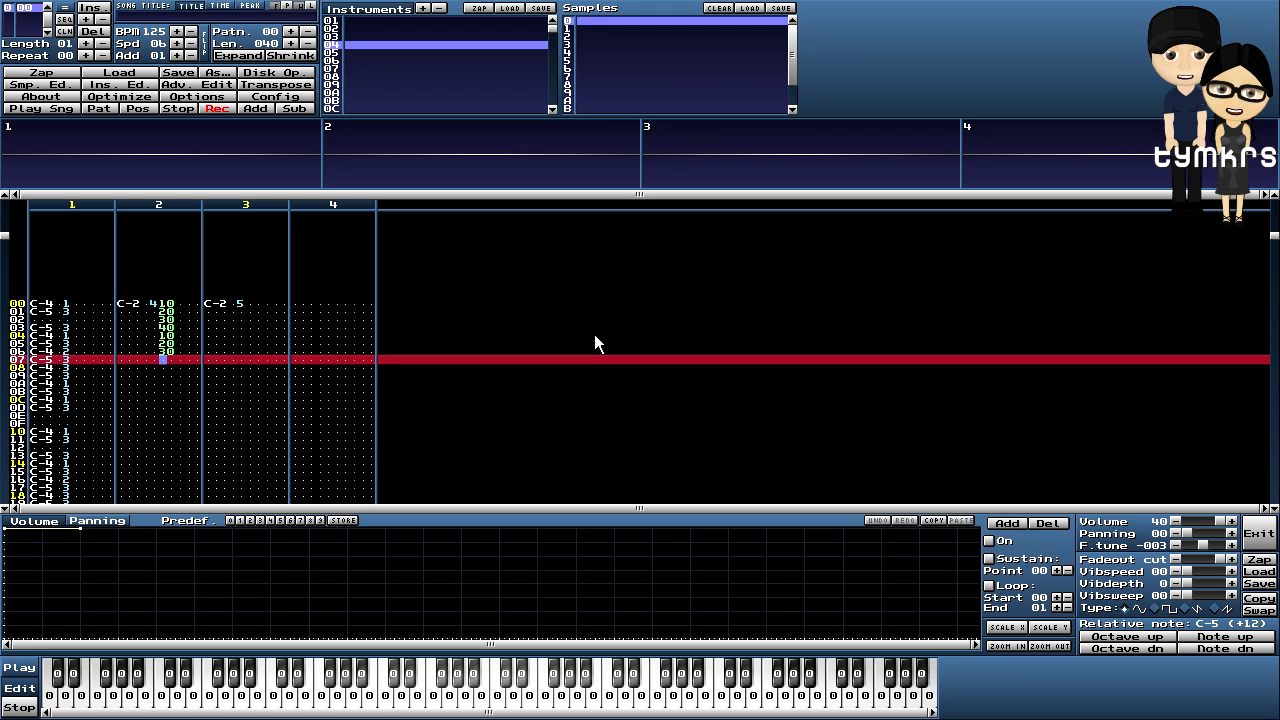
pyautogui.write('12341')
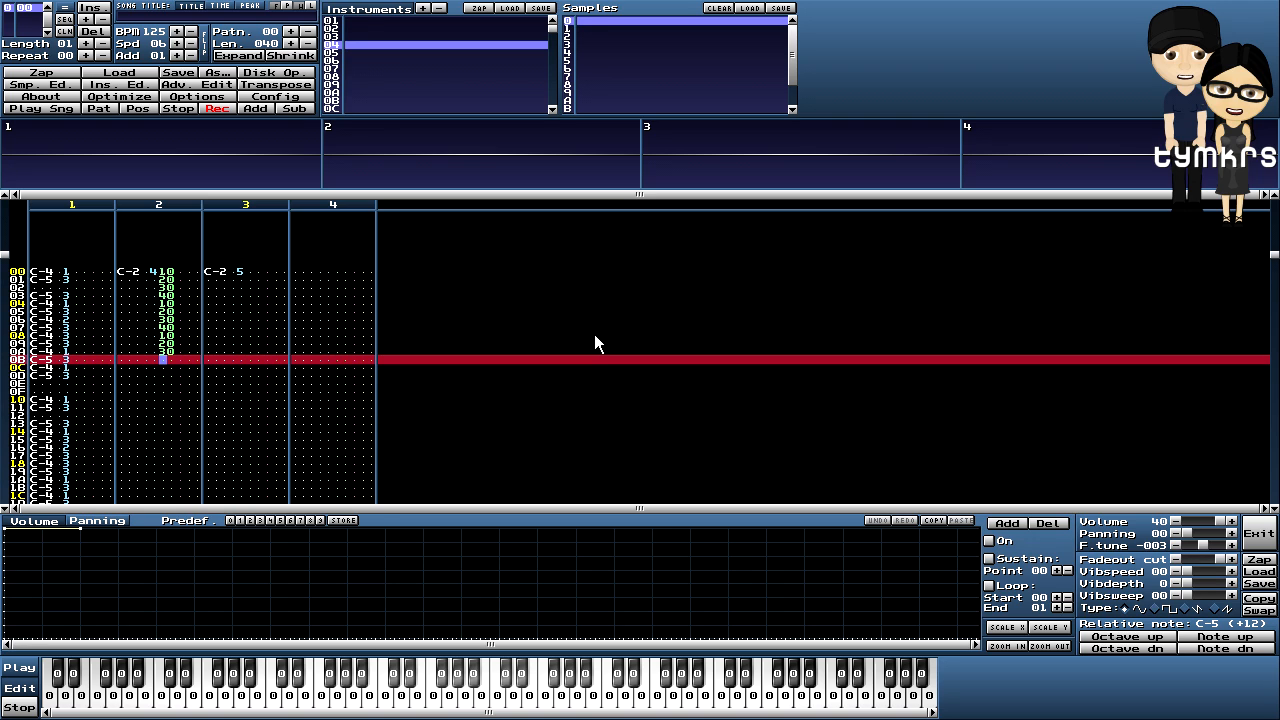
pyautogui.write('234')
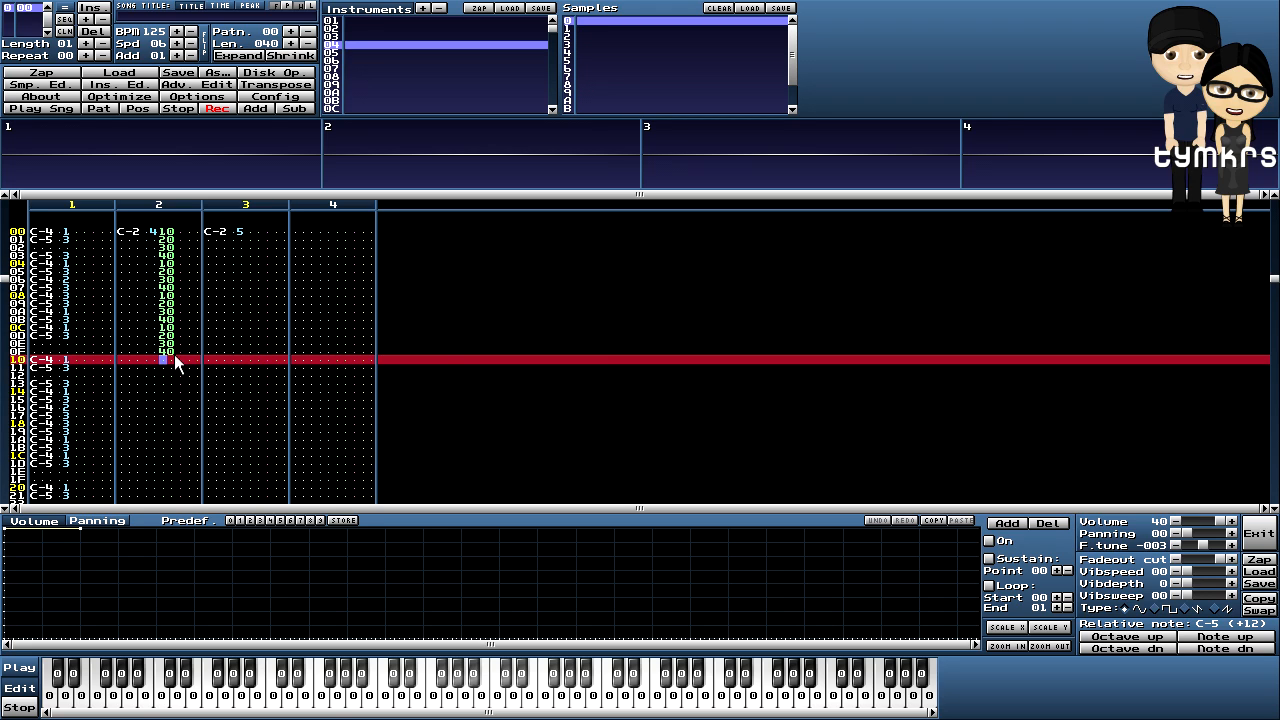
# - Copy channel 2's 10–40 volume ramp from rows 00–0F
pyautogui.moveTo(175, 351); pyautogui.dragTo(163, 245)
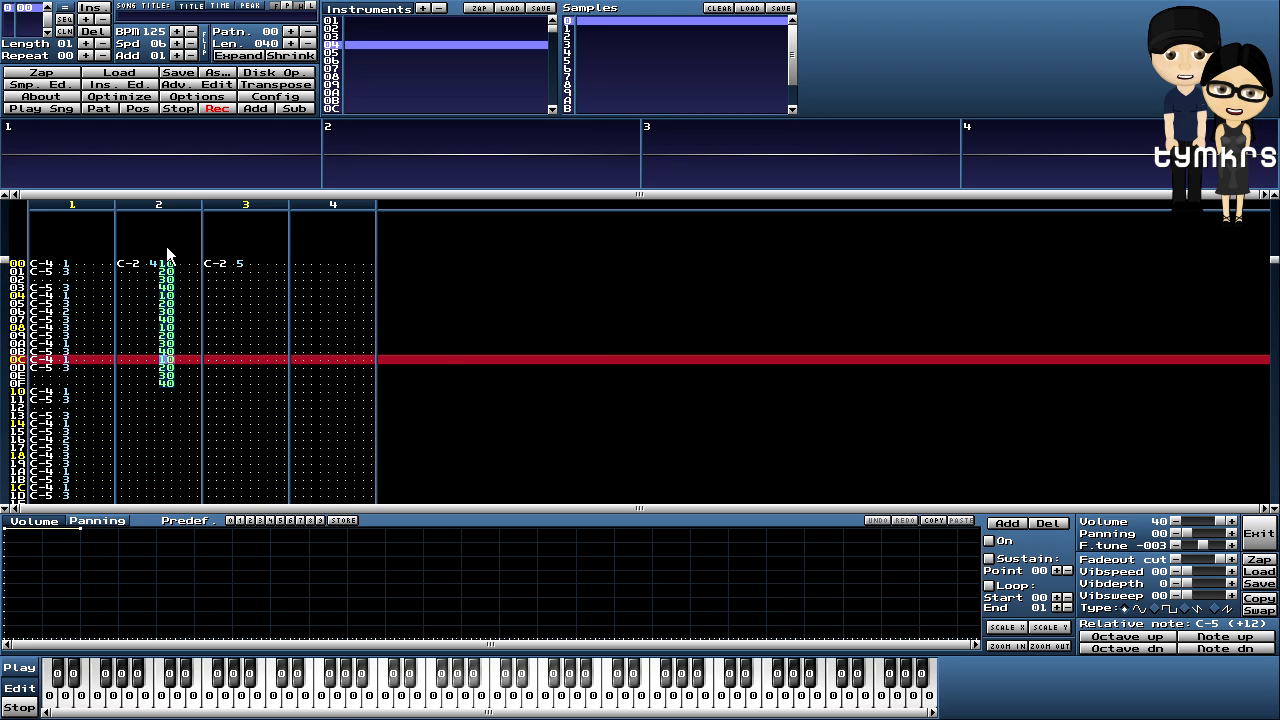
pyautogui.click(192, 380)
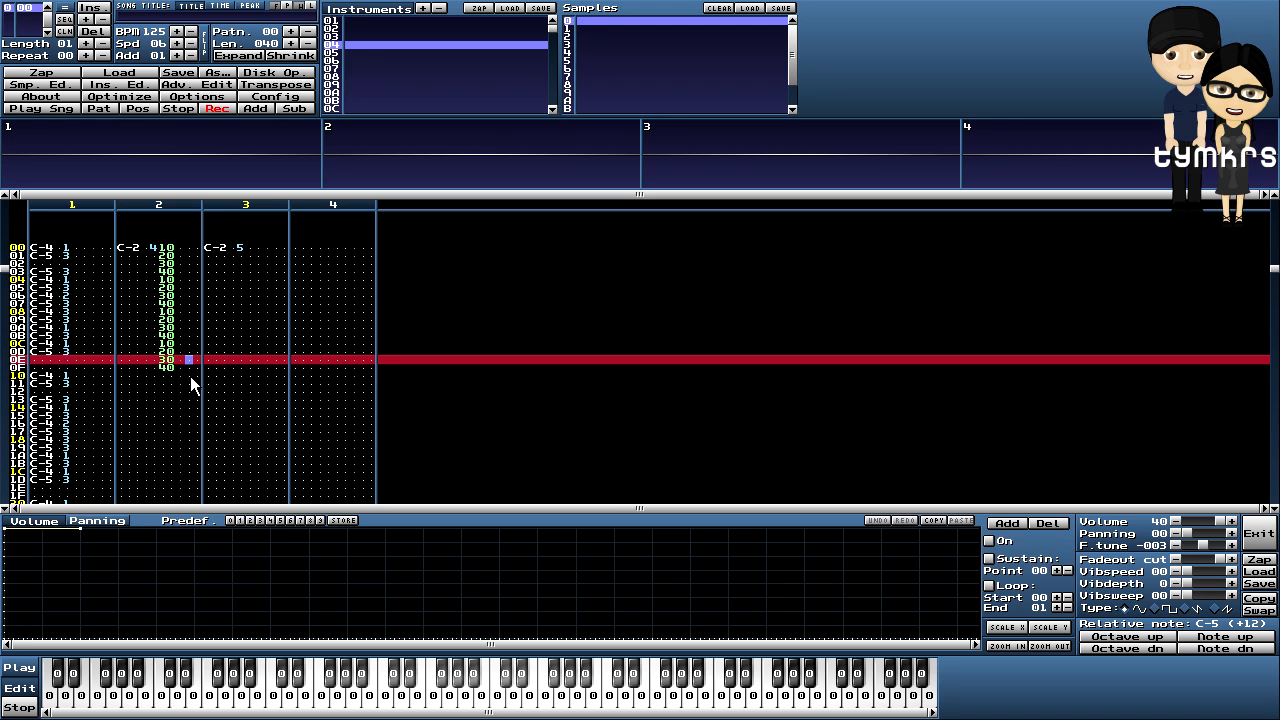
pyautogui.moveTo(195, 368); pyautogui.dragTo(165, 250)
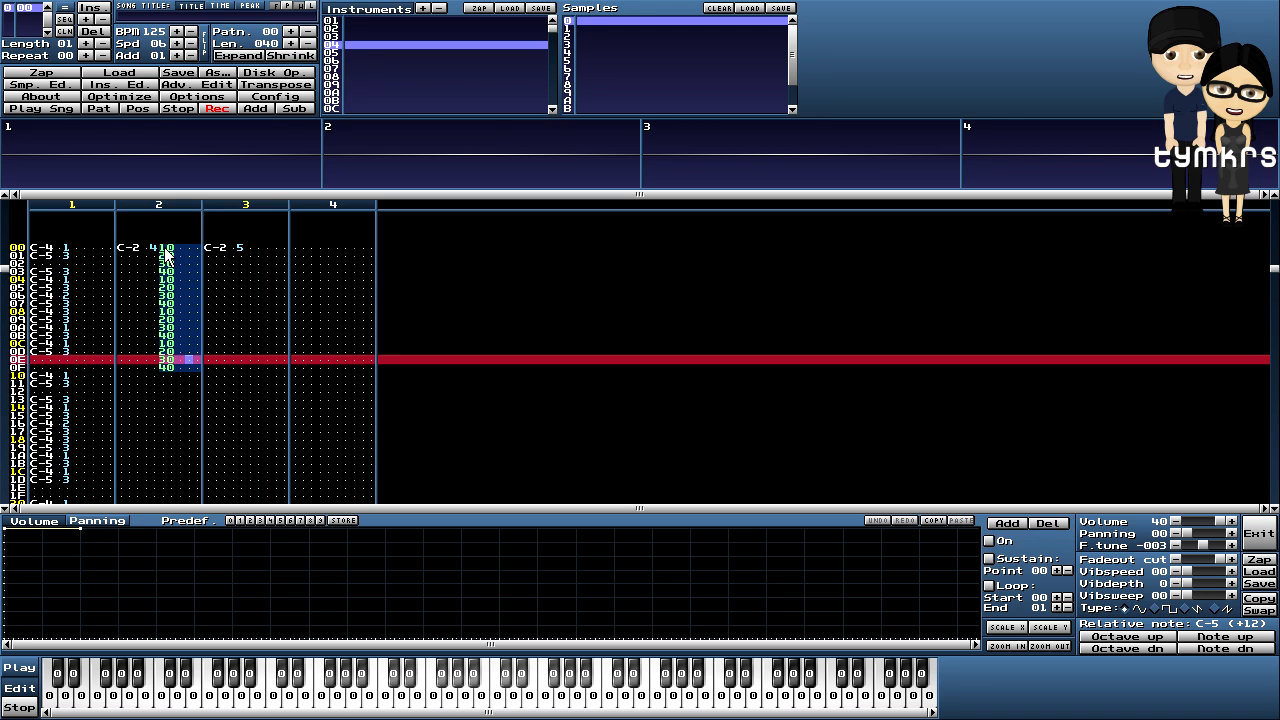
pyautogui.rightClick(166, 270)
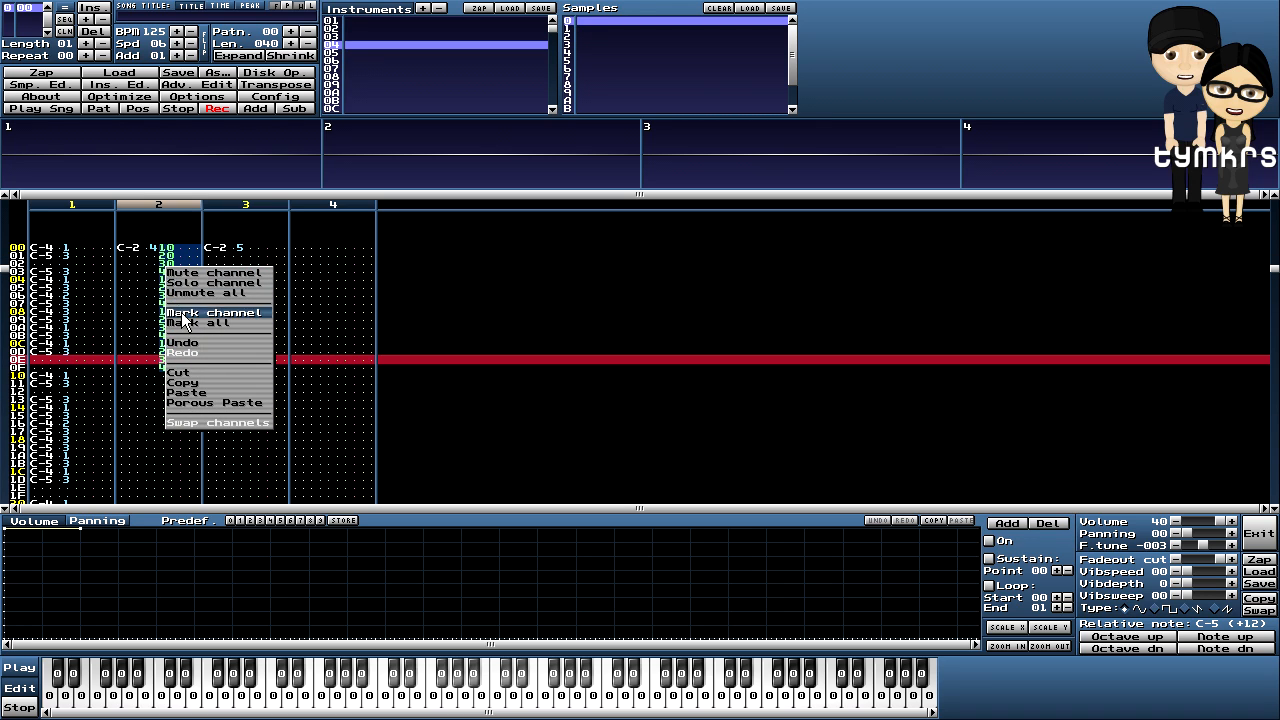
pyautogui.click(187, 384)
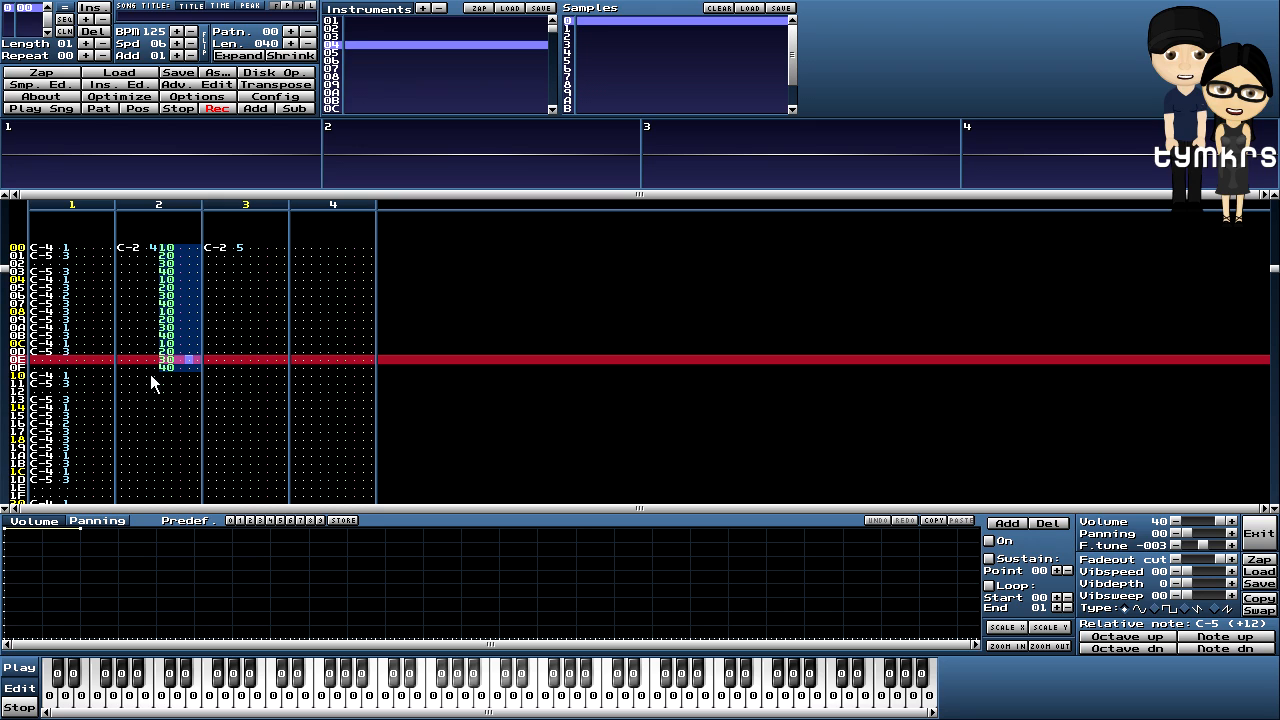
# - Paste the volume ramp into channel 2 at rows 10, 20 and 30 to fill rows 00–3F
pyautogui.click(162, 375)
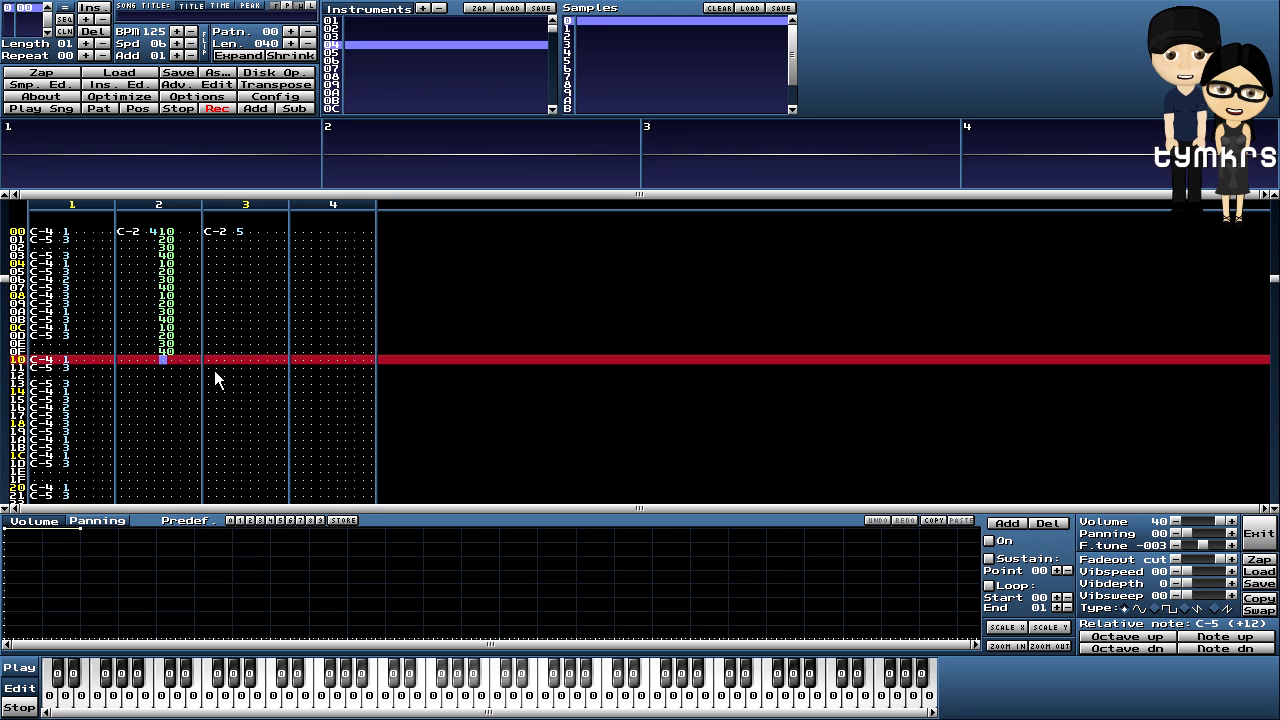
pyautogui.hotkey('ctrl', 'v')
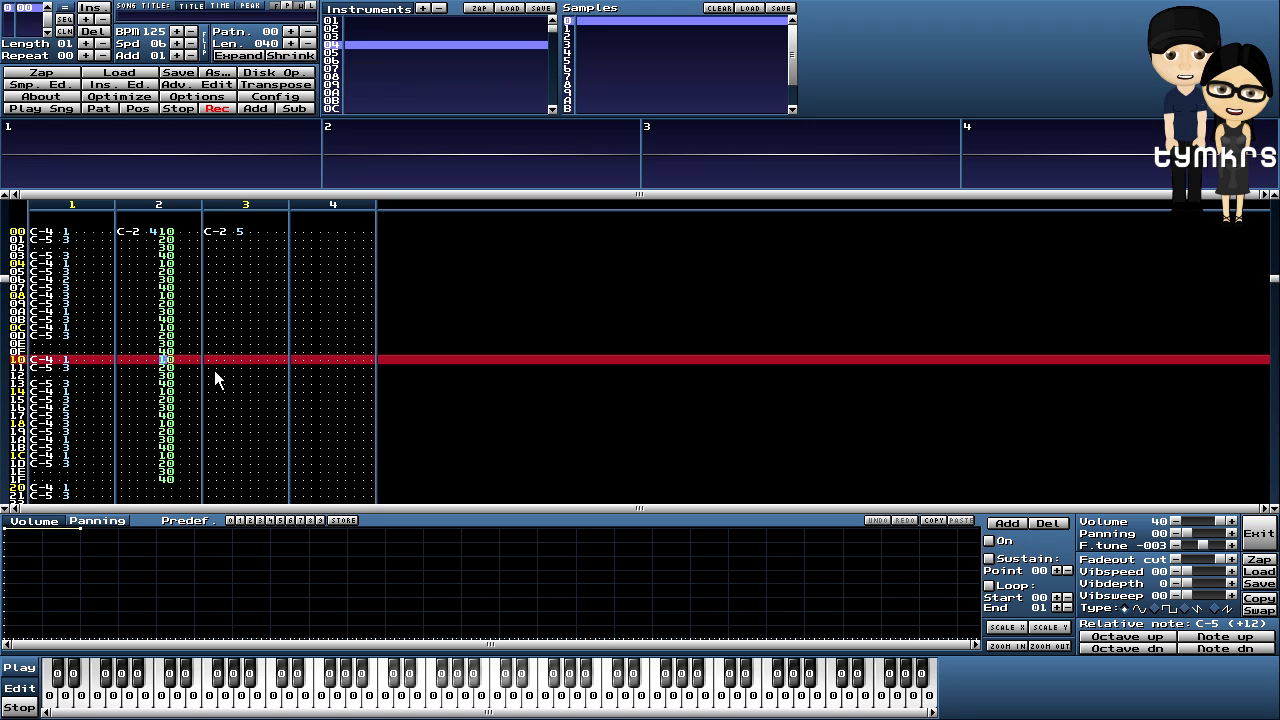
pyautogui.press('Down')
pyautogui.press('Down')
pyautogui.press('Down')
pyautogui.press('Down')
pyautogui.press('Down')
pyautogui.press('Down')
pyautogui.press('Down')
pyautogui.press('Down')
pyautogui.press('Down')
pyautogui.press('Down')
pyautogui.press('Down')
pyautogui.press('Down')
pyautogui.press('Down')
pyautogui.press('Down')
pyautogui.press('Down')
pyautogui.press('Down')
pyautogui.hotkey('ctrl', 'v')
pyautogui.press('Down')
pyautogui.press('Down')
pyautogui.press('Down')
pyautogui.press('Down')
pyautogui.press('Down')
pyautogui.press('Down')
pyautogui.press('Down')
pyautogui.press('Down')
pyautogui.press('Down')
pyautogui.press('Down')
pyautogui.press('Down')
pyautogui.press('Down')
pyautogui.press('Down')
pyautogui.press('Down')
pyautogui.press('Down')
pyautogui.press('Down')
pyautogui.hotkey('ctrl', 'v')
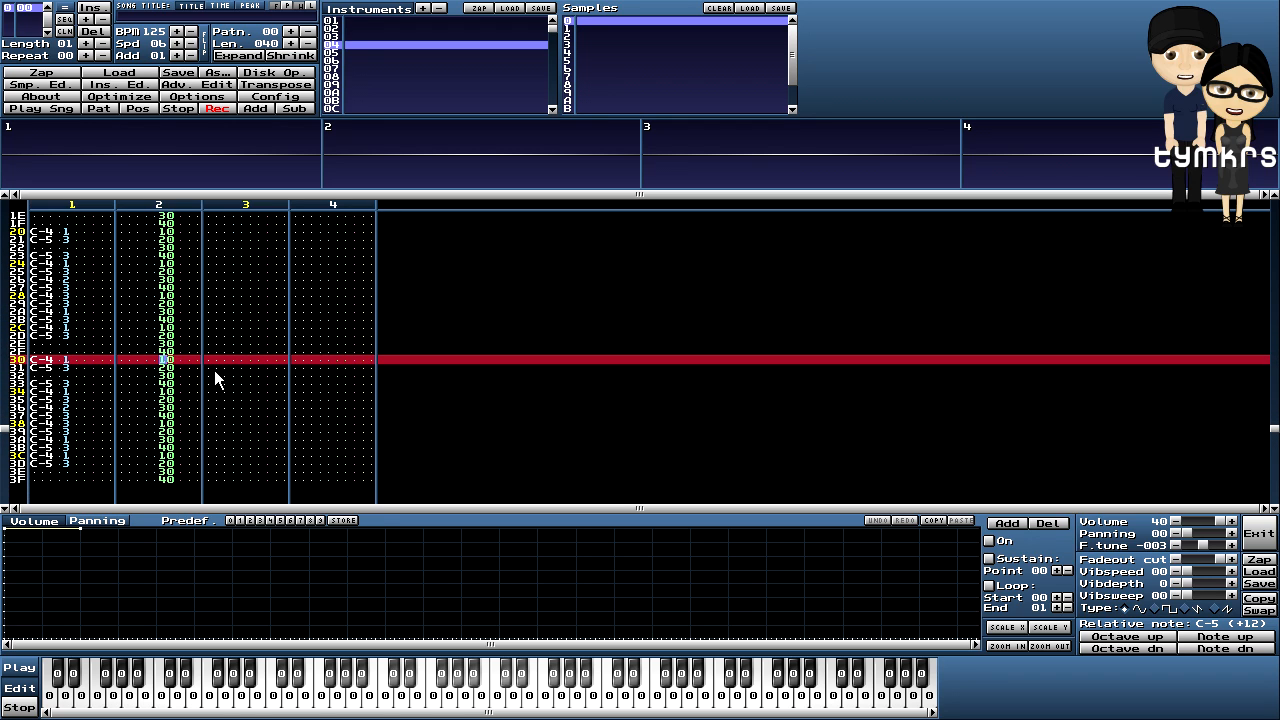
pyautogui.press('Up')
pyautogui.press('Up')
pyautogui.press('Up')
pyautogui.press('Up')
pyautogui.press('Up')
pyautogui.press('Up')
pyautogui.press('Up')
pyautogui.press('Up')
pyautogui.press('Up')
pyautogui.press('Up')
pyautogui.press('Up')
pyautogui.press('Up')
pyautogui.press('Up')
pyautogui.press('Up')
pyautogui.press('Up')
pyautogui.press('Up')
pyautogui.press('Up')
pyautogui.press('Up')
pyautogui.press('Up')
pyautogui.press('Up')
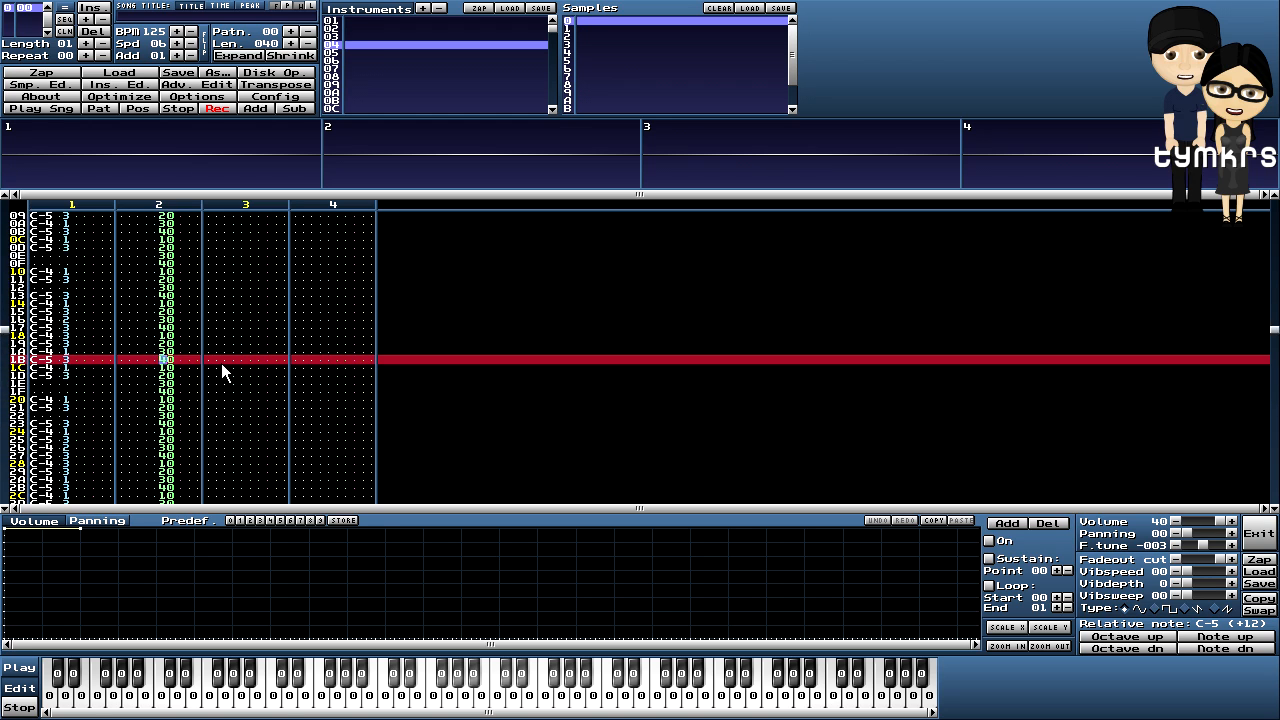
pyautogui.press('Up')
pyautogui.press('Up')
pyautogui.press('Up')
pyautogui.press('Up')
pyautogui.press('Up')
pyautogui.press('Up')
pyautogui.press('Up')
pyautogui.press('Up')
pyautogui.press('Up')
pyautogui.press('Up')
pyautogui.press('Up')
pyautogui.press('Up')
pyautogui.press('Up')
pyautogui.press('Up')
pyautogui.press('Up')
pyautogui.press('Up')
pyautogui.press('Up')
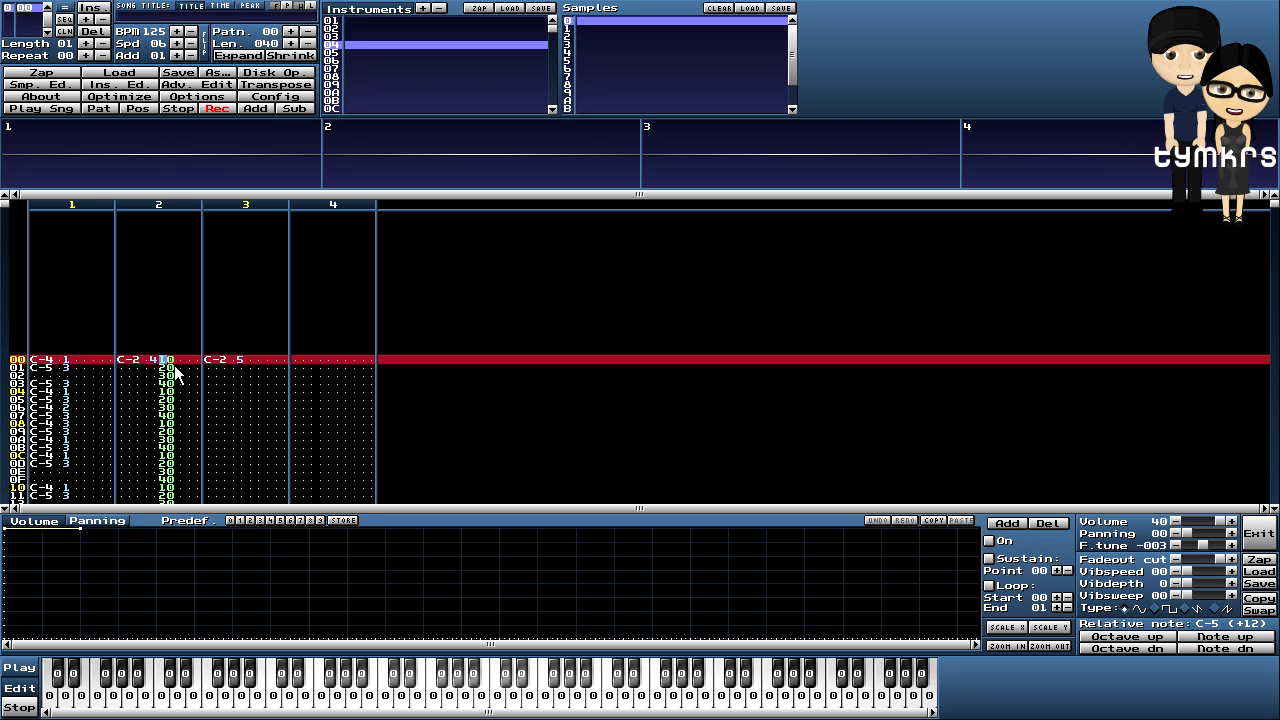
# - Copy channel 2's whole volume column into channel 3 and play the pattern
pyautogui.moveTo(174, 365); pyautogui.dragTo(196, 414)
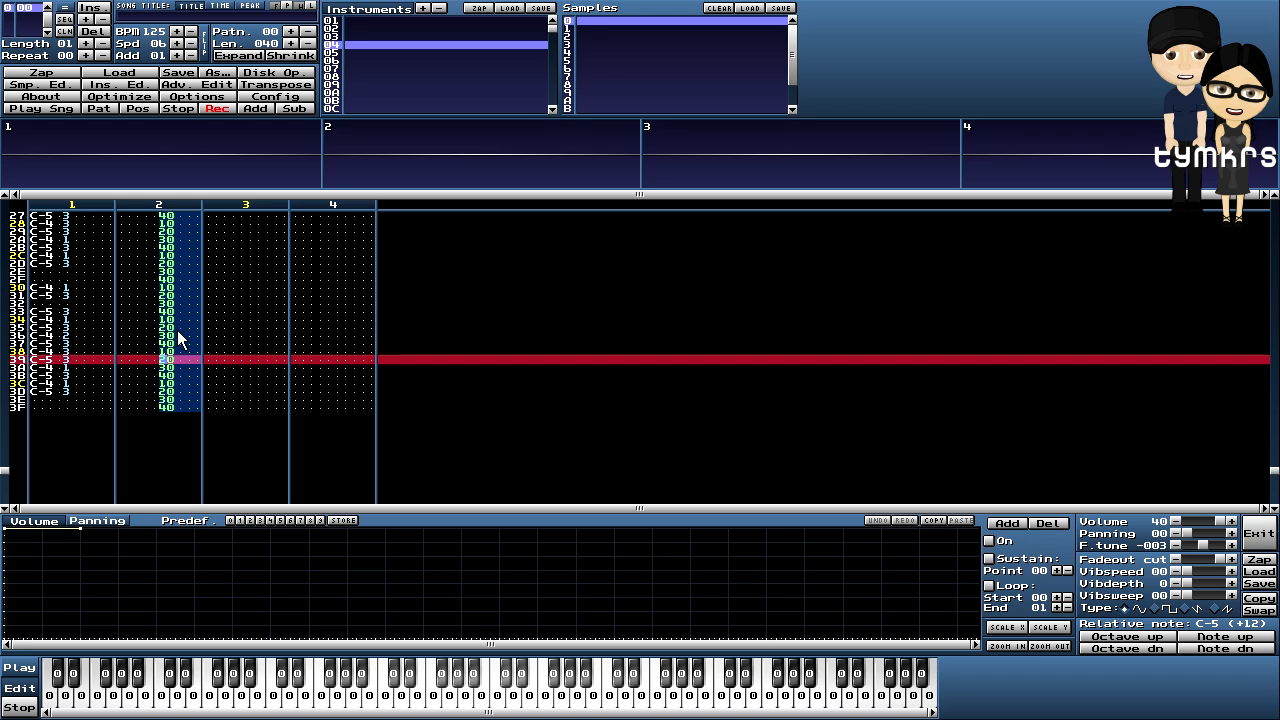
pyautogui.rightClick(173, 283)
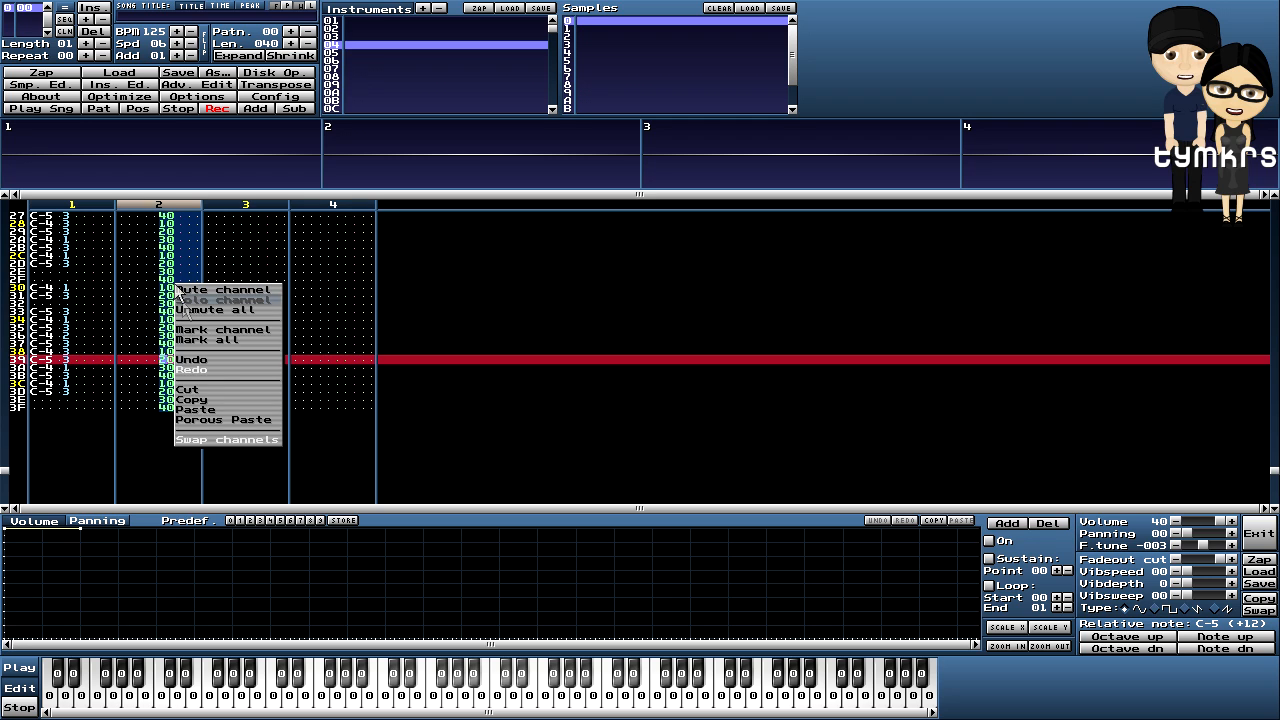
pyautogui.click(207, 398)
pyautogui.scroll(10, 246, 383)
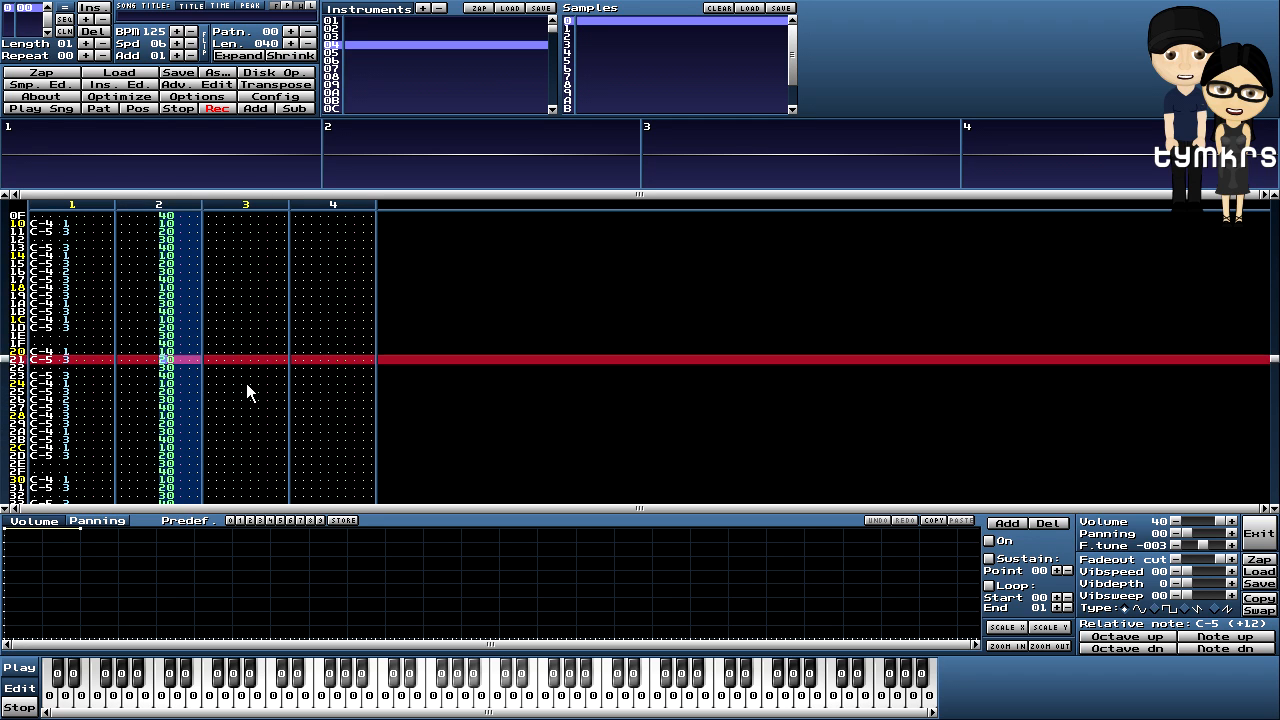
pyautogui.scroll(15, 246, 383)
pyautogui.click(249, 278)
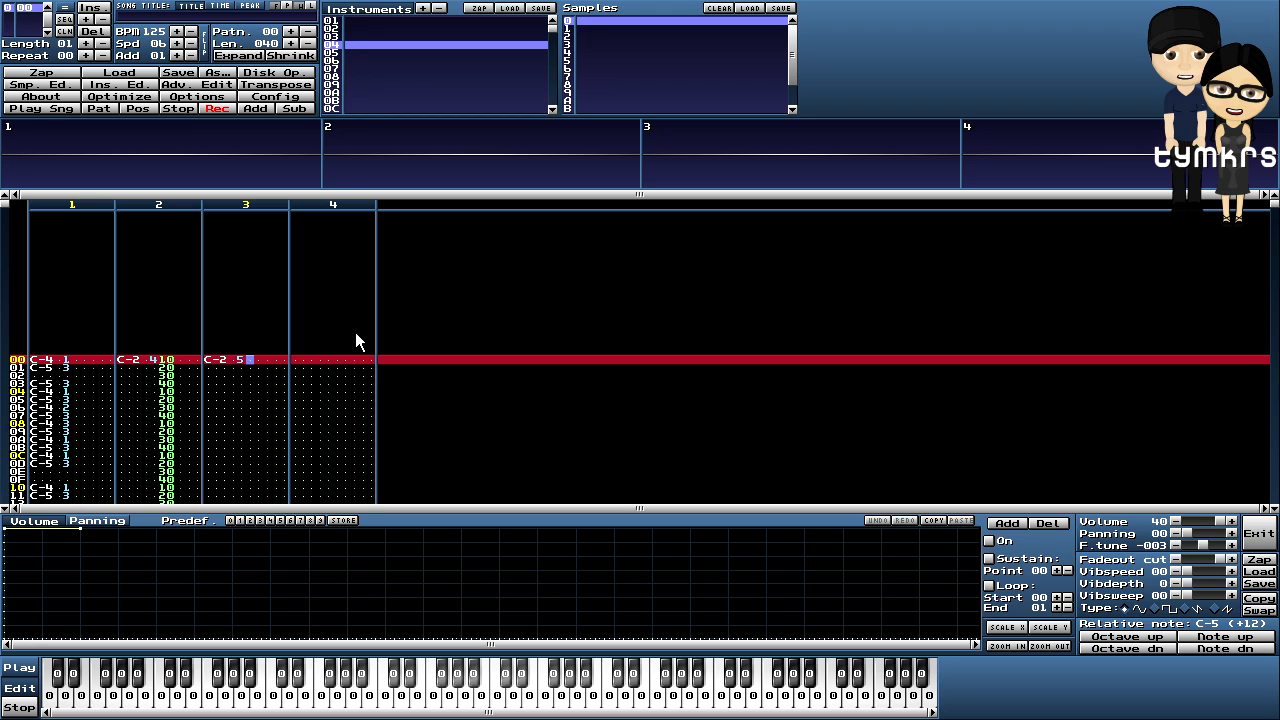
pyautogui.hotkey('alt', 'F5')
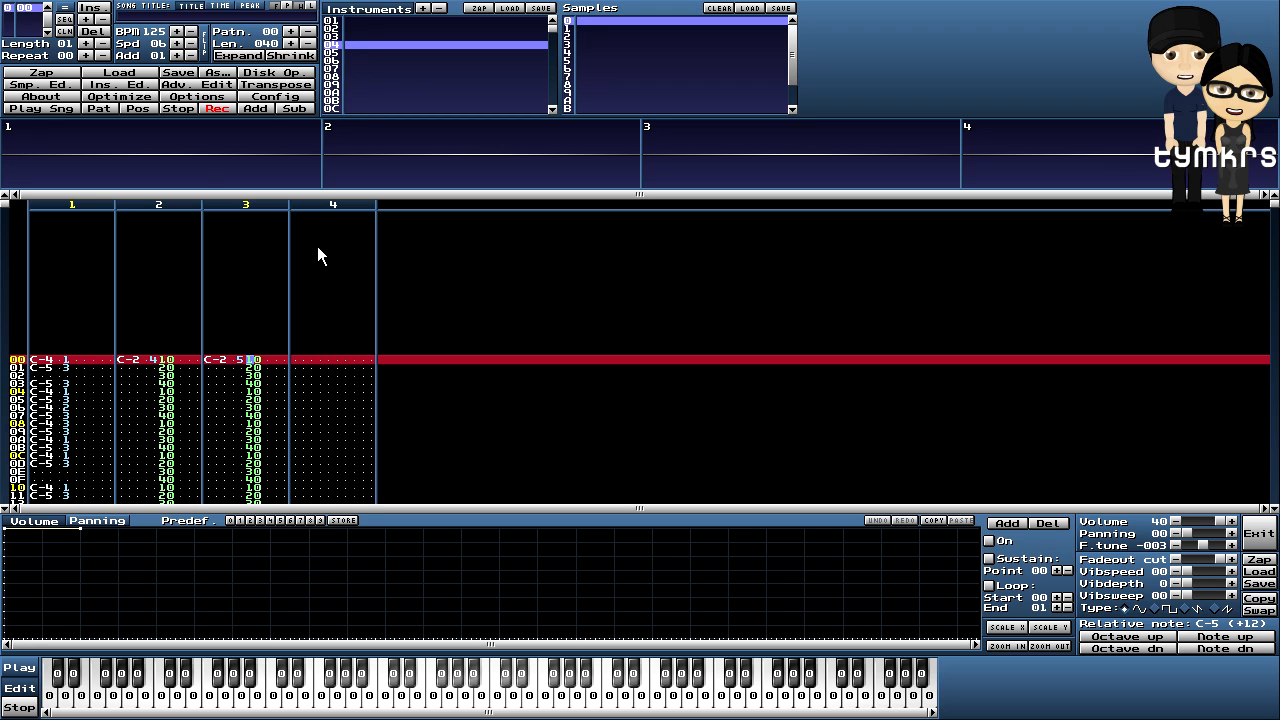
pyautogui.click(99, 107)
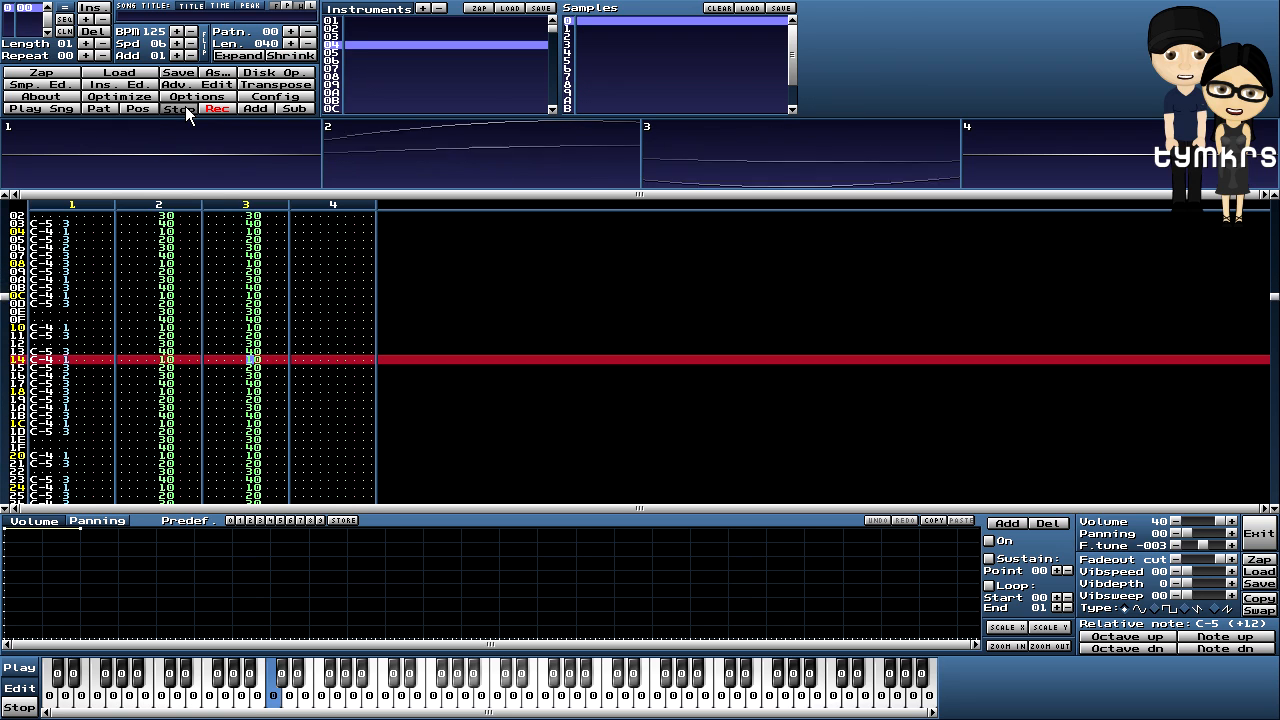
# - Stop playback and enter a C40 volume effect on channel 2's row 00
pyautogui.click(185, 106)
pyautogui.scroll(8, 513, 318)
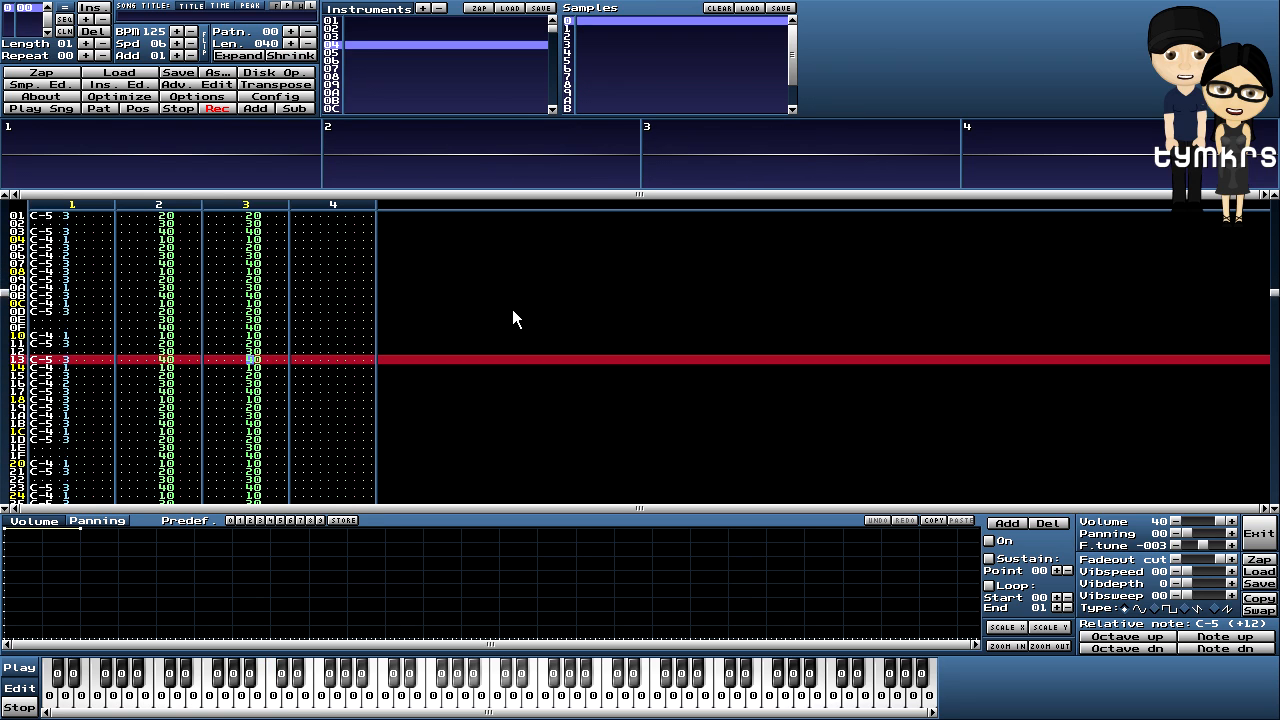
pyautogui.click(185, 260)
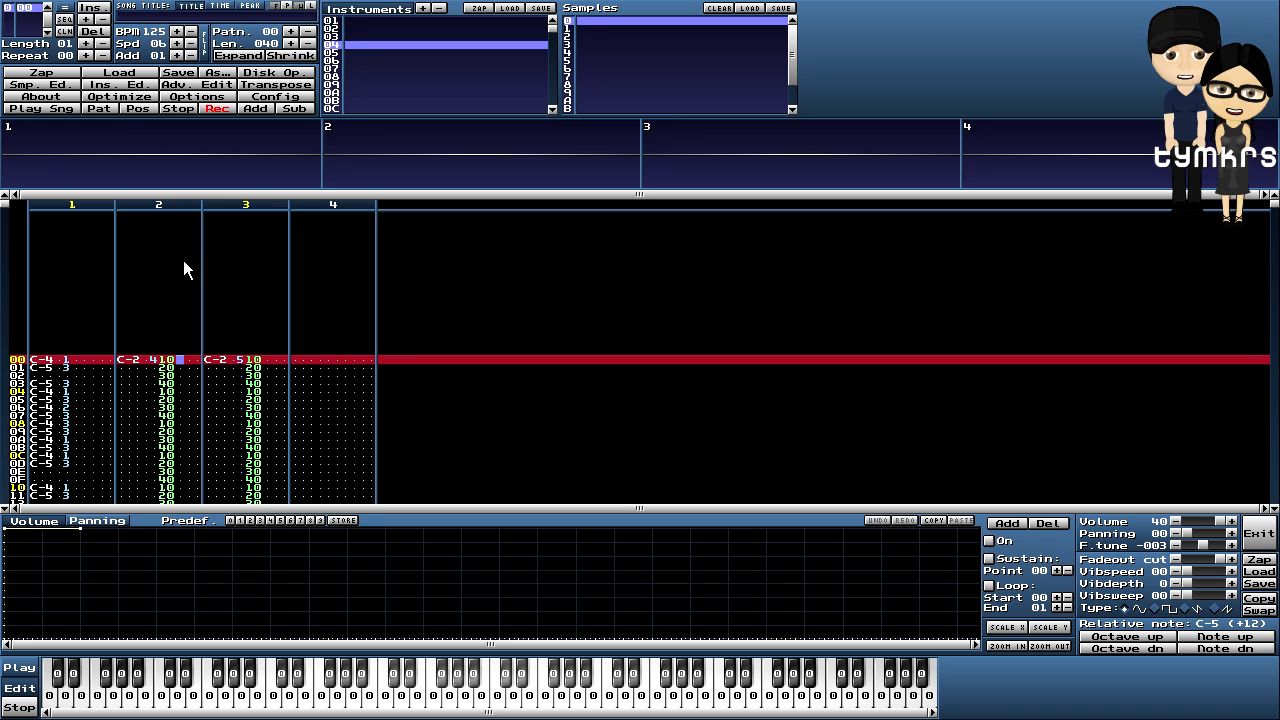
pyautogui.press('c')
pyautogui.write('40')
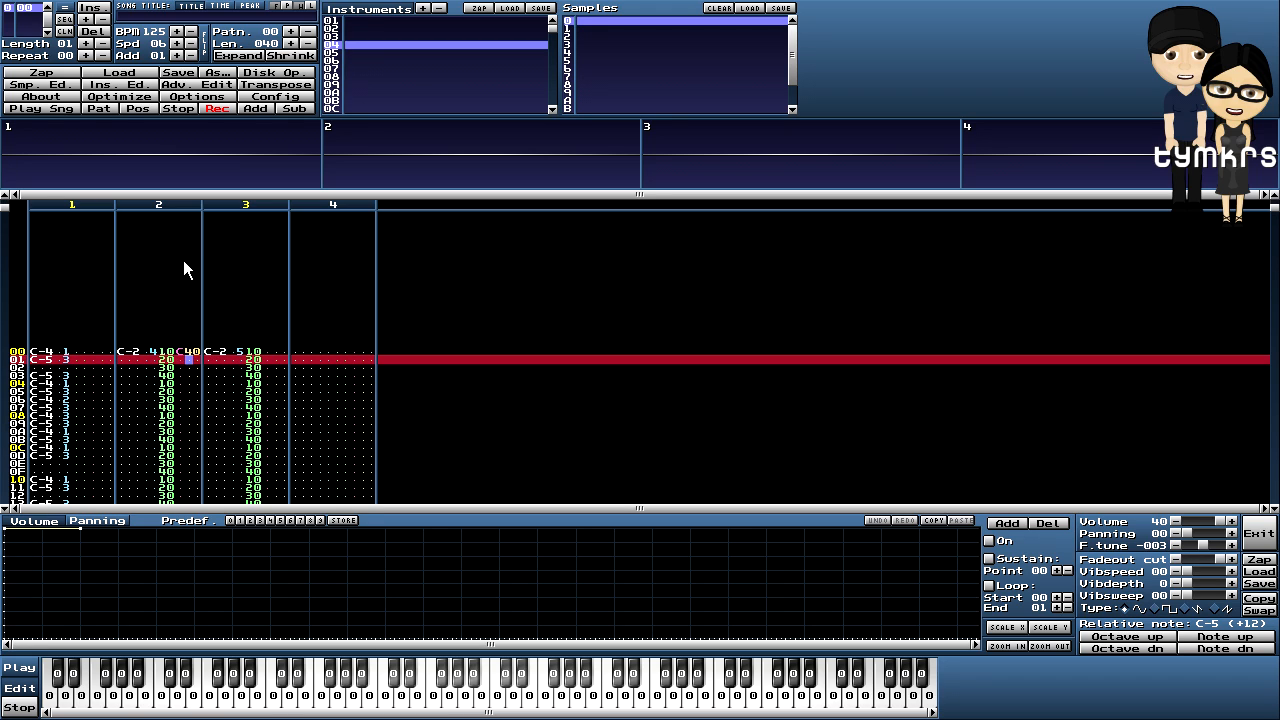
pyautogui.press('Up')
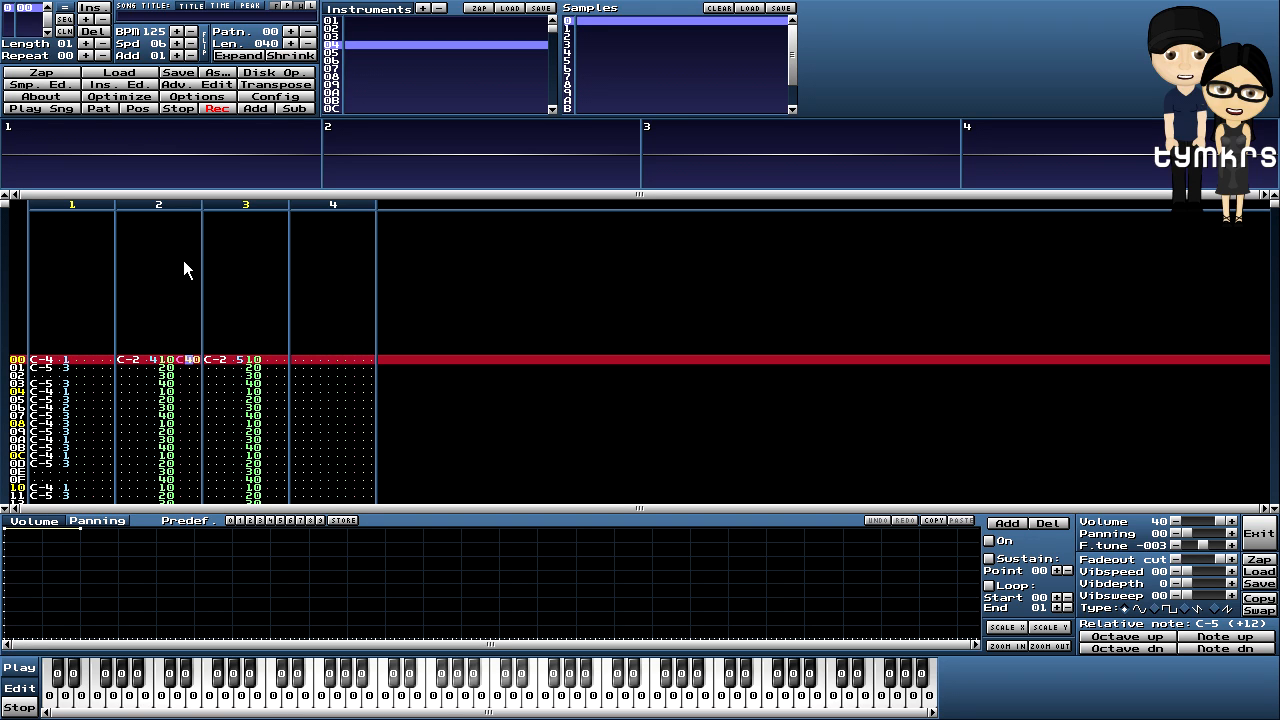
pyautogui.press('Left')
pyautogui.write('C')
pyautogui.press('Down')
pyautogui.press('Down')
pyautogui.press('Down')
pyautogui.press('Down')
pyautogui.press('Down')
pyautogui.press('Down')
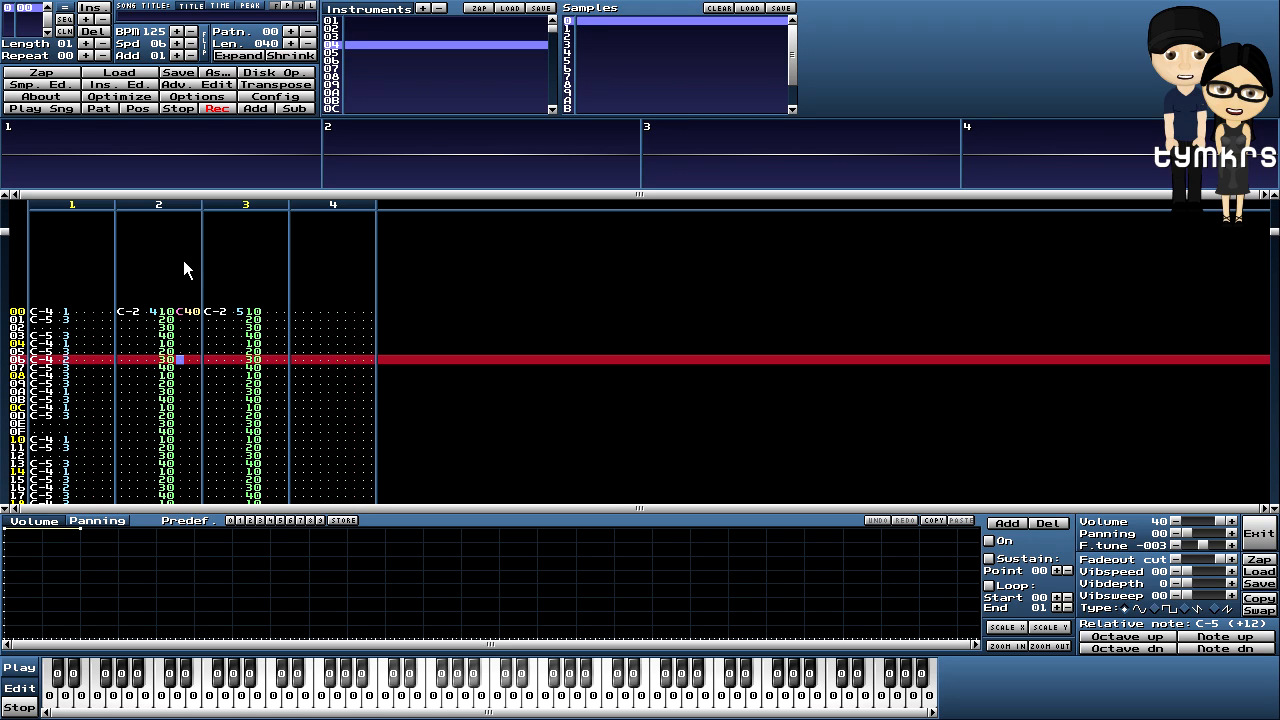
# - Add C00 at row 06 and C40 at row 08 in channel 2, then play and stop
pyautogui.write('C')
pyautogui.press('Down')
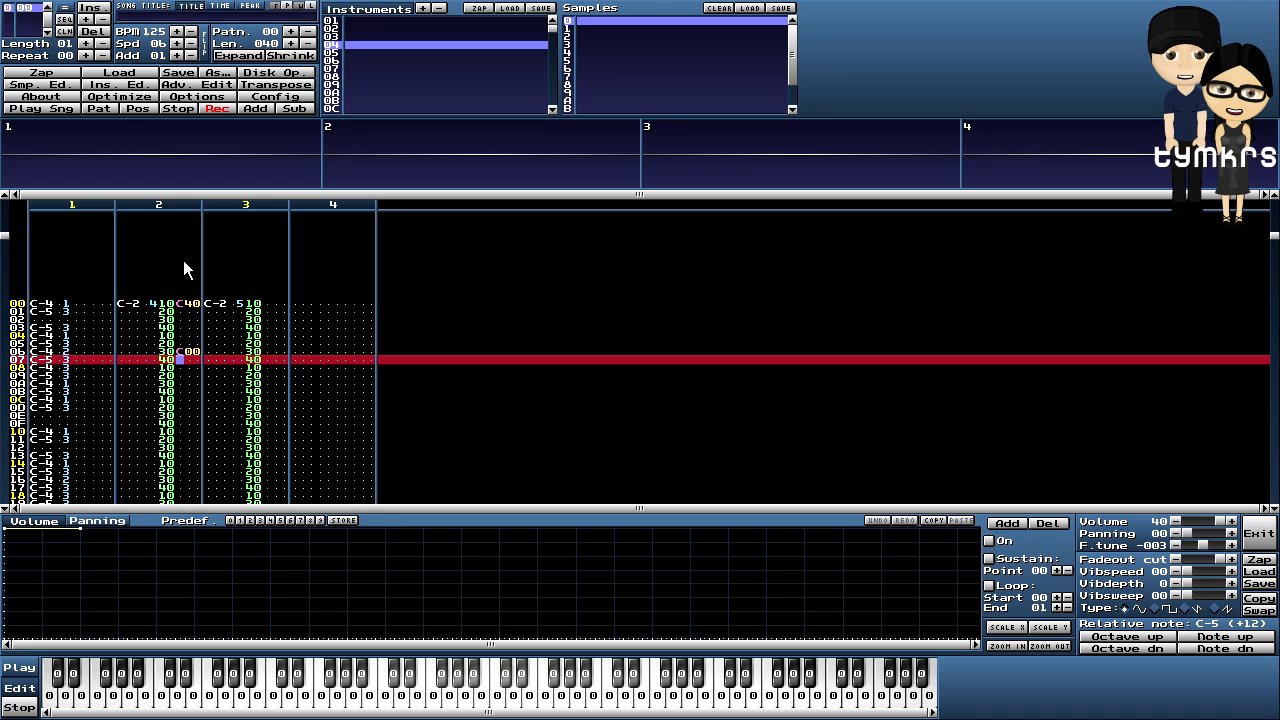
pyautogui.press('Down')
pyautogui.write('C')
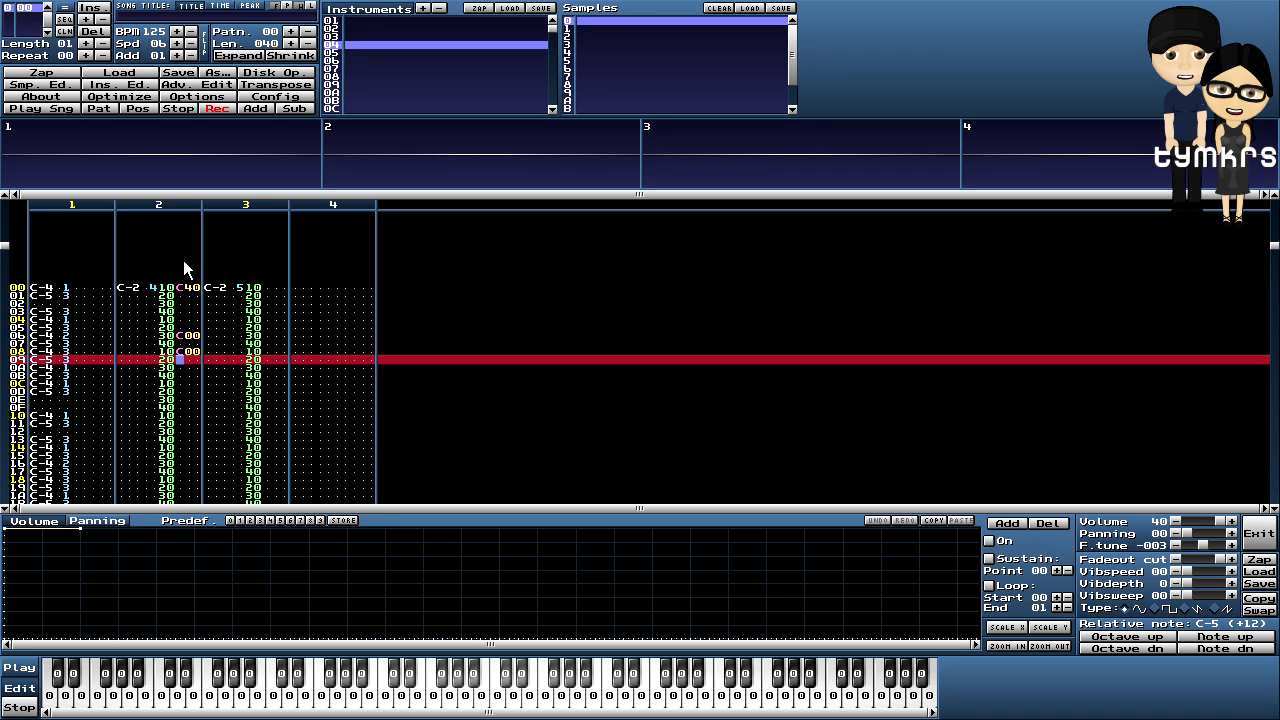
pyautogui.press('Up')
pyautogui.press('Right')
pyautogui.write('4')
pyautogui.click(104, 108)
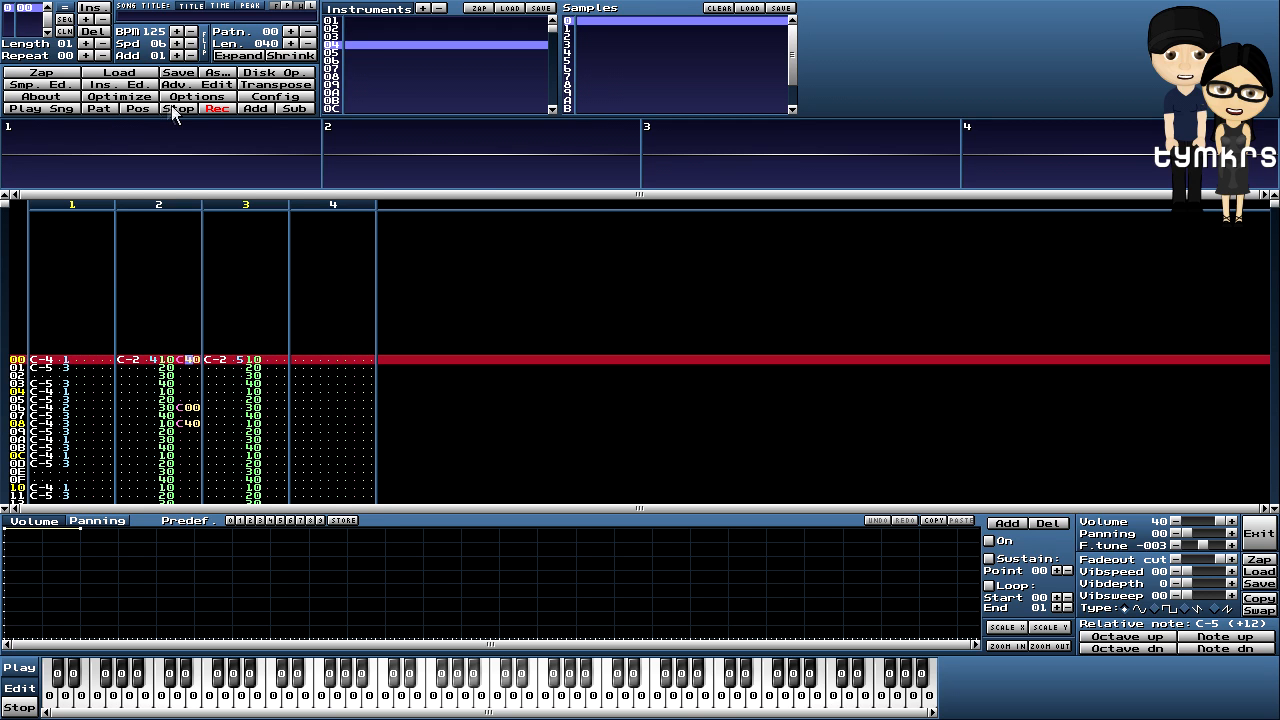
pyautogui.click(172, 108)
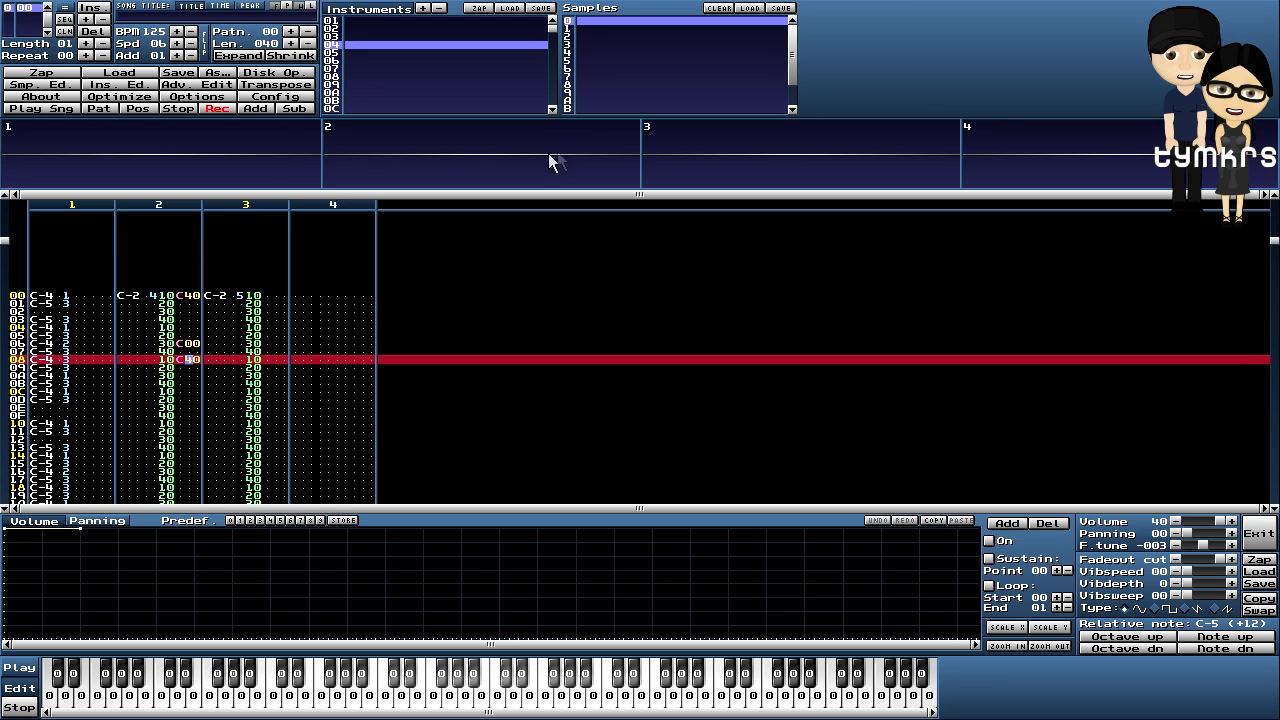
# - Mute channel 3, audition the pattern, and delete the C00 effect on row 06
pyautogui.click(761, 145)
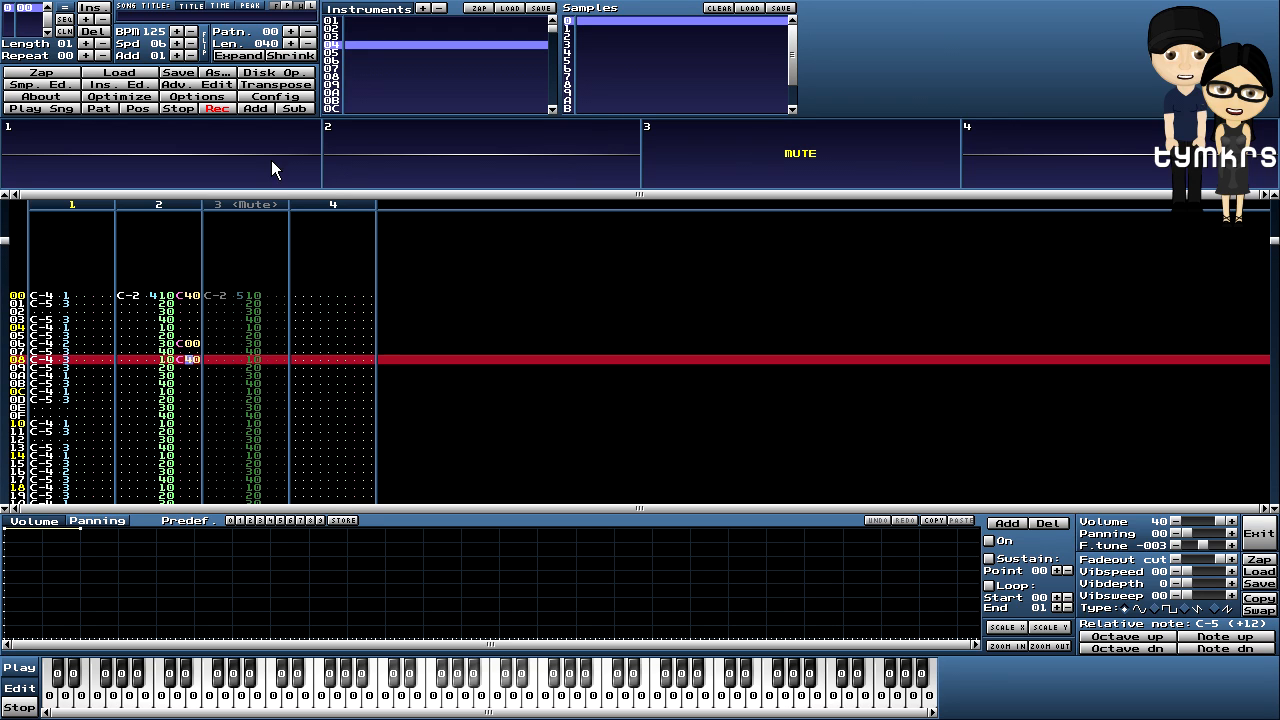
pyautogui.click(101, 108)
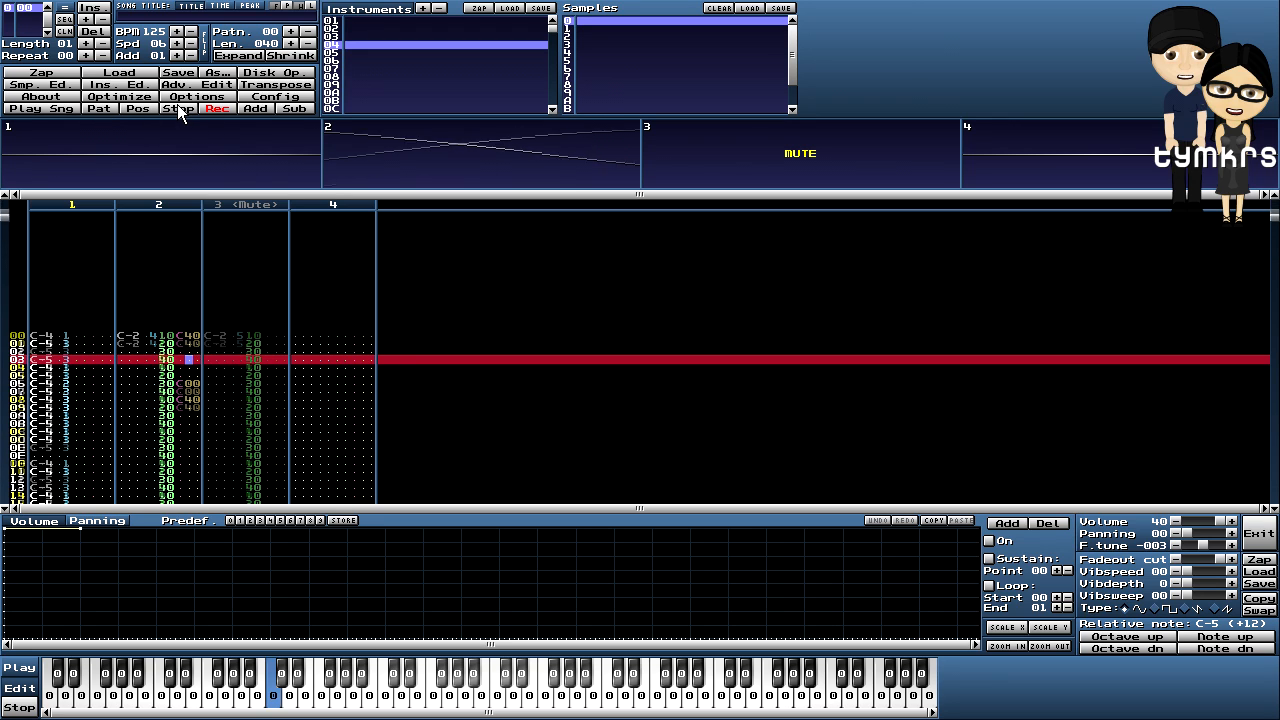
pyautogui.click(177, 104)
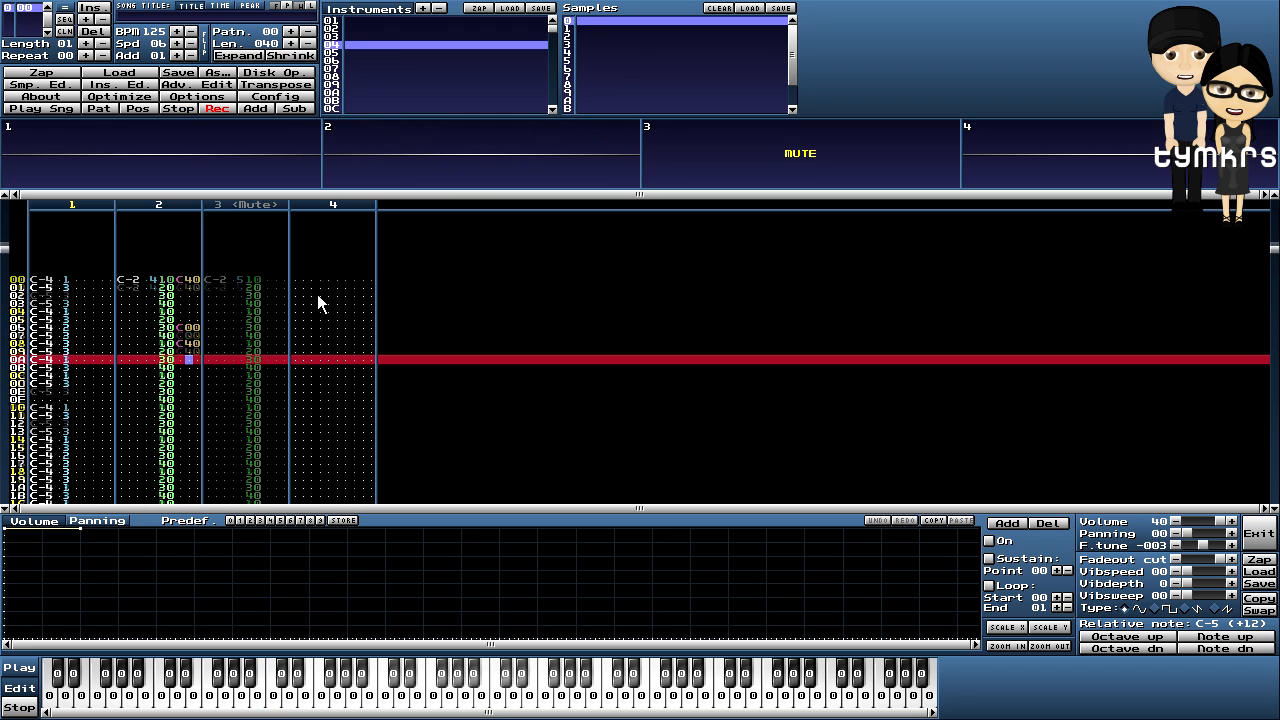
pyautogui.press('Up')
pyautogui.press('Up')
pyautogui.press('Left')
pyautogui.press('Delete')
# - Enter C00 at row 08 and C40 at row 0B in channel 2, then audition
pyautogui.press('Down')
pyautogui.press('Right')
pyautogui.write('0')
pyautogui.press('Down')
pyautogui.press('Down')
pyautogui.press('Left')
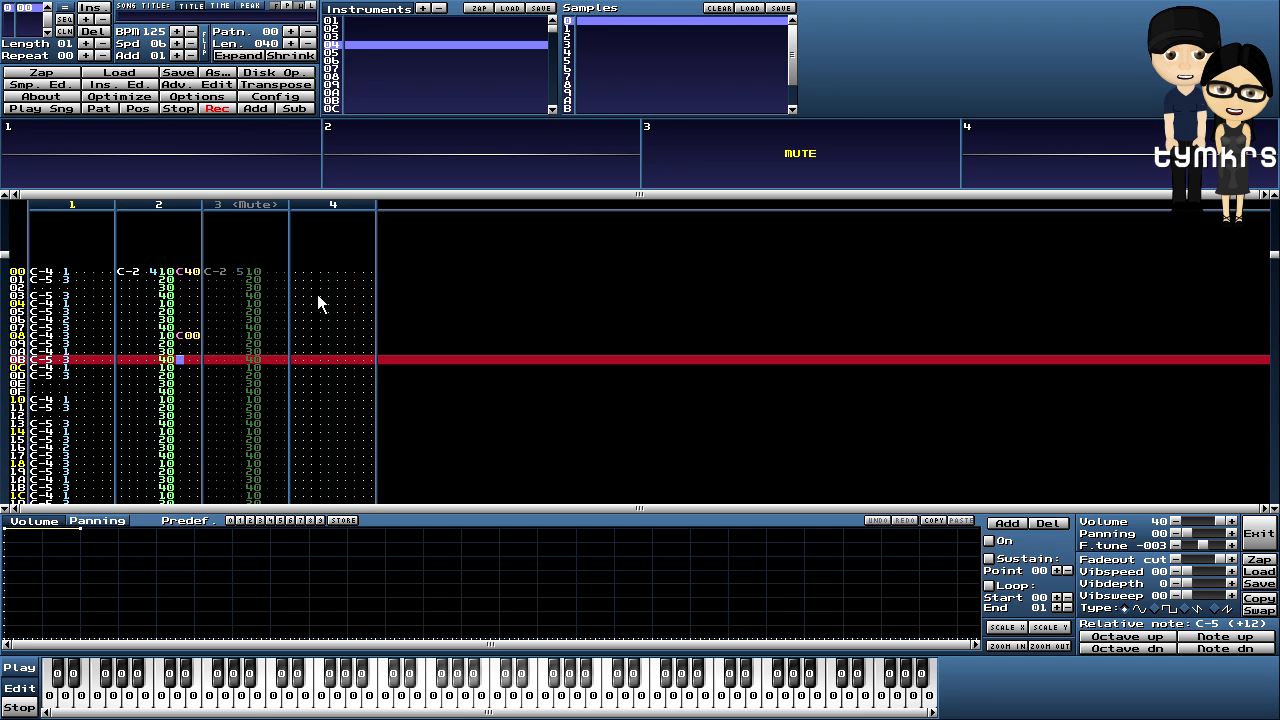
pyautogui.write('c4')
pyautogui.click(109, 110)
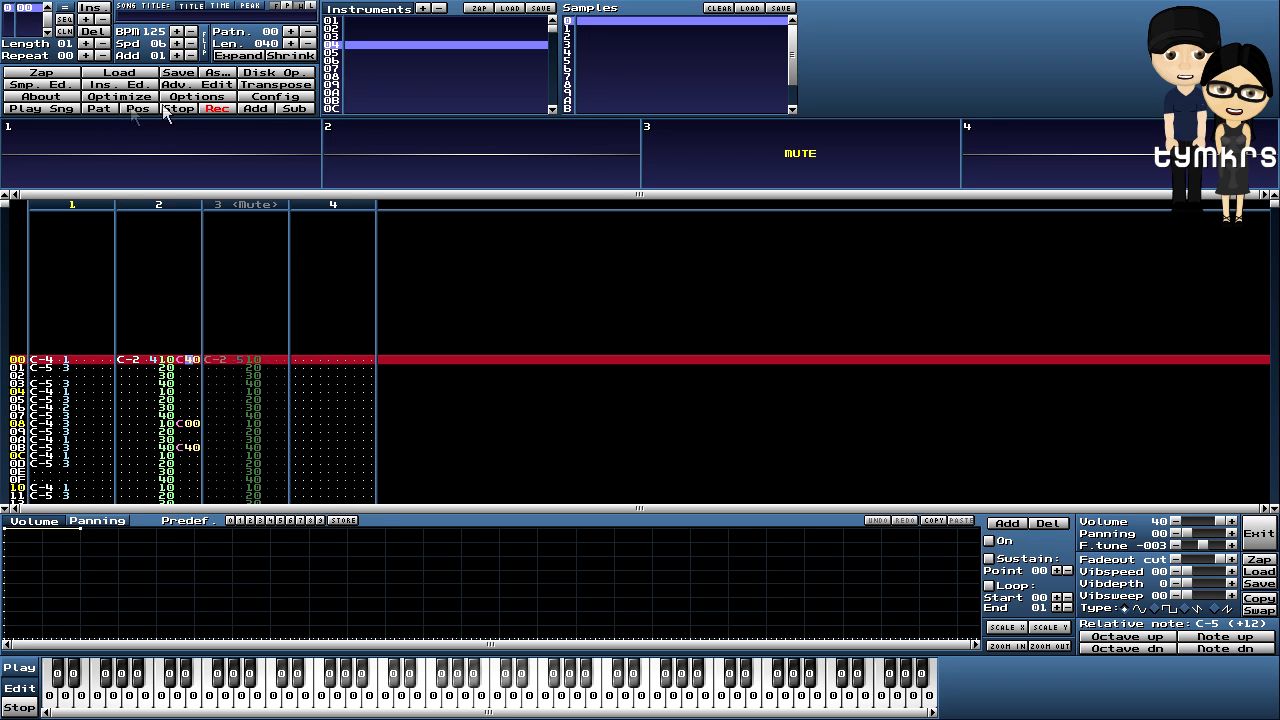
pyautogui.click(184, 108)
# - Add C00 at row 0D, audition, and mark channel 2's effects in the first 16-row block
pyautogui.scroll(5, 464, 321)
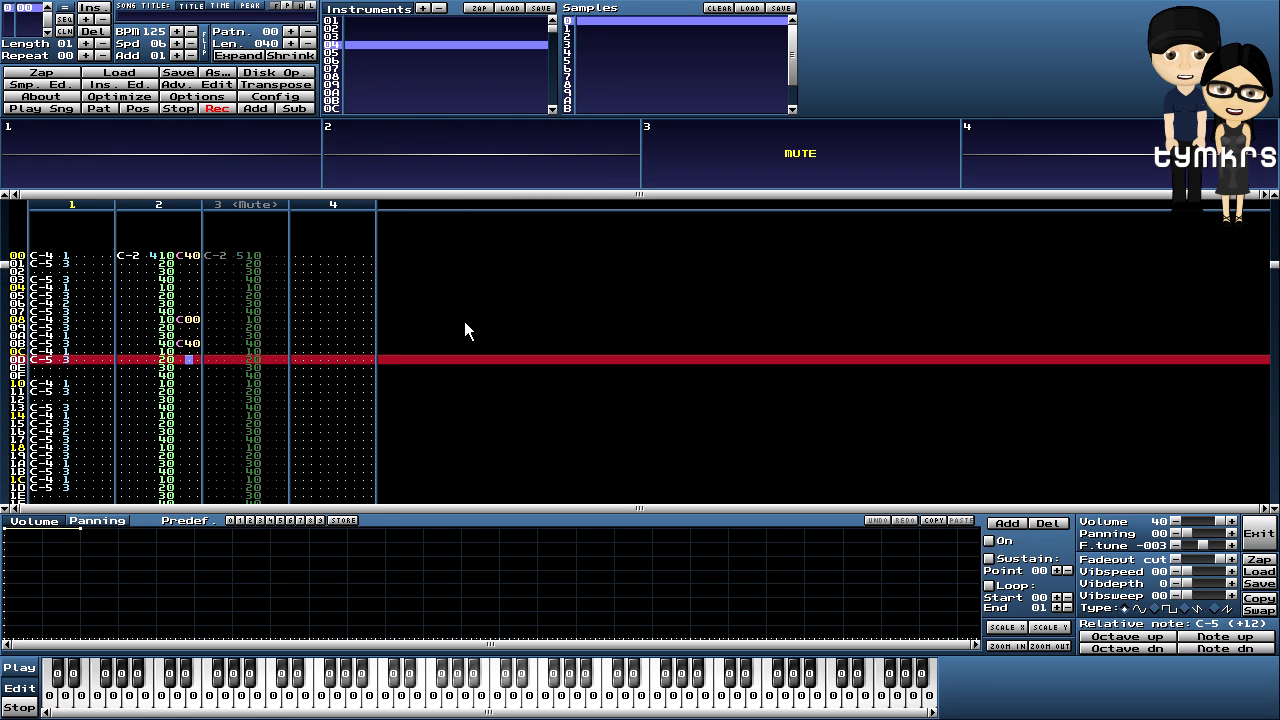
pyautogui.press('Left')
pyautogui.write('c')
pyautogui.press('Down')
pyautogui.press('Down')
pyautogui.press('Up')
pyautogui.press('Up')
pyautogui.press('Up')
pyautogui.click(99, 107)
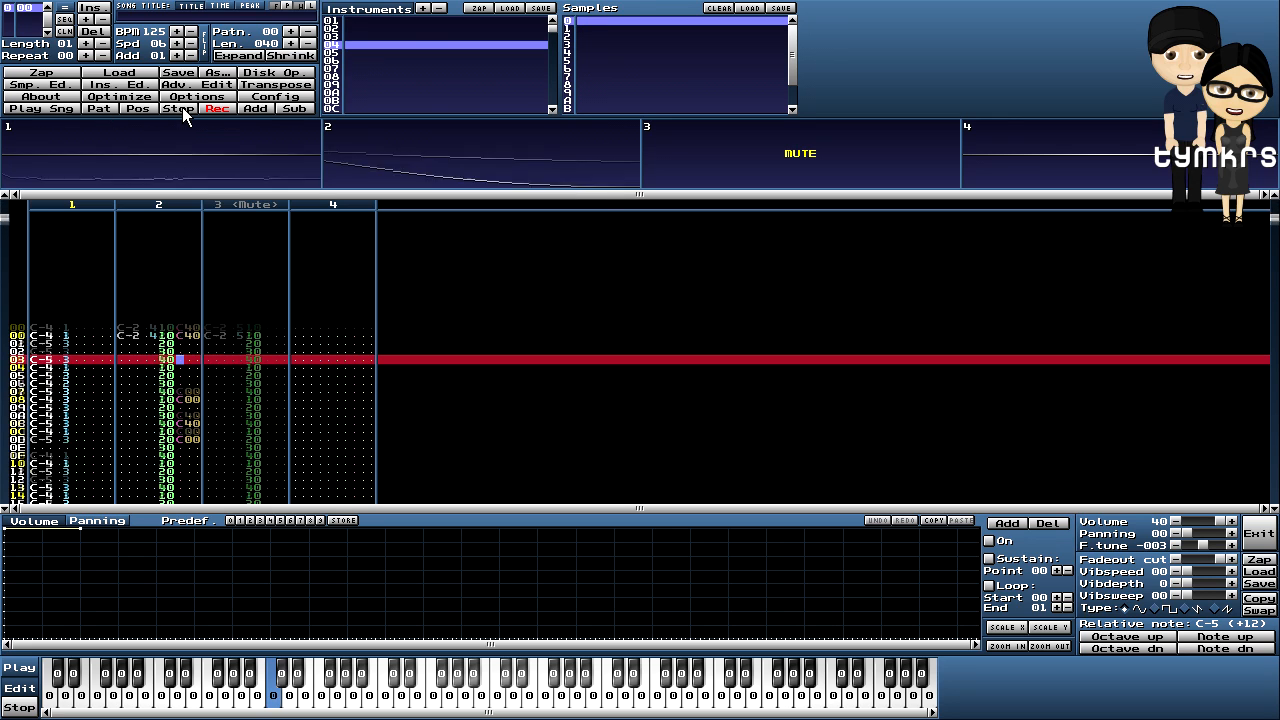
pyautogui.click(182, 107)
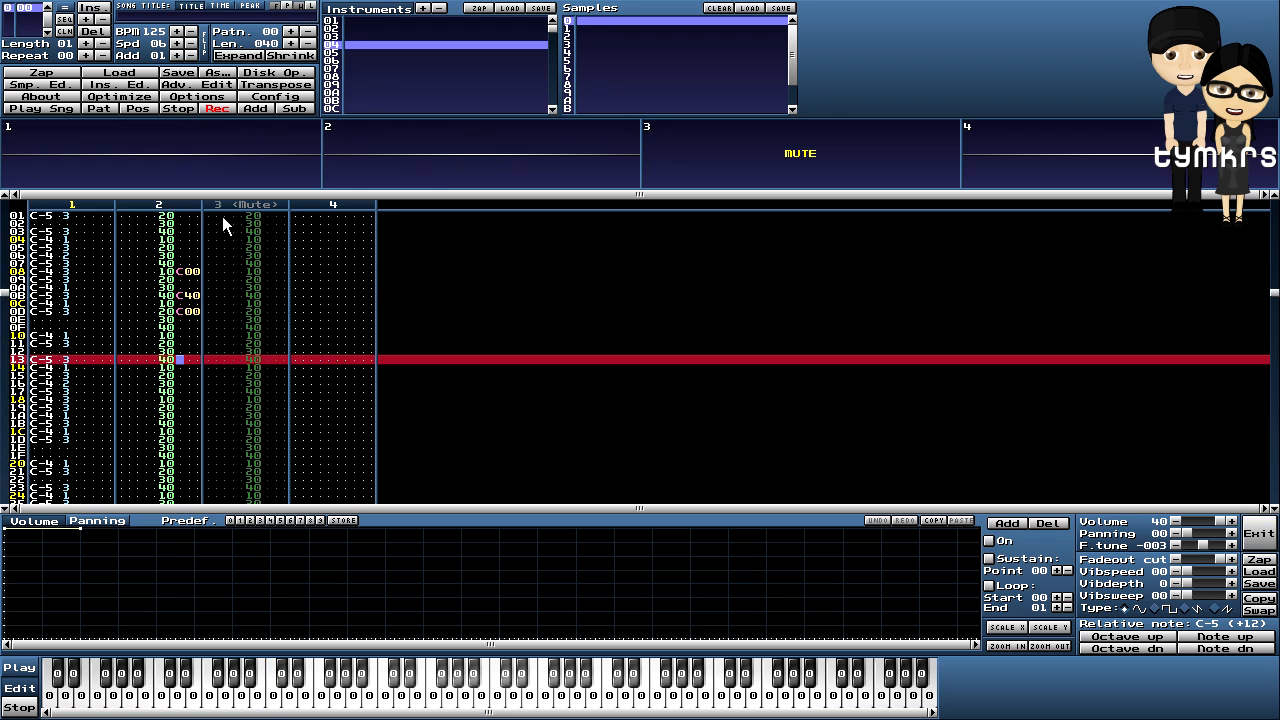
pyautogui.moveTo(186, 272); pyautogui.dragTo(199, 395)
# - Copy the C40/C00 effect block and paste it from row 10 through the remaining blocks
pyautogui.rightClick(184, 326)
pyautogui.click(211, 439)
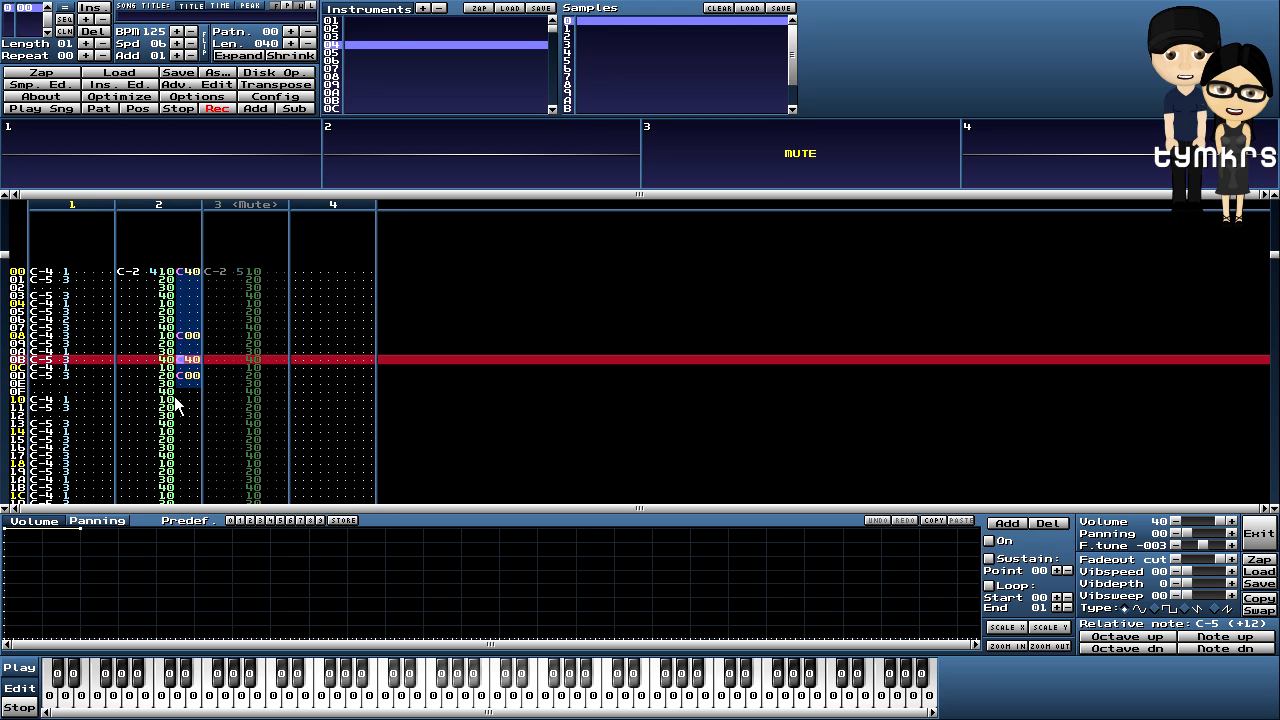
pyautogui.scroll(-4, 228, 391)
pyautogui.scroll(-1, 428, 352)
pyautogui.hotkey('alt', 'F5')
pyautogui.scroll(-15, 428, 352)
pyautogui.scroll(-14, 428, 352)
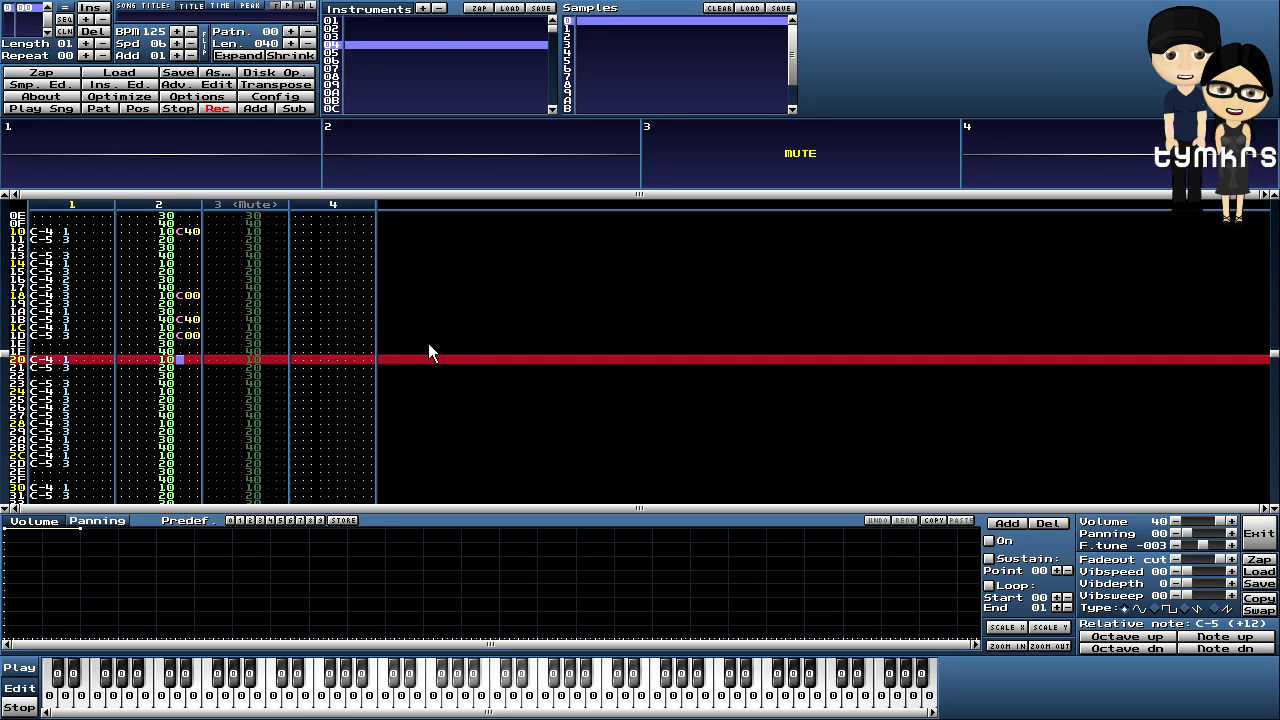
pyautogui.scroll(-3, 428, 352)
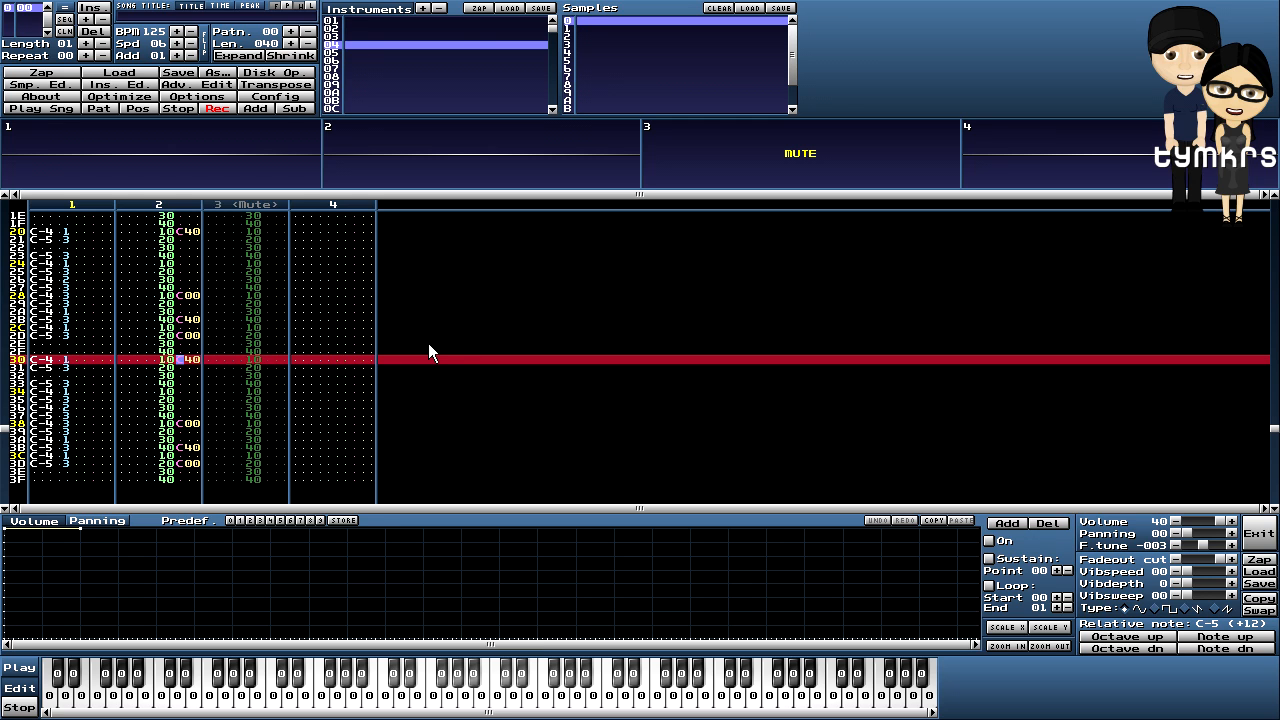
pyautogui.scroll(20, 297, 365)
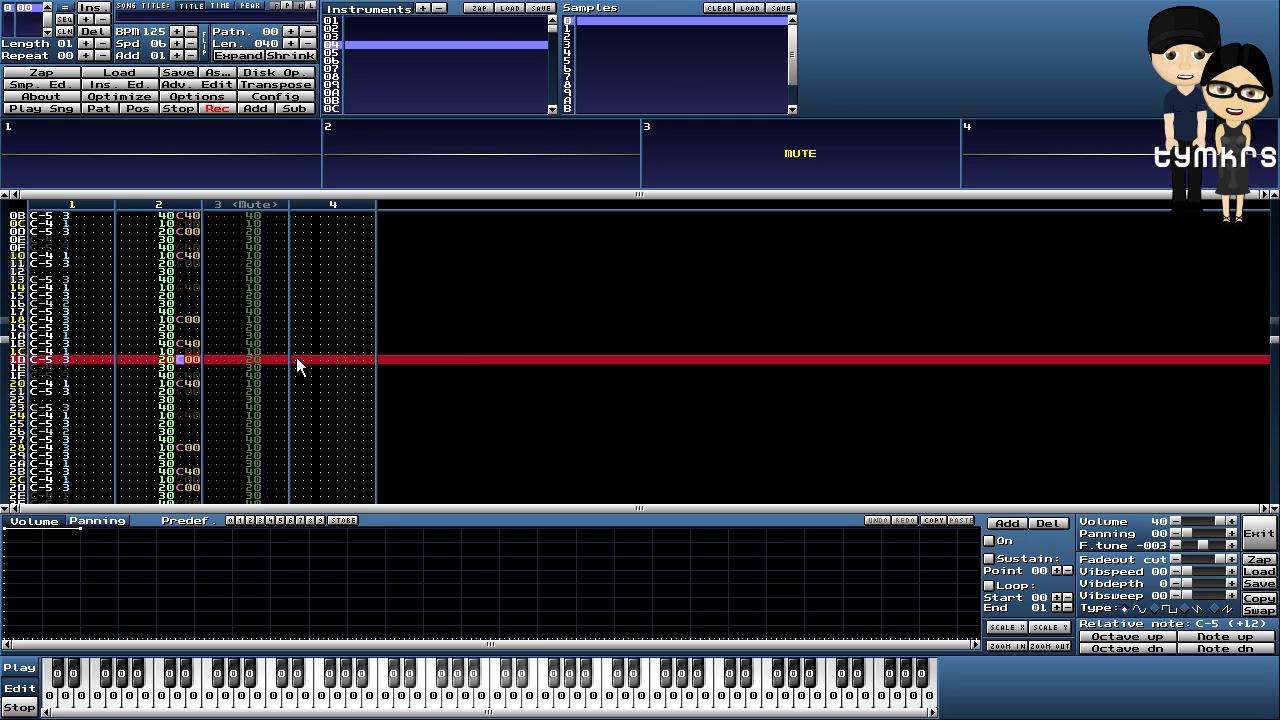
pyautogui.scroll(7, 185, 263)
# - Copy channel 2's full effect column, unmute channel 3, and place the cursor at its row 00
pyautogui.moveTo(177, 260); pyautogui.dragTo(193, 459)
pyautogui.rightClick(186, 391)
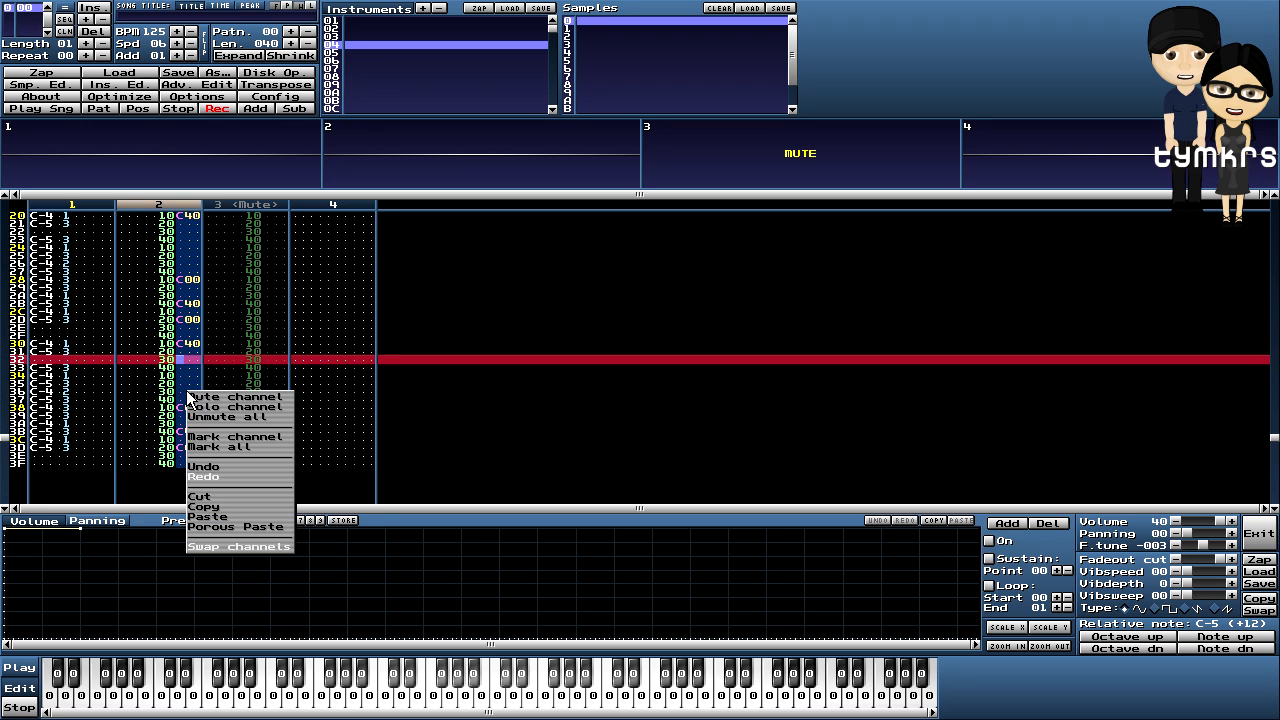
pyautogui.click(222, 505)
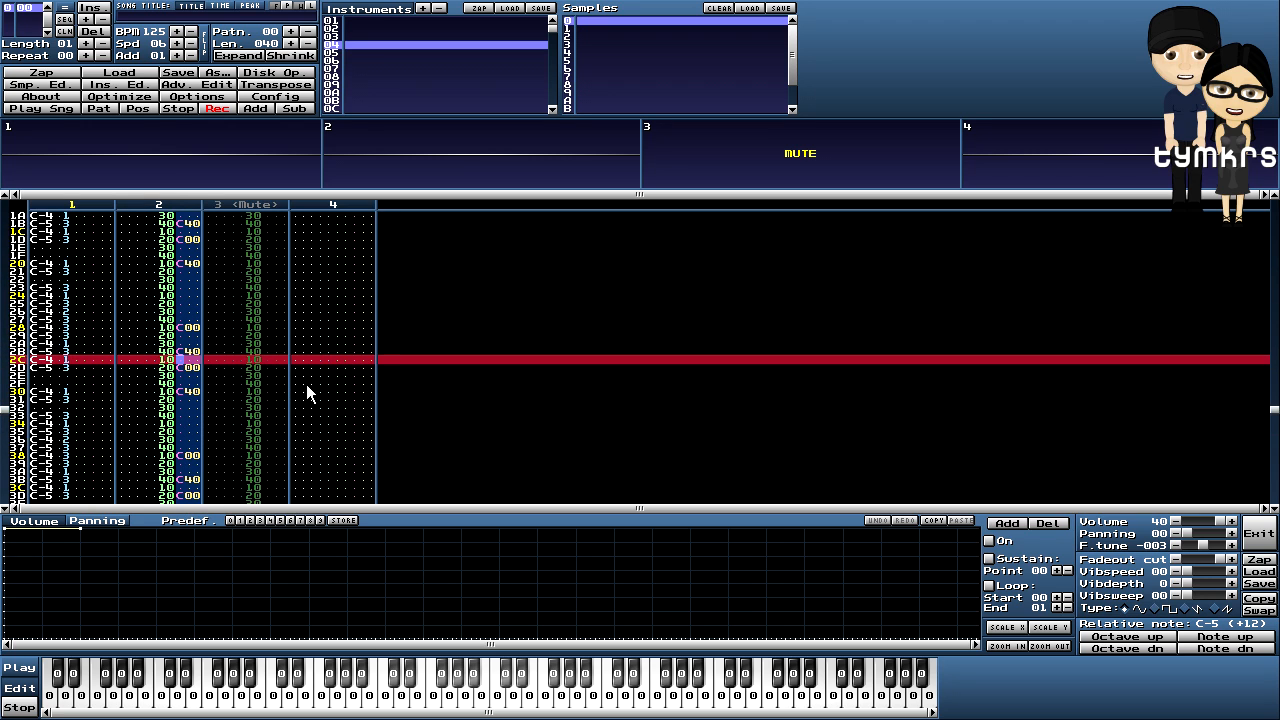
pyautogui.press('Up')
pyautogui.press('Up')
pyautogui.press('Up')
pyautogui.press('Up')
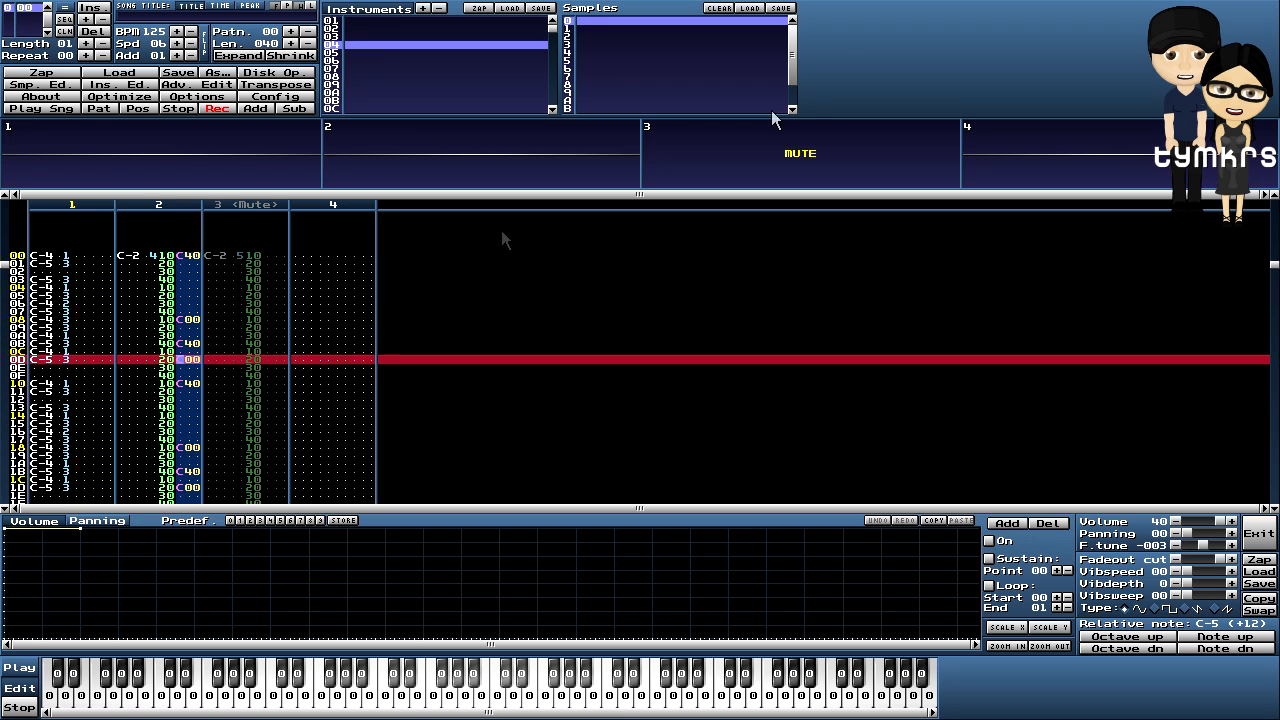
pyautogui.click(783, 154)
pyautogui.click(266, 256)
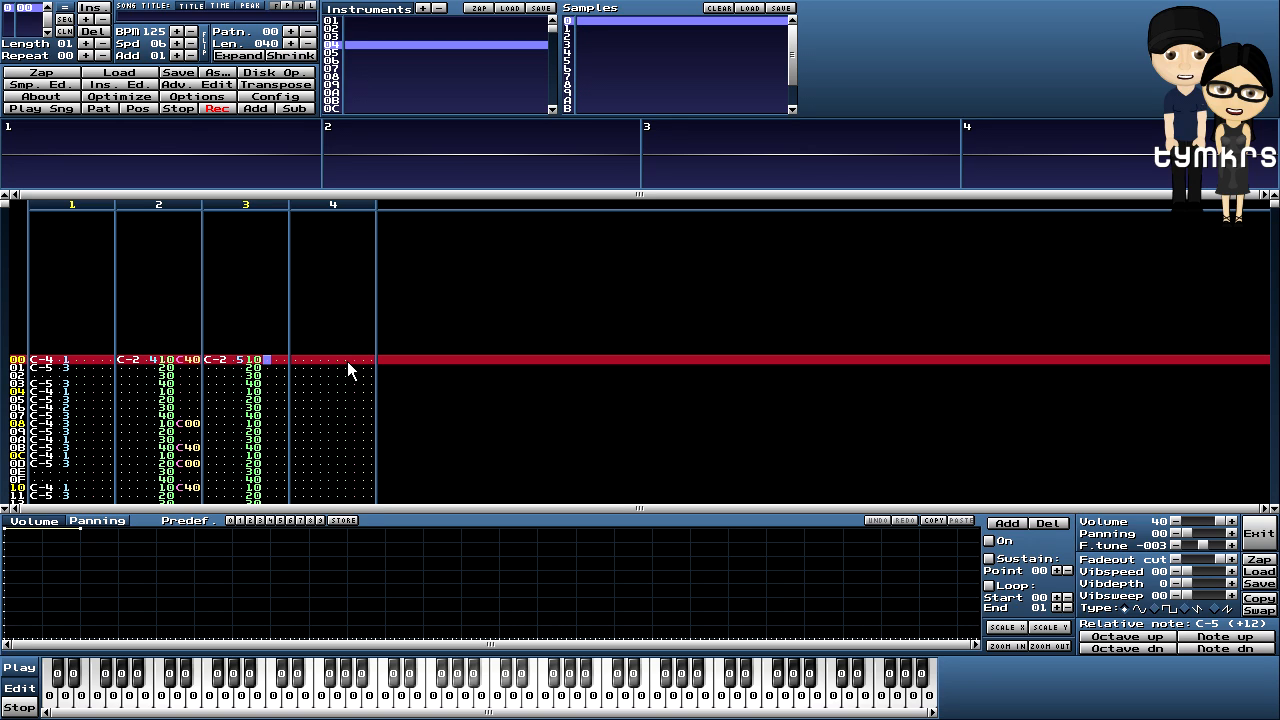
# - Paste channel 2's volume values and C40/C00 effects into channel 3, then play the whole pattern
pyautogui.hotkey('ctrl', 'v')
pyautogui.scroll(-5, 226, 316)
pyautogui.scroll(6, 228, 338)
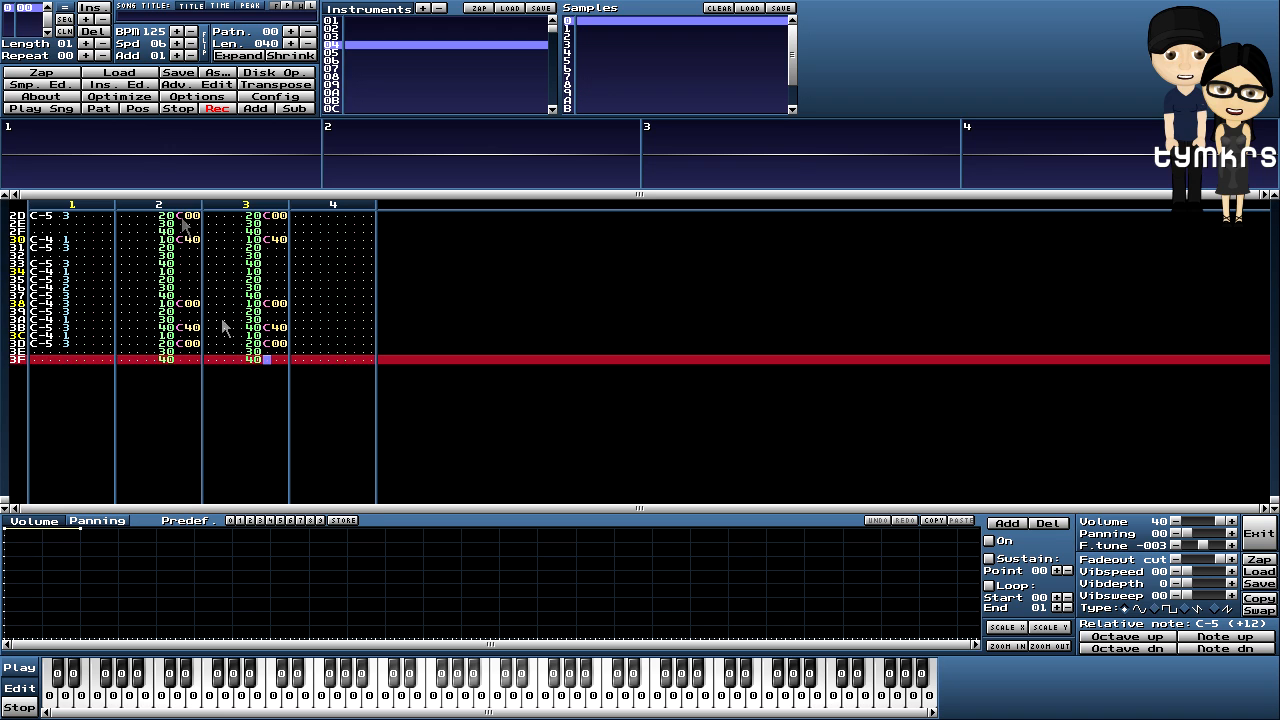
pyautogui.click(96, 107)
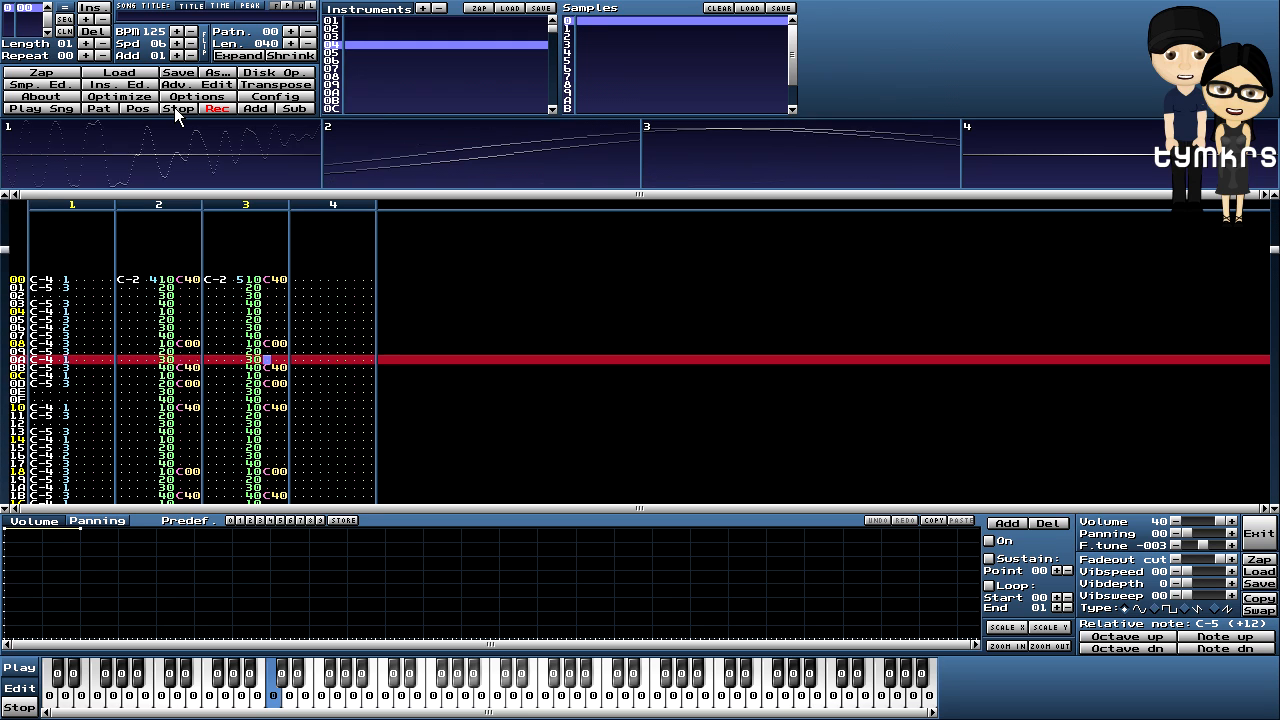
pyautogui.click(174, 107)
pyautogui.scroll(11, 434, 308)
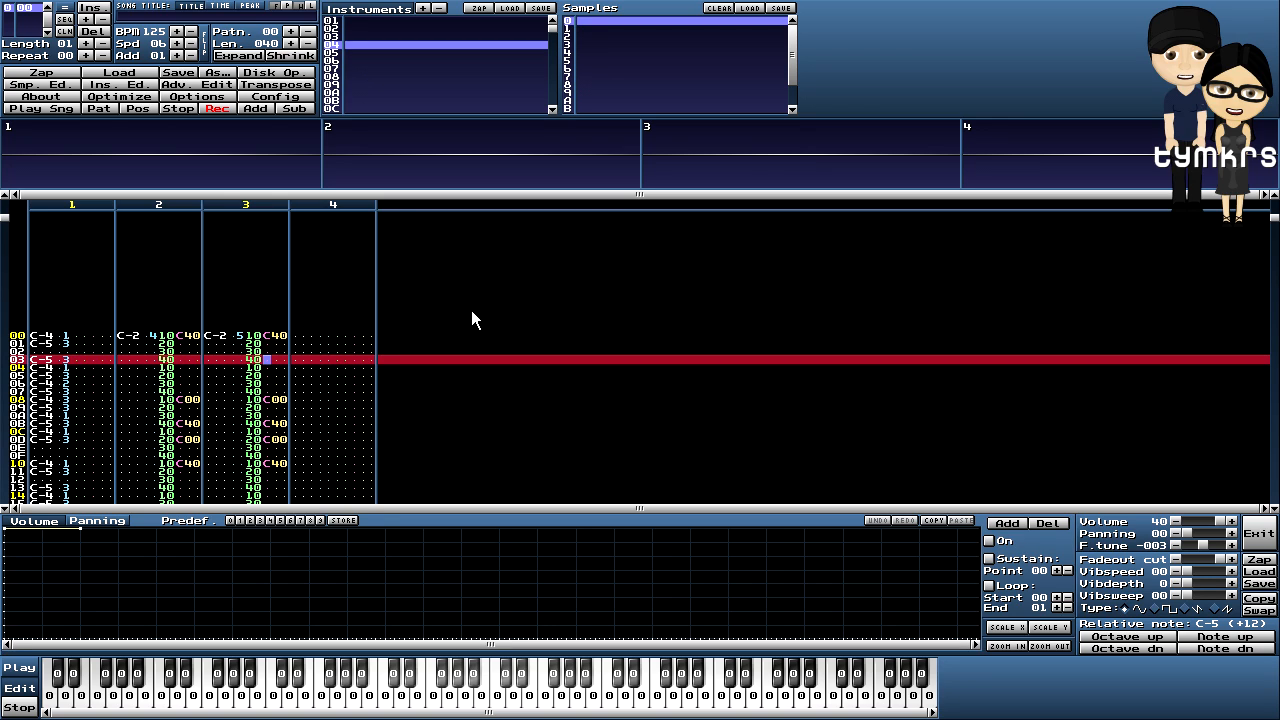
# - Enter volume slides A0A at row 02 and AA0 at row 05 in channel 3
pyautogui.scroll(1, 471, 318)
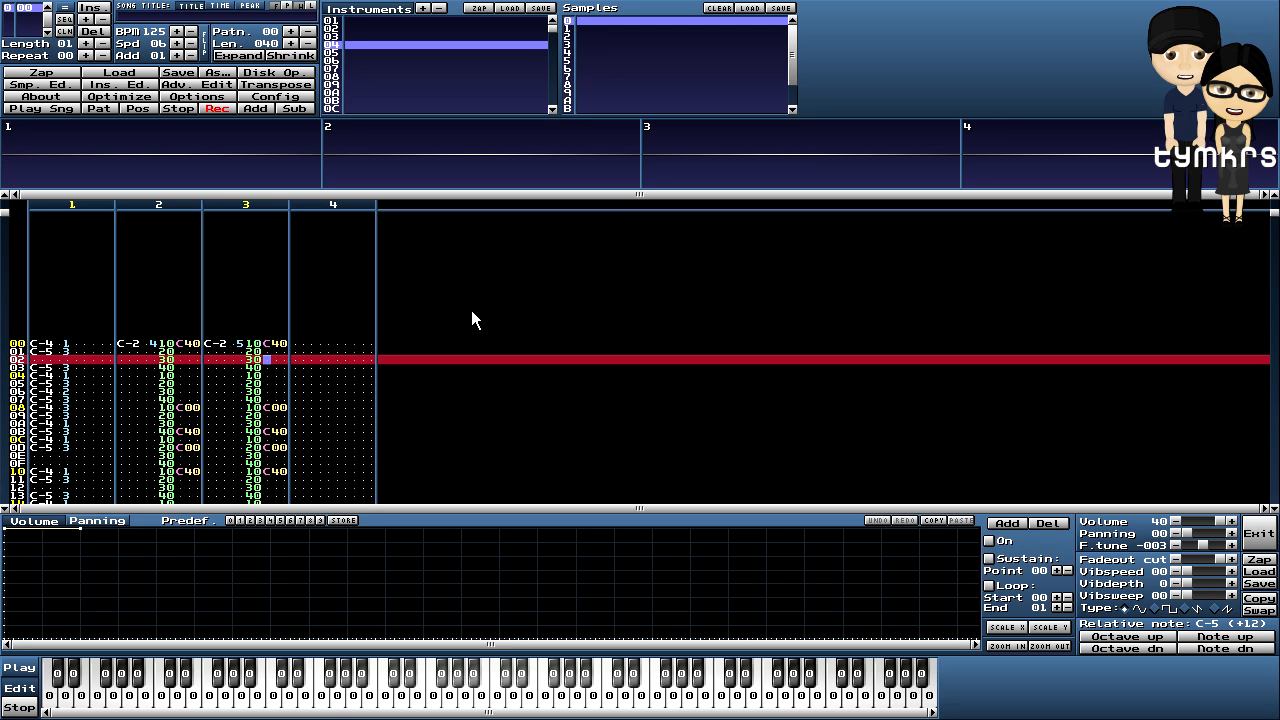
pyautogui.write('c')
pyautogui.press('Up')
pyautogui.write('a')
pyautogui.press('Right')
pyautogui.write('a')
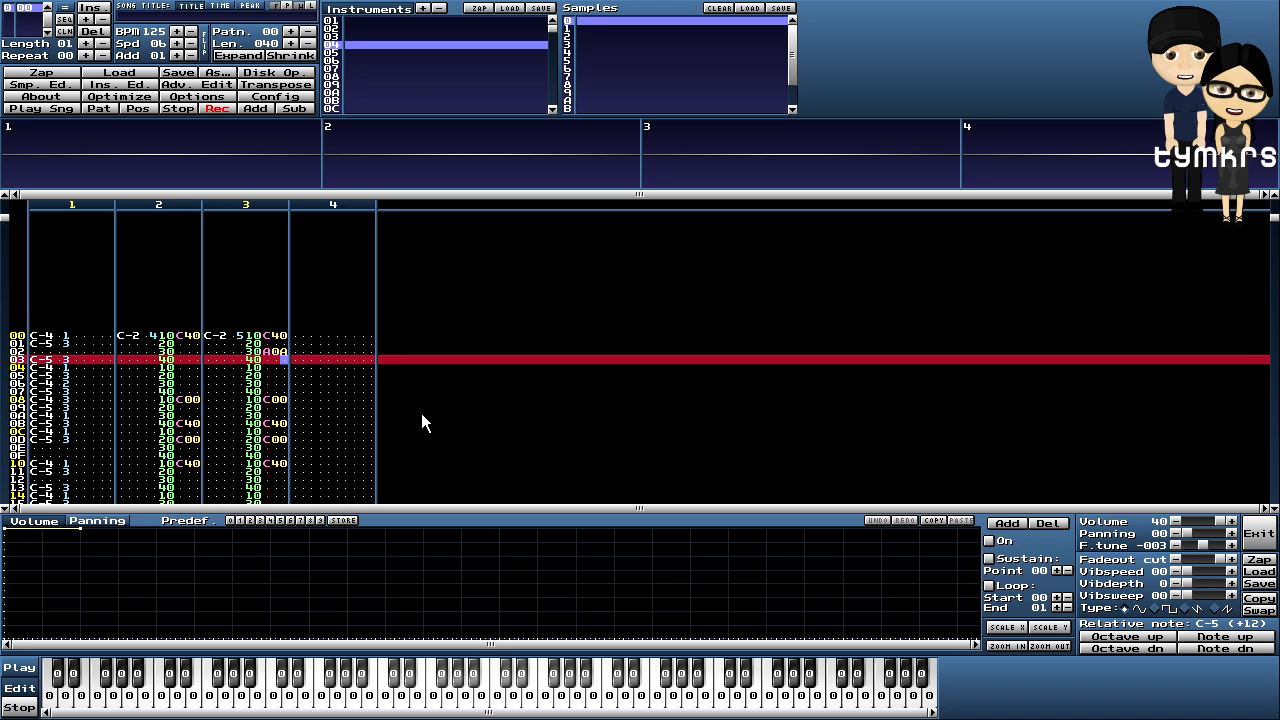
pyautogui.press('Down')
pyautogui.press('Down')
pyautogui.press('Left')
pyautogui.press('Left')
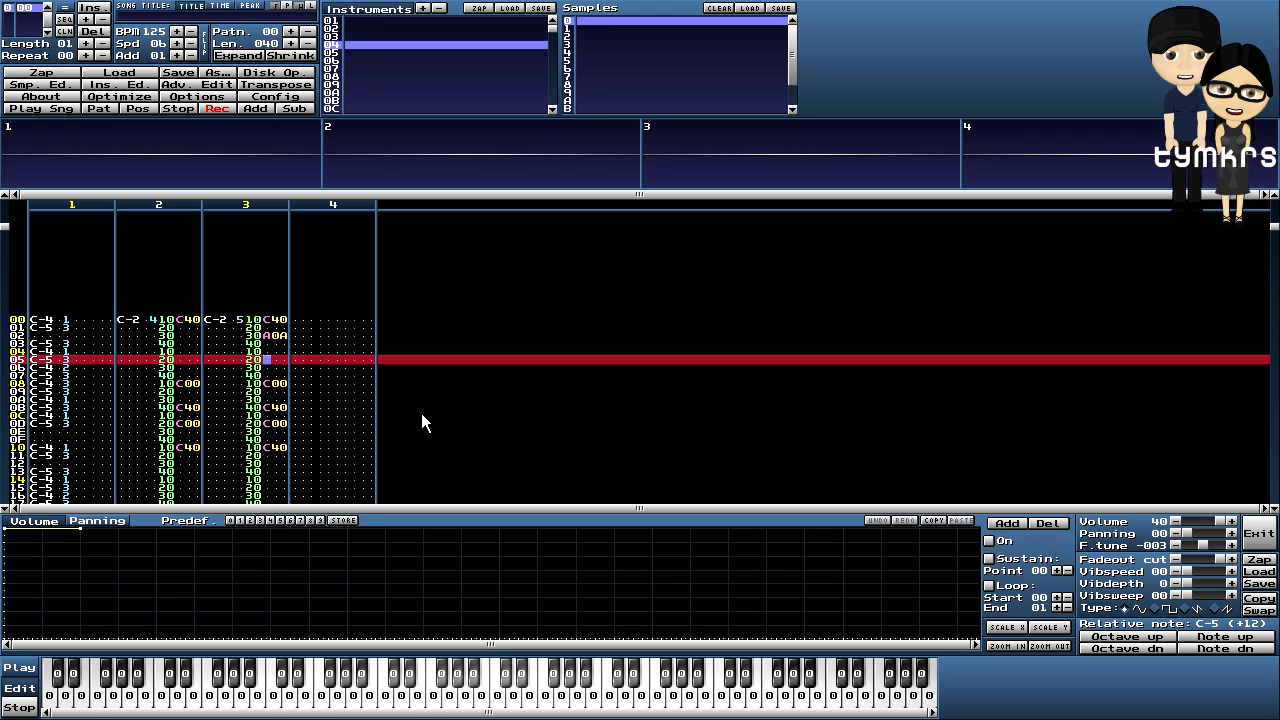
pyautogui.write('aa')
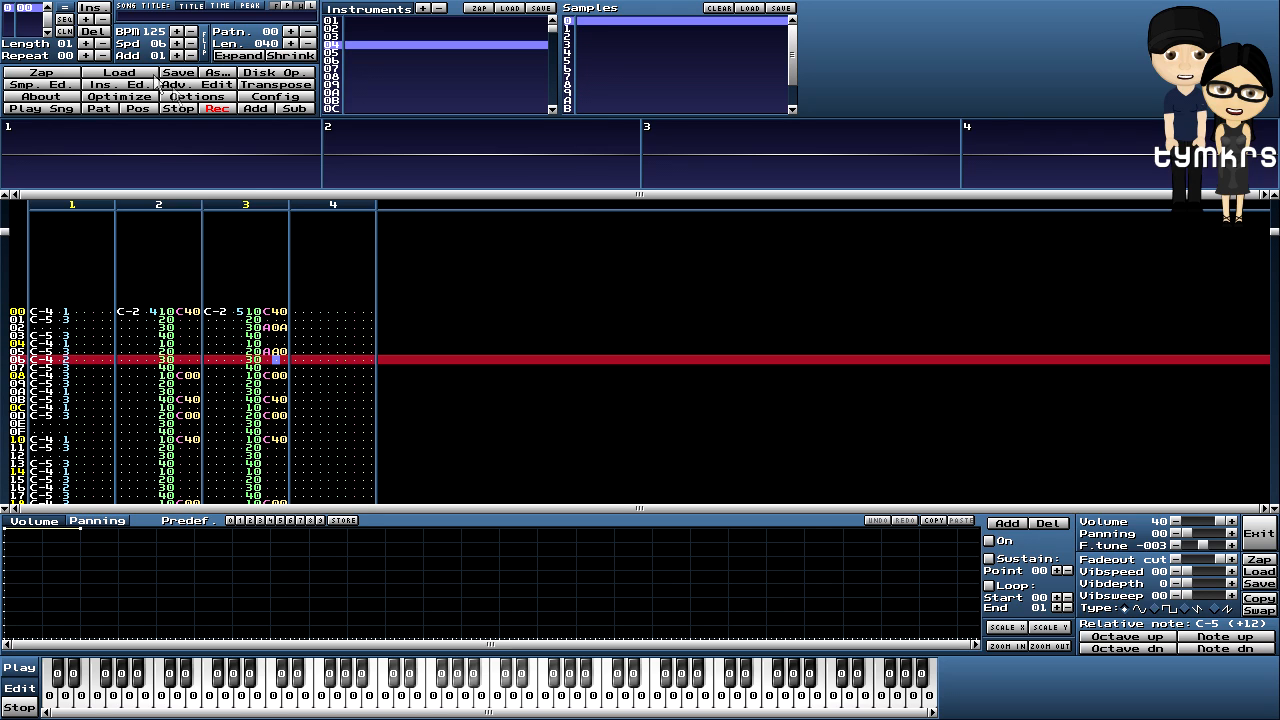
pyautogui.press('Up')
pyautogui.press('Up')
pyautogui.press('Up')
pyautogui.press('Up')
# - Enter the same A0A at row 02 and AA0 at row 05 in channel 2, then play
pyautogui.press('Left')
pyautogui.press('Left')
pyautogui.press('Left')
pyautogui.press('Left')
pyautogui.press('Left')
pyautogui.press('Left')
pyautogui.press('Left')
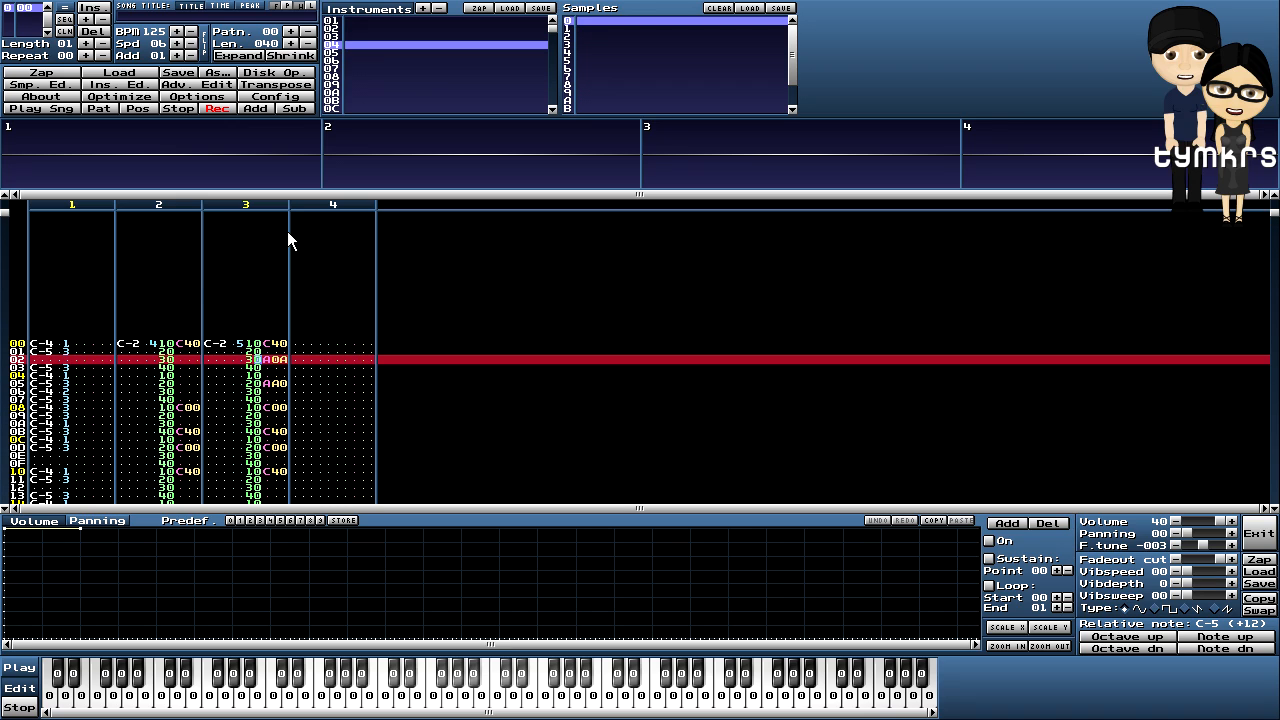
pyautogui.press('Left')
pyautogui.press('Left')
pyautogui.write('a0a')
pyautogui.press('Down')
pyautogui.press('Down')
pyautogui.press('Left')
pyautogui.press('Left')
pyautogui.write('a')
pyautogui.press('Right')
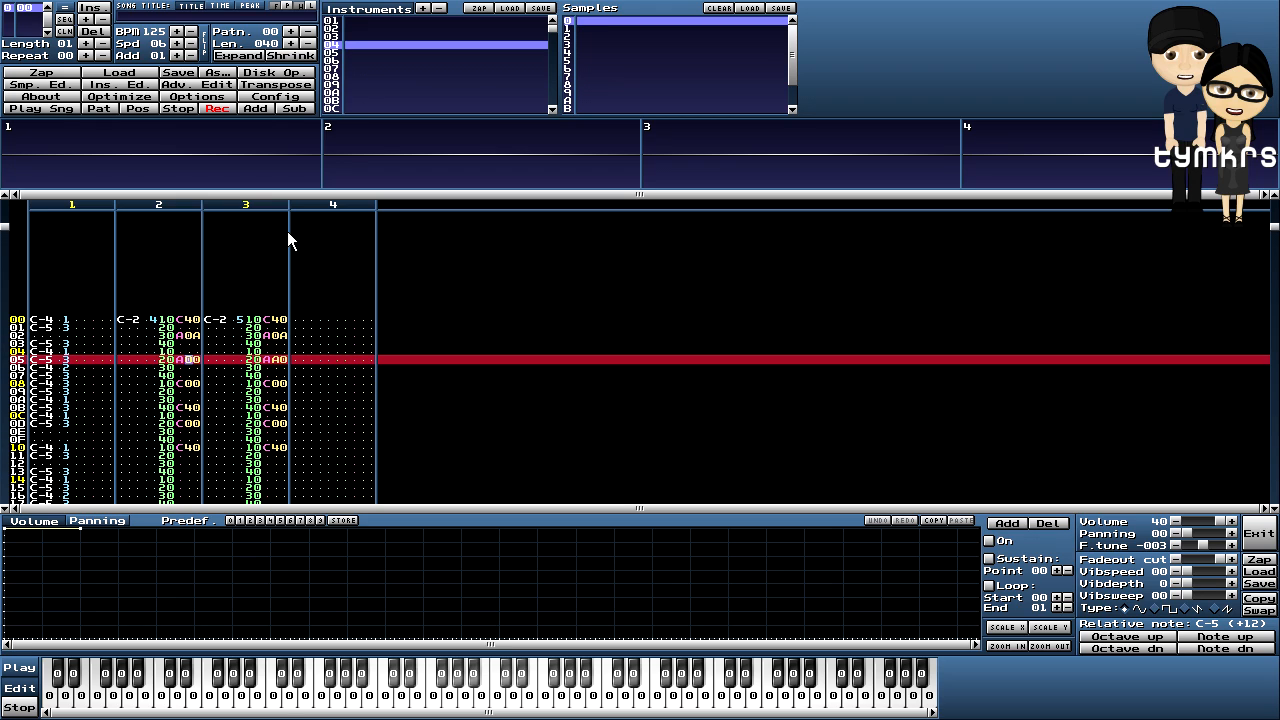
pyautogui.click(100, 108)
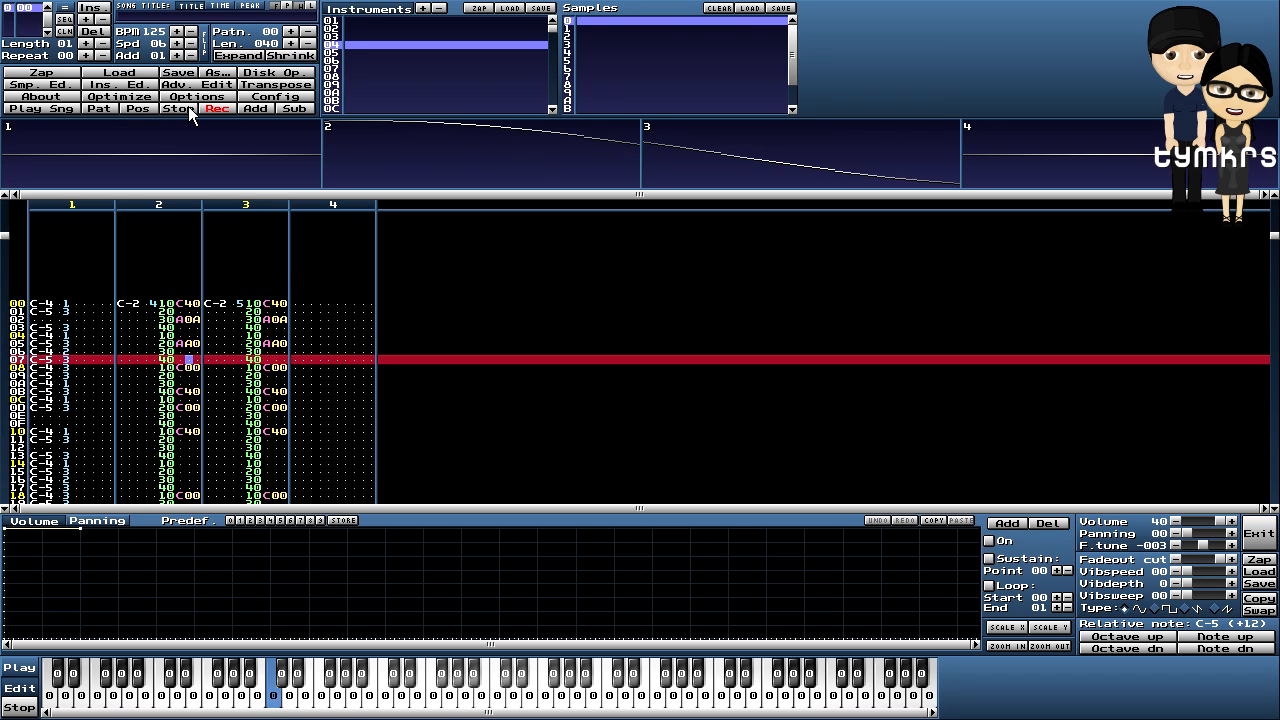
# - Copy channel 2's A0A/AA0 slide block and paste it at rows 12 and 23
pyautogui.click(188, 106)
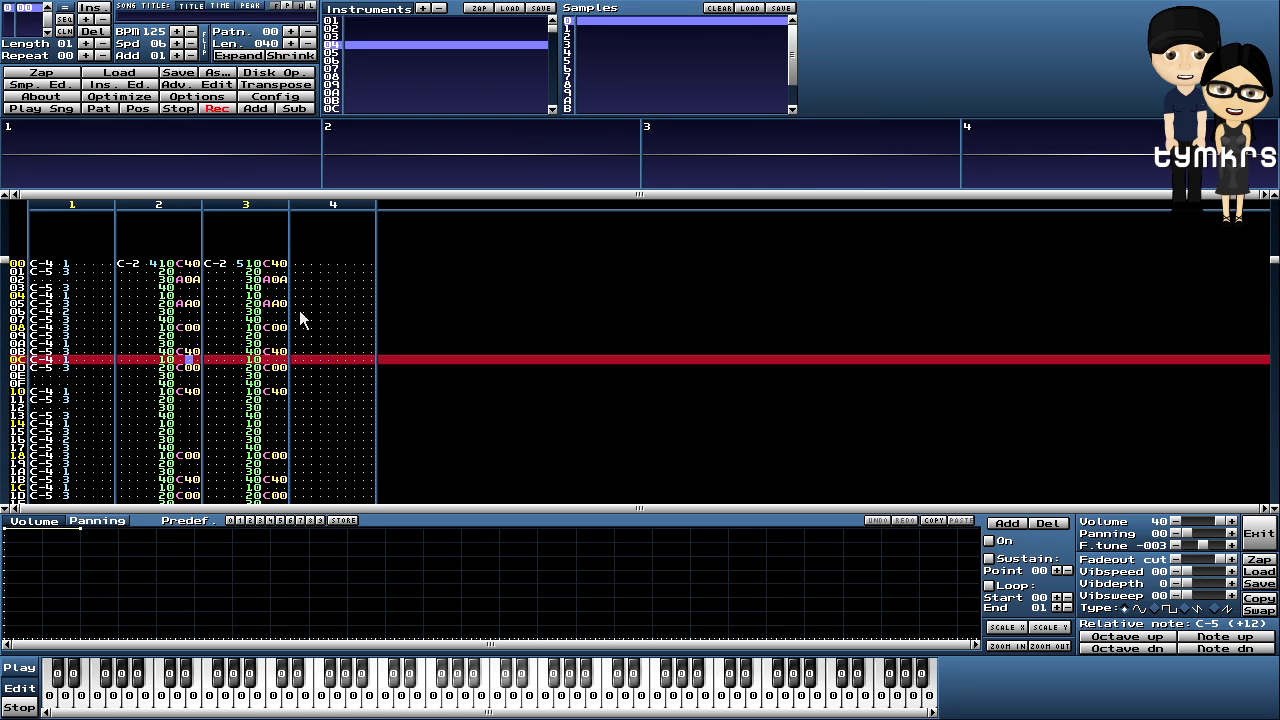
pyautogui.rightClick(197, 306)
pyautogui.click(213, 406)
pyautogui.click(182, 405)
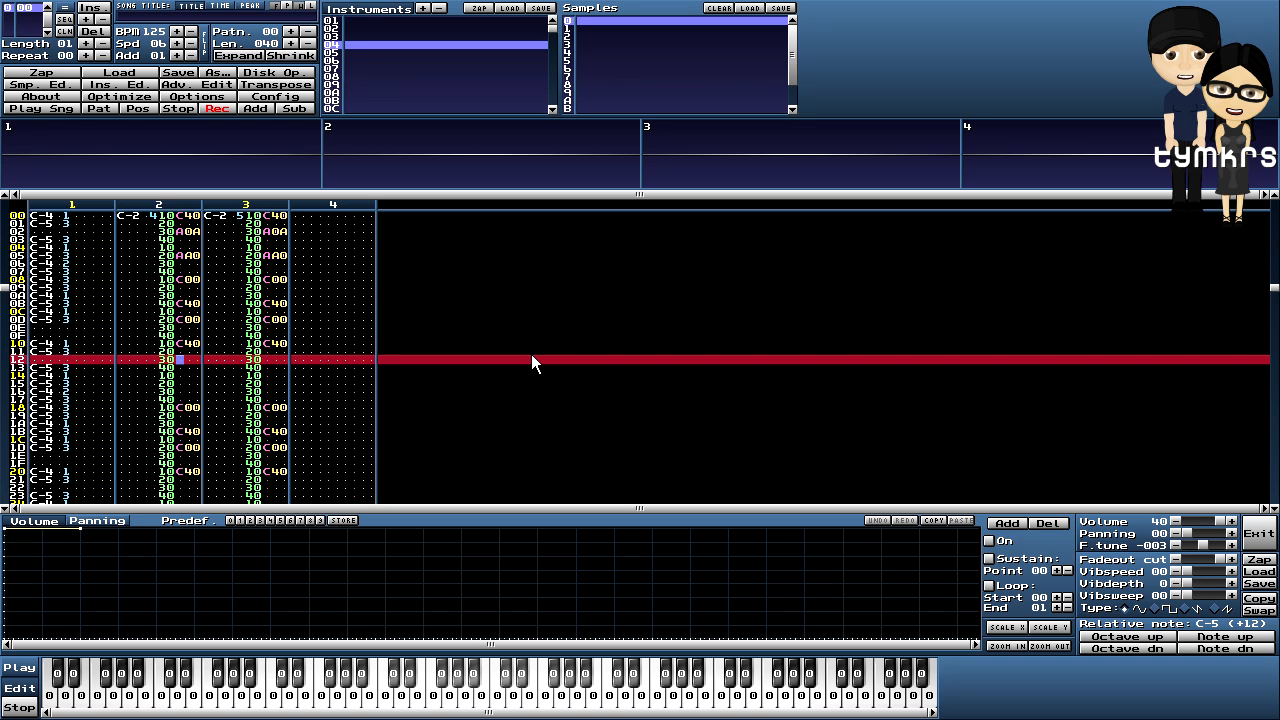
pyautogui.hotkey('ctrl', 'v')
pyautogui.press('Down')
pyautogui.press('Down')
pyautogui.press('Down')
pyautogui.press('Down')
pyautogui.press('Down')
pyautogui.press('Down')
pyautogui.press('Down')
pyautogui.press('Down')
pyautogui.press('Down')
pyautogui.press('Down')
pyautogui.press('Down')
pyautogui.press('Down')
pyautogui.press('Down')
pyautogui.press('Down')
pyautogui.press('Down')
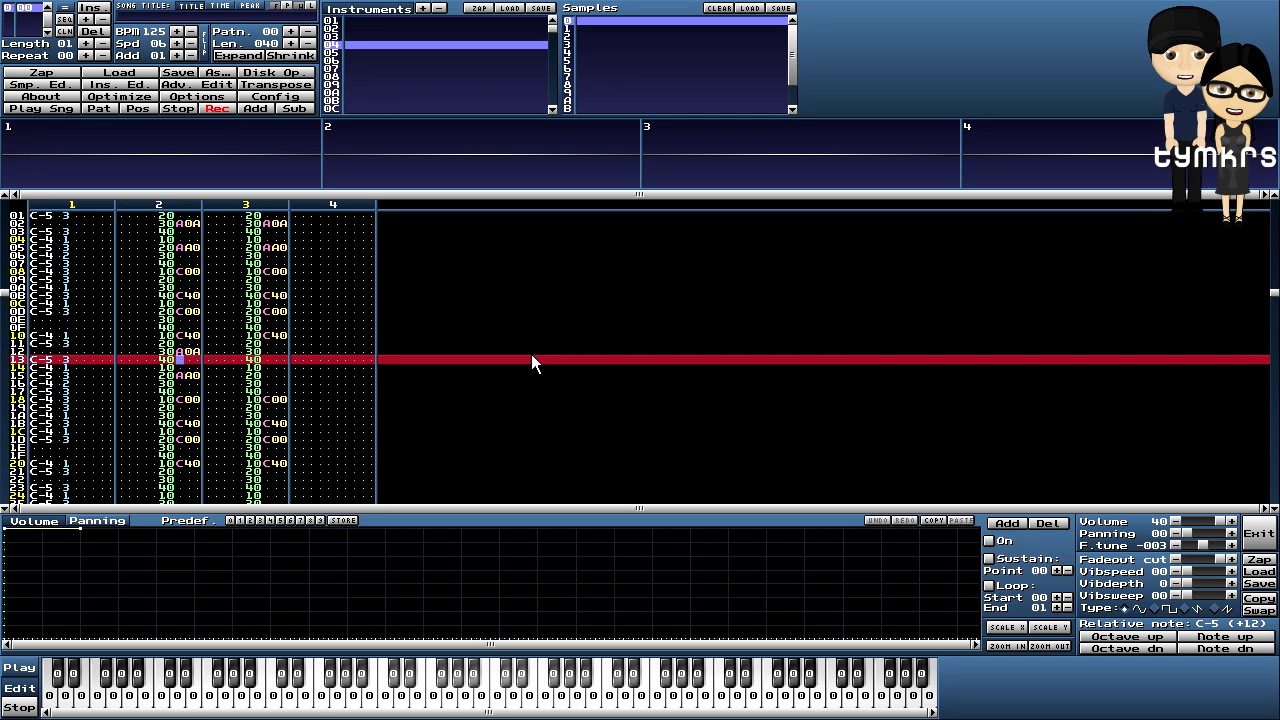
pyautogui.press('Down')
pyautogui.press('Down')
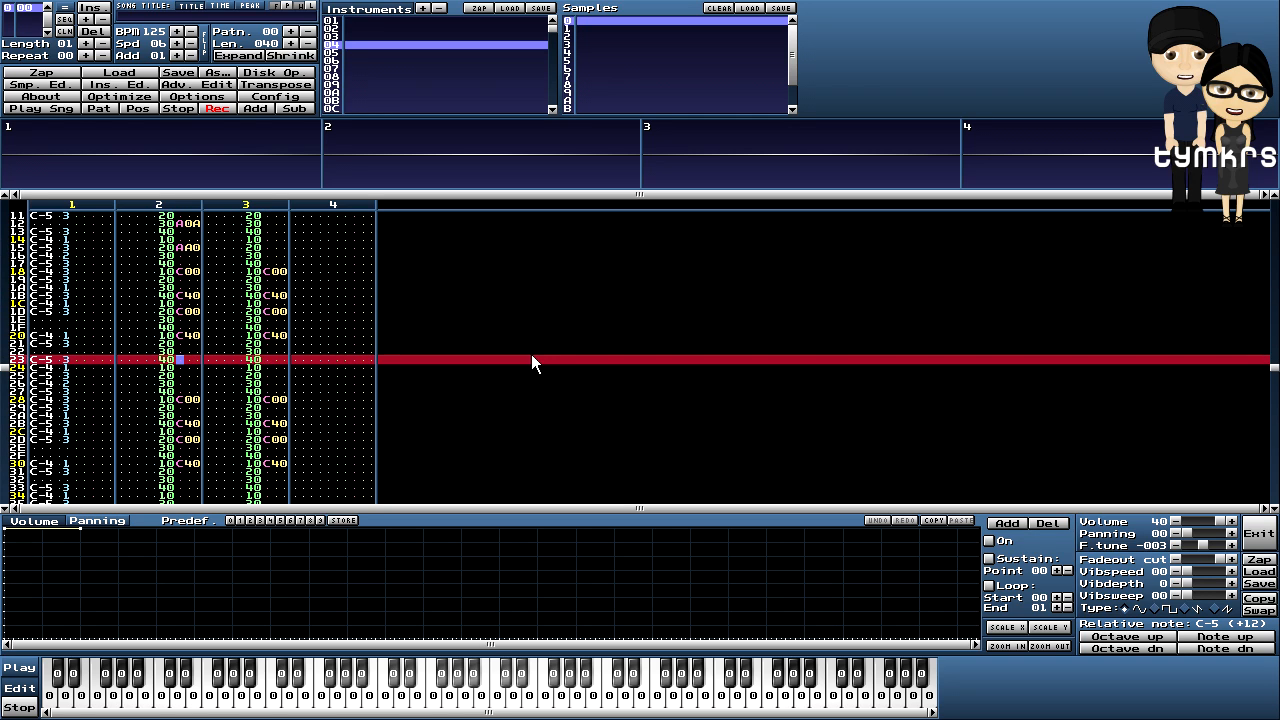
pyautogui.press('Down')
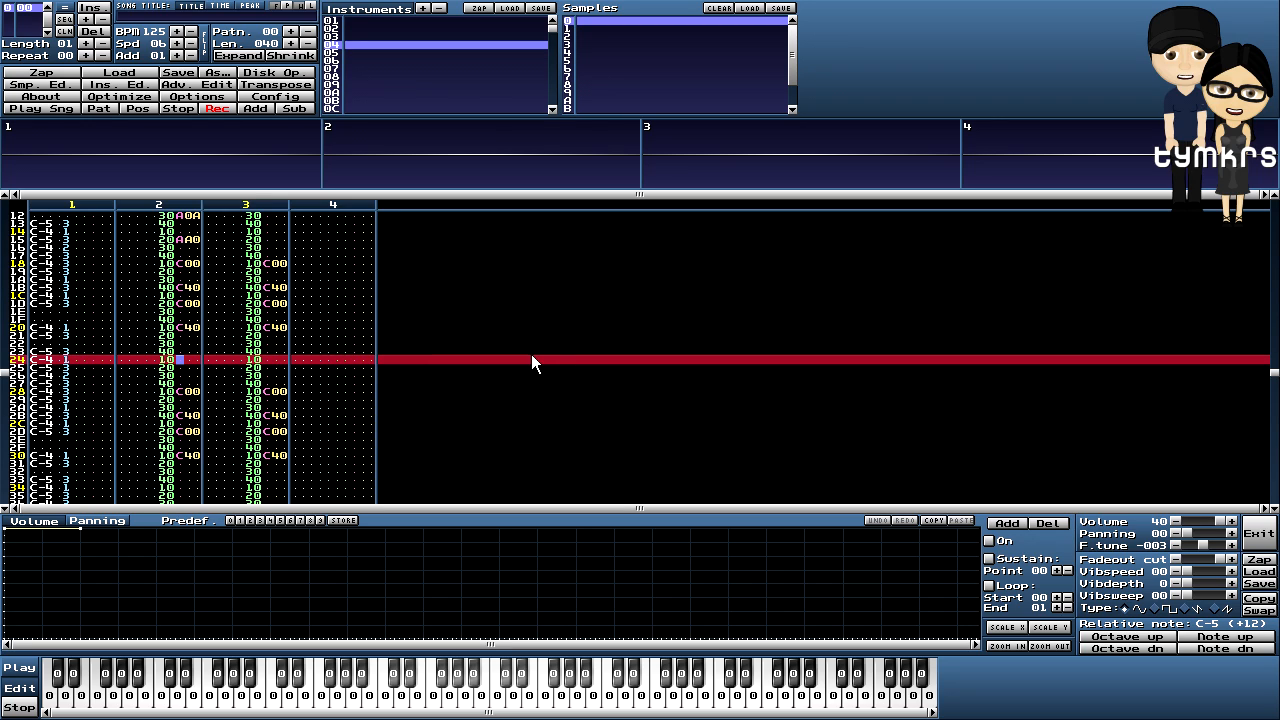
pyautogui.press('Up')
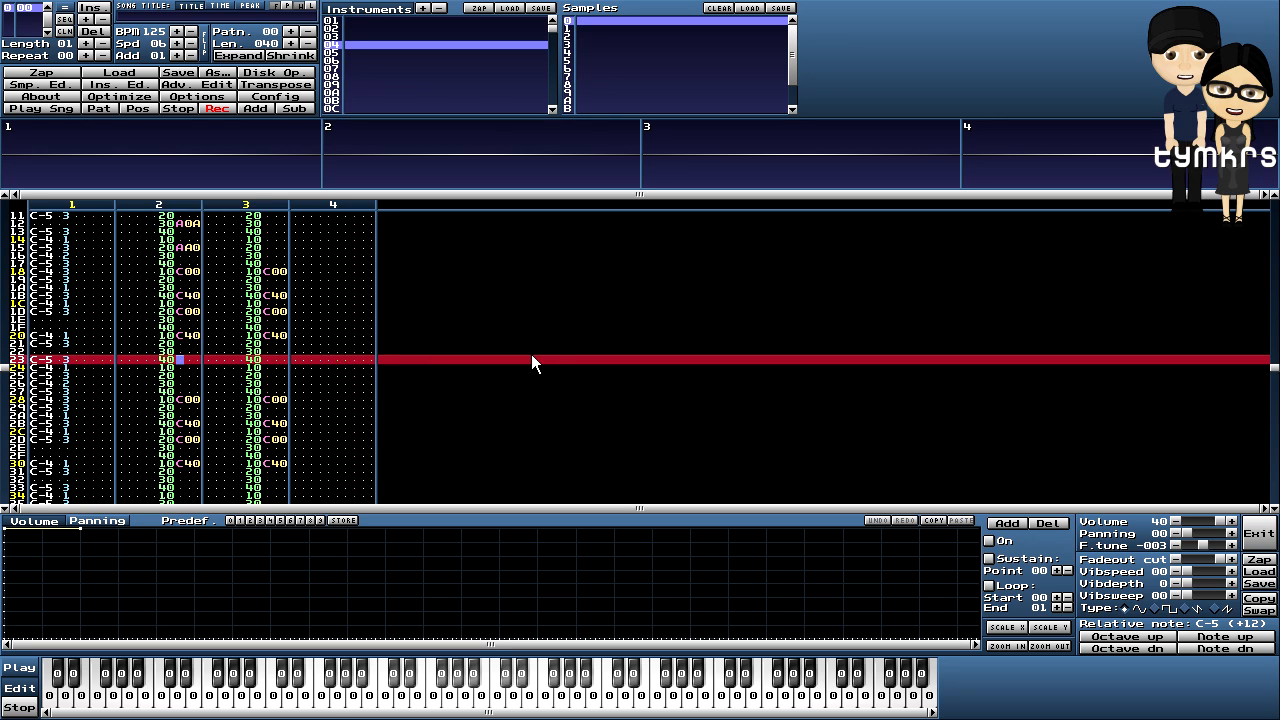
pyautogui.hotkey('ctrl', 'v')
# - Paste the slide block once more at row 32 of channel 2
pyautogui.press('Up')
pyautogui.press('Up')
pyautogui.press('Up')
pyautogui.press('Up')
pyautogui.press('Up')
pyautogui.press('Up')
pyautogui.press('Up')
pyautogui.press('Up')
pyautogui.press('Up')
pyautogui.press('Up')
pyautogui.press('Up')
pyautogui.press('Up')
pyautogui.press('Up')
pyautogui.press('Up')
pyautogui.press('Up')
pyautogui.press('Up')
pyautogui.press('Up')
pyautogui.press('Up')
pyautogui.press('Up')
pyautogui.press('Up')
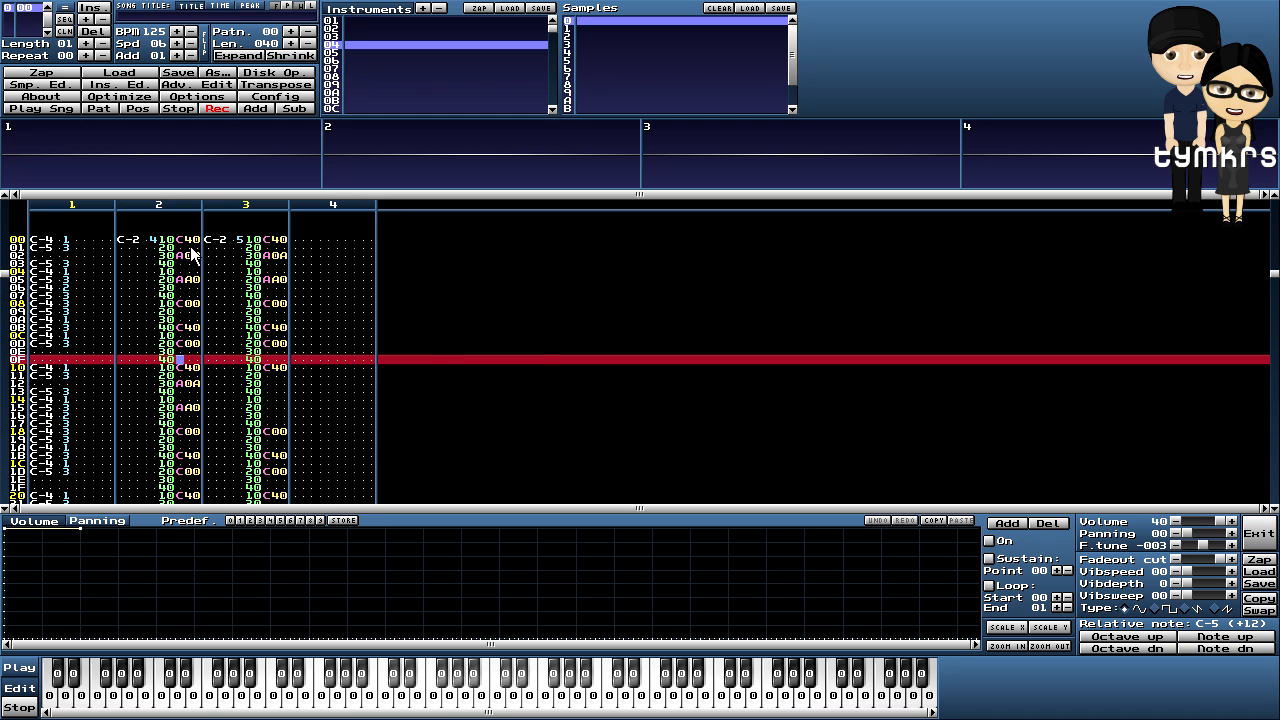
pyautogui.press('Down')
pyautogui.press('Down')
pyautogui.press('Down')
pyautogui.press('Down')
pyautogui.press('Down')
pyautogui.press('Down')
pyautogui.press('Down')
pyautogui.press('Down')
pyautogui.press('Down')
pyautogui.press('Down')
pyautogui.press('Down')
pyautogui.press('Down')
pyautogui.press('Down')
pyautogui.press('Down')
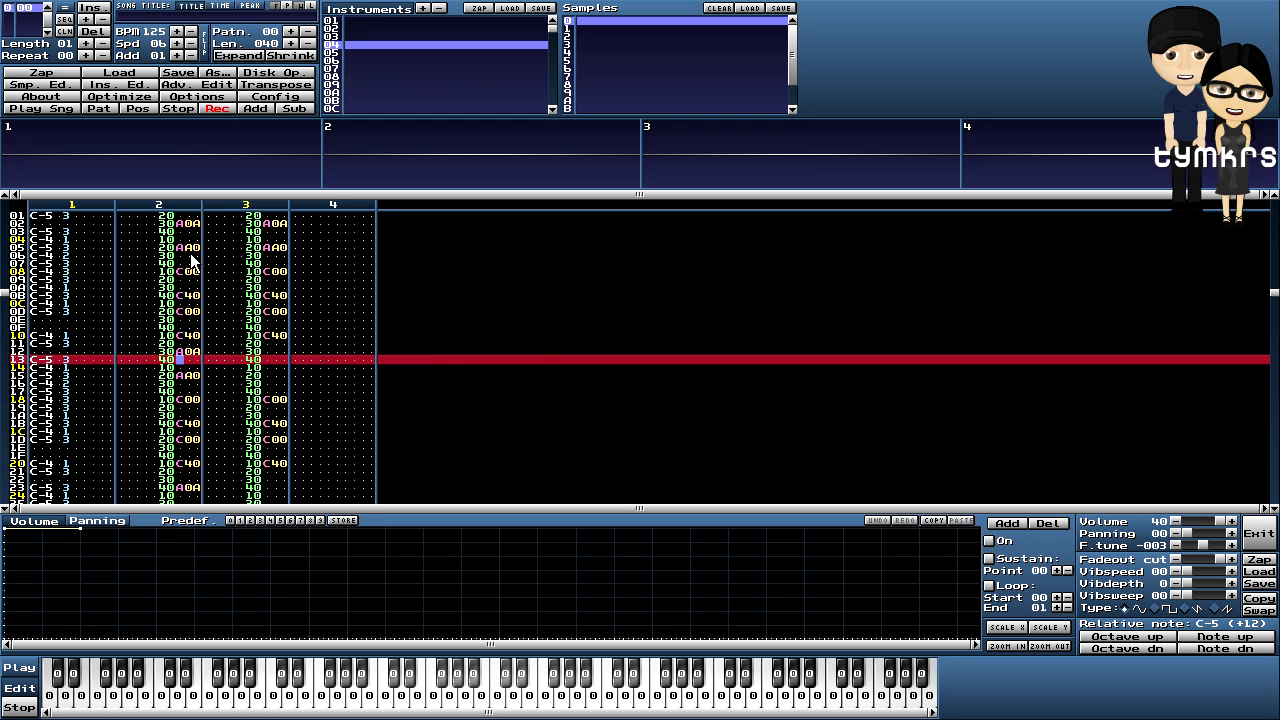
pyautogui.press('Down')
pyautogui.press('Down')
pyautogui.press('Down')
pyautogui.press('Down')
pyautogui.press('Down')
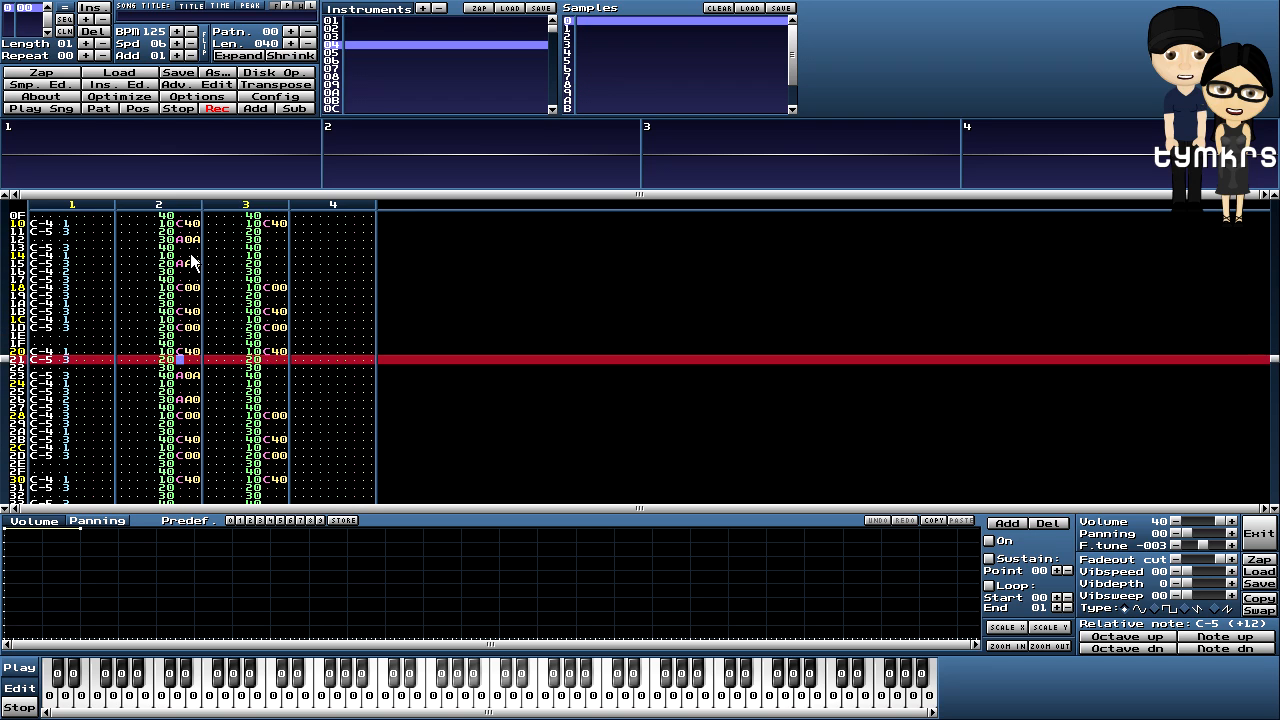
pyautogui.press('Down')
pyautogui.press('Down')
pyautogui.press('Down')
pyautogui.press('Down')
pyautogui.press('Down')
pyautogui.press('Down')
pyautogui.press('Down')
pyautogui.press('Down')
pyautogui.press('Down')
pyautogui.press('Down')
pyautogui.press('Down')
pyautogui.press('Down')
pyautogui.press('Down')
pyautogui.press('Down')
pyautogui.press('Down')
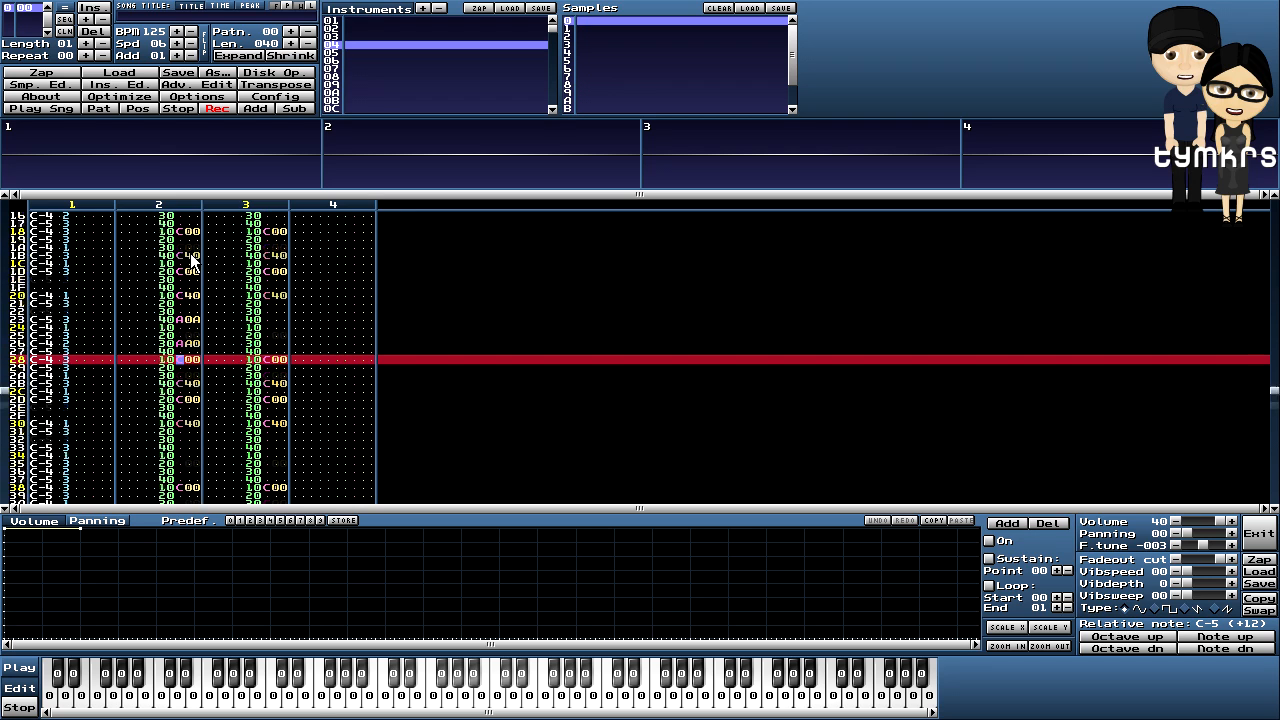
pyautogui.press('Down')
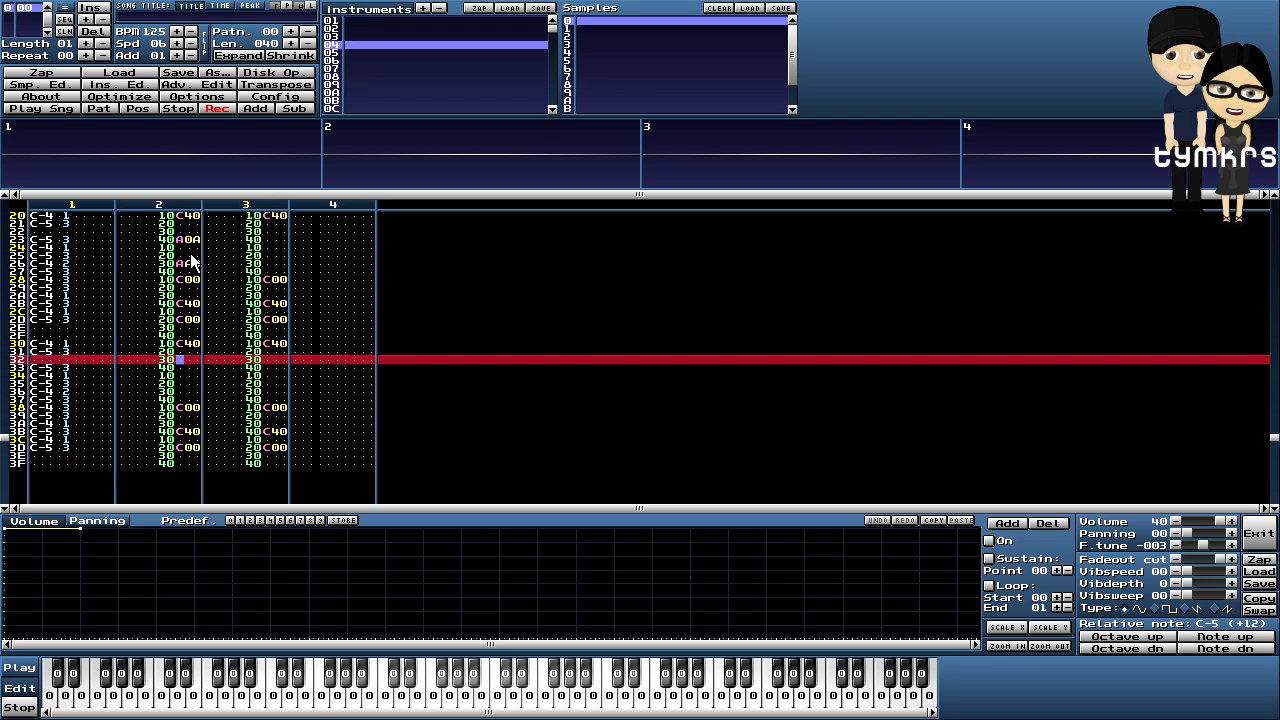
pyautogui.hotkey('ctrl', 'v')
pyautogui.press('Up')
pyautogui.press('Up')
pyautogui.press('Up')
pyautogui.press('Up')
pyautogui.press('Up')
pyautogui.press('Up')
pyautogui.press('Up')
pyautogui.press('Up')
pyautogui.press('Up')
pyautogui.press('Up')
pyautogui.press('Up')
pyautogui.press('Up')
pyautogui.press('Up')
pyautogui.press('Up')
pyautogui.press('Up')
pyautogui.press('Up')
pyautogui.press('Up')
pyautogui.press('Up')
pyautogui.press('Up')
pyautogui.press('Up')
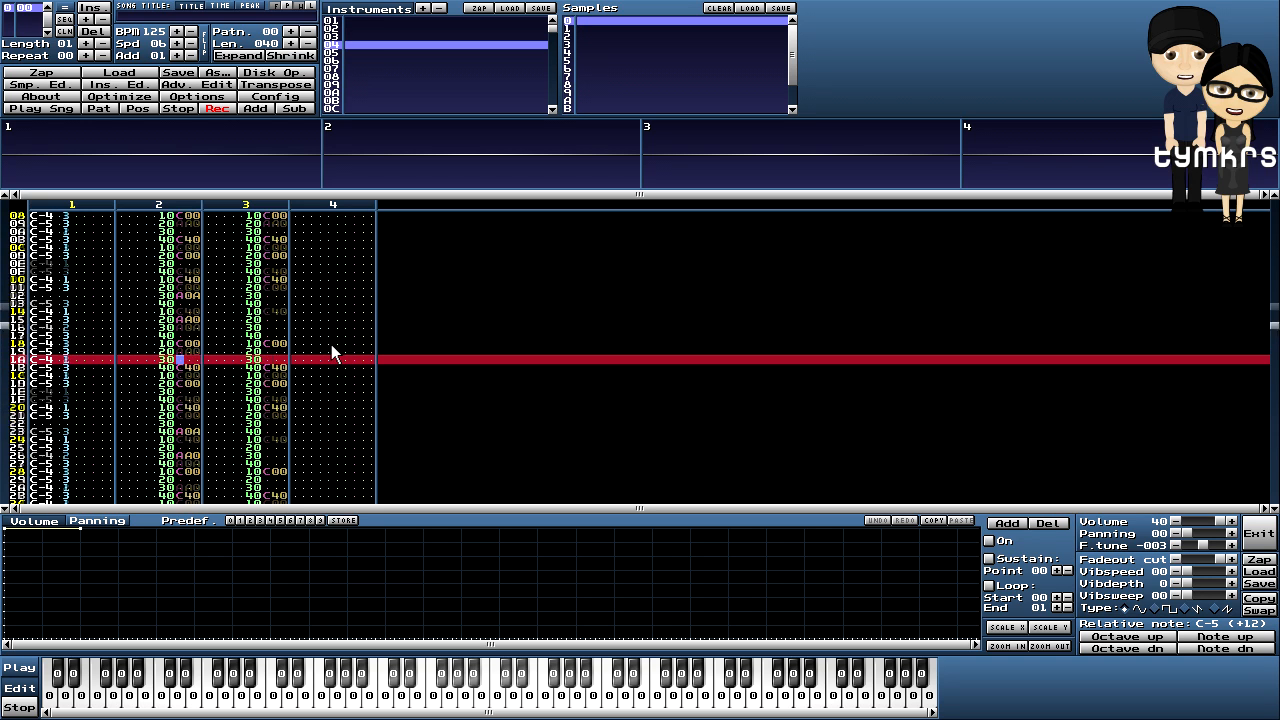
pyautogui.press('Up')
pyautogui.press('Up')
pyautogui.press('Up')
pyautogui.press('Up')
# - Copy channel 2's effect column rows 00–3F into channel 3 from row 00, then play
pyautogui.click(181, 257)
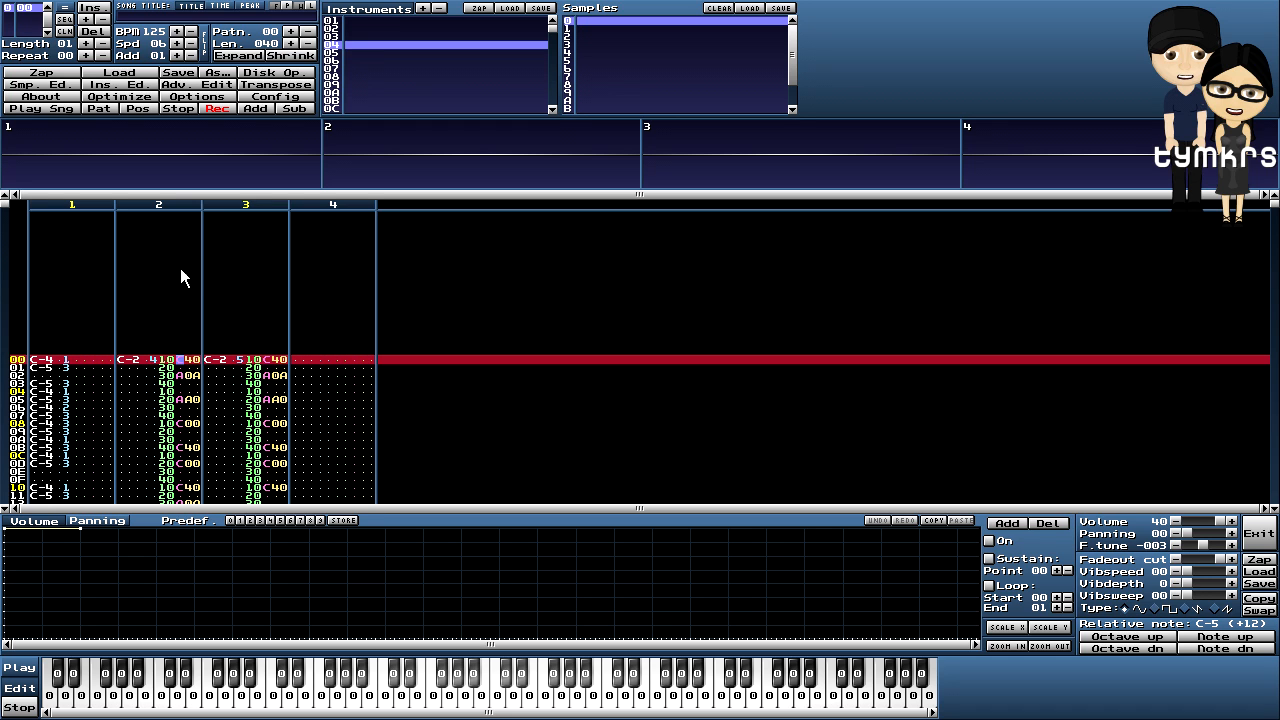
pyautogui.moveTo(183, 368); pyautogui.dragTo(195, 455)
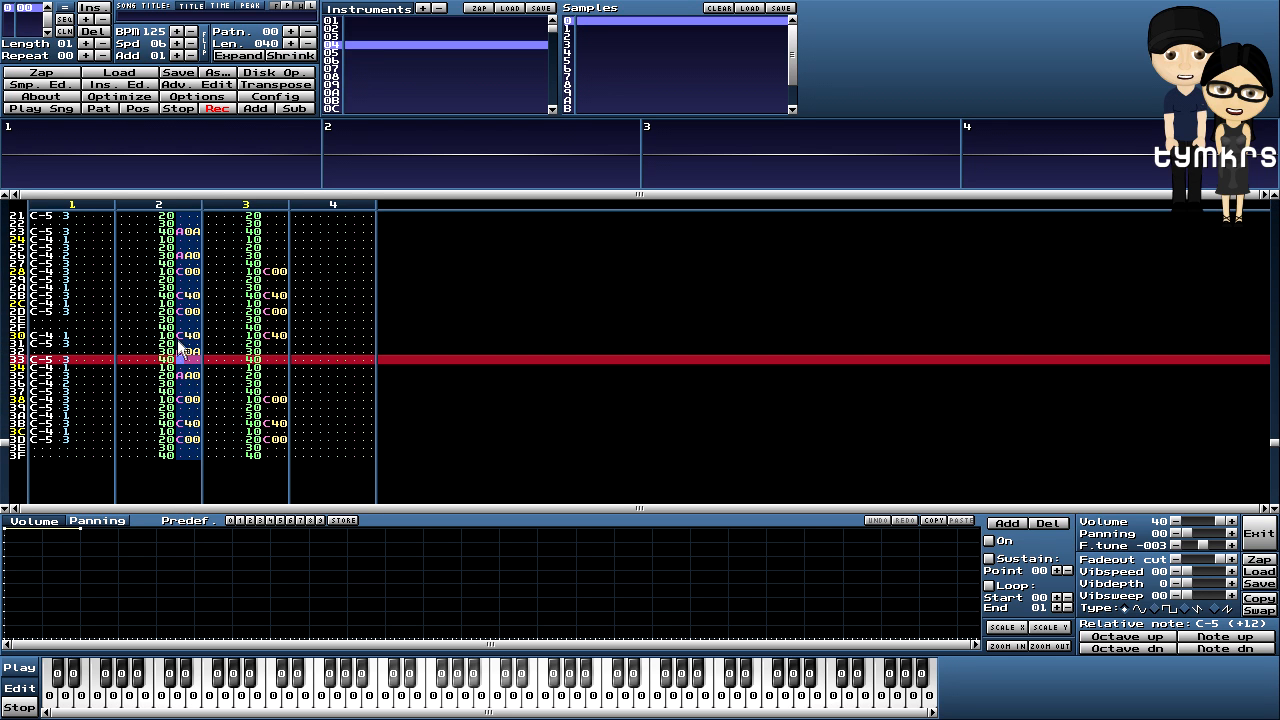
pyautogui.rightClick(183, 338)
pyautogui.click(210, 448)
pyautogui.scroll(7, 290, 440)
pyautogui.scroll(20, 306, 433)
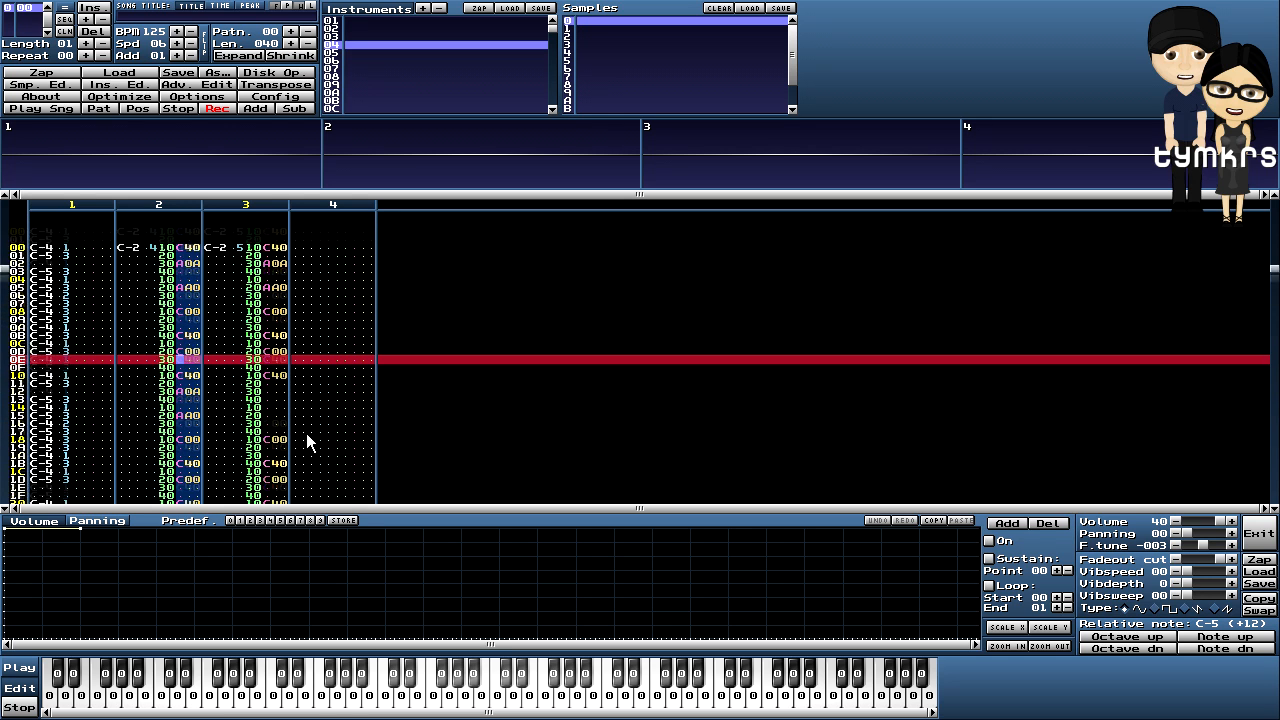
pyautogui.click(264, 282)
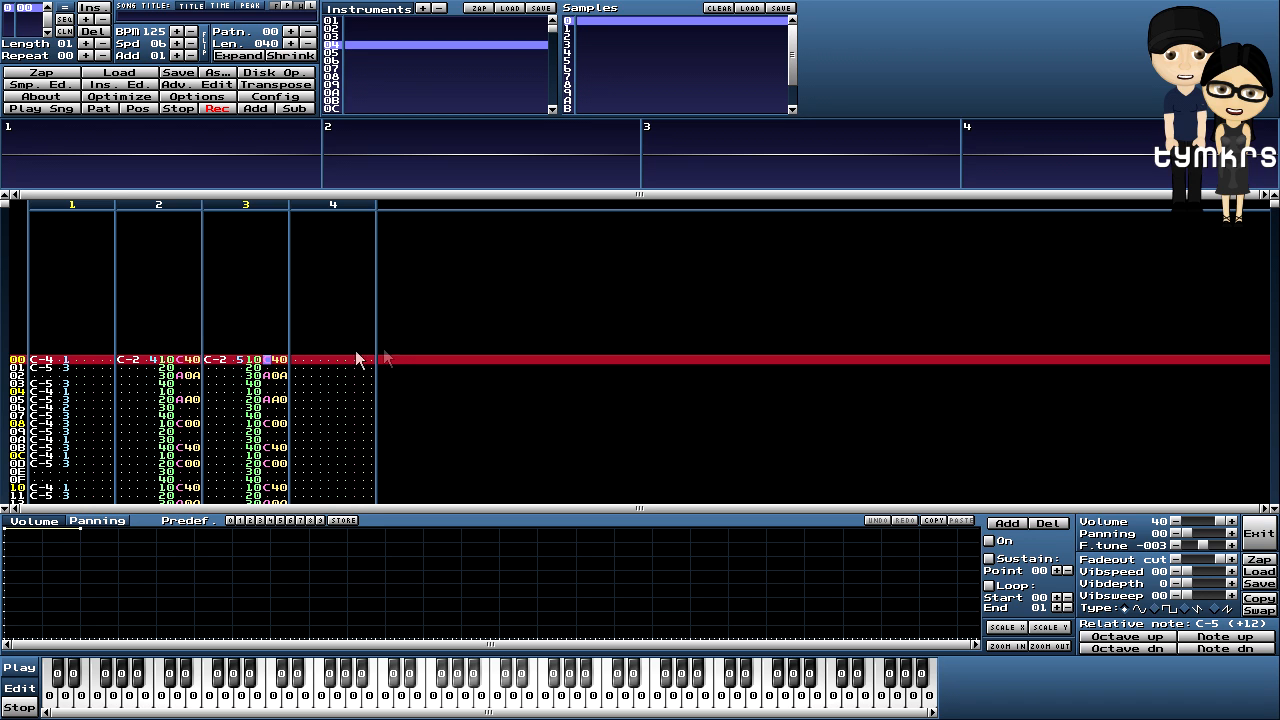
pyautogui.scroll(-20, 382, 355)
pyautogui.scroll(-11, 382, 355)
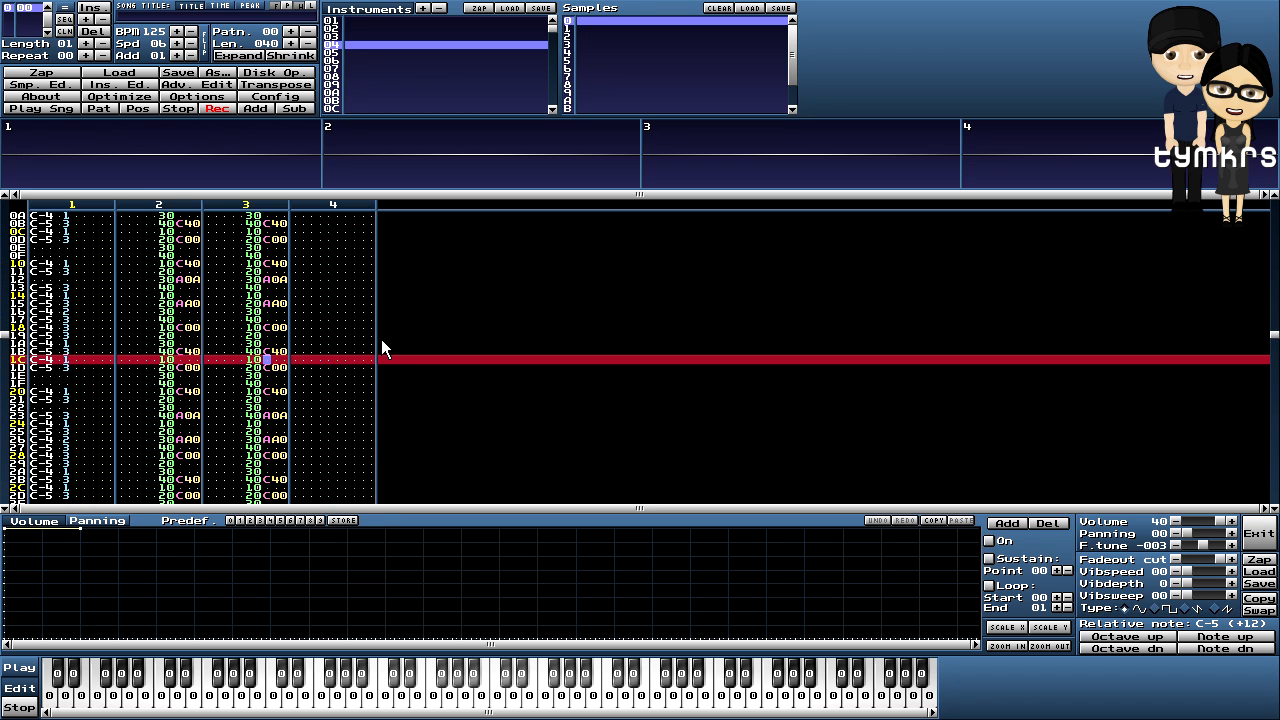
pyautogui.scroll(-7, 265, 264)
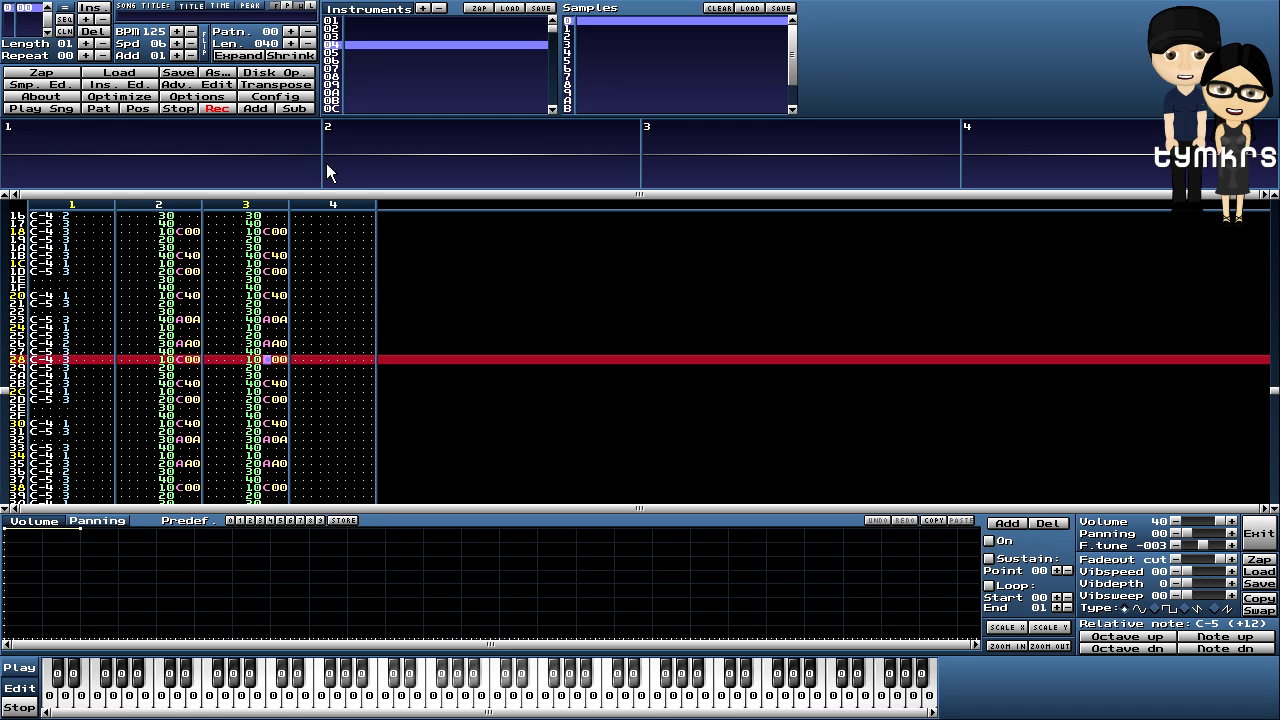
pyautogui.click(97, 107)
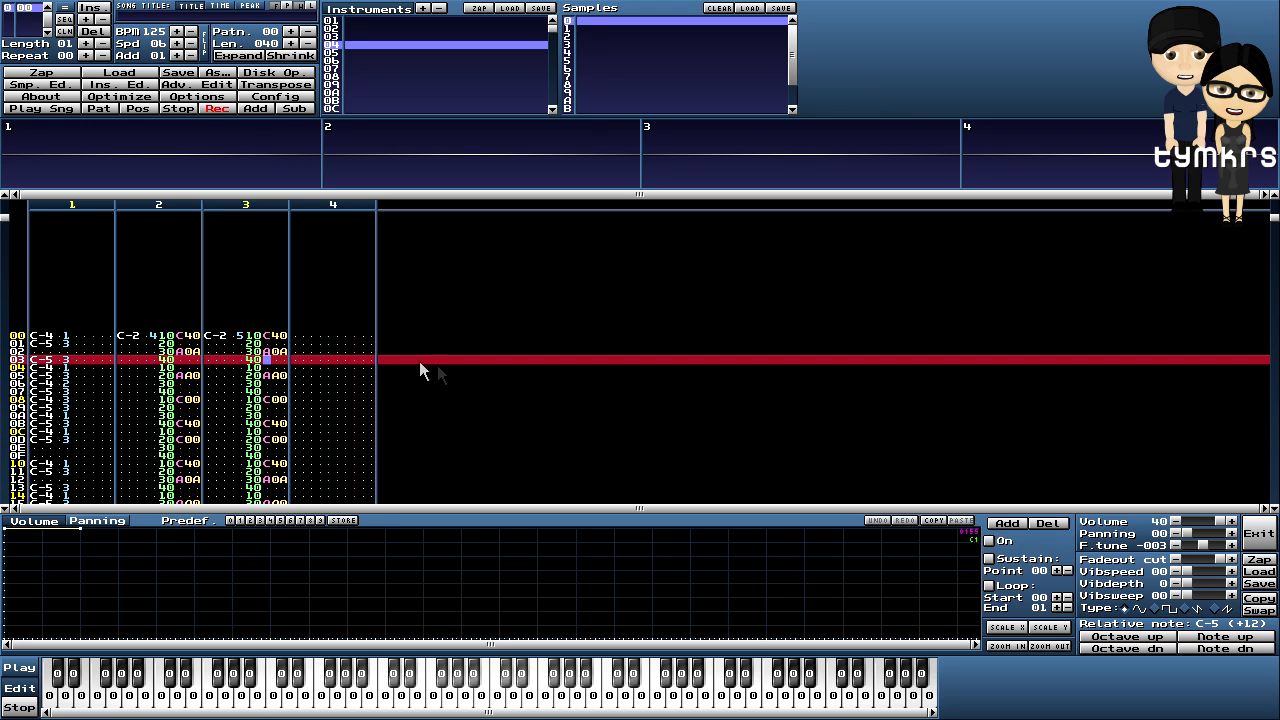
pyautogui.click(298, 336)
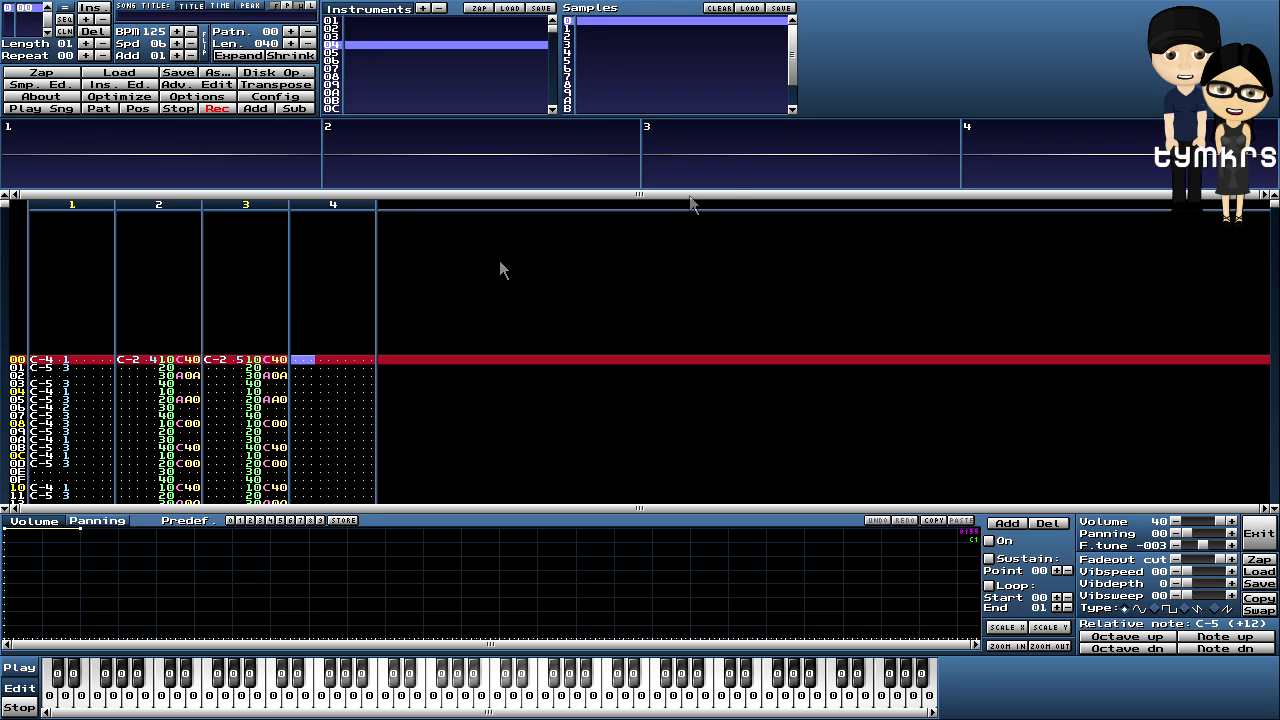
# - Select the empty instrument 06 and create a new empty 64-sample sample for it
pyautogui.click(358, 53)
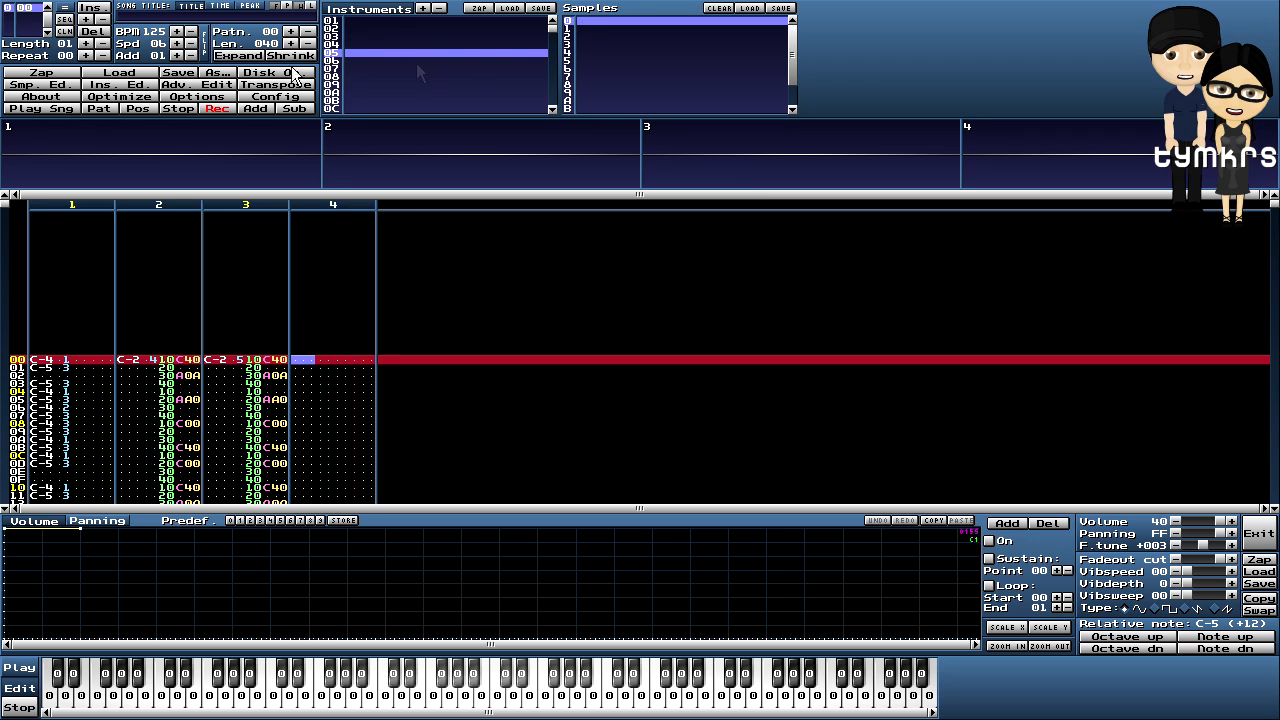
pyautogui.click(41, 84)
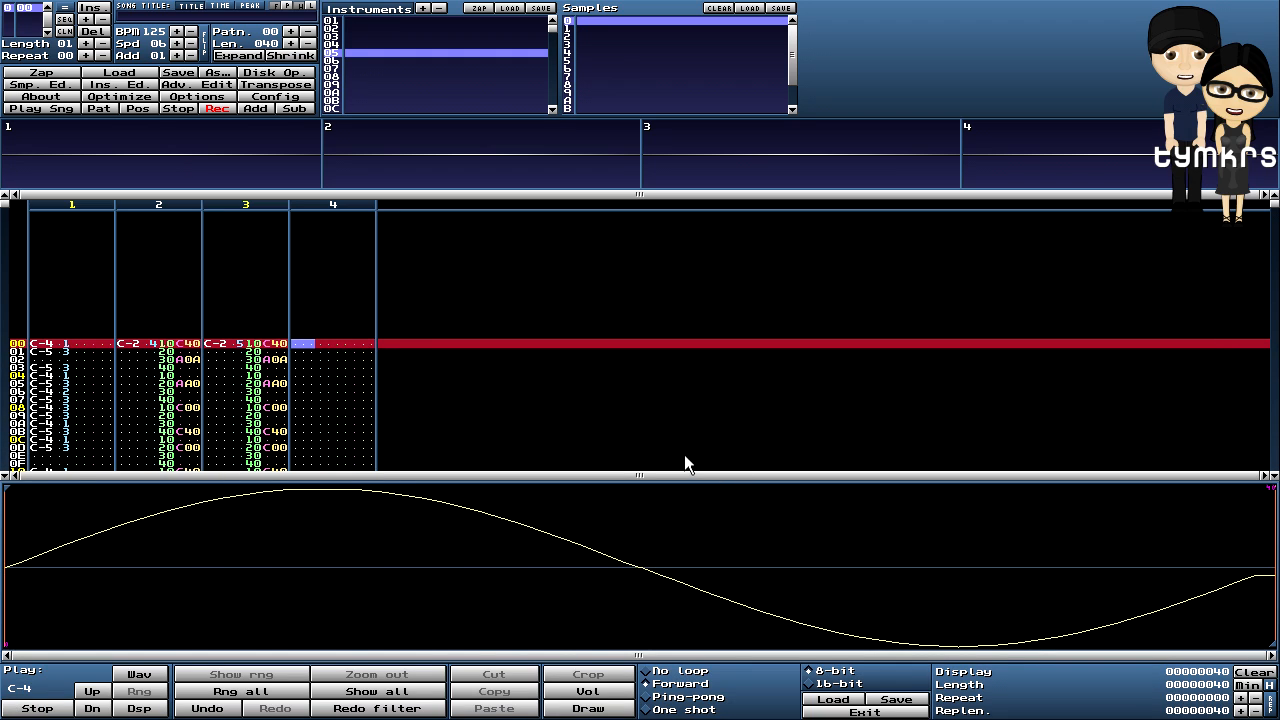
pyautogui.click(352, 63)
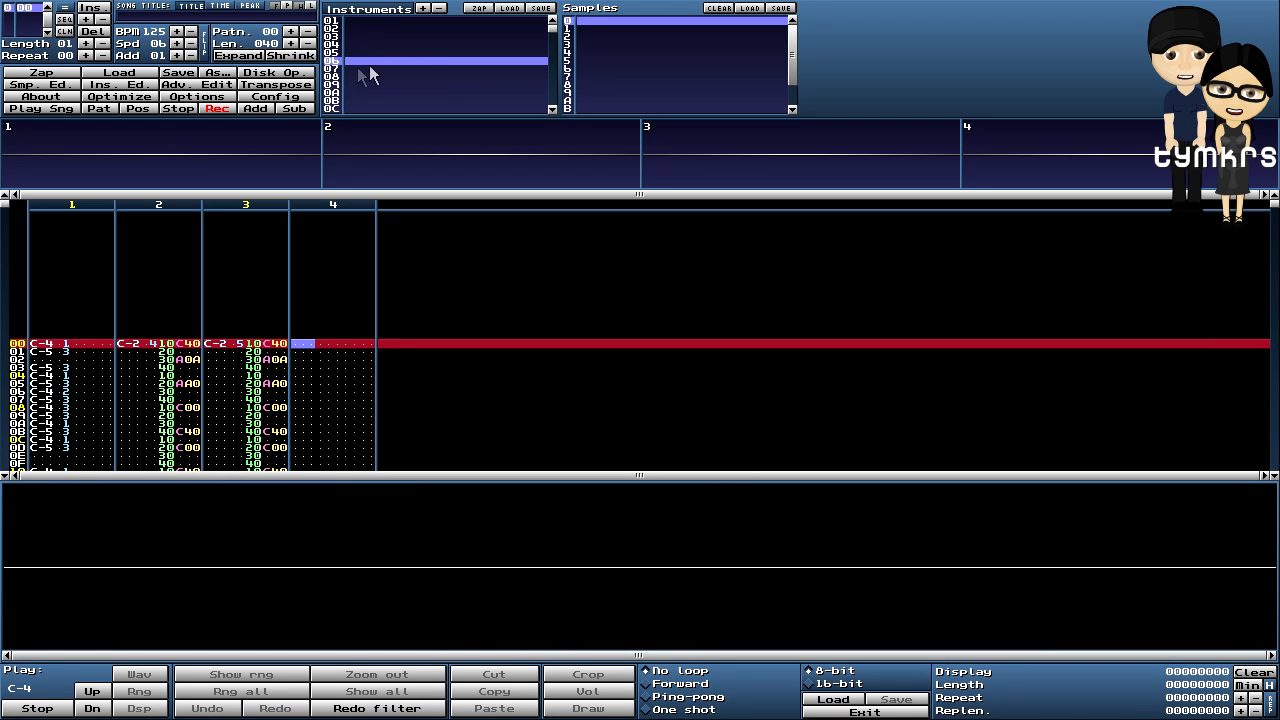
pyautogui.rightClick(560, 522)
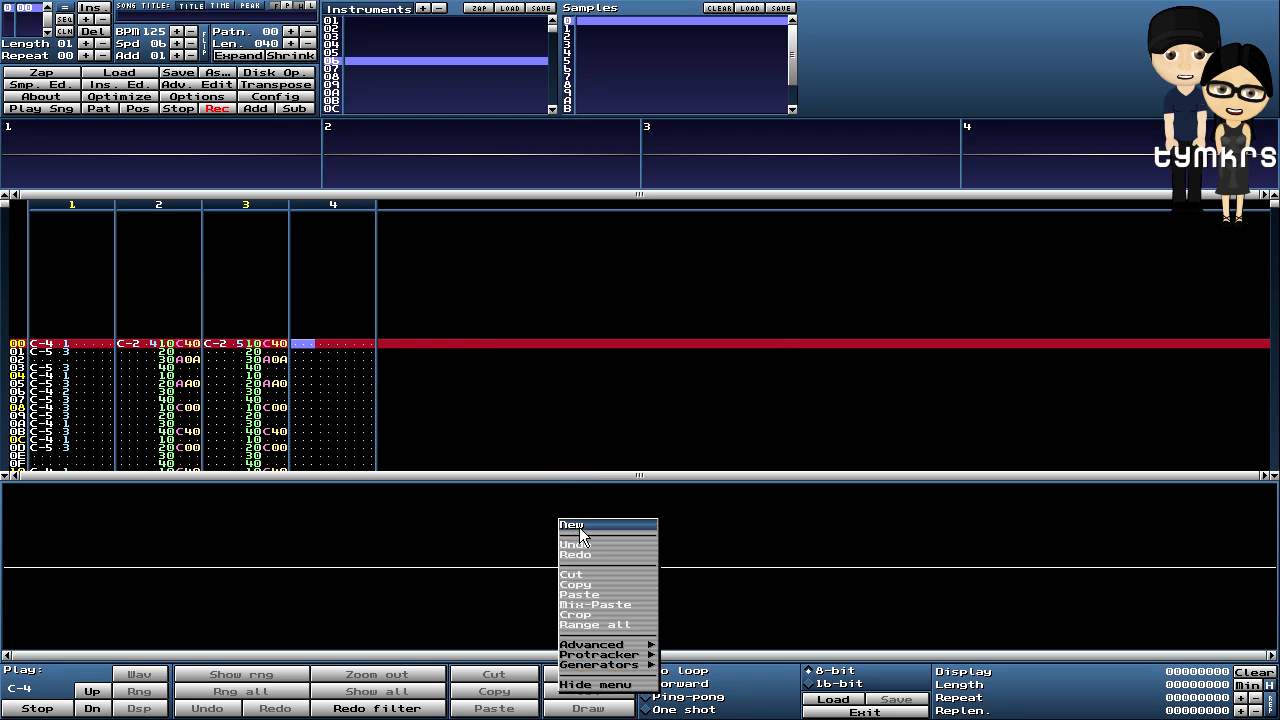
pyautogui.click(579, 525)
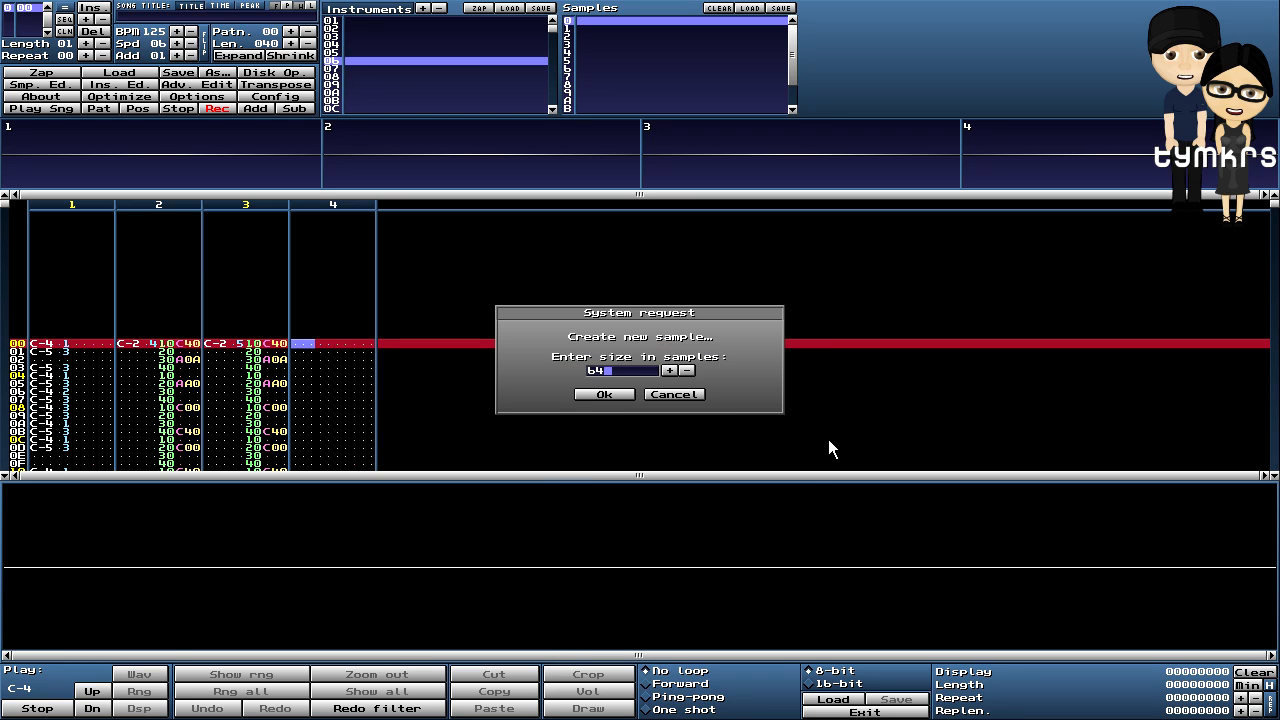
pyautogui.click(604, 394)
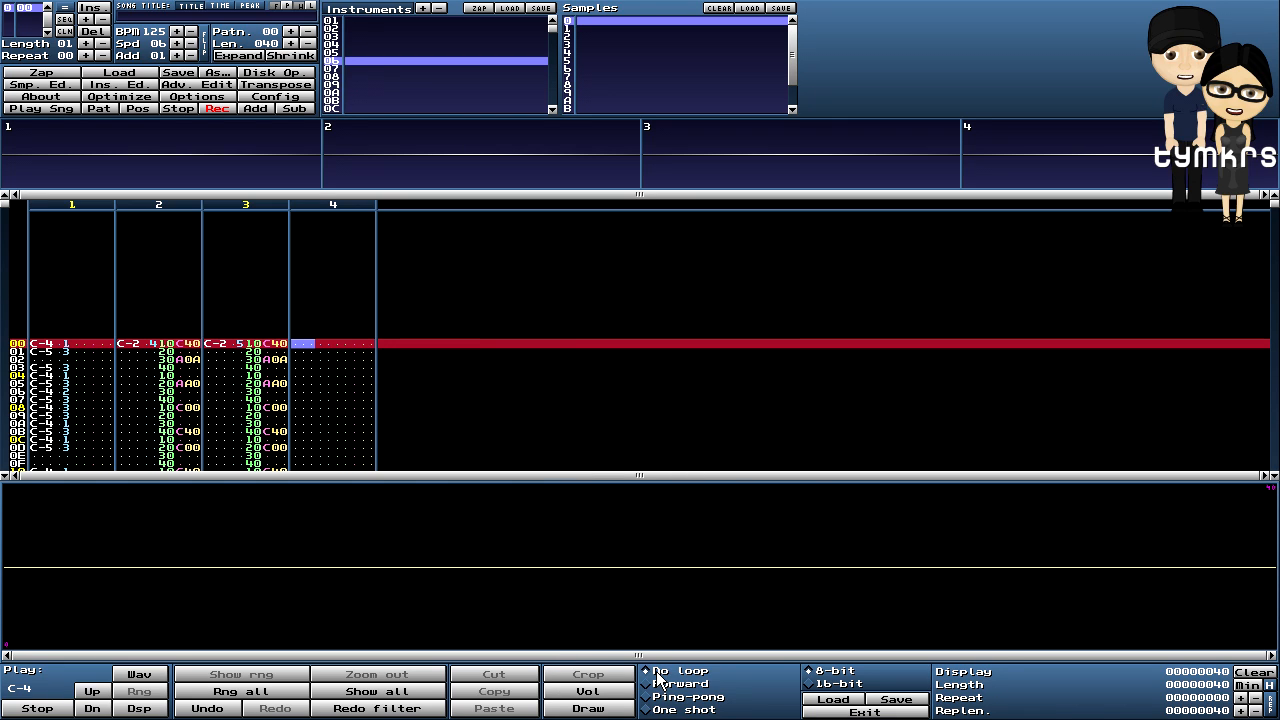
# - Generate a square wave at 100% volume with 1 period and select the whole sample
pyautogui.rightClick(581, 514)
pyautogui.moveTo(628, 660)
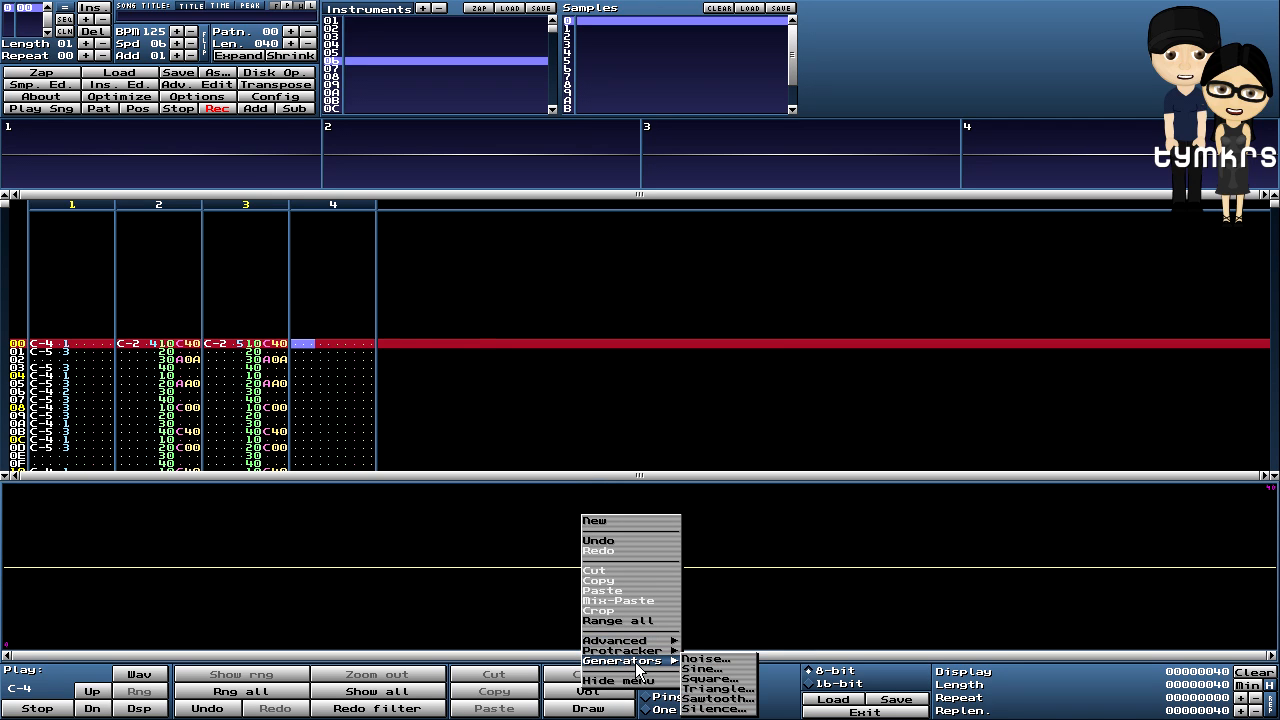
pyautogui.click(714, 668)
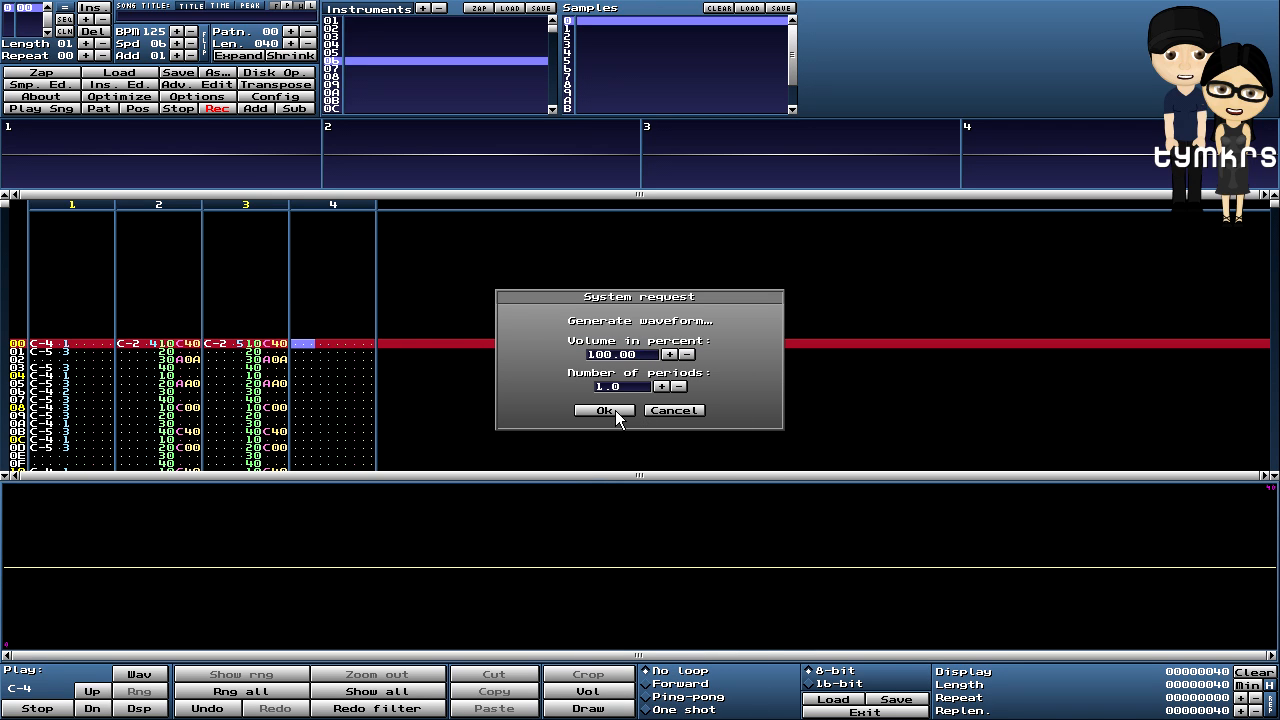
pyautogui.click(615, 410)
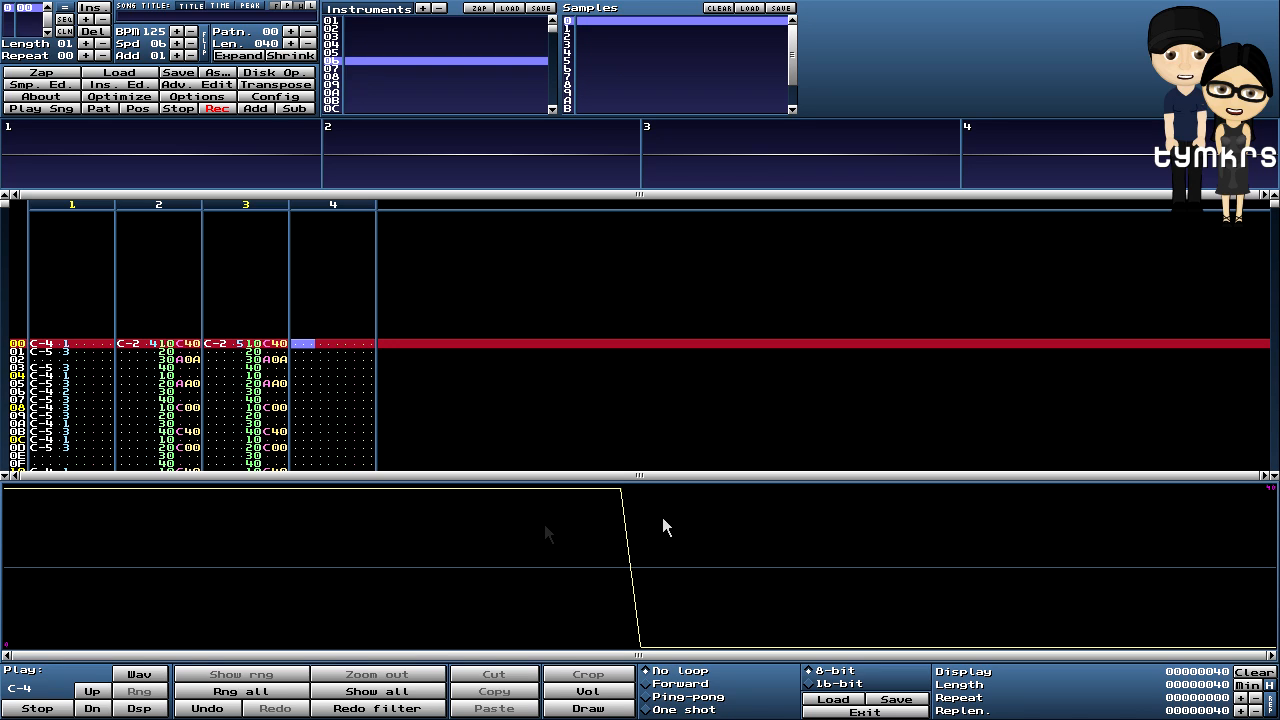
pyautogui.click(283, 694)
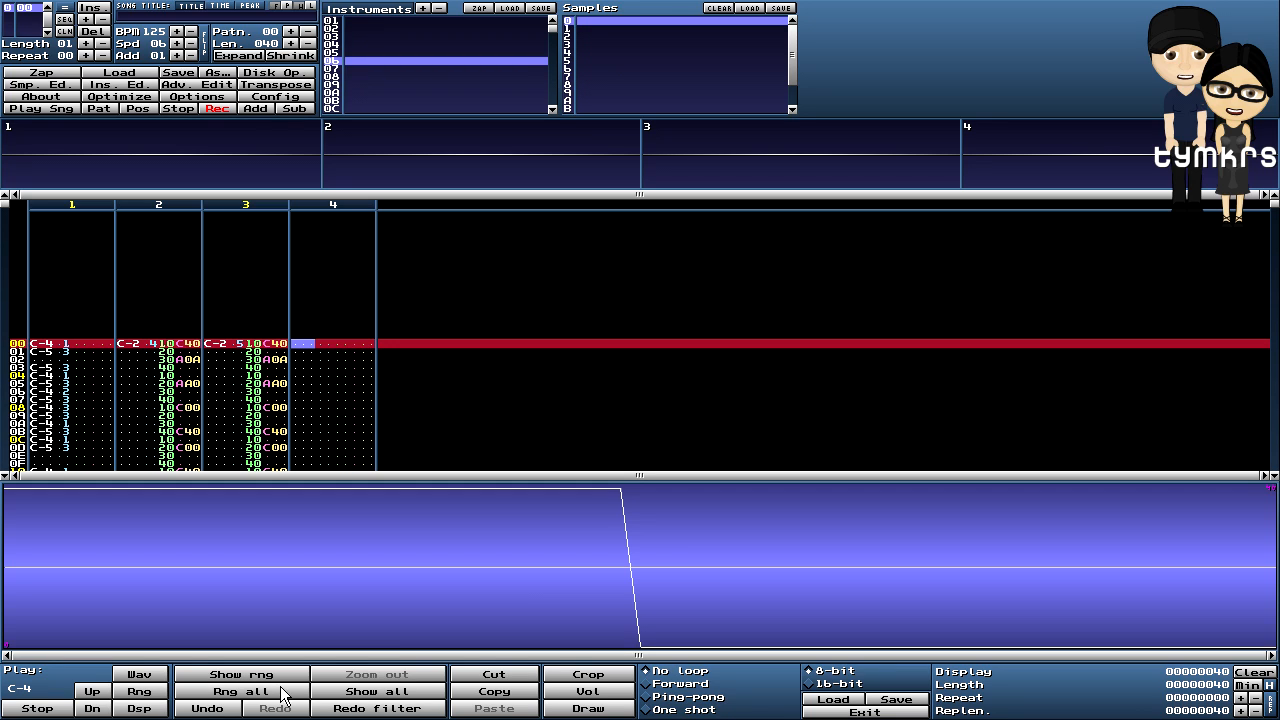
# - Apply a volume fade from 100% to 0% to the square-wave sample
pyautogui.rightClick(687, 536)
pyautogui.moveTo(728, 662)
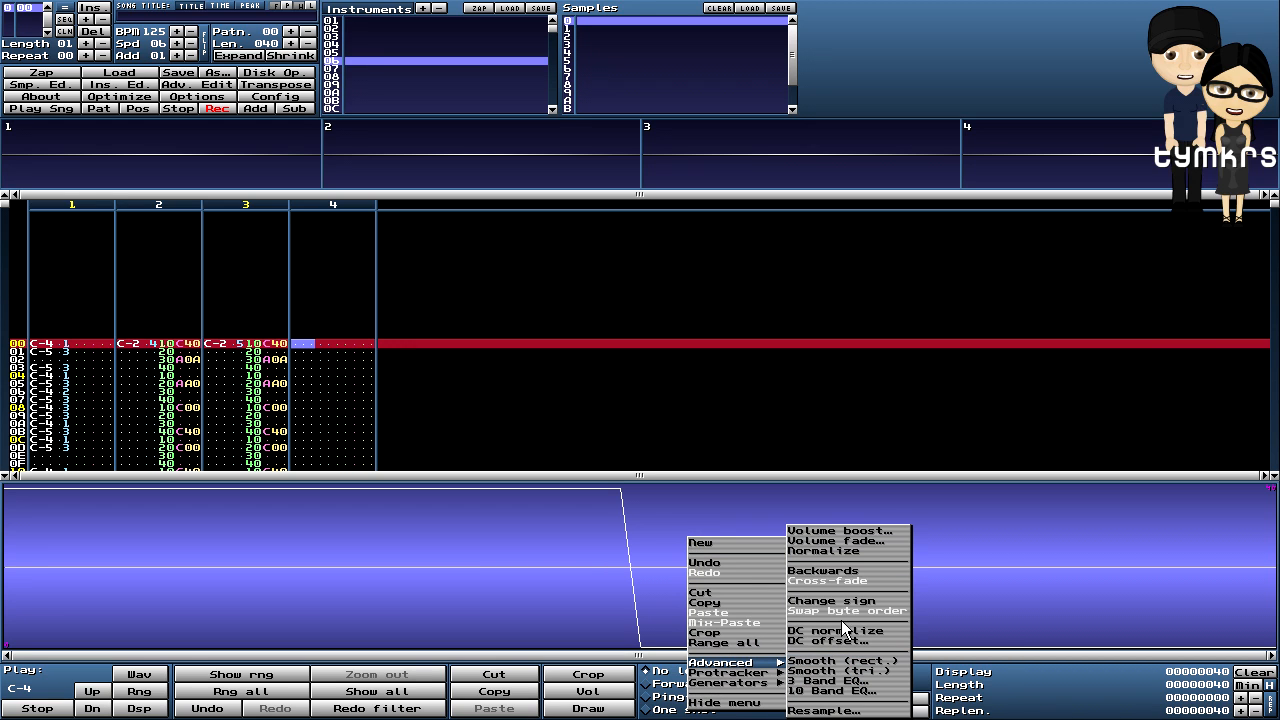
pyautogui.click(870, 541)
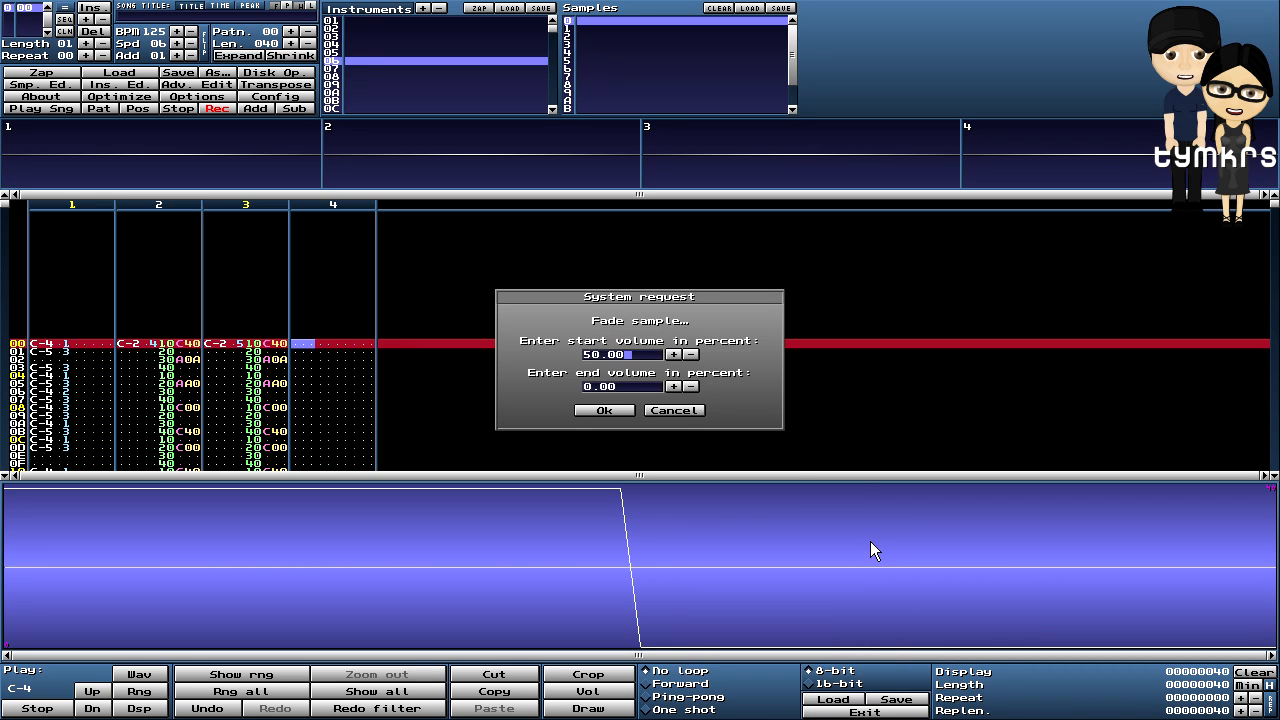
pyautogui.click(587, 356)
pyautogui.write('10')
pyautogui.press('Delete')
pyautogui.click(604, 410)
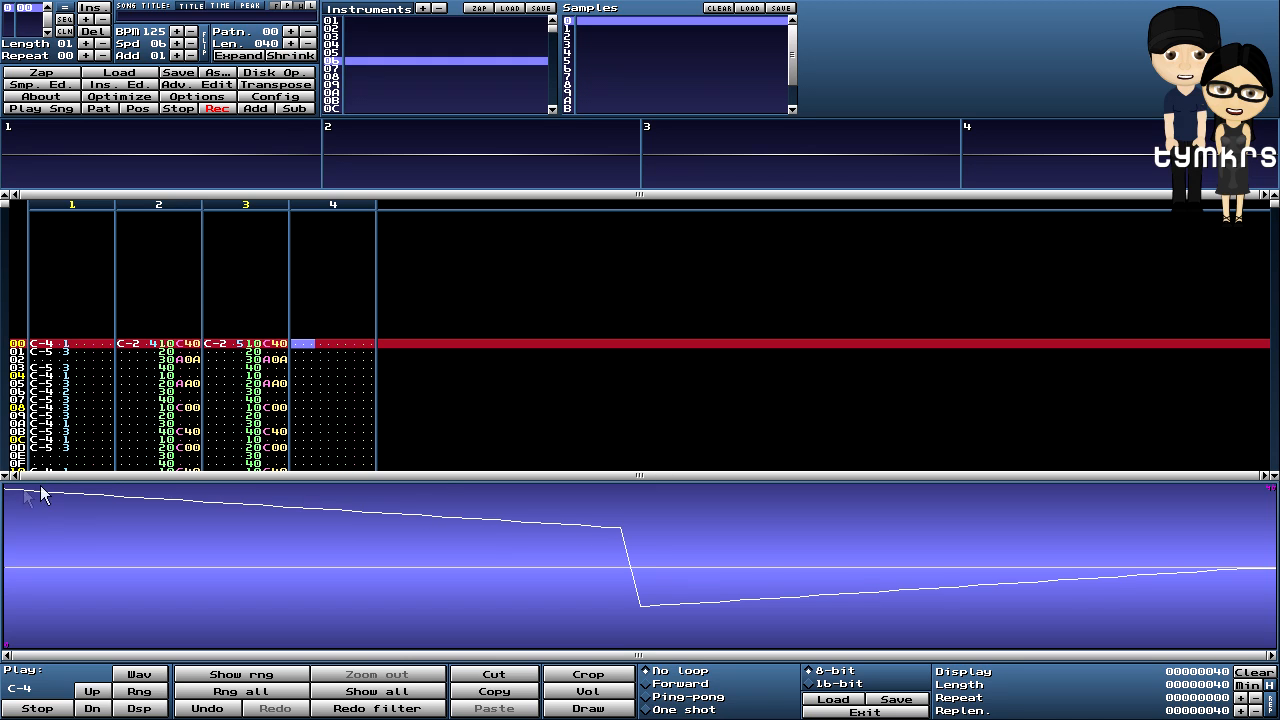
# - Reverse the sample, volume-fade it again, and switch off pattern recording
pyautogui.rightClick(857, 516)
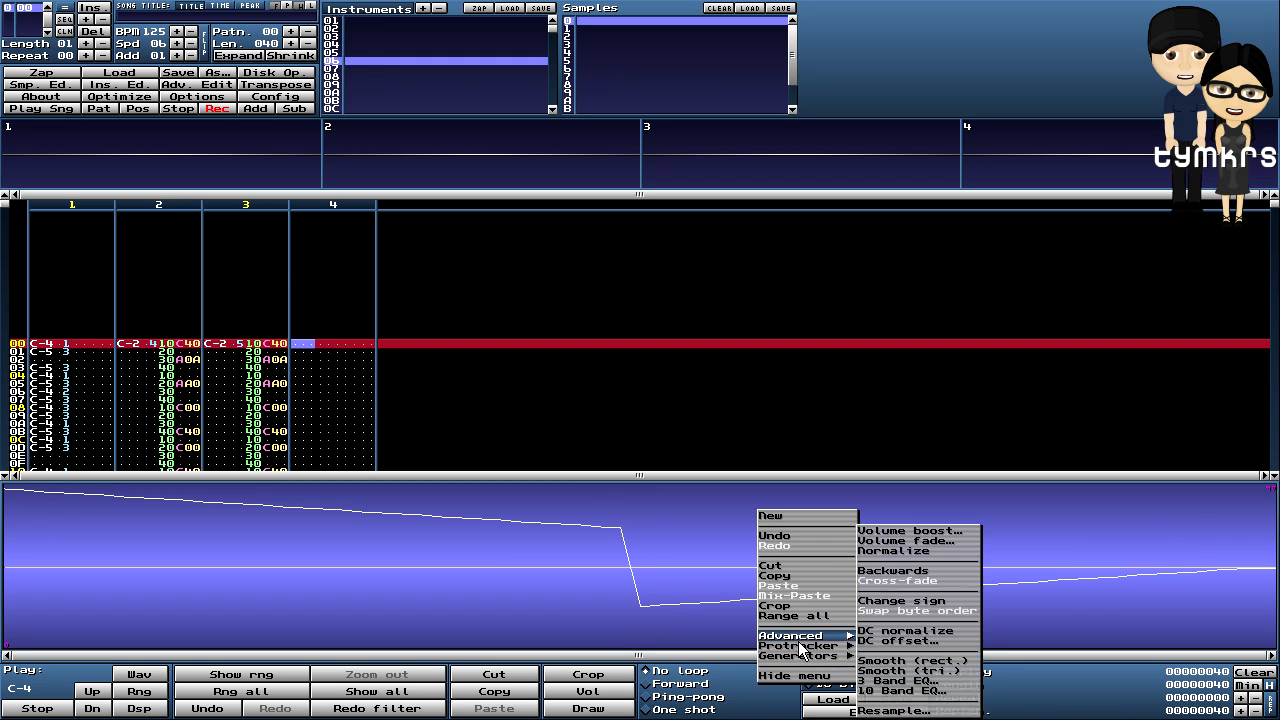
pyautogui.click(898, 571)
pyautogui.rightClick(586, 531)
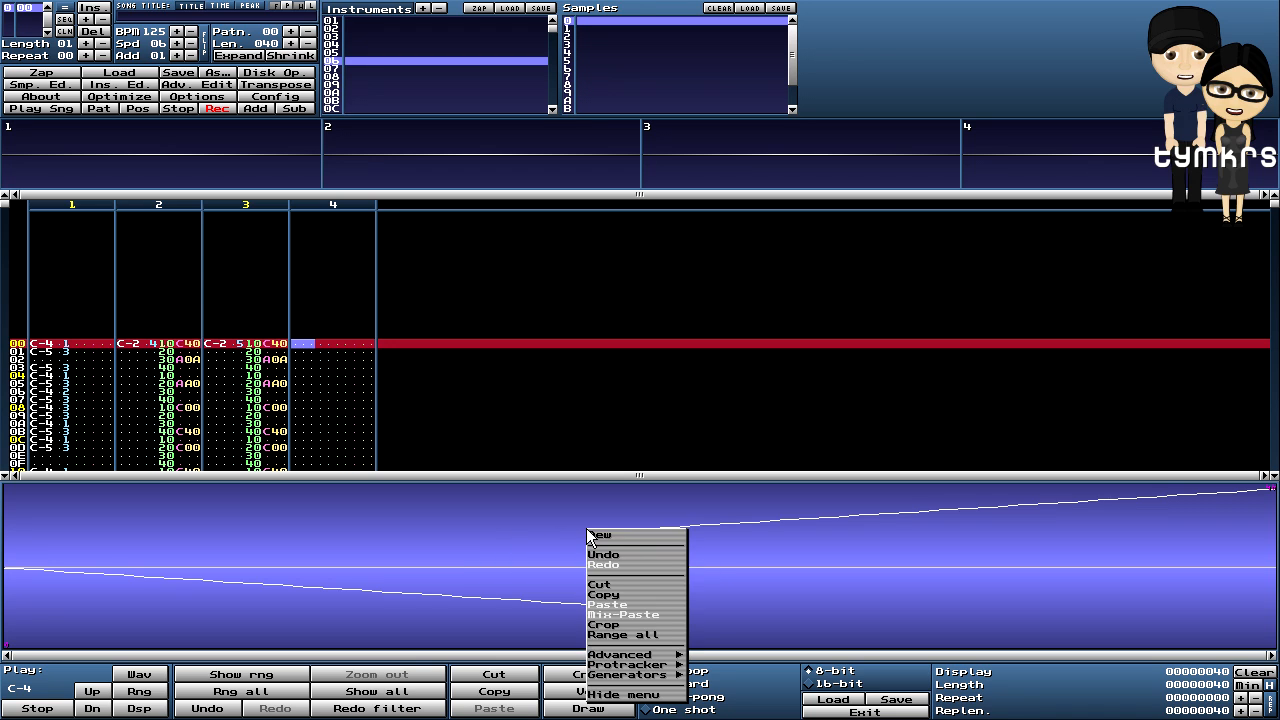
pyautogui.moveTo(640, 658)
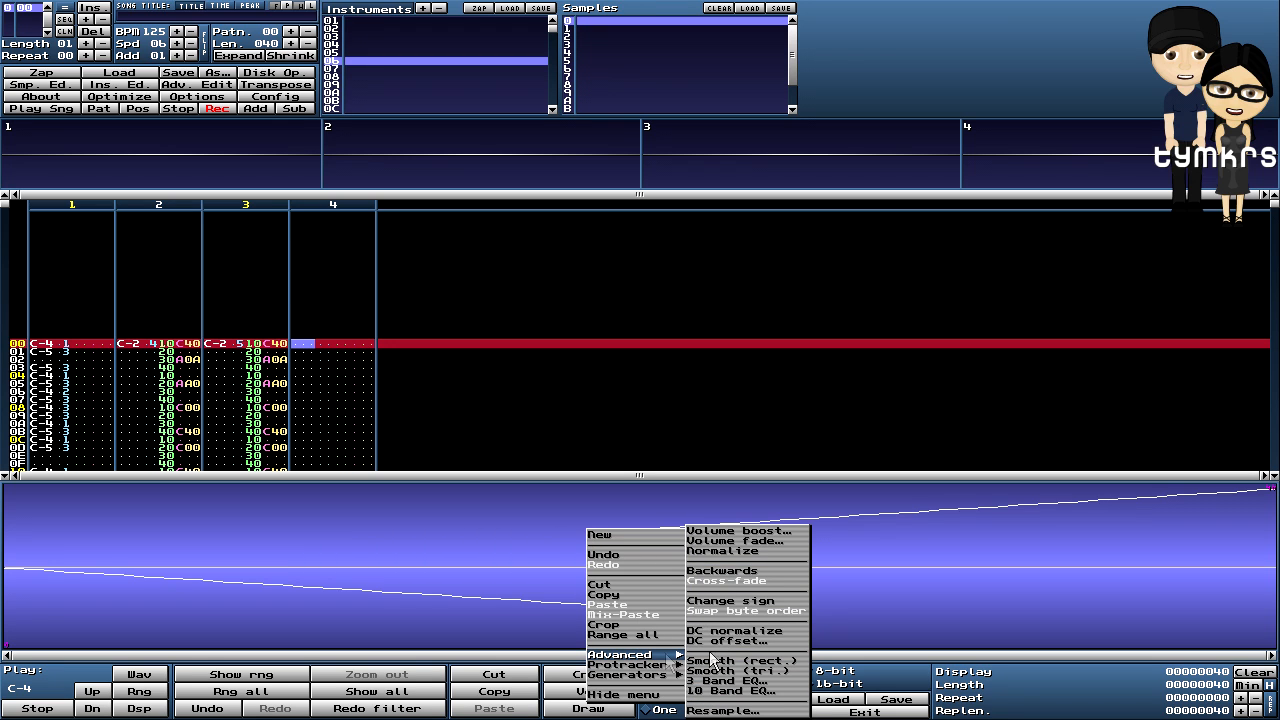
pyautogui.click(756, 545)
pyautogui.click(606, 410)
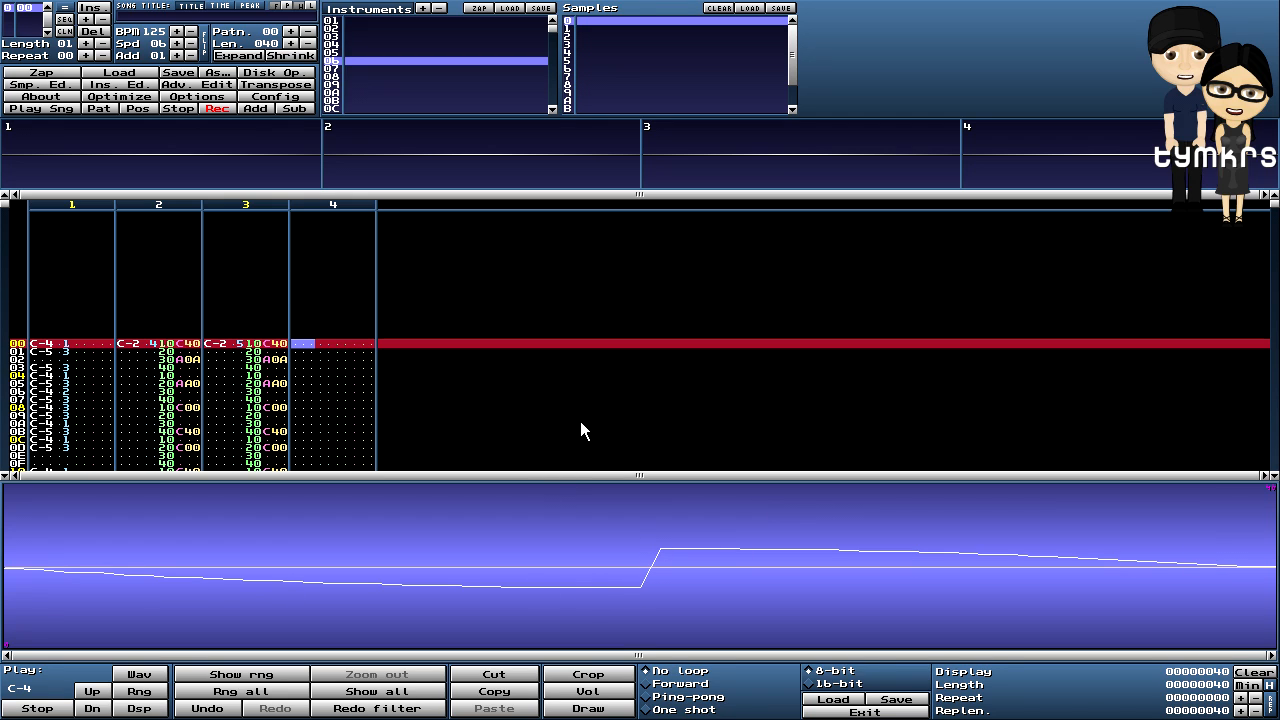
pyautogui.press('space')
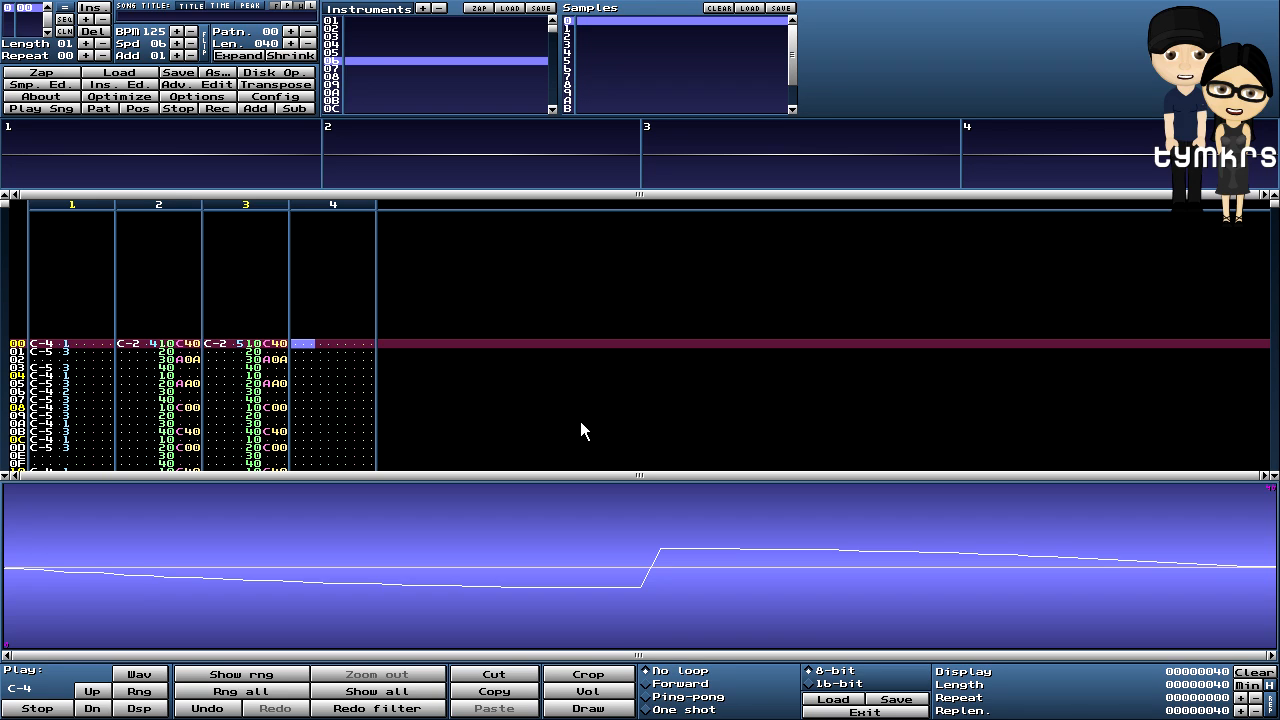
# - Set the bass sample to Forward loop, audition it, and turn pattern recording back on
pyautogui.click(646, 684)
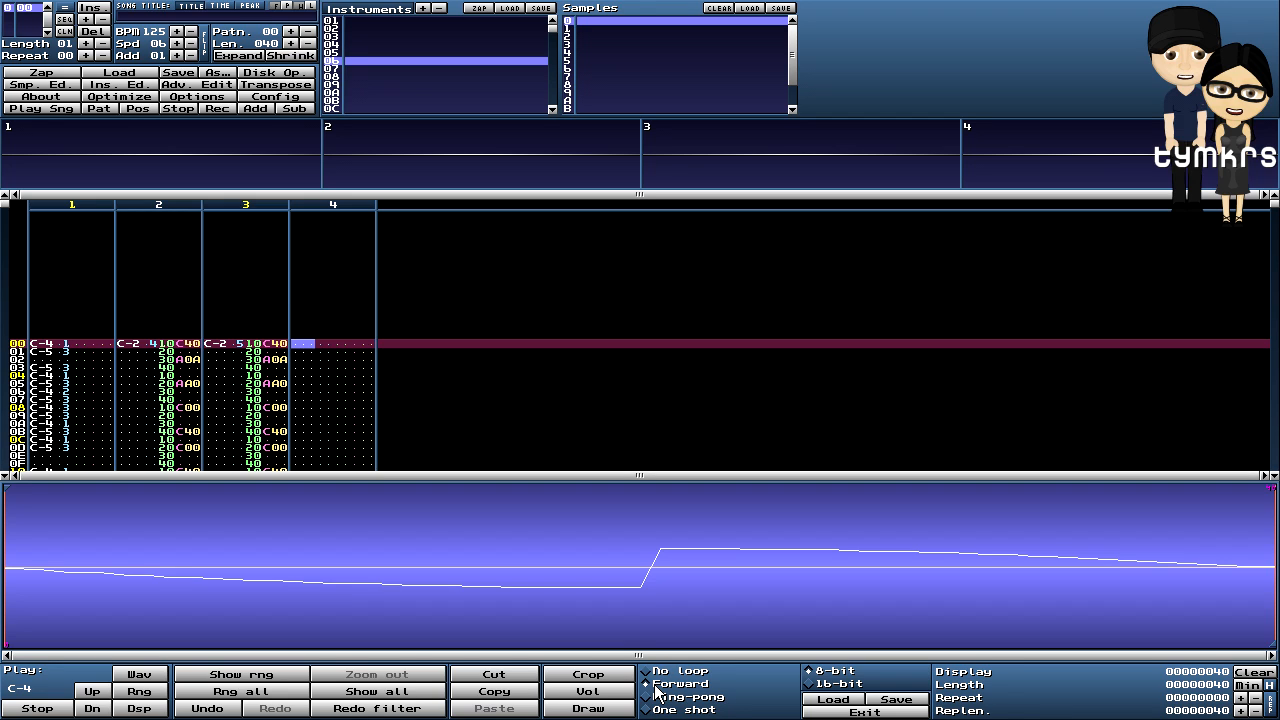
pyautogui.press('z')
pyautogui.press('z')
pyautogui.press('space')
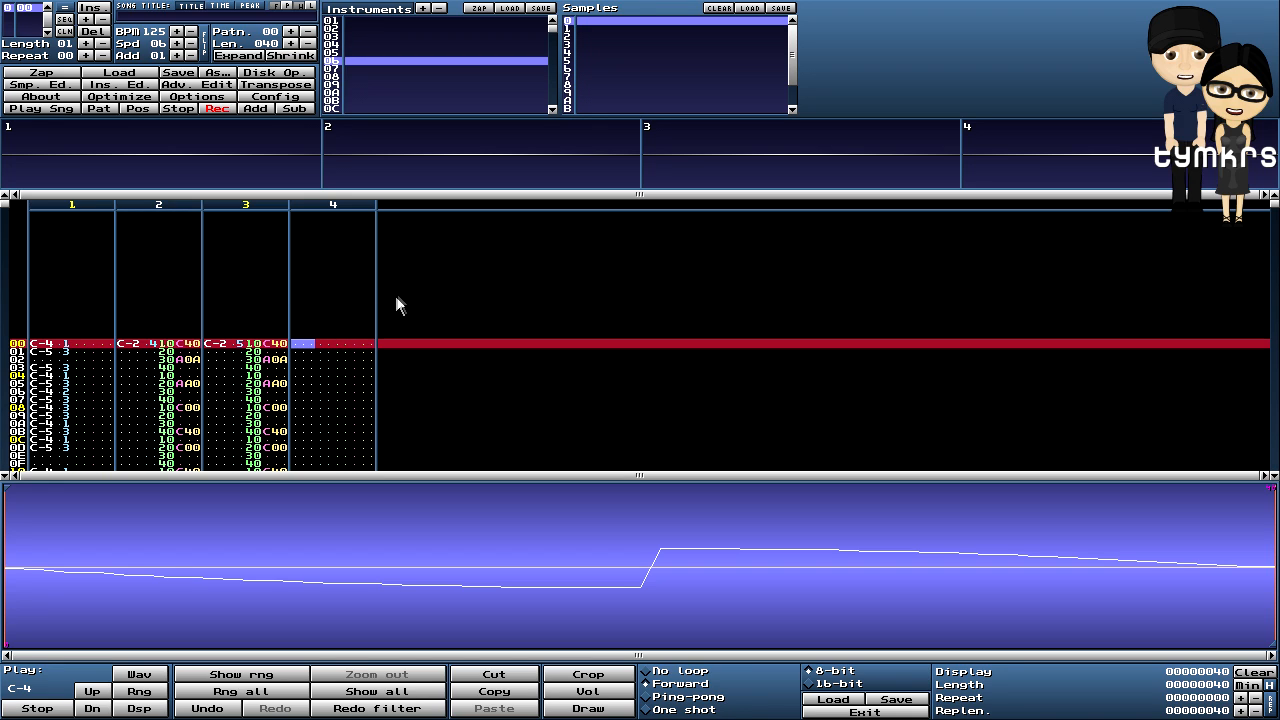
# - Enter instrument 06 bass notes in channel 4: C-4 at row 00 and G-3 at row 20
pyautogui.press('z')
pyautogui.press('Down')
pyautogui.press('Down')
pyautogui.press('Down')
pyautogui.press('Down')
pyautogui.press('Down')
pyautogui.press('Down')
pyautogui.press('Down')
pyautogui.press('Down')
pyautogui.press('Down')
pyautogui.press('Down')
pyautogui.press('Down')
pyautogui.press('Down')
pyautogui.press('Down')
pyautogui.press('Down')
pyautogui.press('Down')
pyautogui.press('Down')
pyautogui.press('Down')
pyautogui.press('Down')
pyautogui.press('Down')
pyautogui.press('Down')
pyautogui.press('Down')
pyautogui.press('Down')
pyautogui.press('Down')
pyautogui.press('Down')
pyautogui.press('Down')
pyautogui.press('Down')
pyautogui.press('Down')
pyautogui.press('Down')
pyautogui.press('Down')
pyautogui.press('Down')
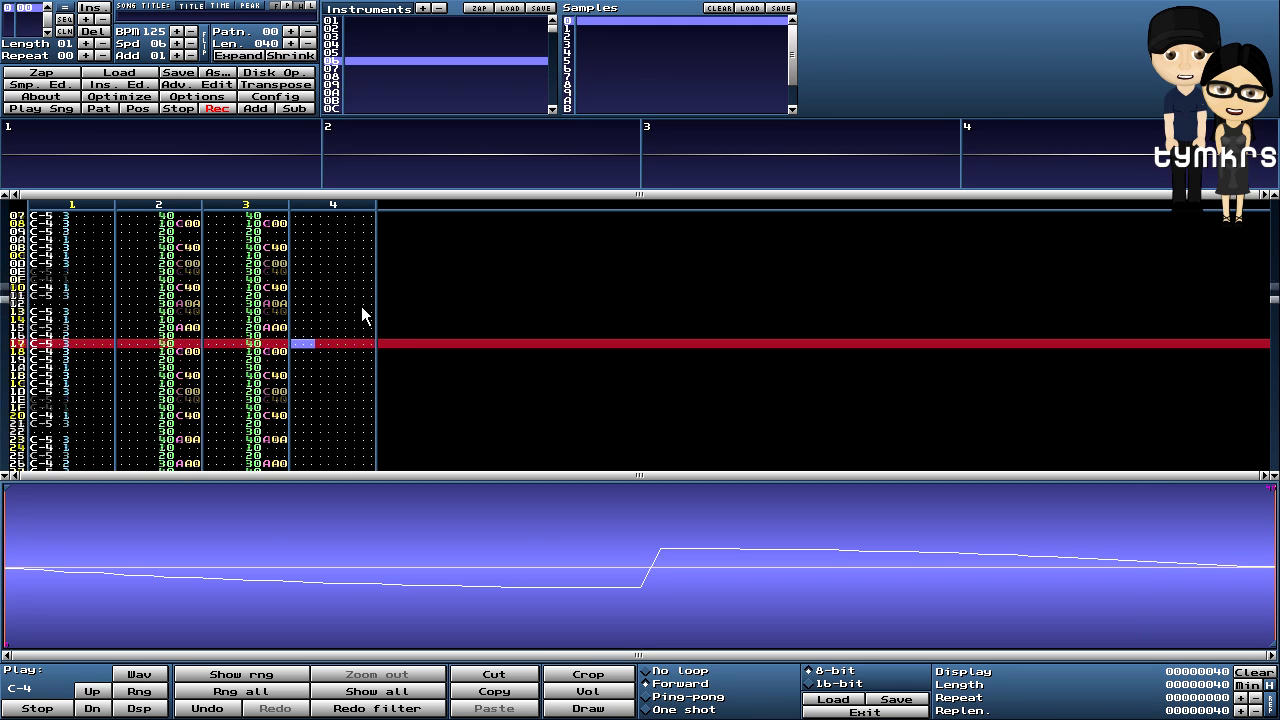
pyautogui.press('b')
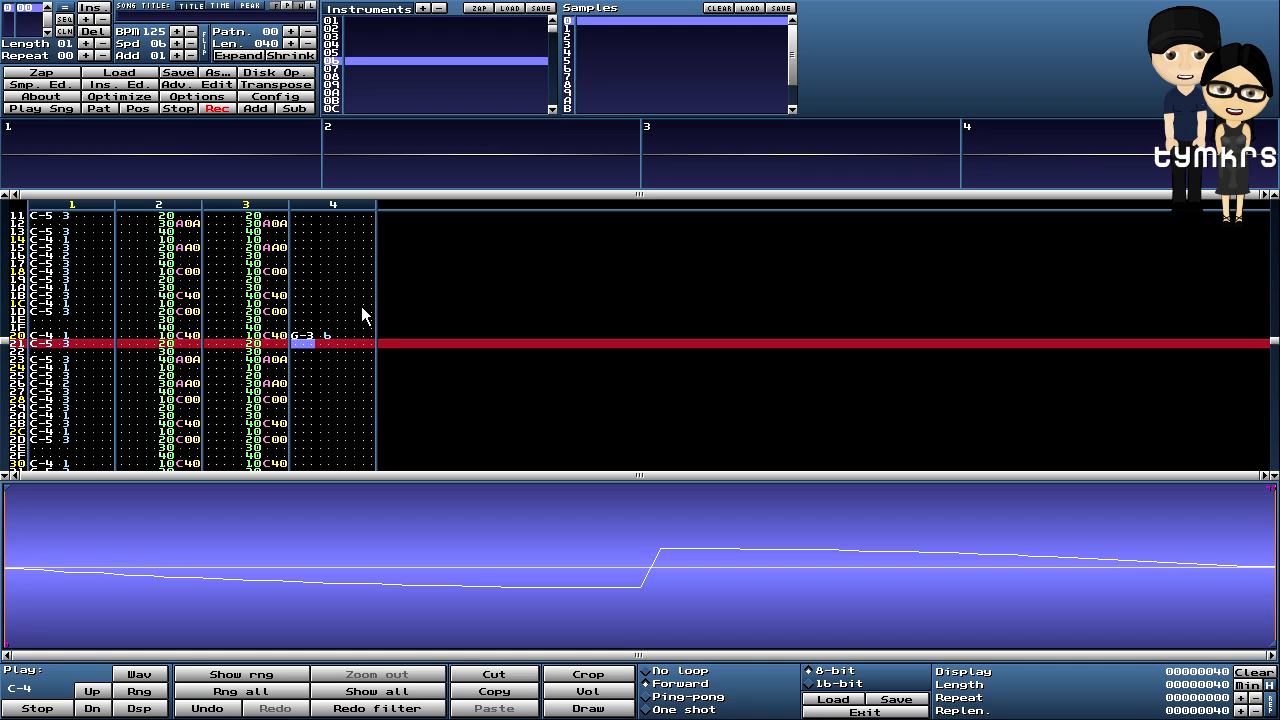
# - Play and stop the pattern to hear the bass, then open the instrument editor
pyautogui.click(115, 108)
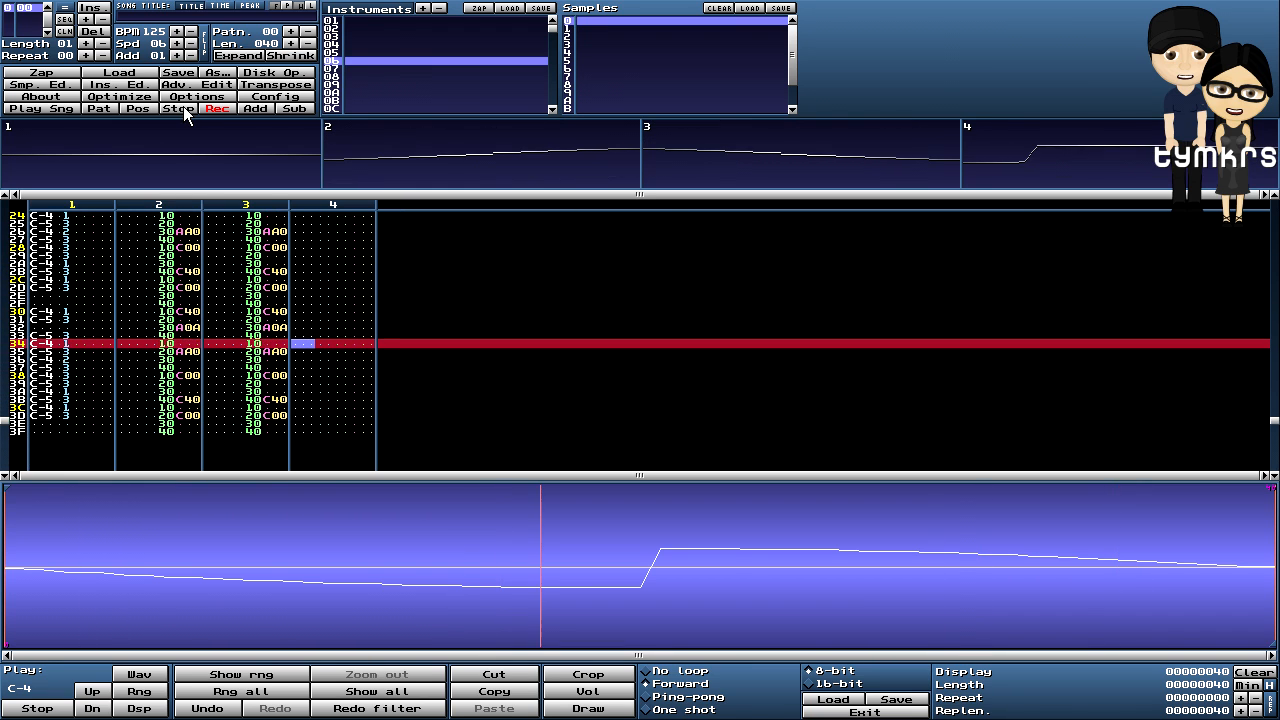
pyautogui.click(178, 108)
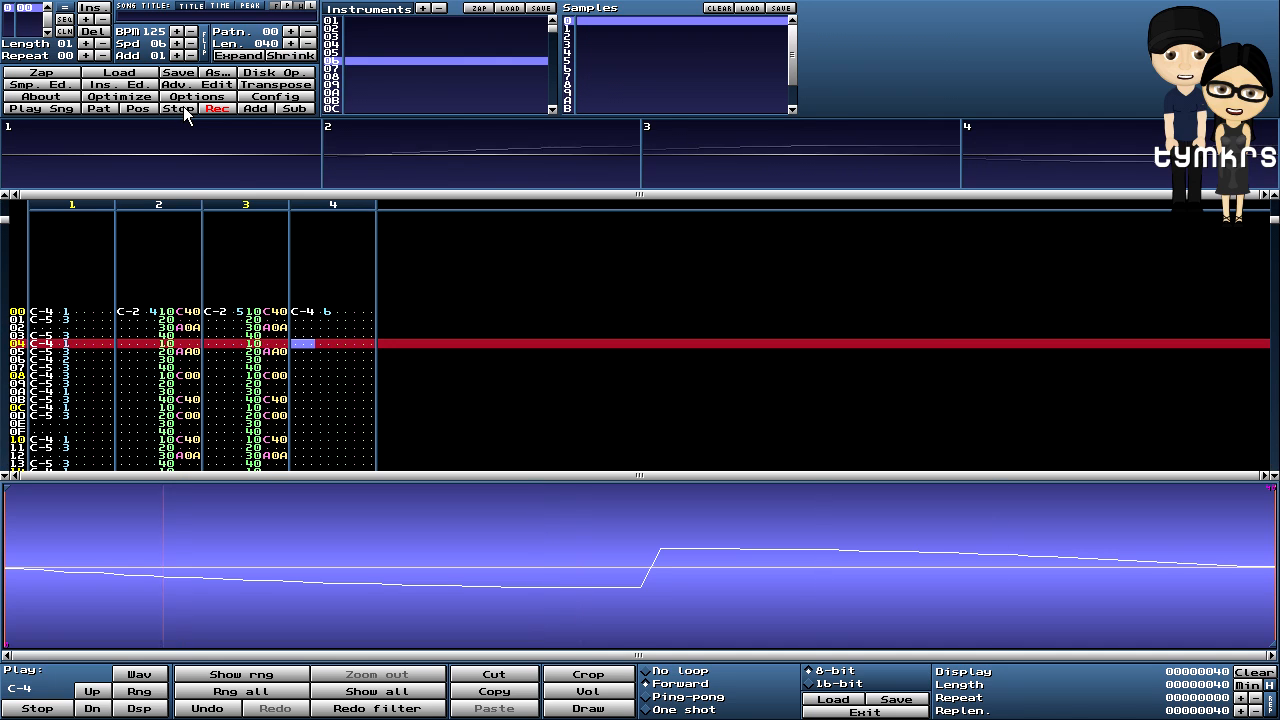
pyautogui.click(120, 84)
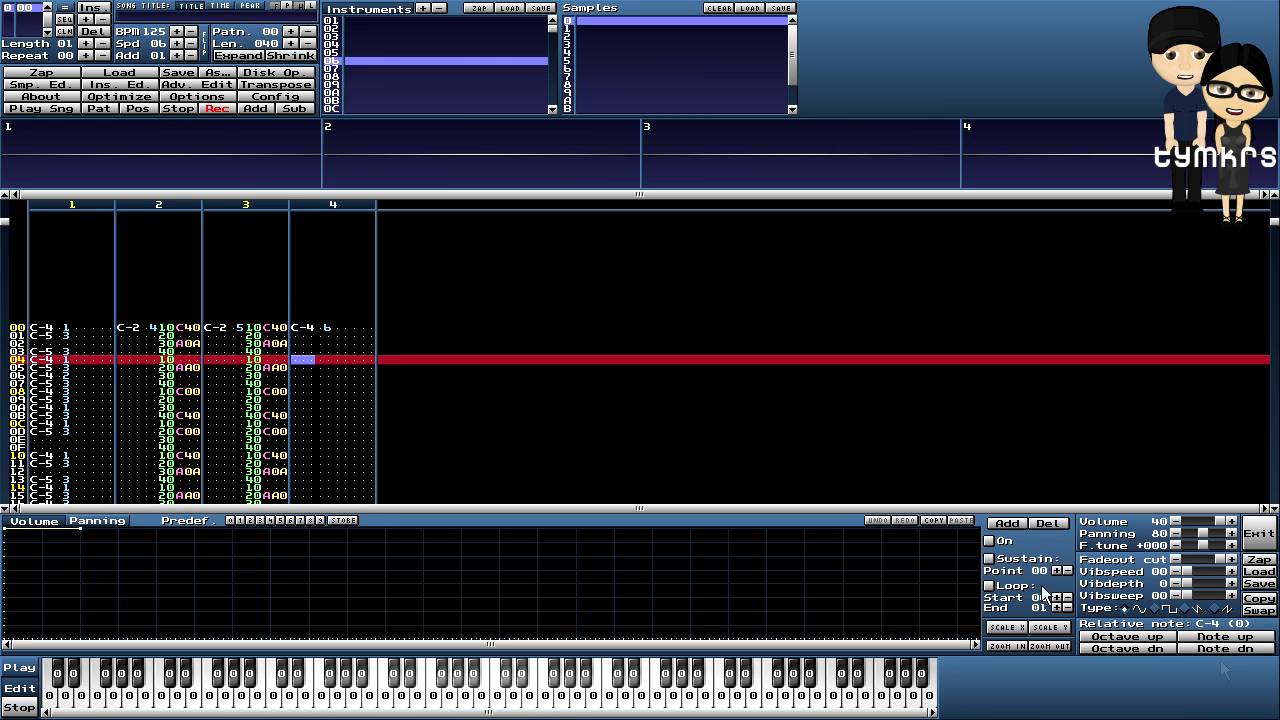
# - Raise instrument 06's relative note an octave to C-5 (+12), play the pattern, and return to row 00 of channel 4
pyautogui.click(1152, 637)
pyautogui.click(97, 107)
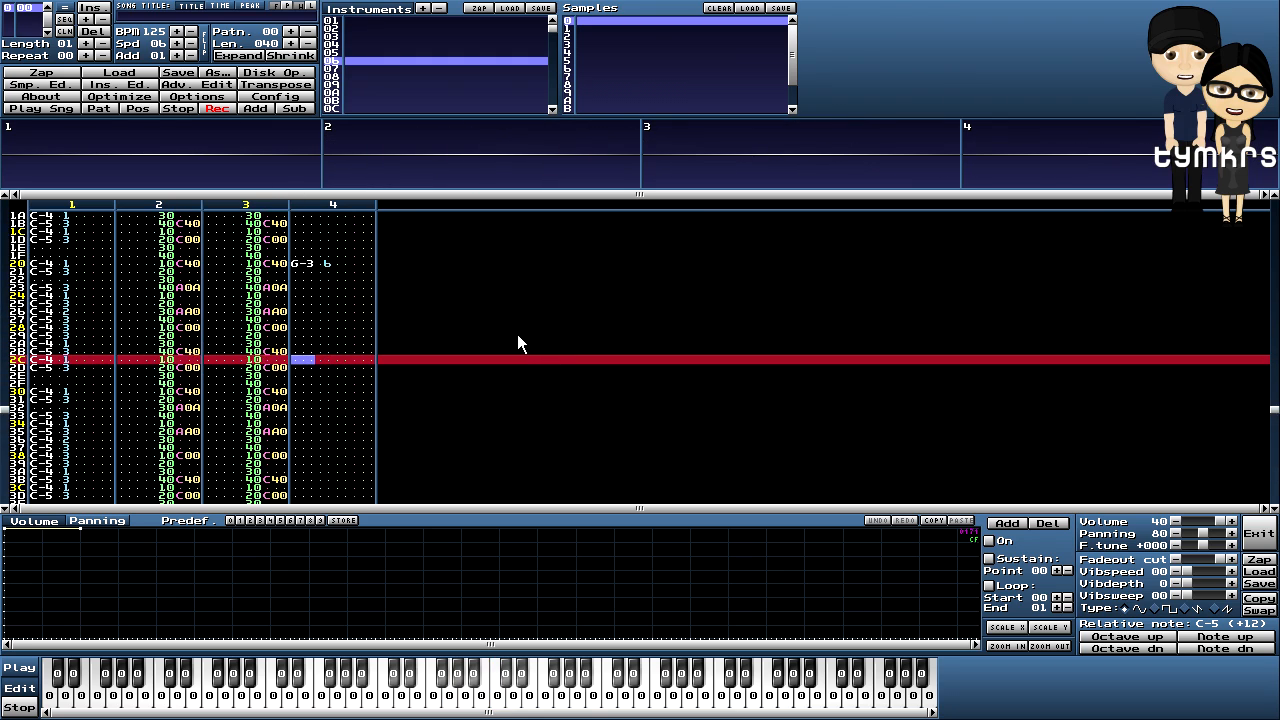
pyautogui.scroll(16, 517, 340)
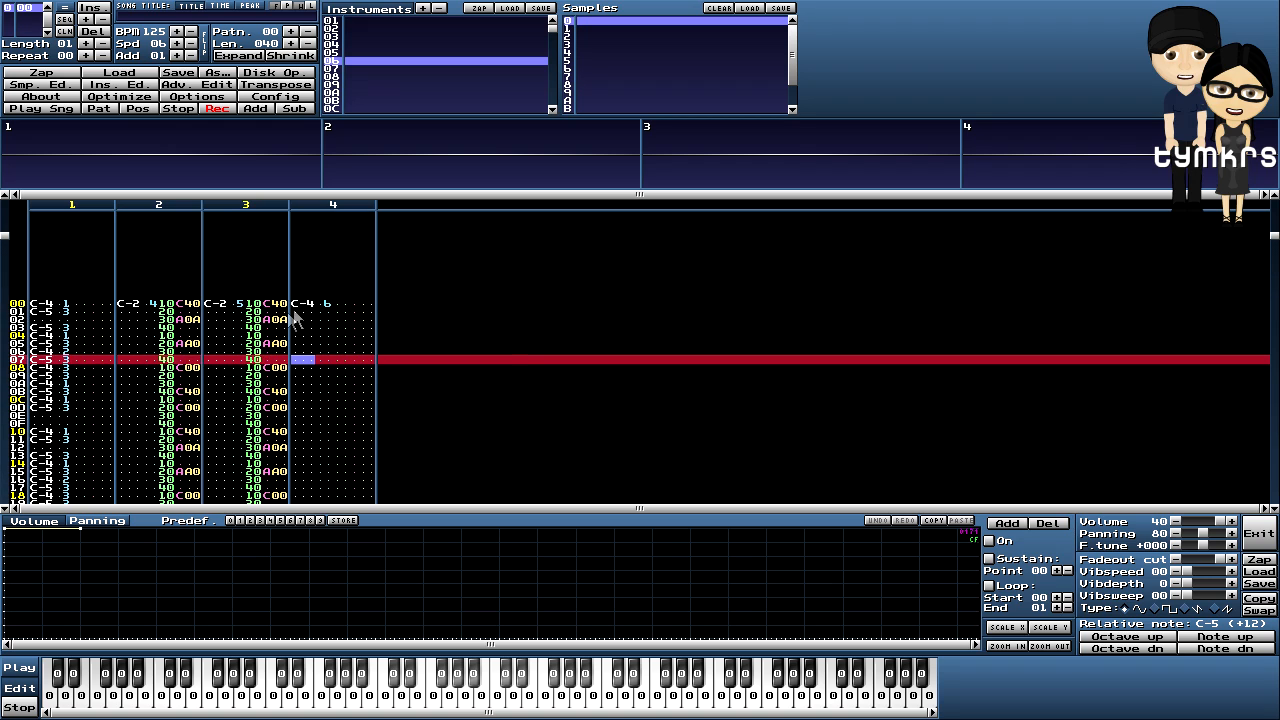
pyautogui.click(354, 303)
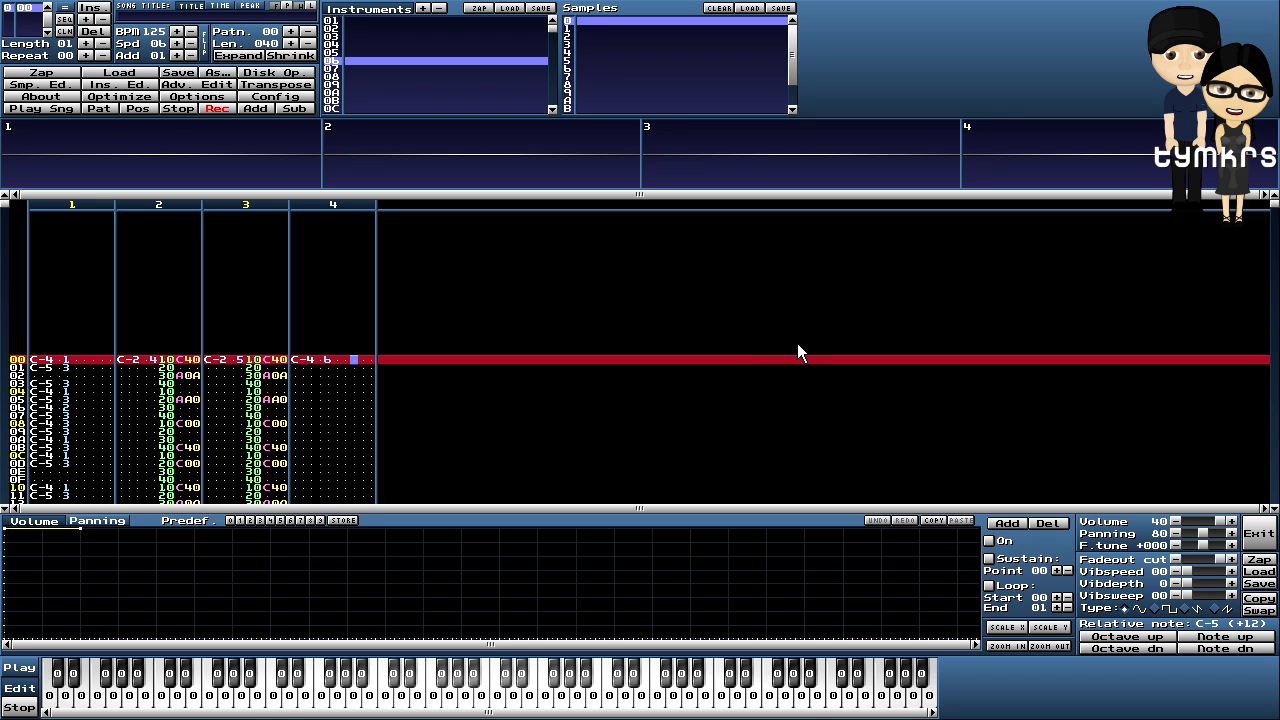
# - Leave edit mode and audition the lead instrument's C, E and G notes several times
pyautogui.press('space')
pyautogui.press('z')
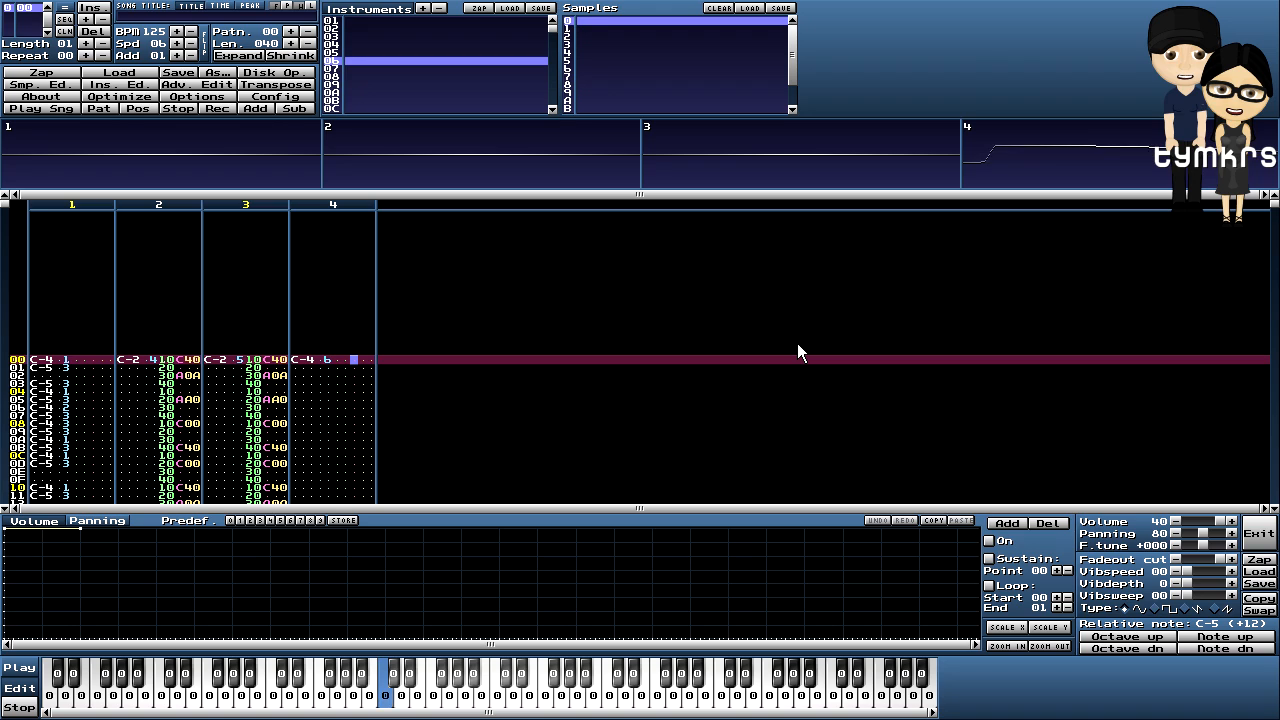
pyautogui.press('c')
pyautogui.press('b')
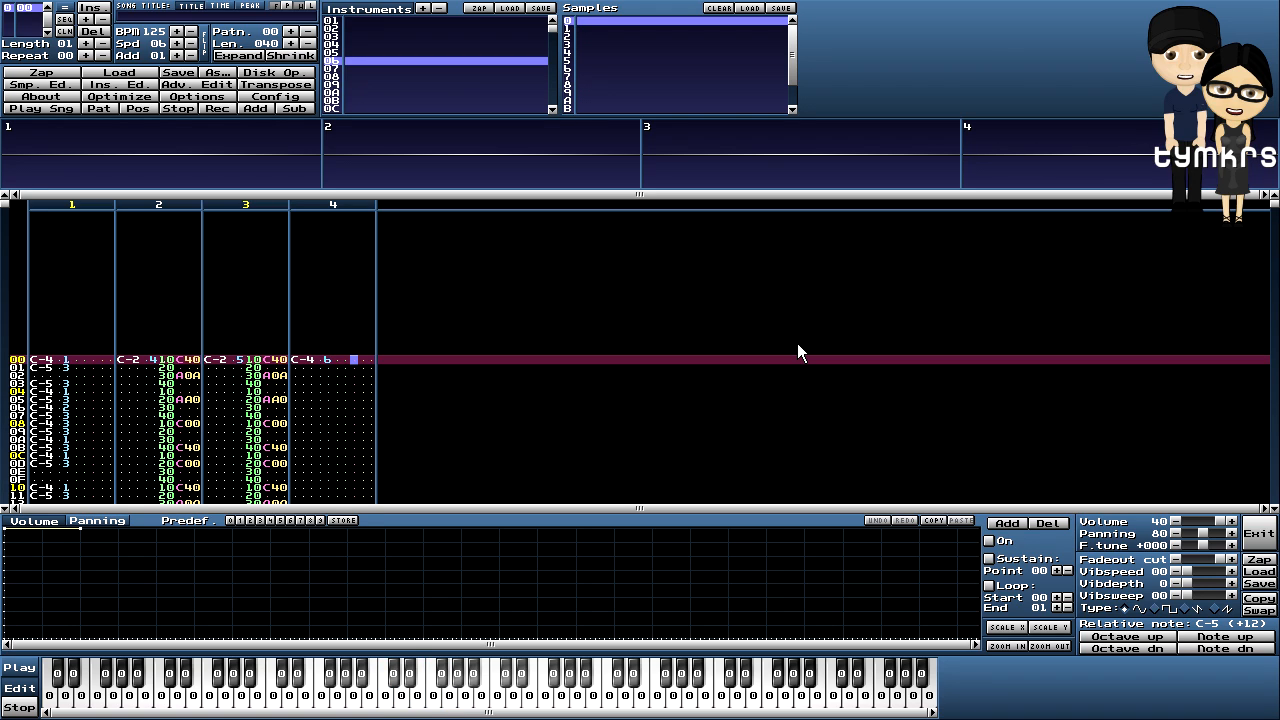
pyautogui.press('z')
pyautogui.press('c')
pyautogui.press('z')
pyautogui.press('b')
pyautogui.press('z')
pyautogui.press('c')
pyautogui.press('b')
# - Turn editing back on and fill channel 4's effect column with 037 arpeggio from row 00 down
pyautogui.press('Right')
pyautogui.press('space')
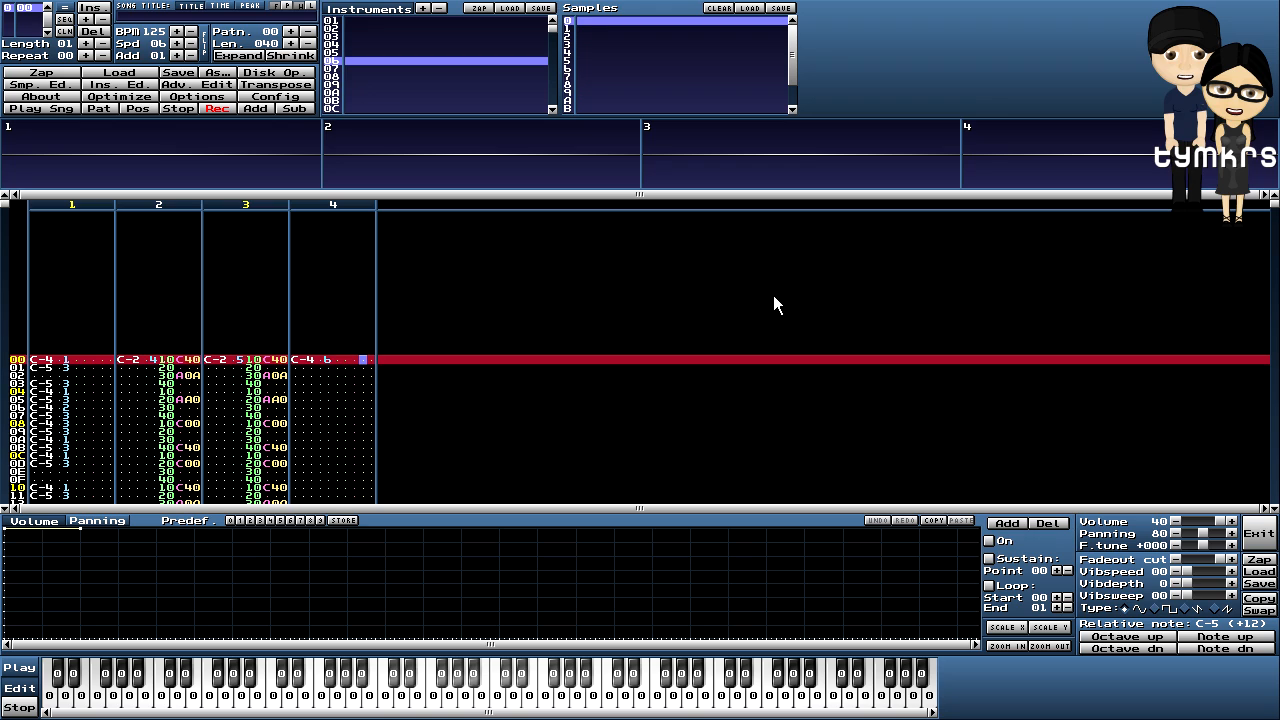
pyautogui.write('30')
pyautogui.press('Up')
pyautogui.press('Left')
pyautogui.write('7')
pyautogui.press('Left')
pyautogui.press('Down')
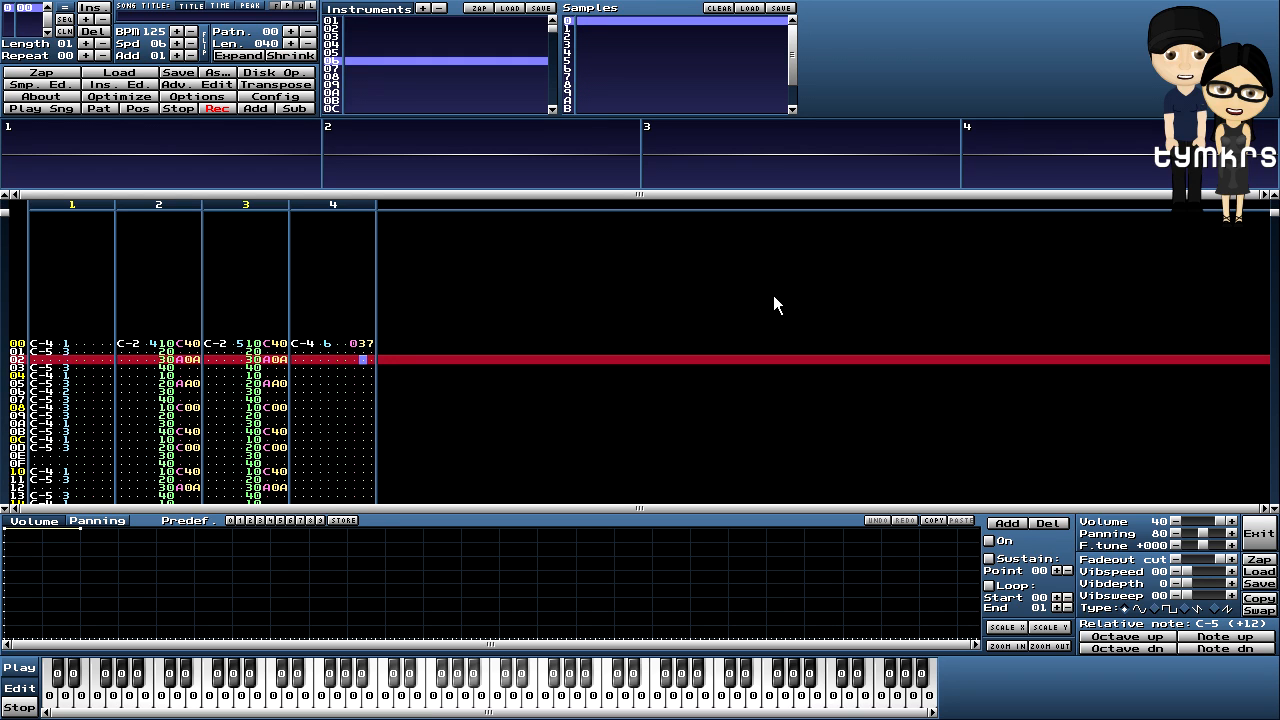
pyautogui.write('3333333333333333333333333333333333333333333333333333333333333')
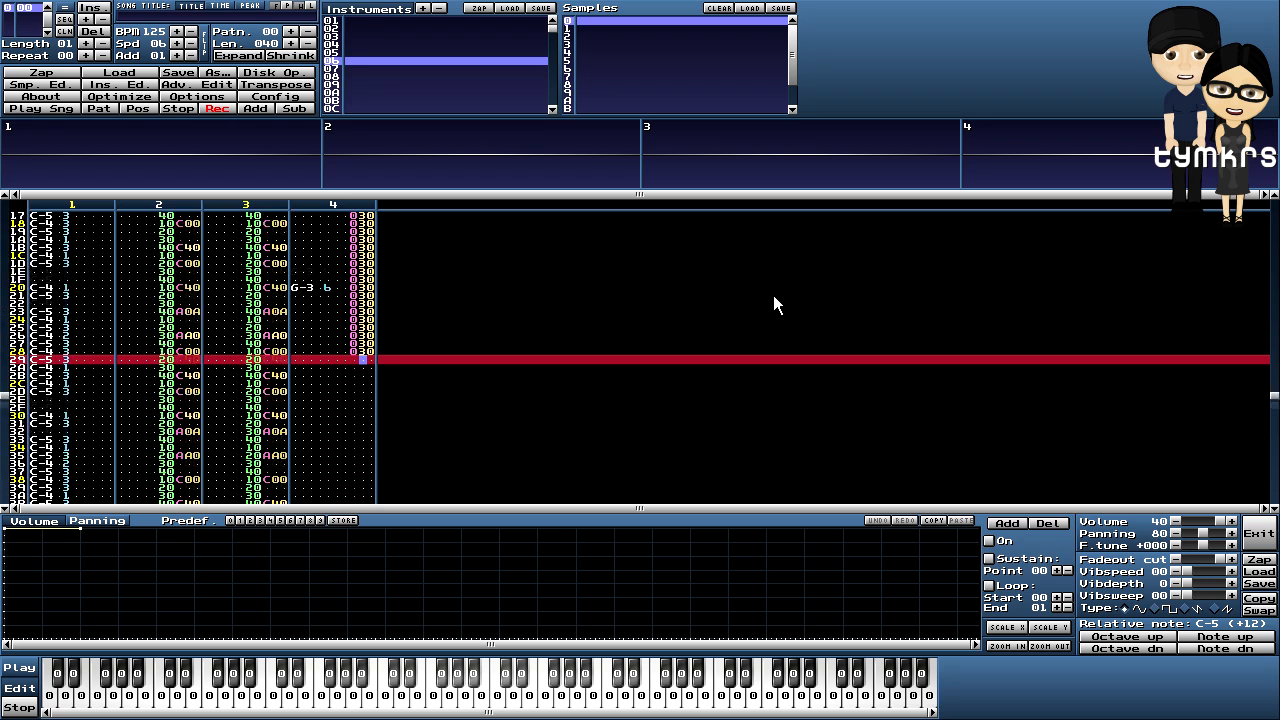
pyautogui.write('33')
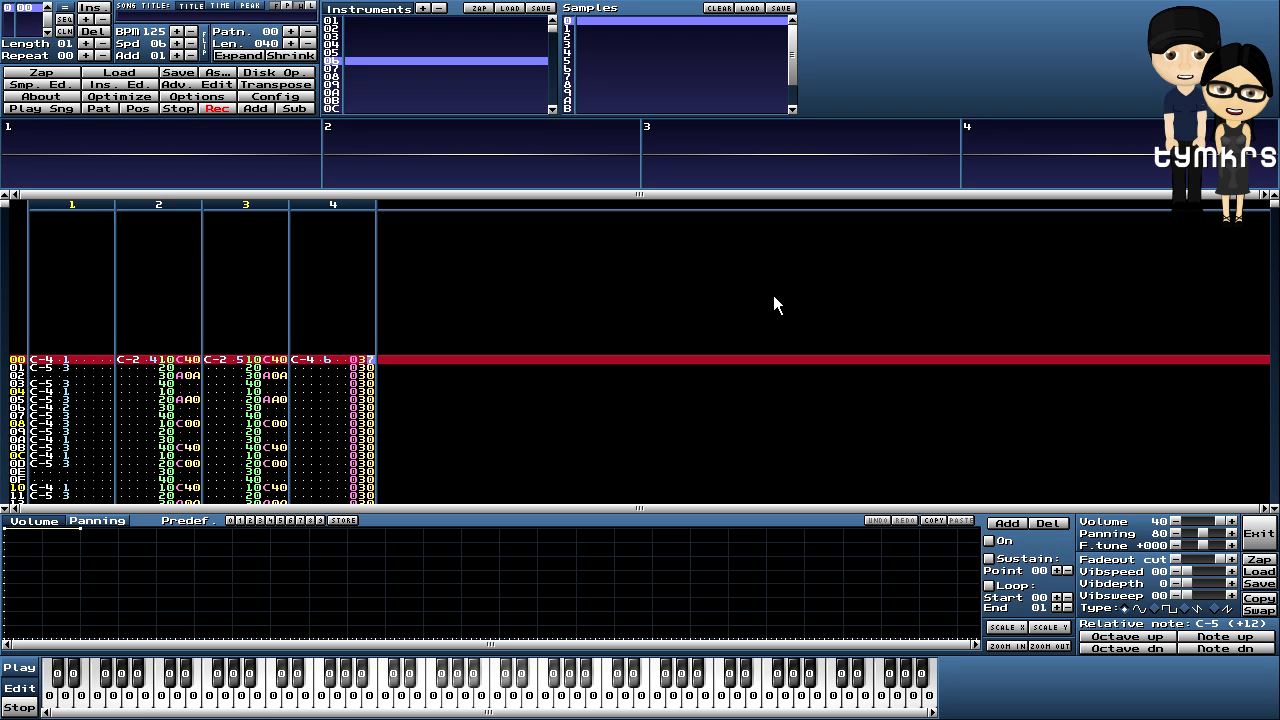
pyautogui.write('7777777777777777777777777777777777777777777')
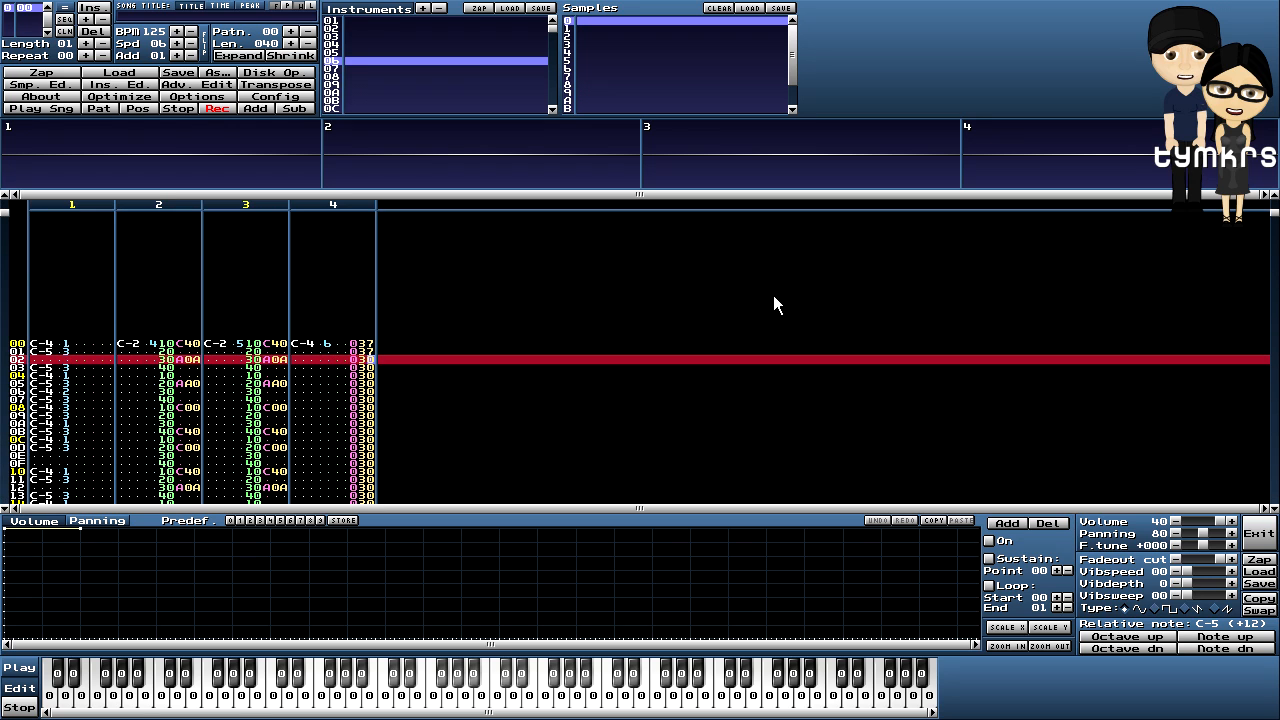
pyautogui.write('77777777777777777777')
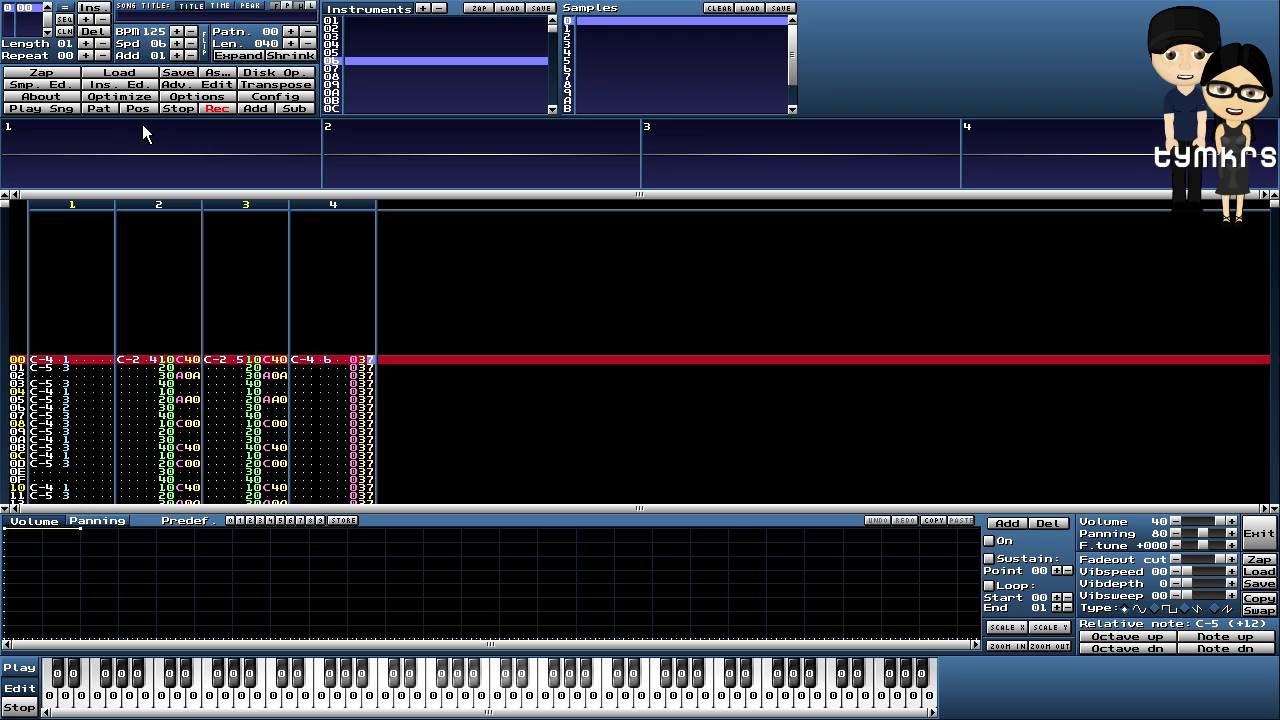
pyautogui.click(98, 108)
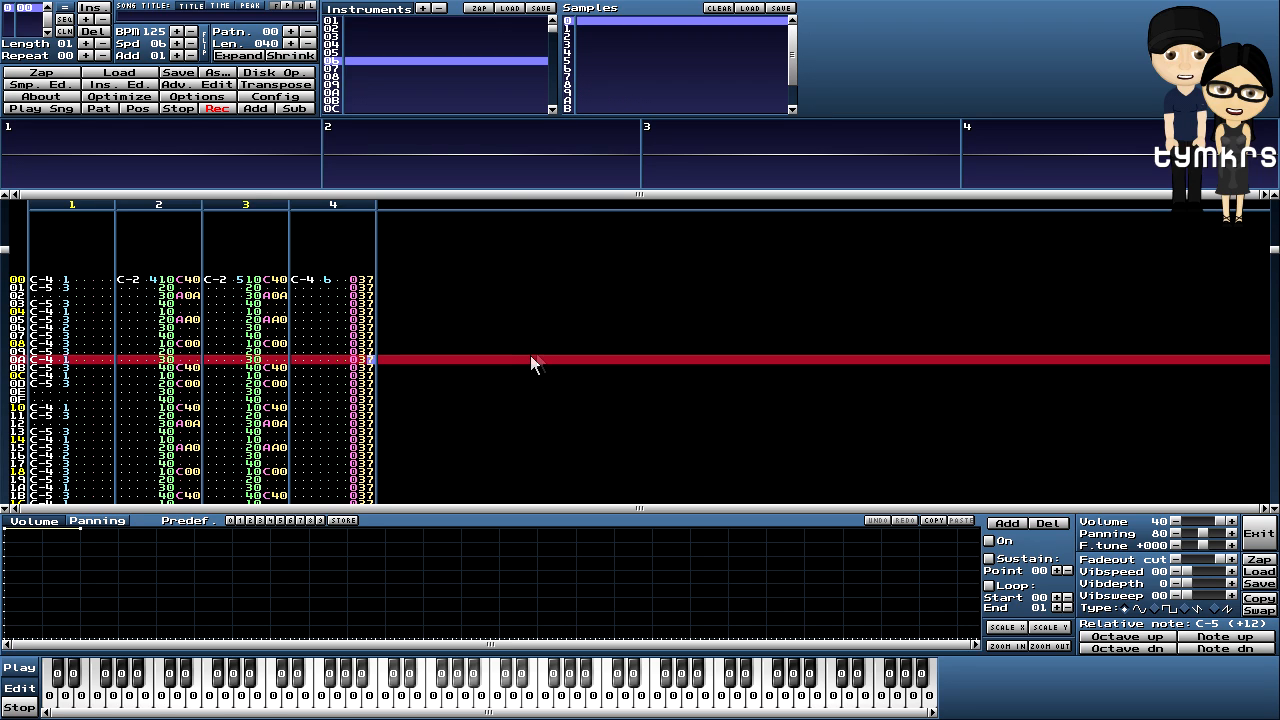
pyautogui.click(358, 281)
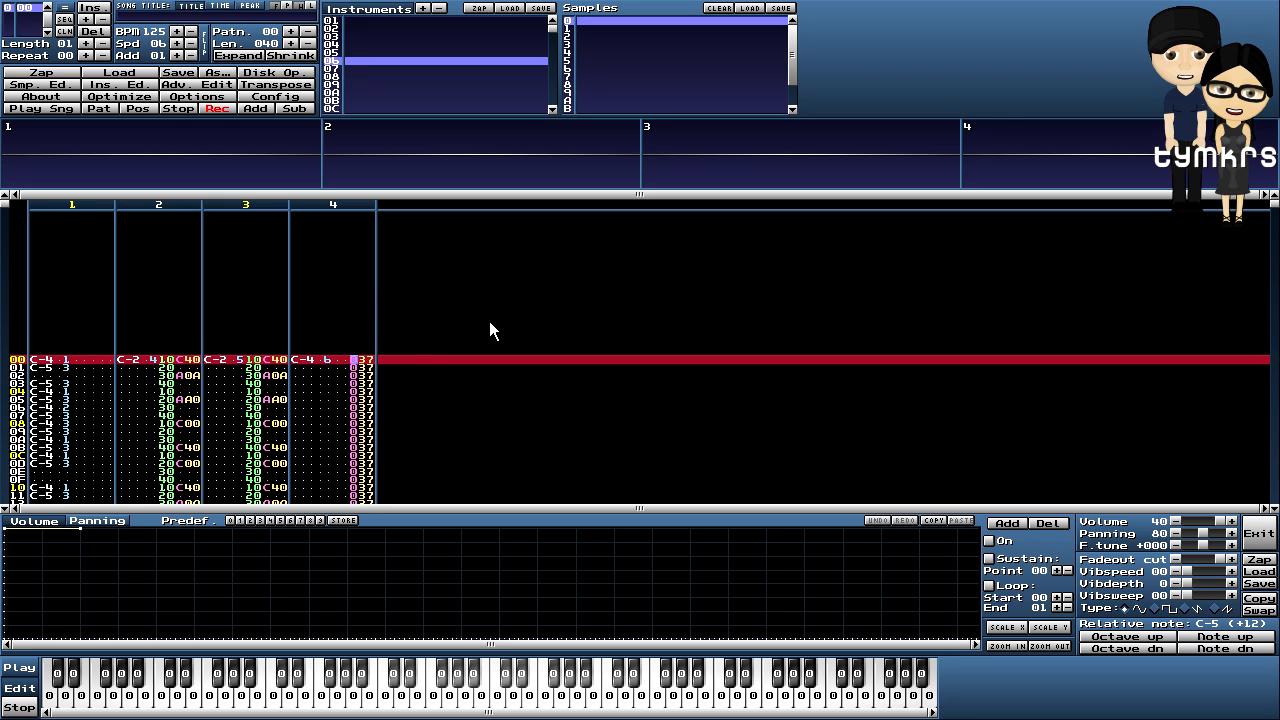
# - Set channel 4's volume effect to C40 at row 00 and C00 at row 0D
pyautogui.write('c40')
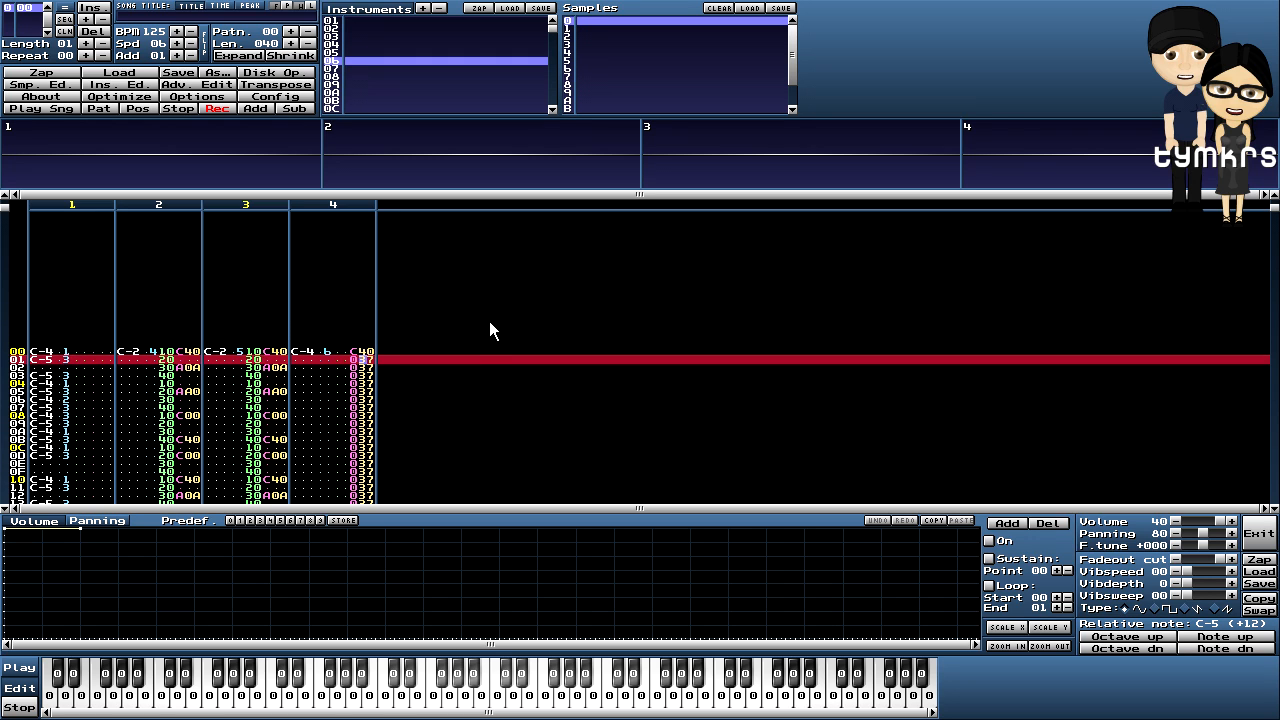
pyautogui.press('Down')
pyautogui.press('Down')
pyautogui.press('Down')
pyautogui.press('Down')
pyautogui.press('Down')
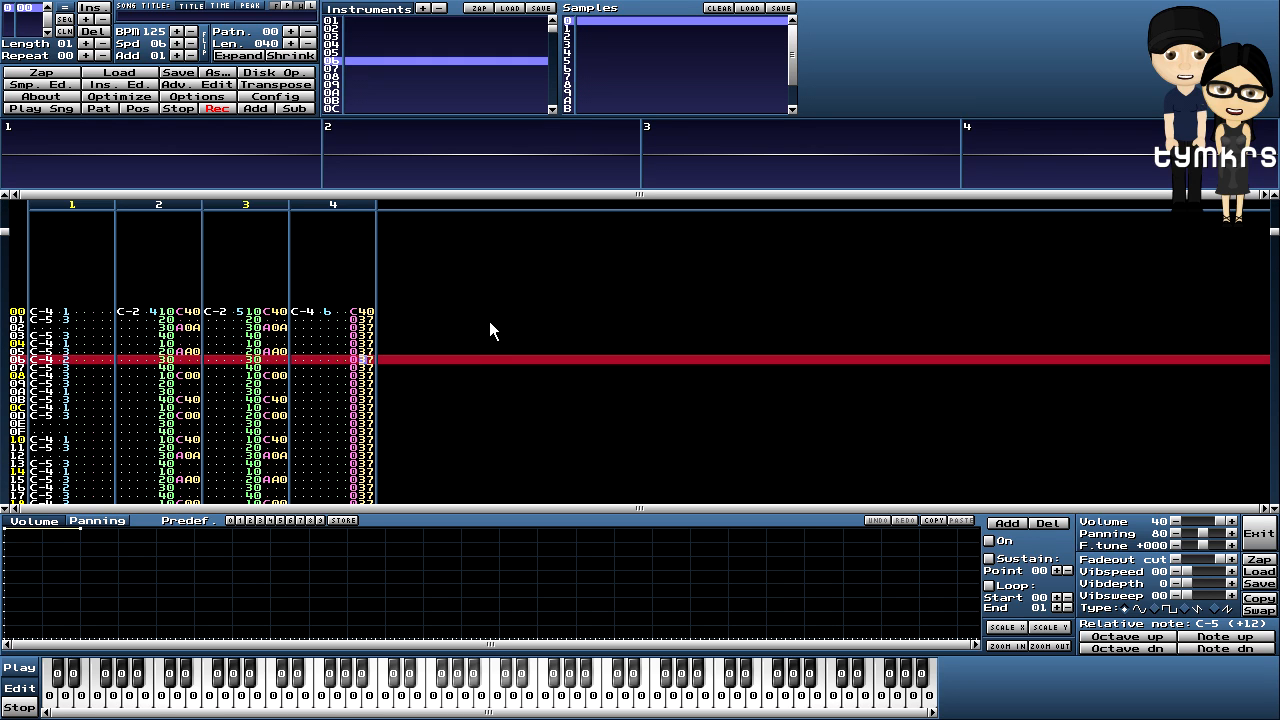
pyautogui.press('Down')
pyautogui.press('Down')
pyautogui.press('Down')
pyautogui.press('Down')
pyautogui.press('Down')
pyautogui.press('Down')
pyautogui.press('Down')
pyautogui.press('Down')
pyautogui.press('Down')
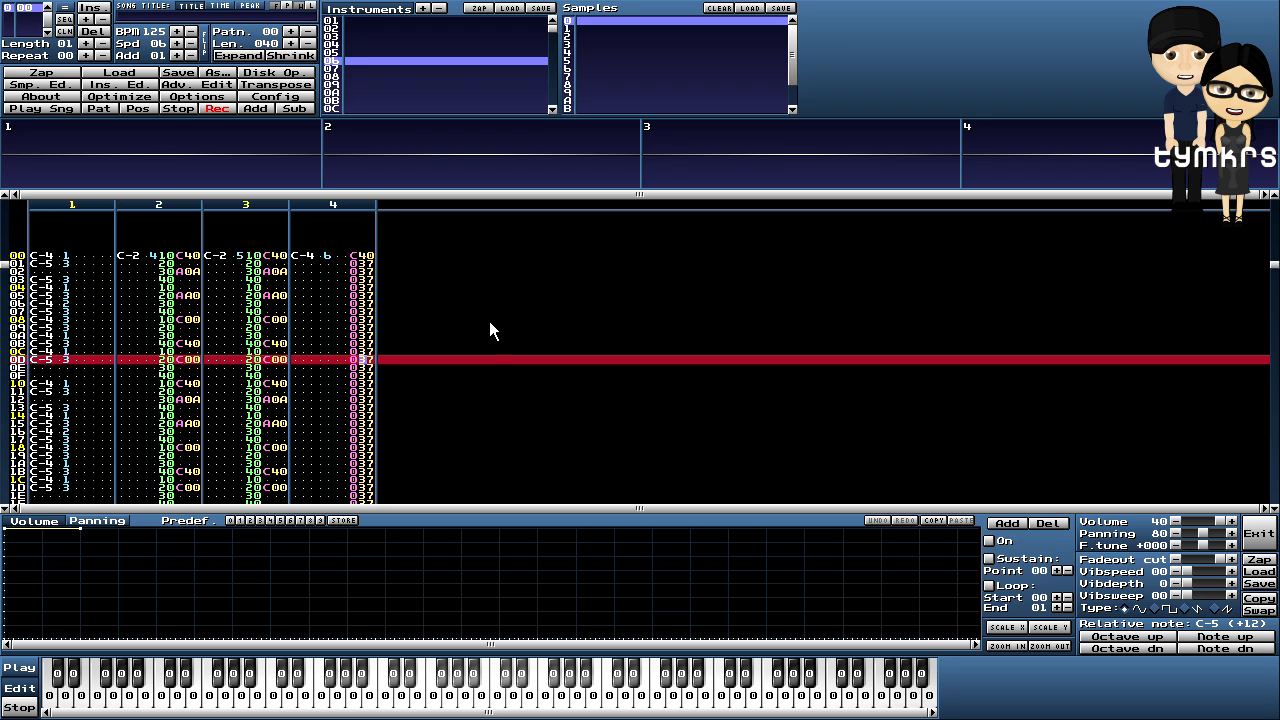
pyautogui.press('Up')
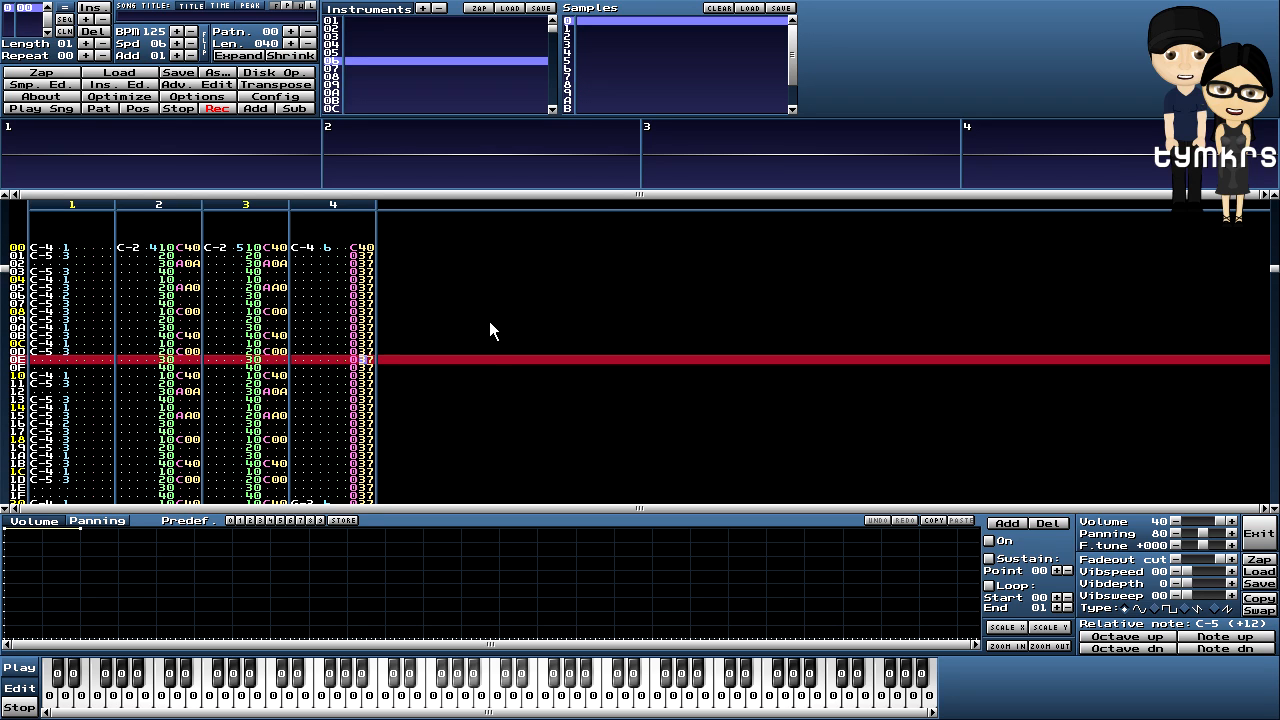
pyautogui.press('Up')
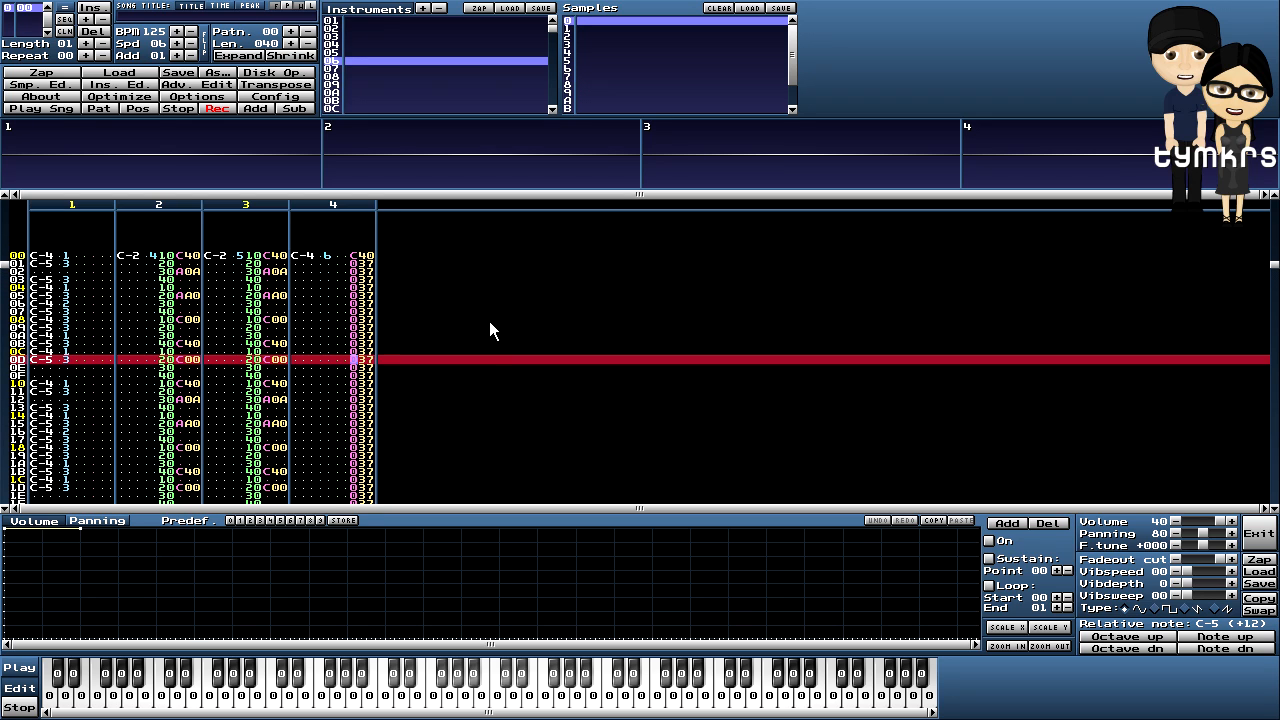
pyautogui.write('c0')
pyautogui.press('Up')
# - Delete the 037 arpeggio effects on rows 0E–0F of channel 4
pyautogui.press('Right')
pyautogui.write('0')
pyautogui.press('Left')
pyautogui.press('Left')
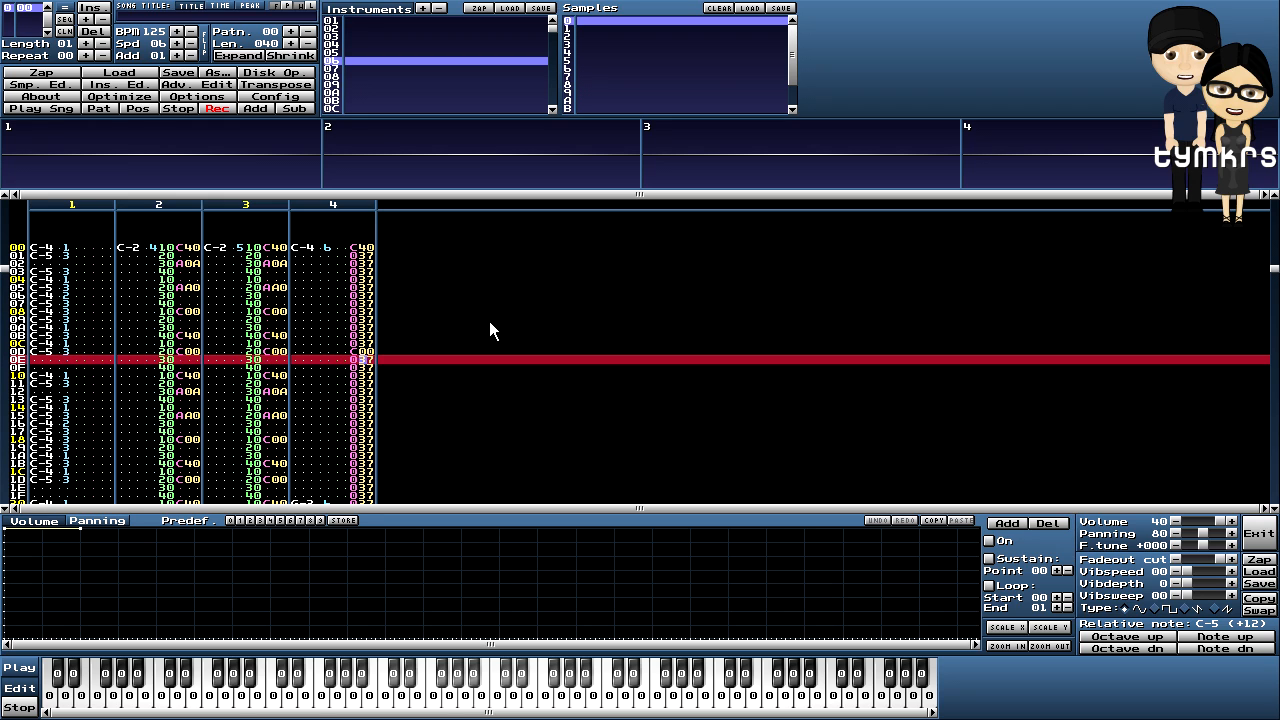
pyautogui.press('Delete')
pyautogui.press('Delete')
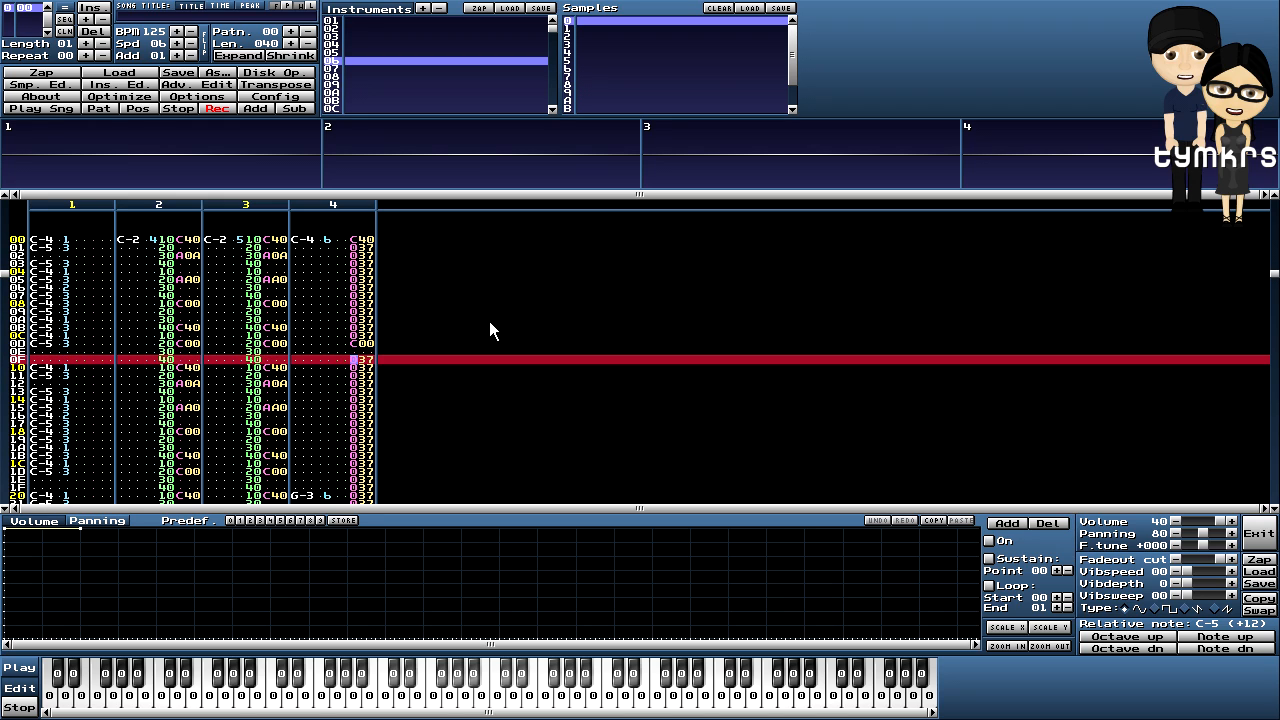
pyautogui.press('Up')
pyautogui.press('Up')
pyautogui.press('Up')
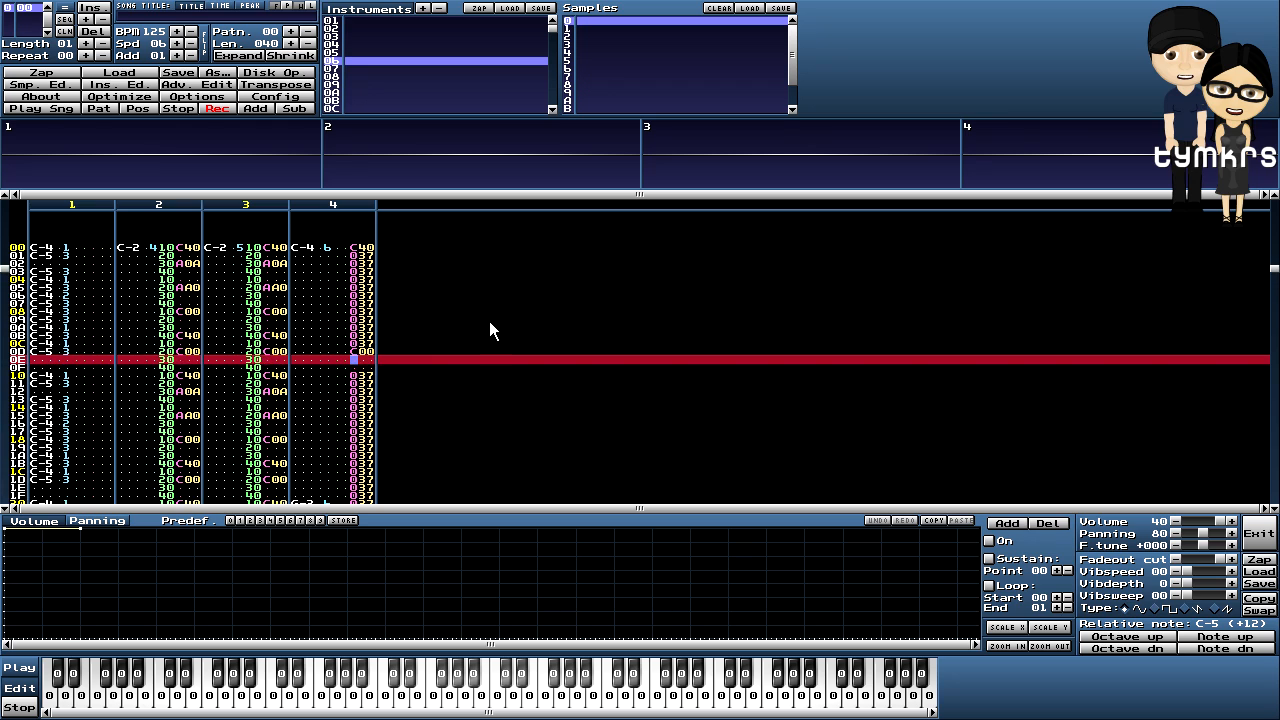
pyautogui.press('Up')
pyautogui.press('Up')
pyautogui.press('Up')
pyautogui.press('Up')
pyautogui.press('Up')
pyautogui.press('Up')
pyautogui.press('Up')
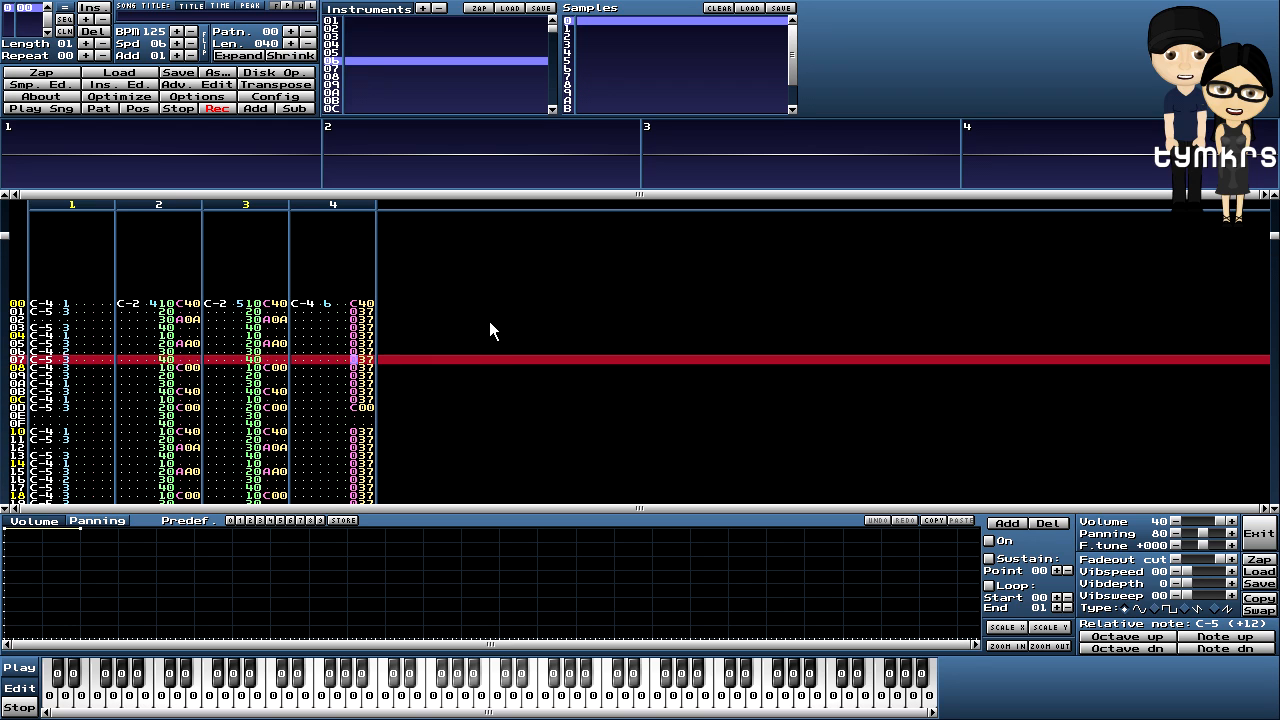
pyautogui.press('Up')
pyautogui.press('Up')
pyautogui.press('Up')
pyautogui.press('Up')
# - Play and stop pattern 00 three times to check the arpeggio lead, then return to channel 4 row 00
pyautogui.click(99, 107)
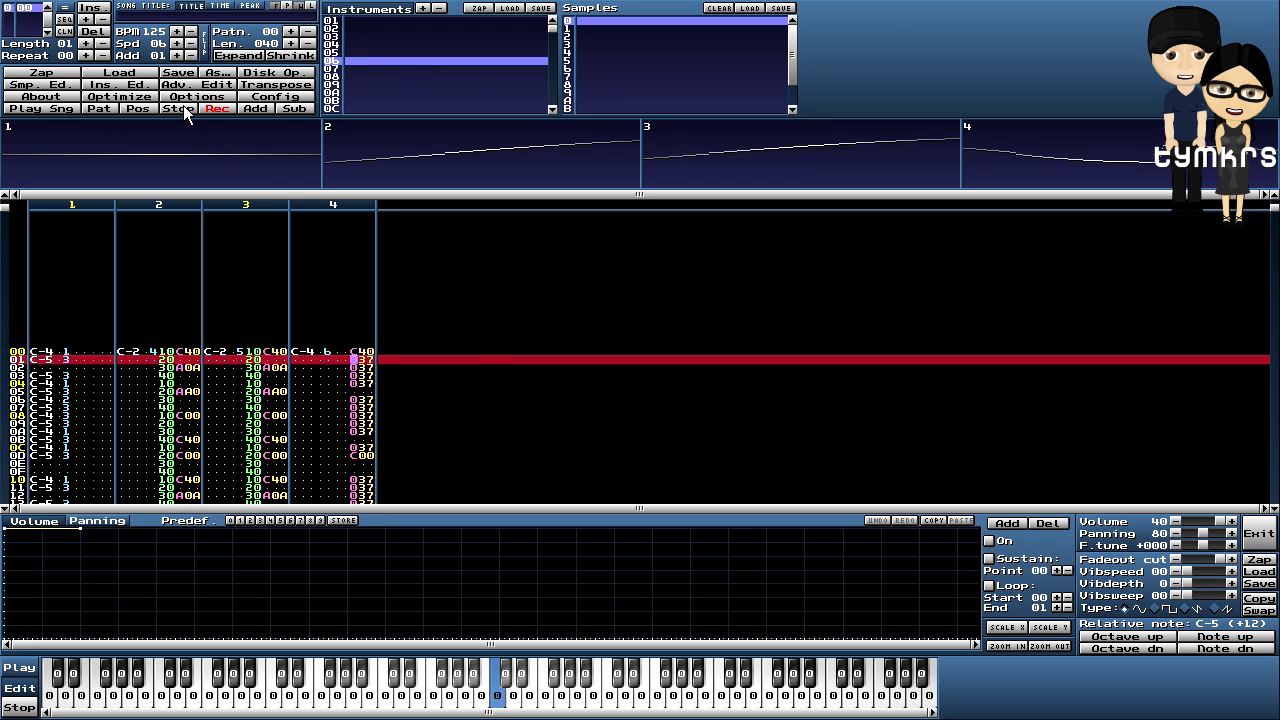
pyautogui.click(183, 107)
pyautogui.scroll(11, 459, 270)
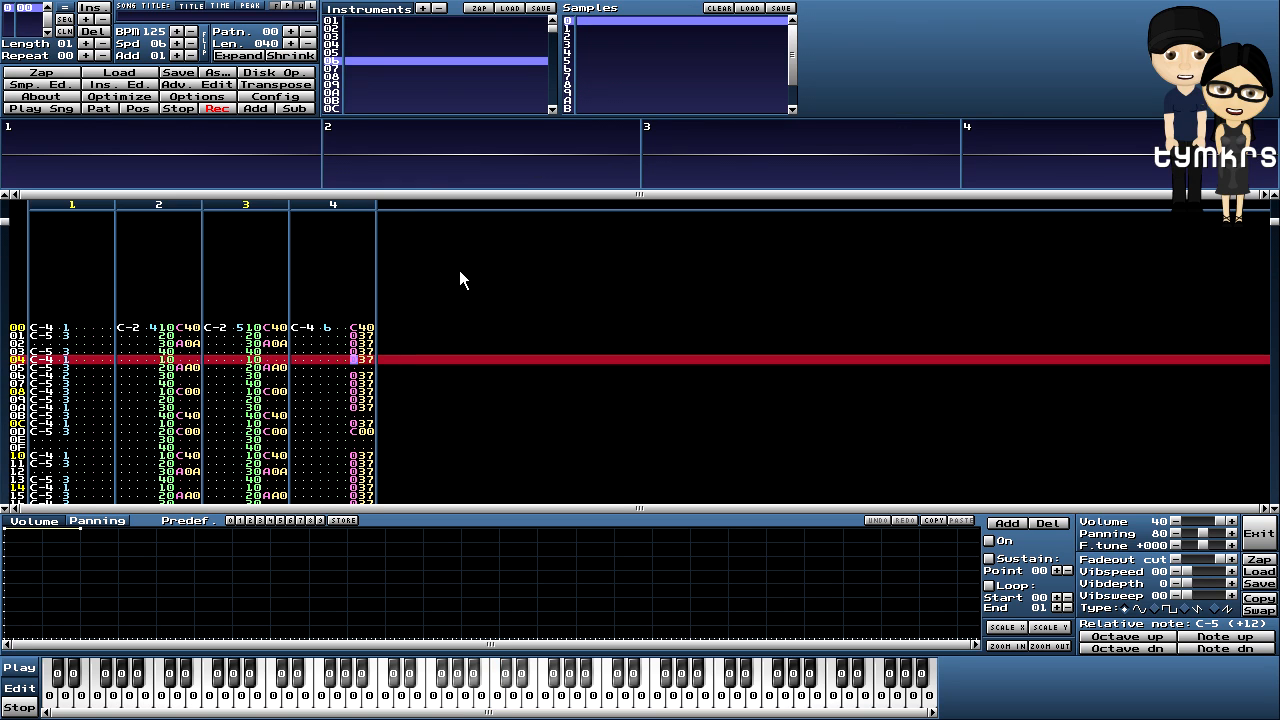
pyautogui.scroll(-1, 459, 270)
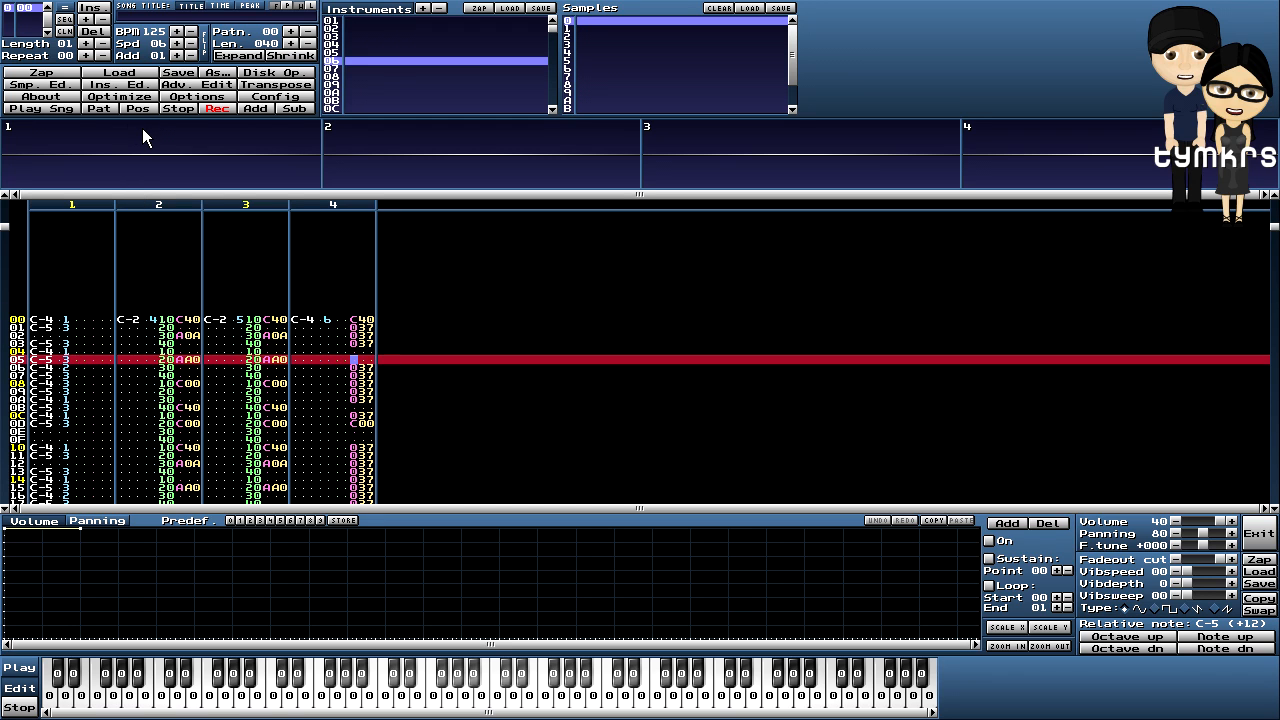
pyautogui.click(99, 108)
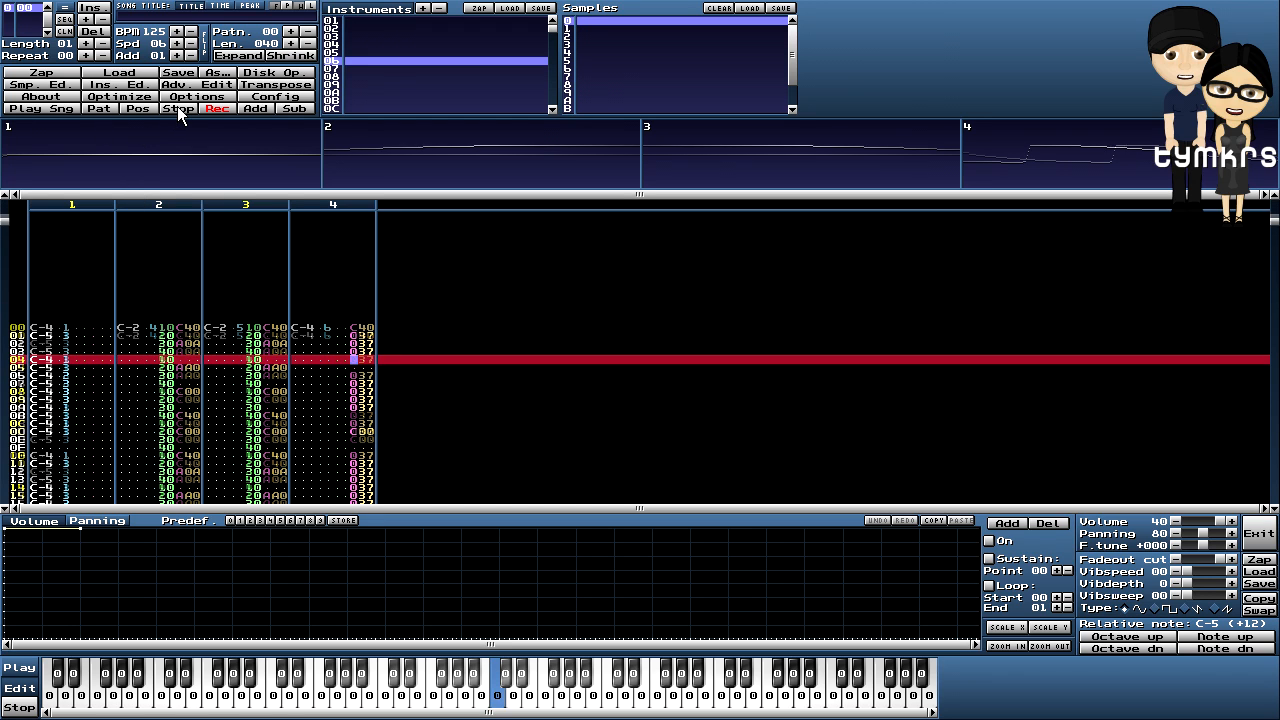
pyautogui.click(177, 106)
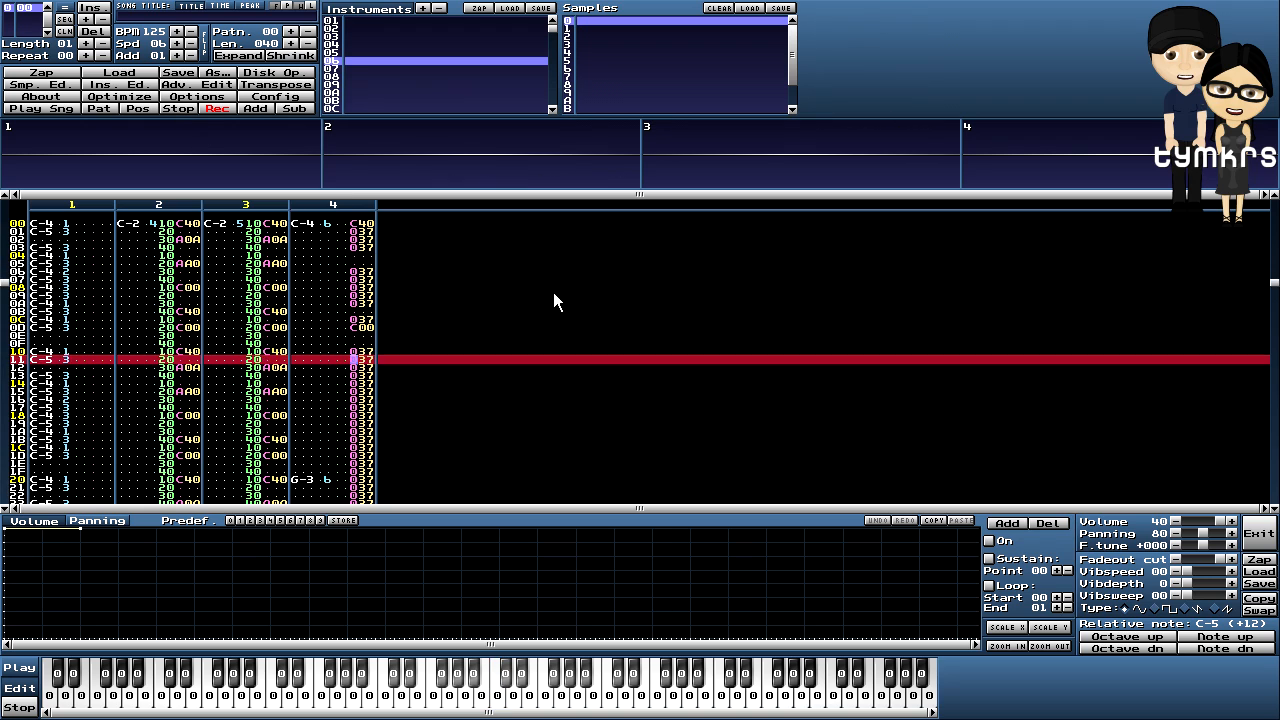
pyautogui.scroll(3, 527, 289)
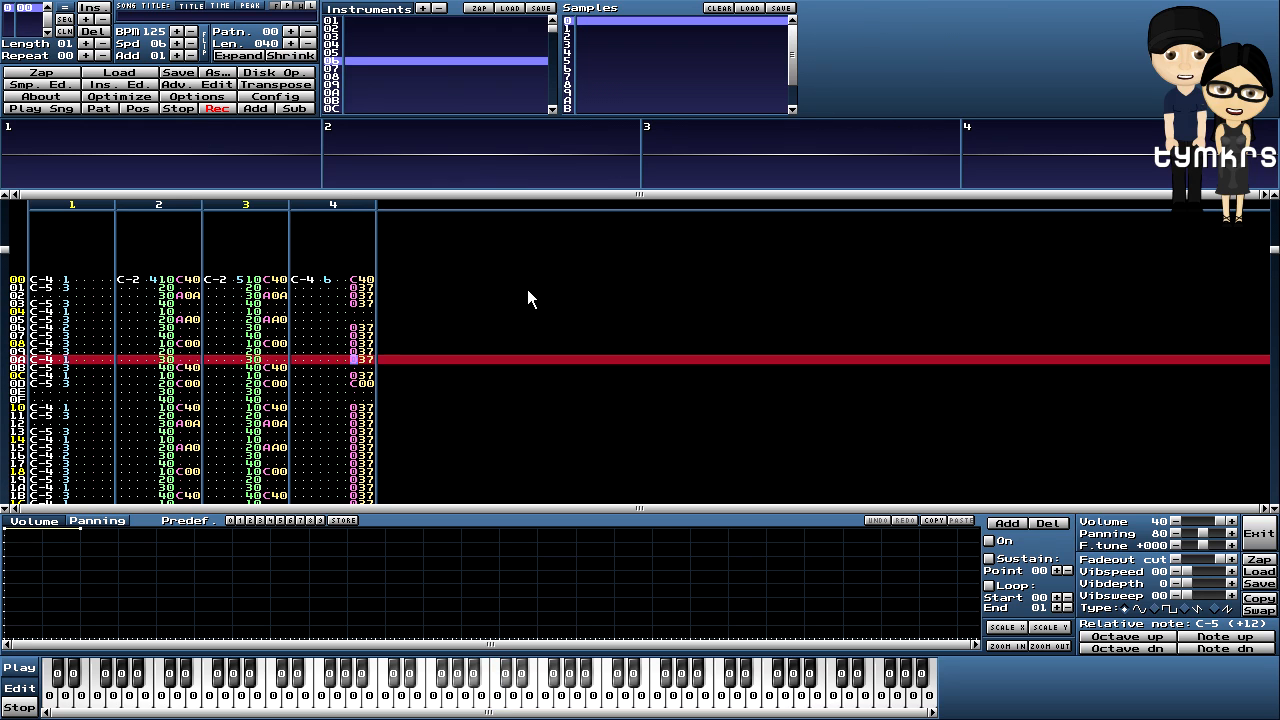
pyautogui.scroll(-1, 527, 289)
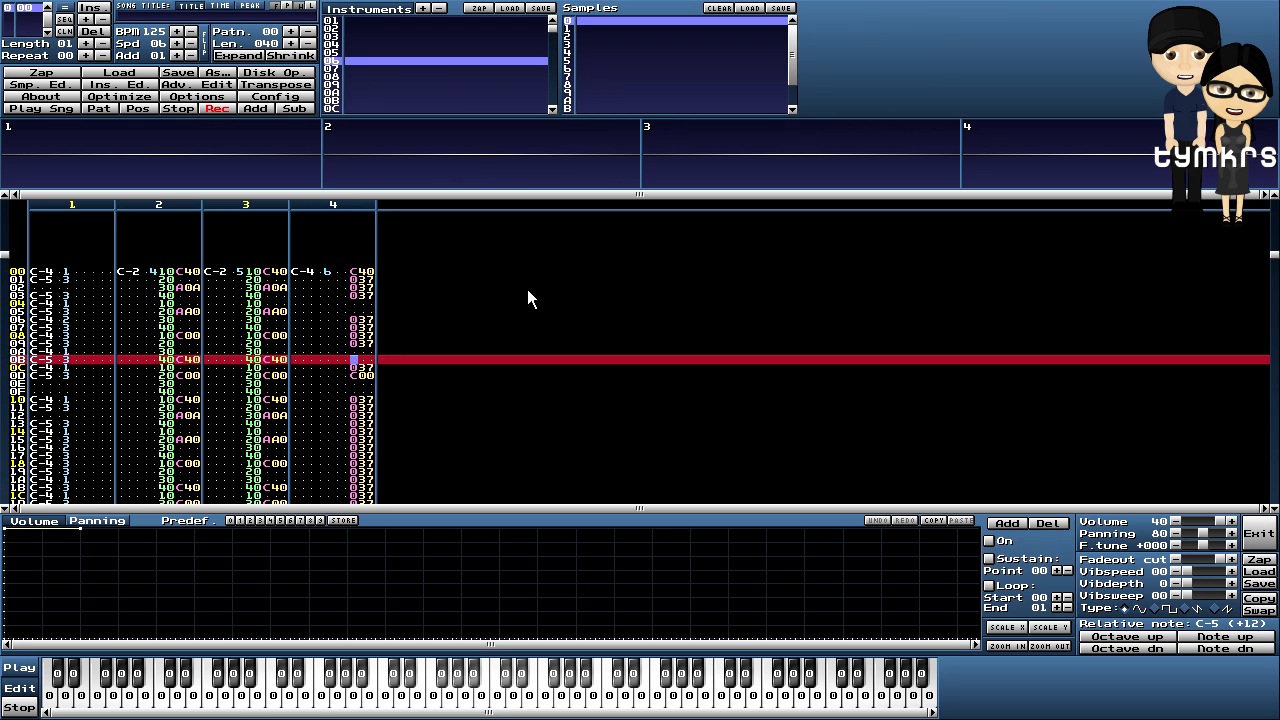
pyautogui.click(99, 108)
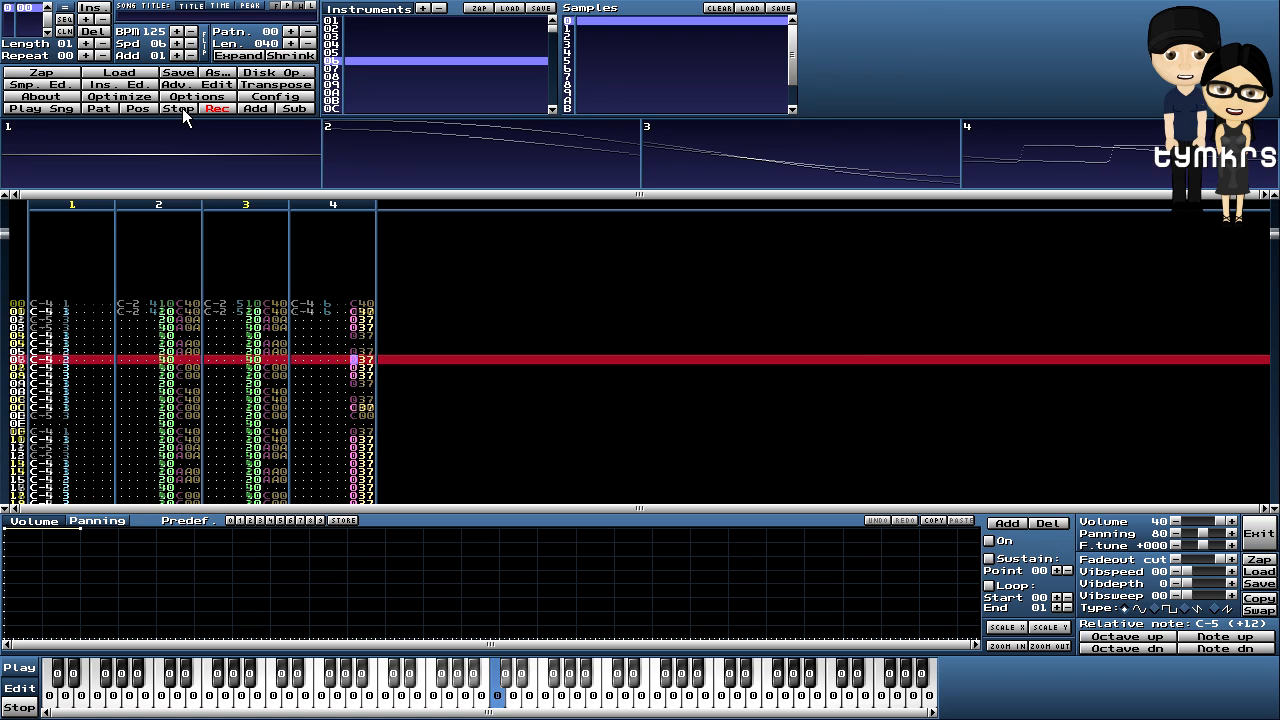
pyautogui.click(182, 108)
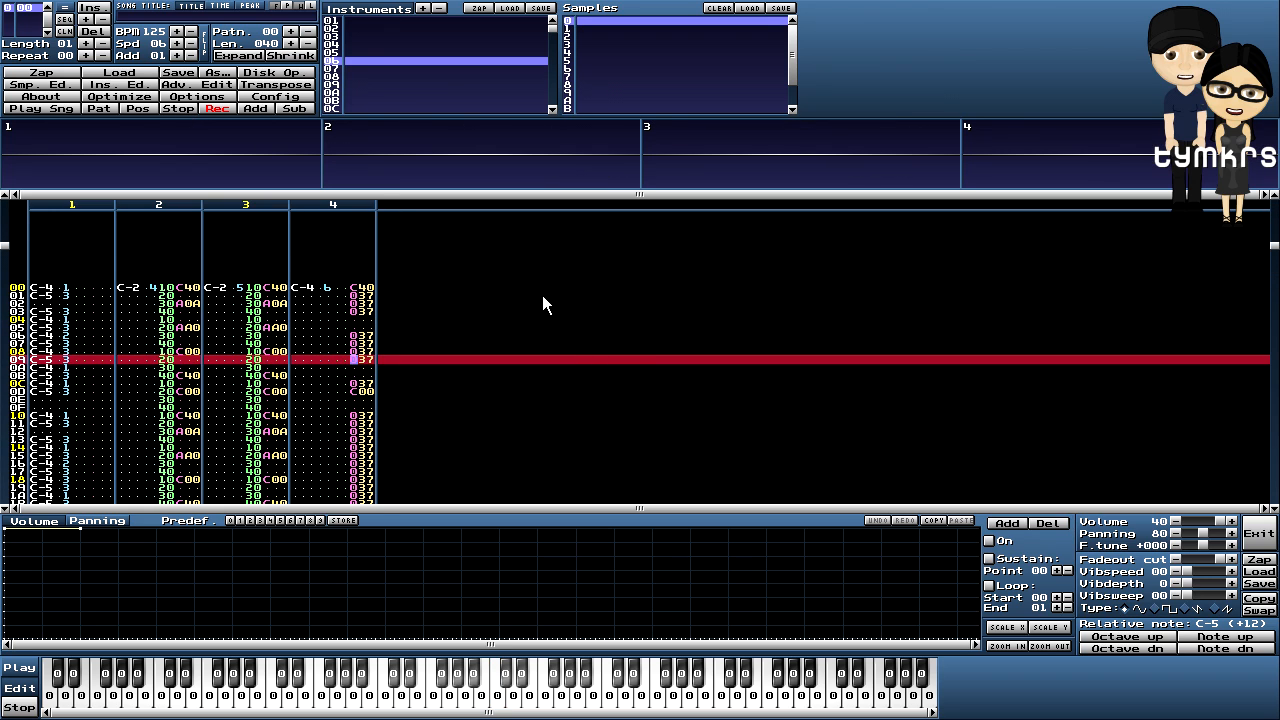
pyautogui.press('Up')
pyautogui.press('Up')
pyautogui.press('Up')
pyautogui.press('Up')
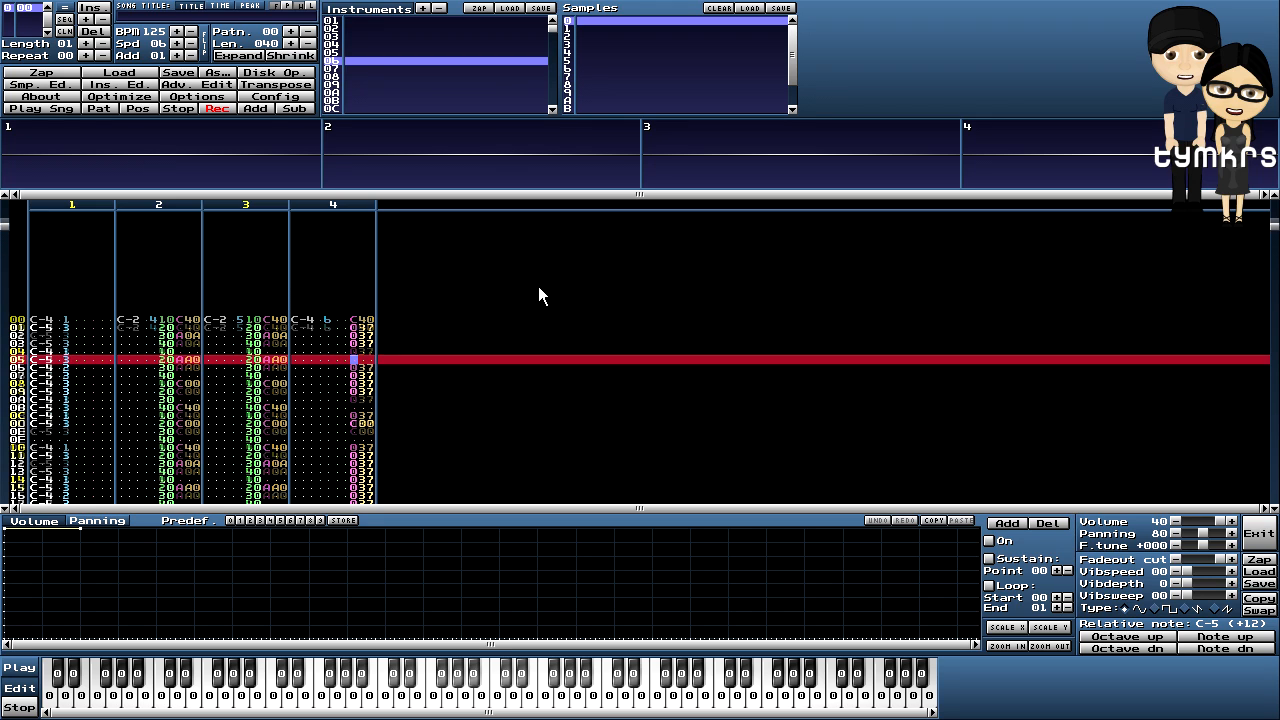
pyautogui.click(335, 320)
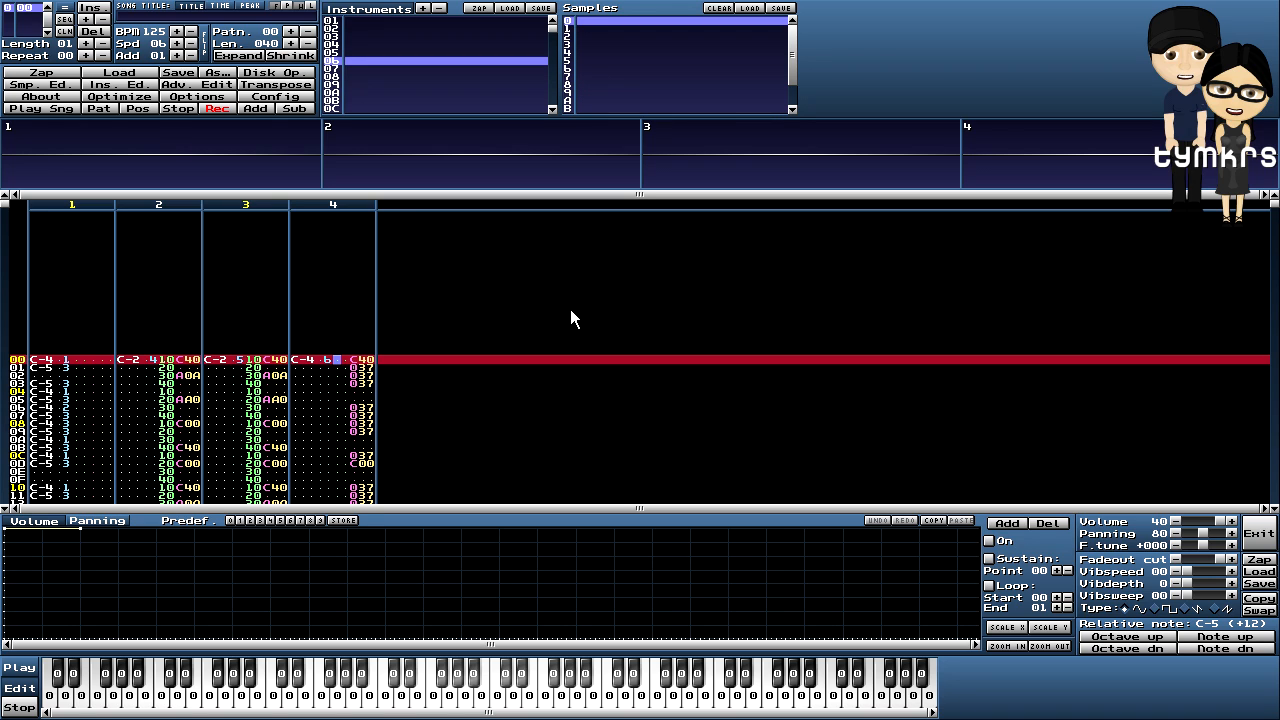
# - Enter channel 4 volumes 40, 30, 20, 10, 08, 04, 02, 01 on rows 00–07
pyautogui.press('4')
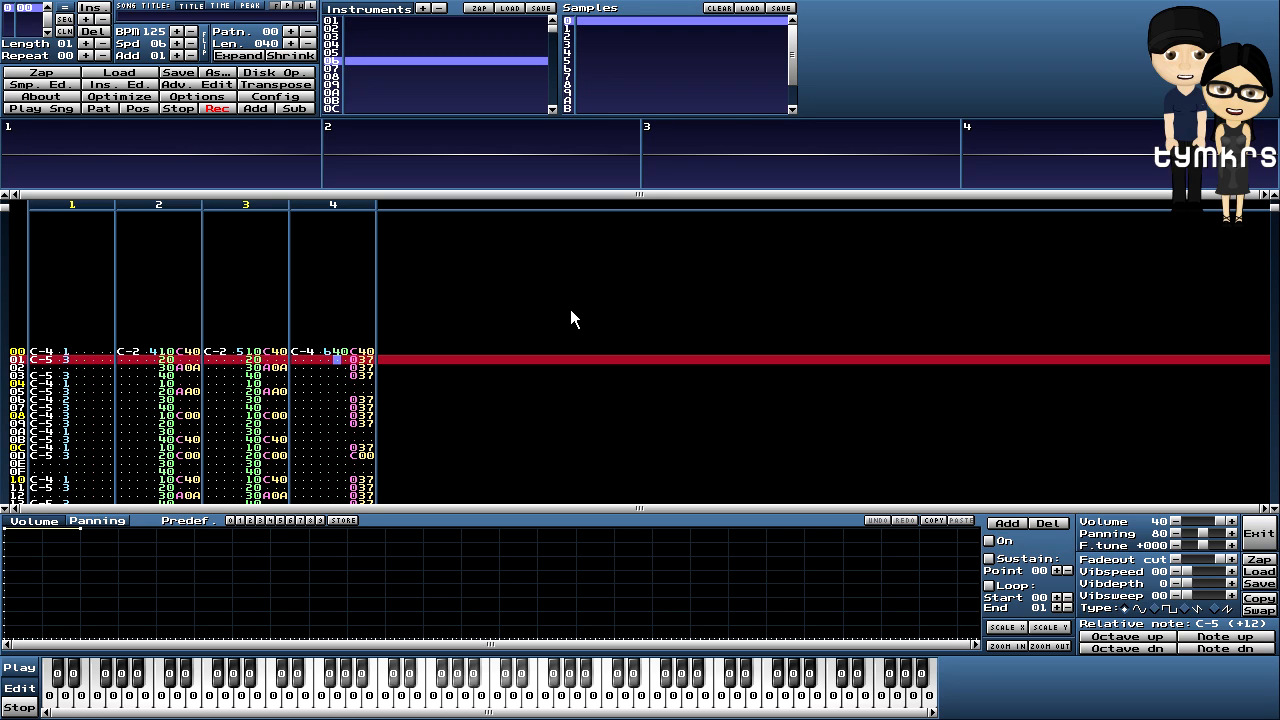
pyautogui.press('3')
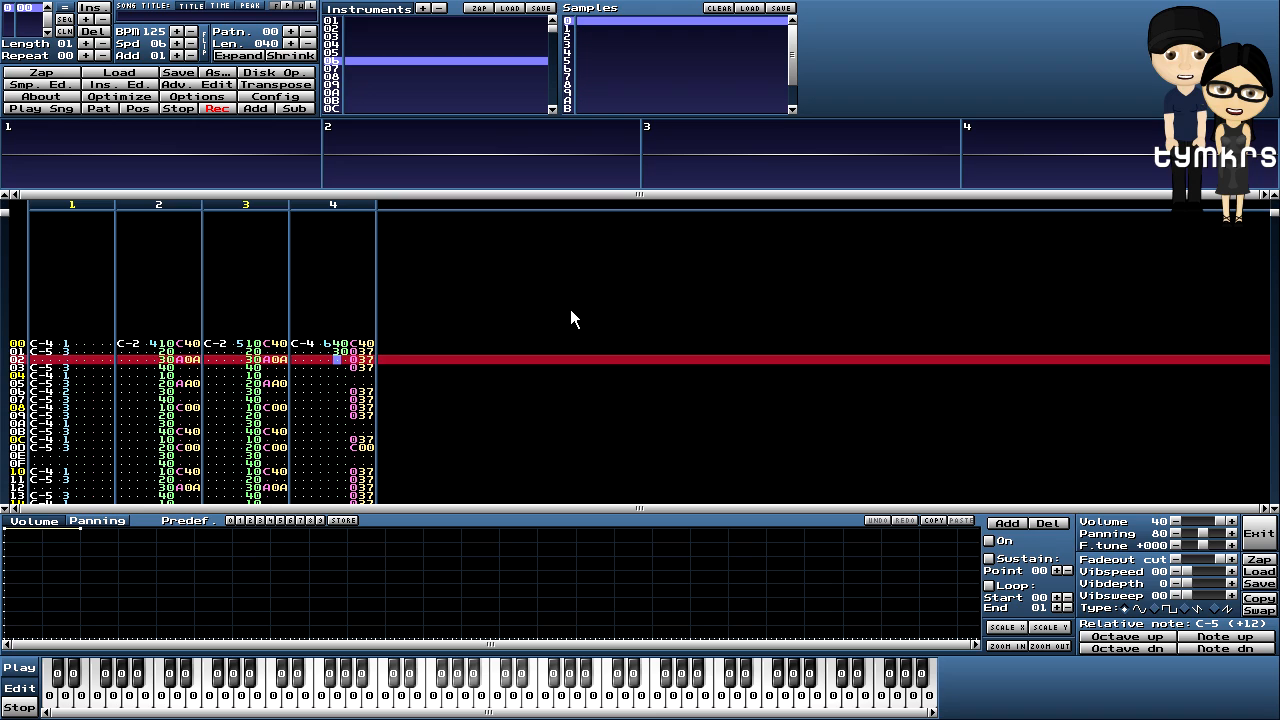
pyautogui.press('2')
pyautogui.press('1')
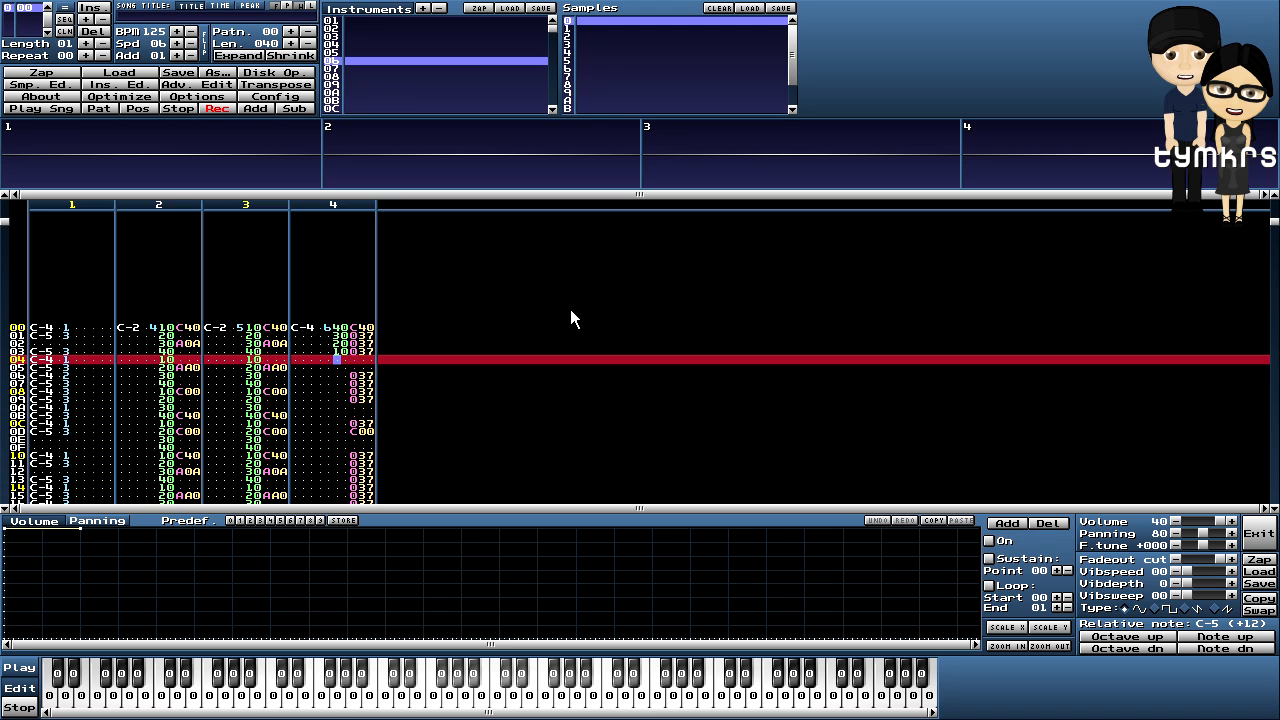
pyautogui.press('Right')
pyautogui.press('a')
pyautogui.press('4')
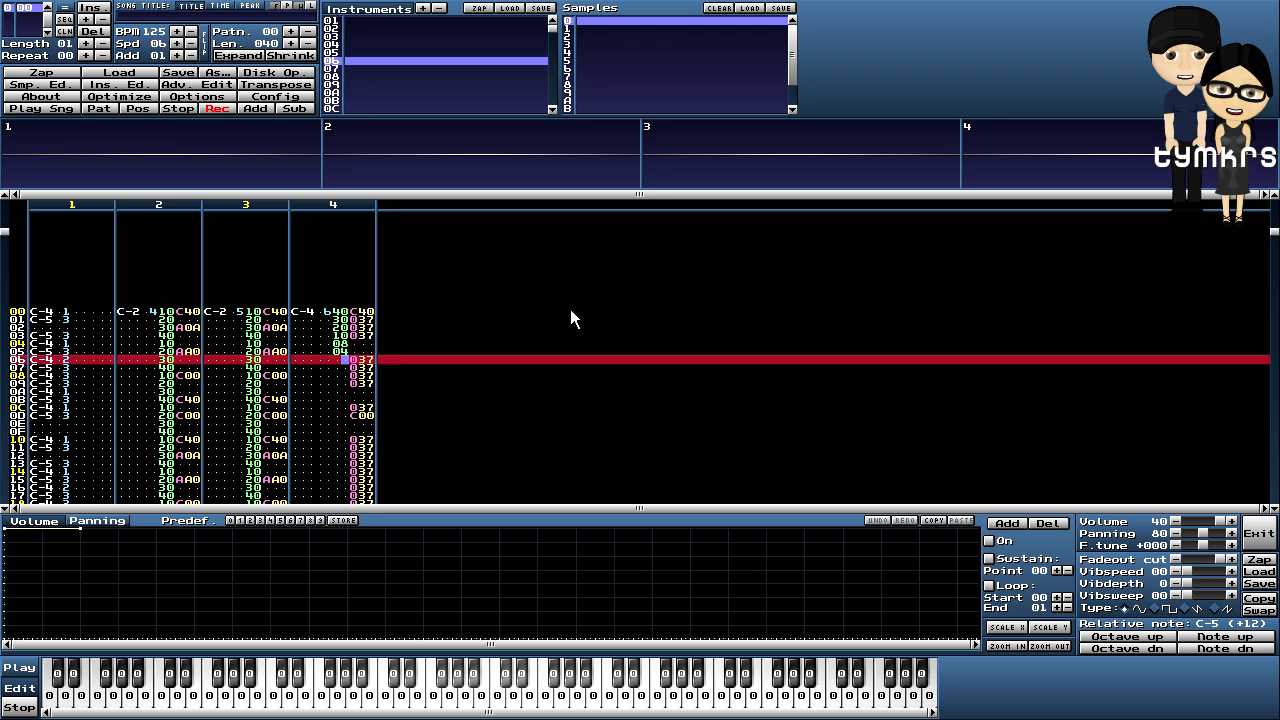
pyautogui.press('2')
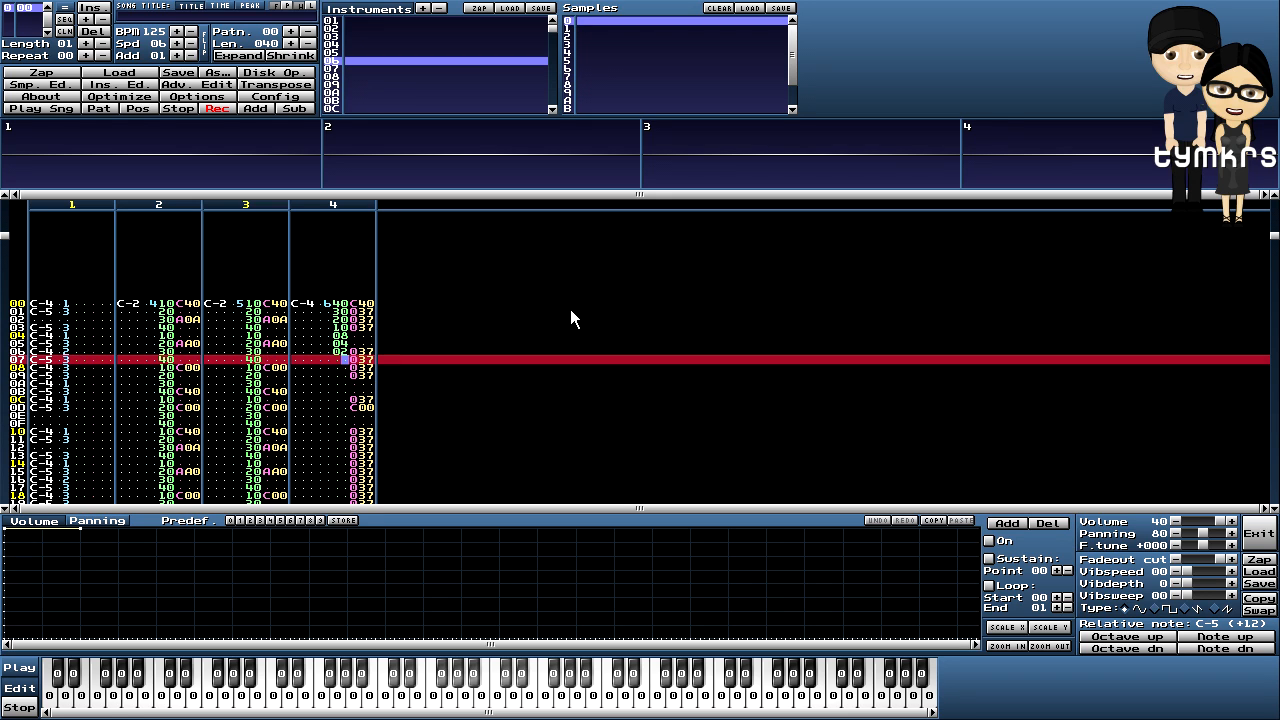
pyautogui.press('1')
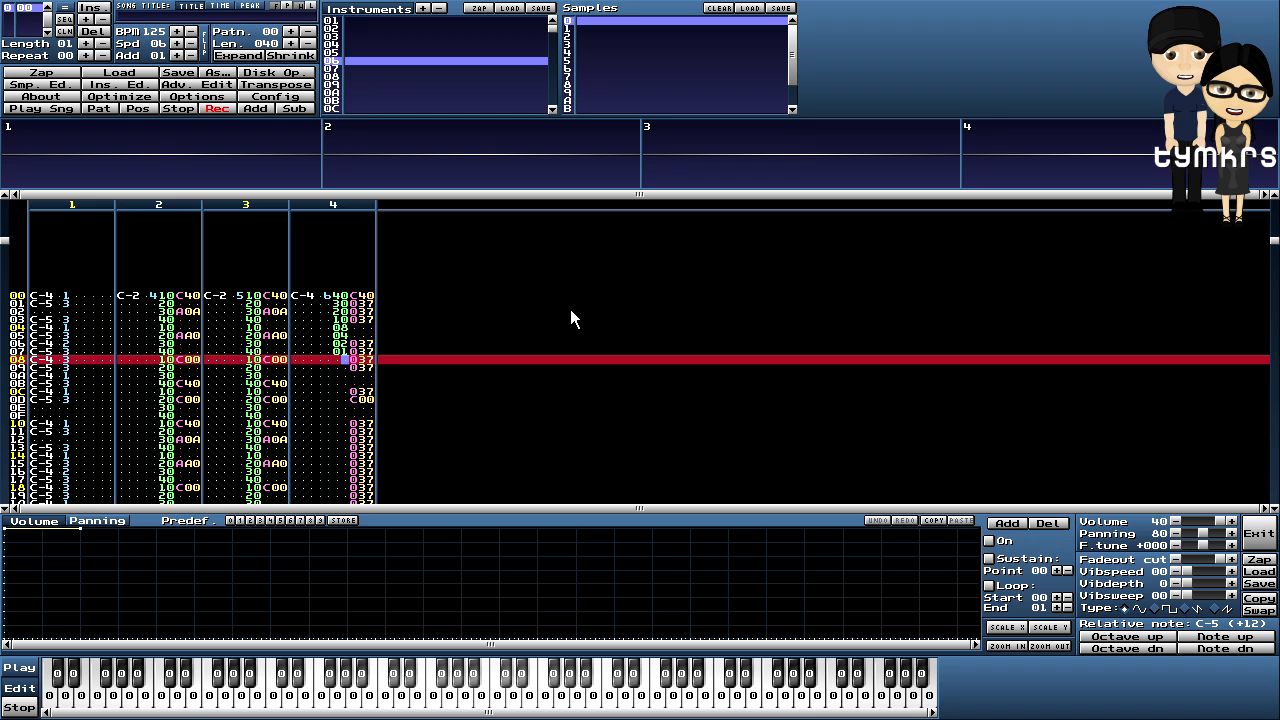
pyautogui.press('Up')
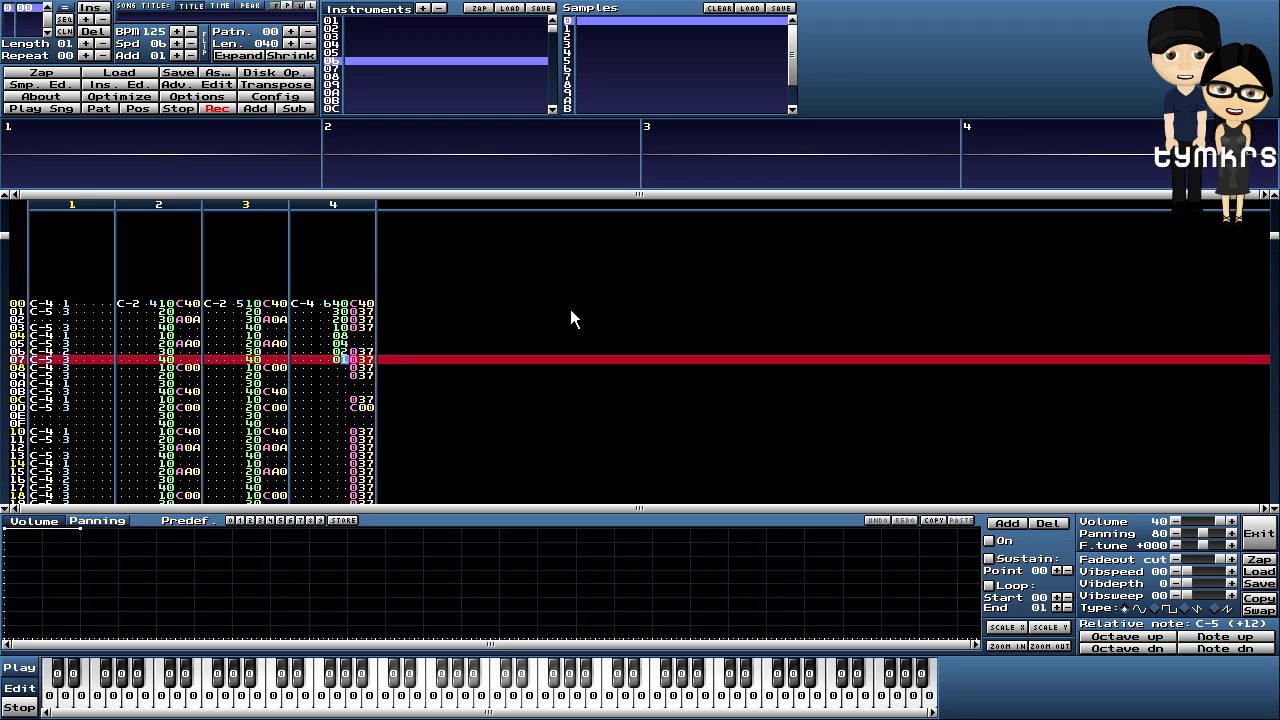
# - Copy the volume fade and paste it into rows 08–0F
pyautogui.rightClick(341, 348)
pyautogui.click(377, 460)
pyautogui.press('Down')
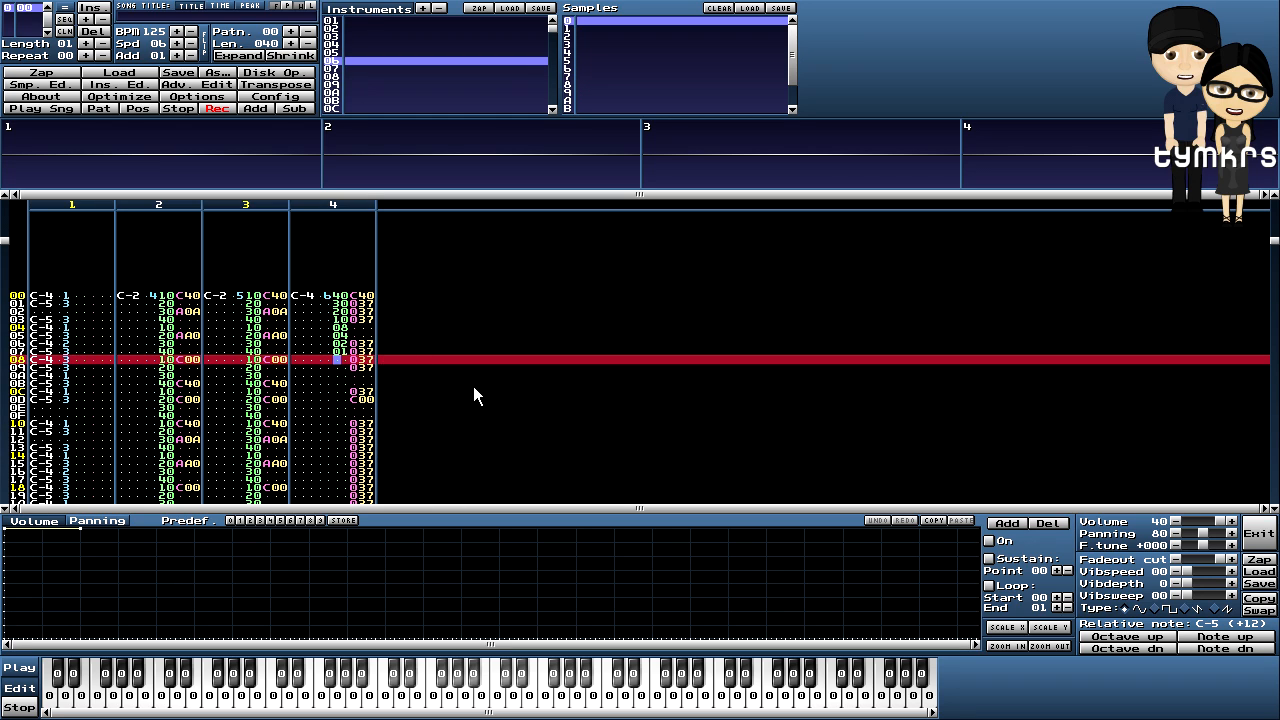
pyautogui.hotkey('ctrl', 'v')
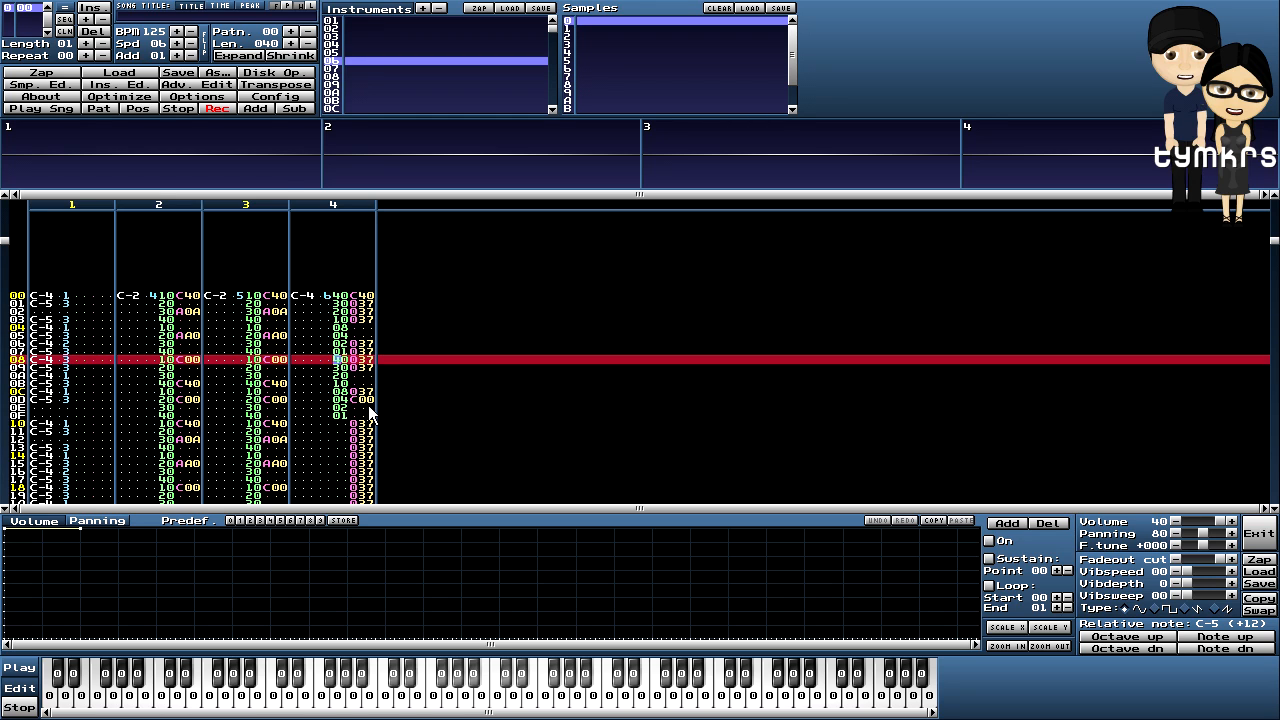
pyautogui.click(97, 106)
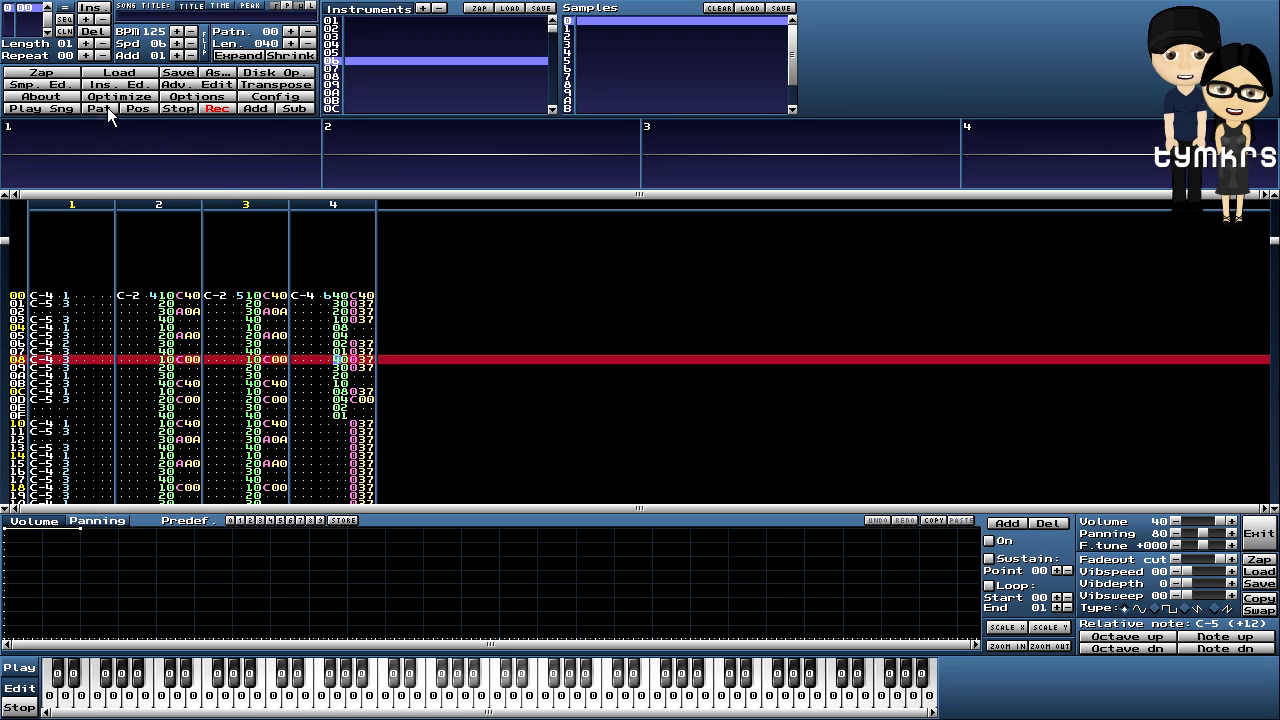
pyautogui.click(178, 106)
pyautogui.scroll(2, 469, 324)
pyautogui.scroll(-1, 469, 324)
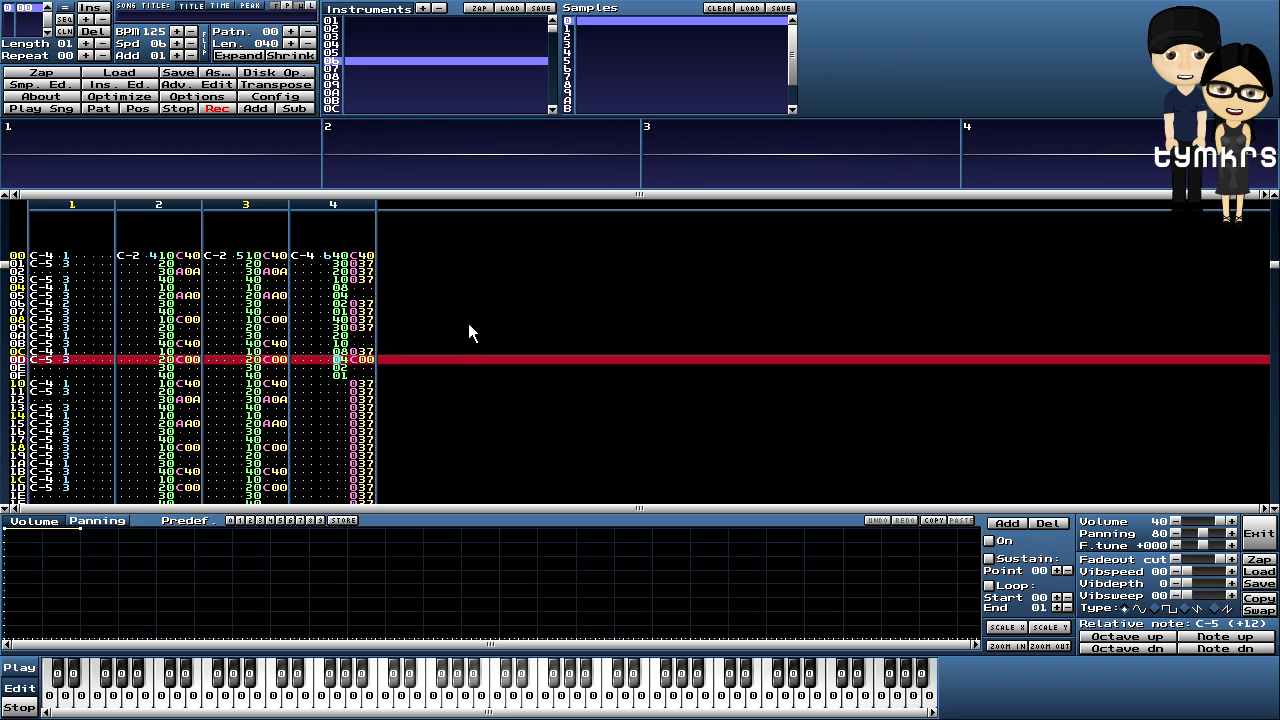
pyautogui.scroll(1, 468, 323)
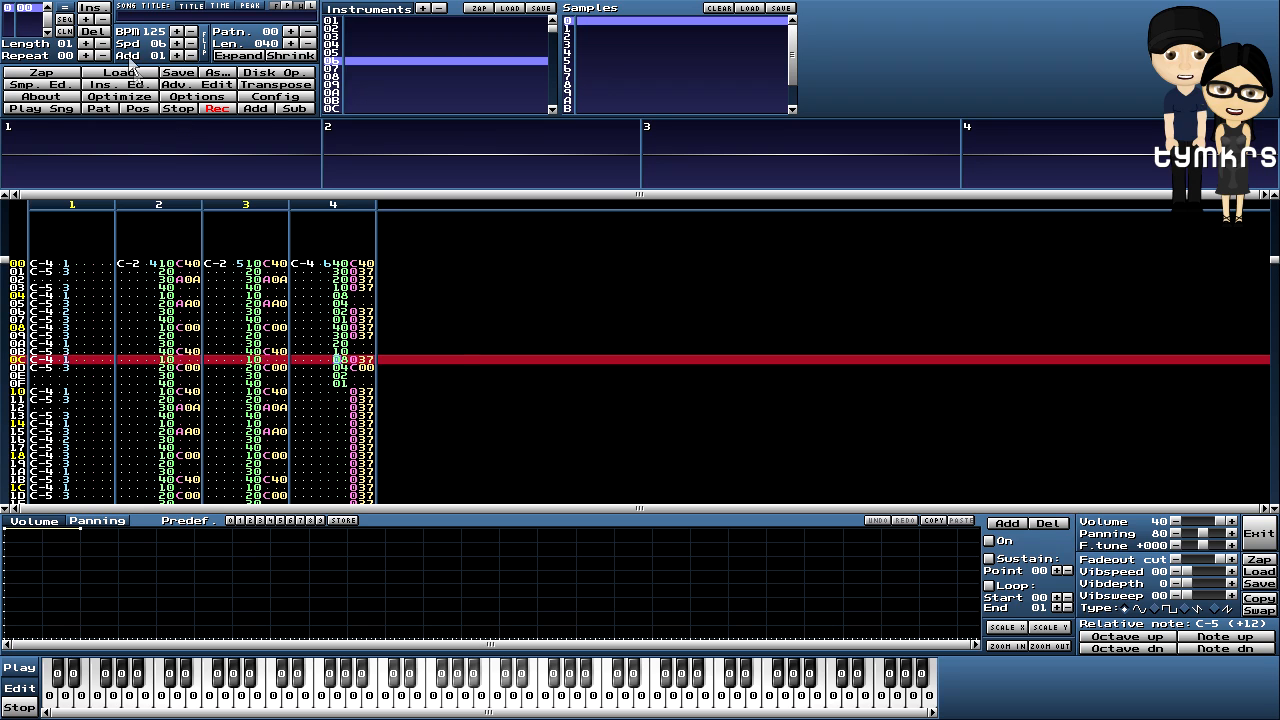
pyautogui.click(101, 109)
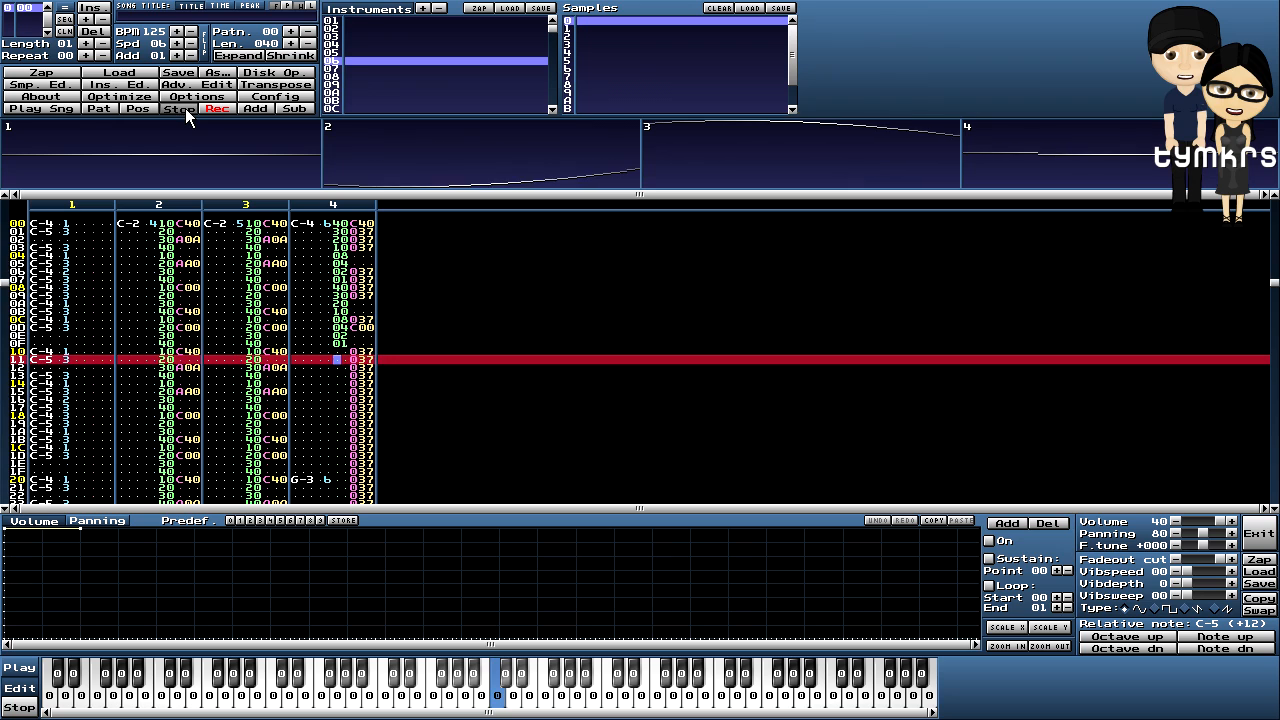
pyautogui.click(185, 108)
pyautogui.scroll(5, 486, 314)
pyautogui.scroll(2, 486, 314)
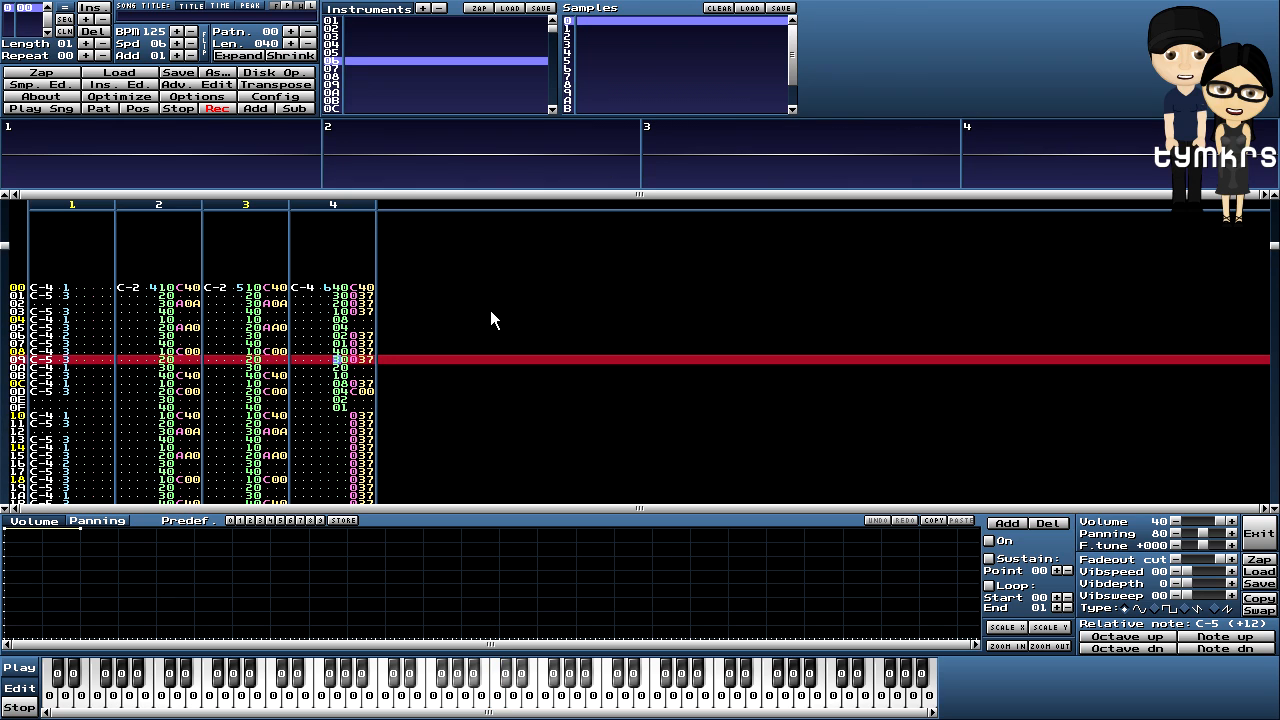
# - Mark and copy channel 4's volumes and effects on rows 00–0F
pyautogui.moveTo(340, 289); pyautogui.dragTo(348, 410)
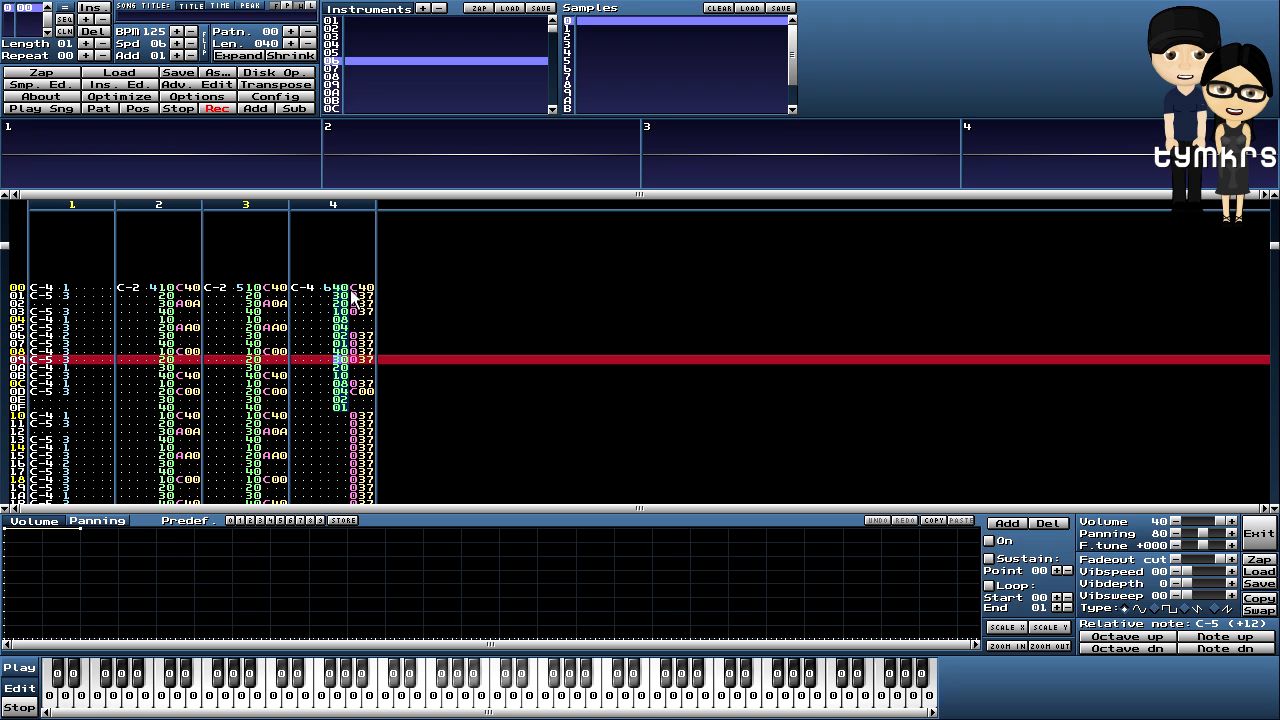
pyautogui.click(359, 291)
pyautogui.moveTo(340, 295); pyautogui.dragTo(372, 410)
pyautogui.rightClick(363, 369)
pyautogui.click(386, 449)
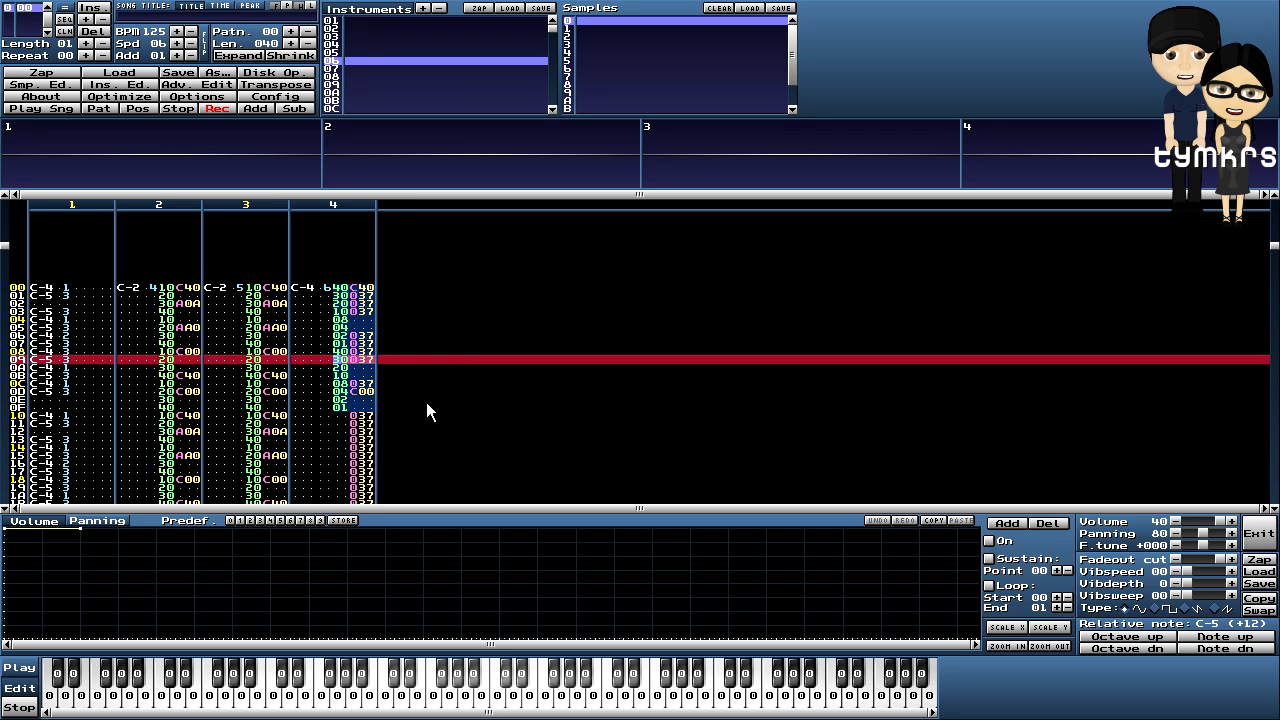
# - Paste the copied fade block into channel 4 starting at row 10, undoing a misplaced paste
pyautogui.click(430, 400)
pyautogui.scroll(-8, 436, 393)
pyautogui.moveTo(338, 311); pyautogui.dragTo(377, 433)
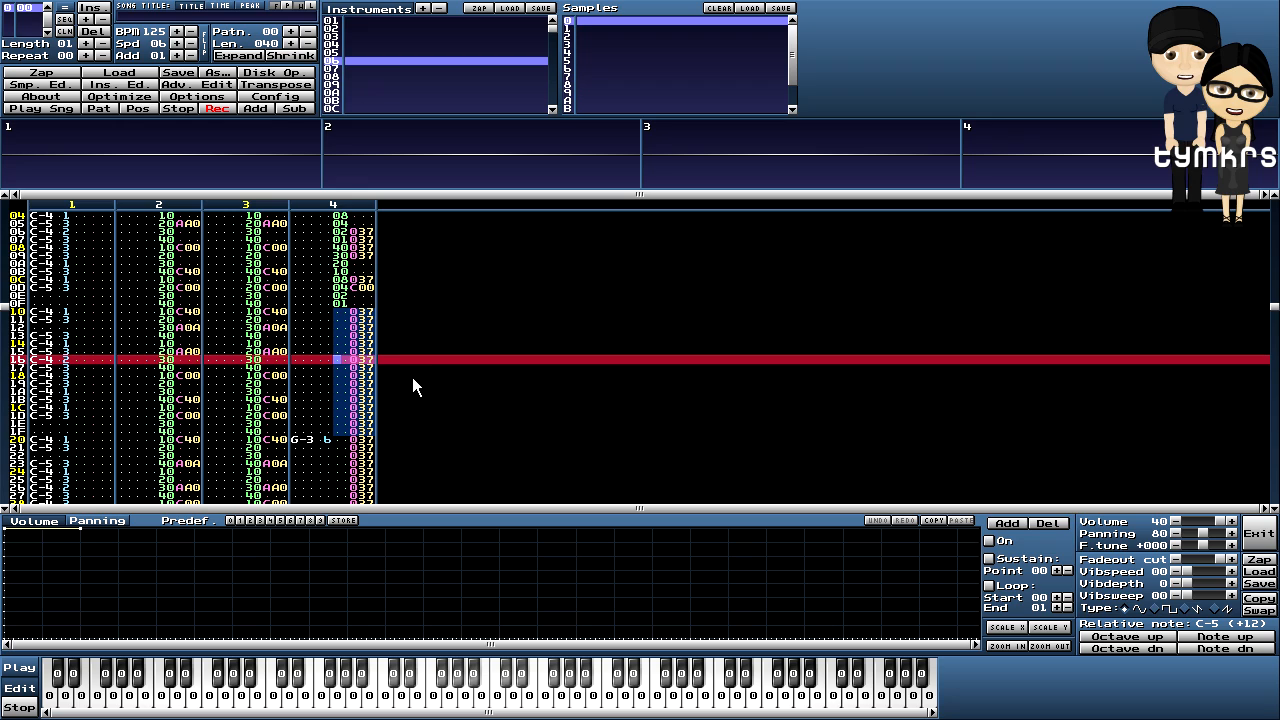
pyautogui.hotkey('alt', 'F5')
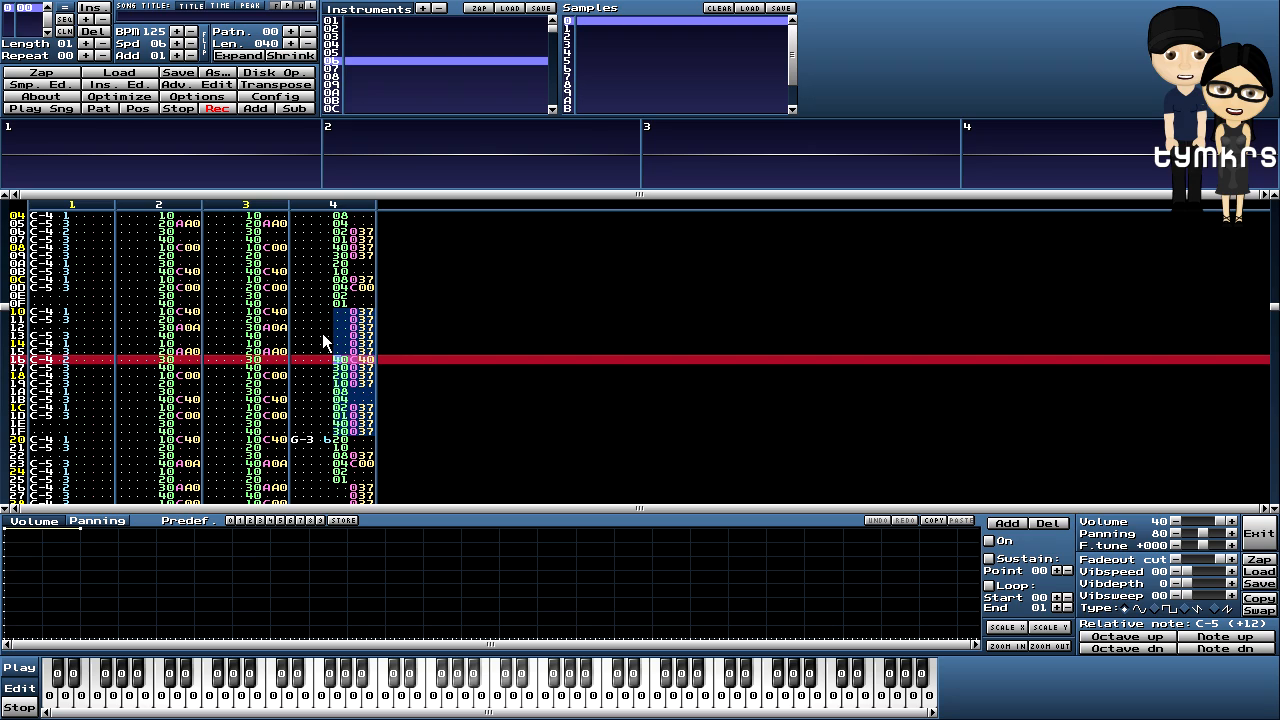
pyautogui.hotkey('ctrl', 'z')
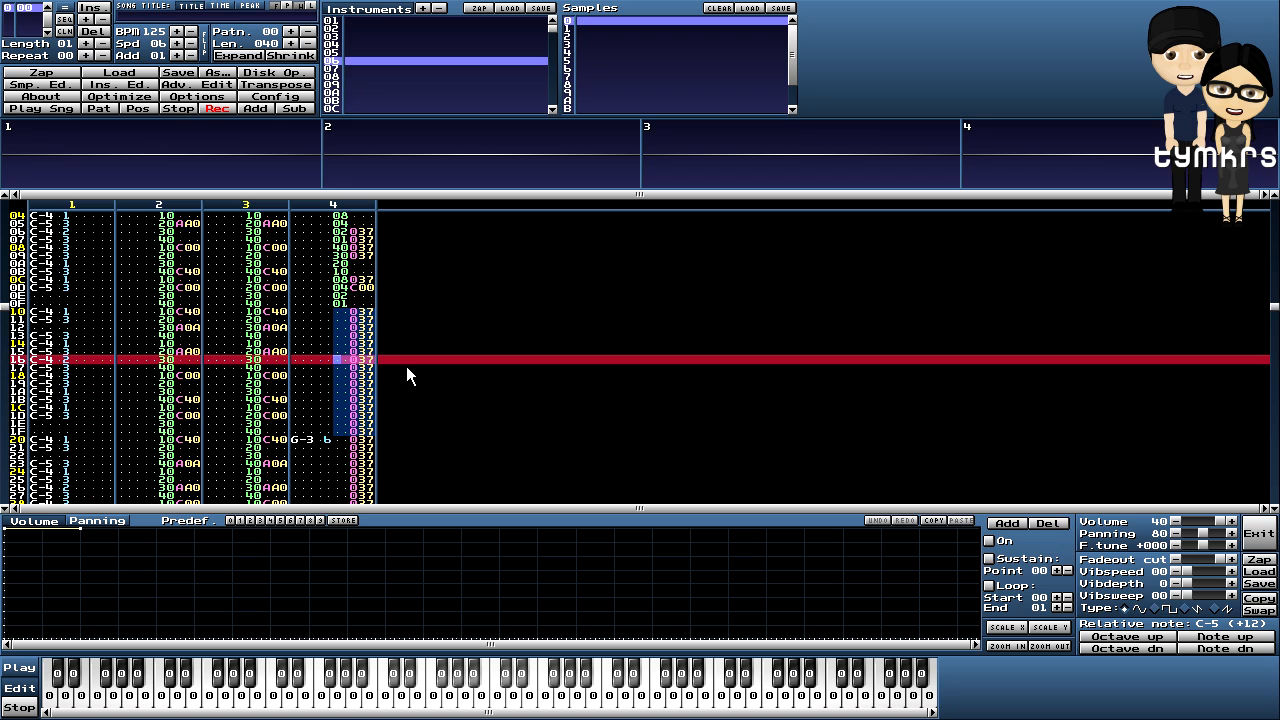
pyautogui.scroll(6, 406, 366)
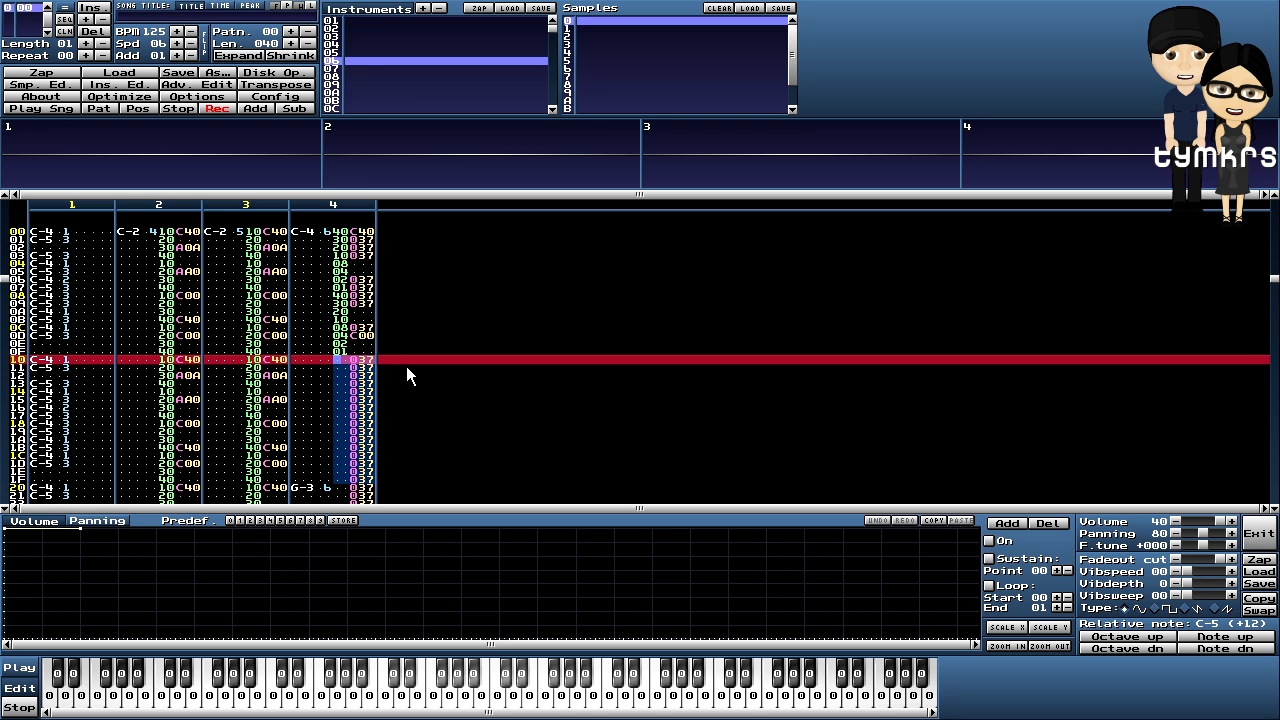
pyautogui.hotkey('ctrl', 'v')
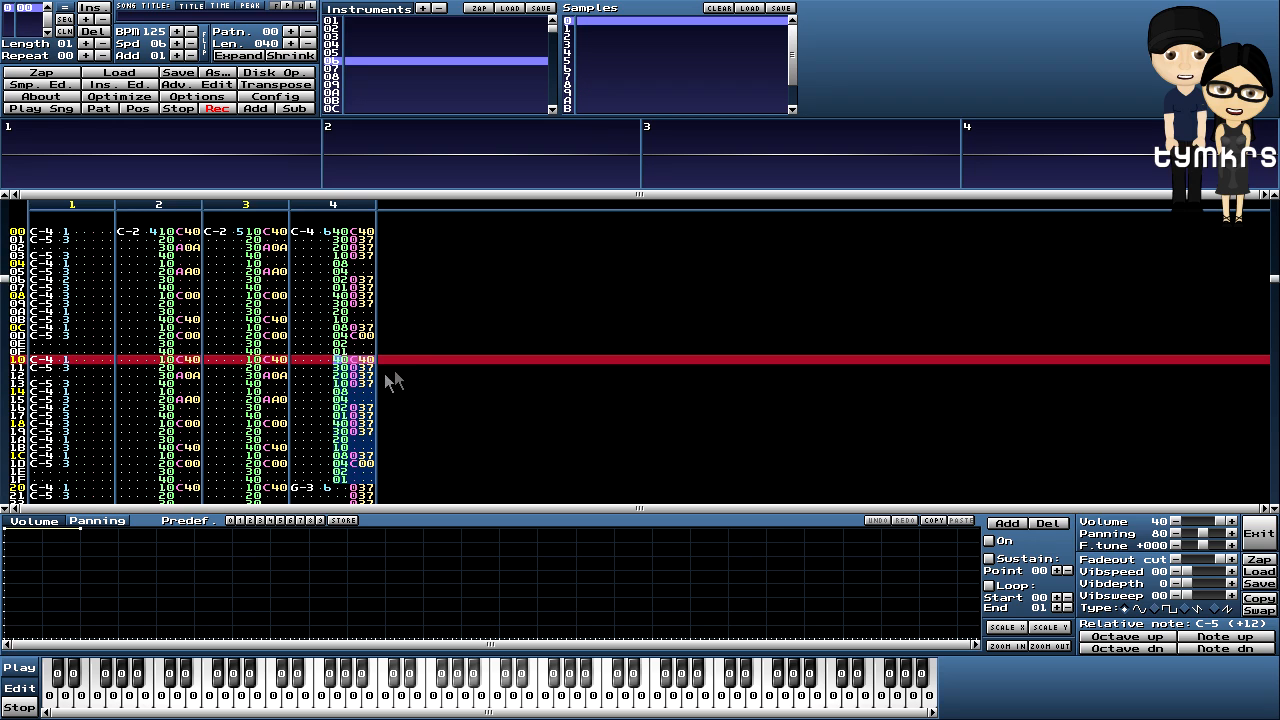
pyautogui.click(363, 377)
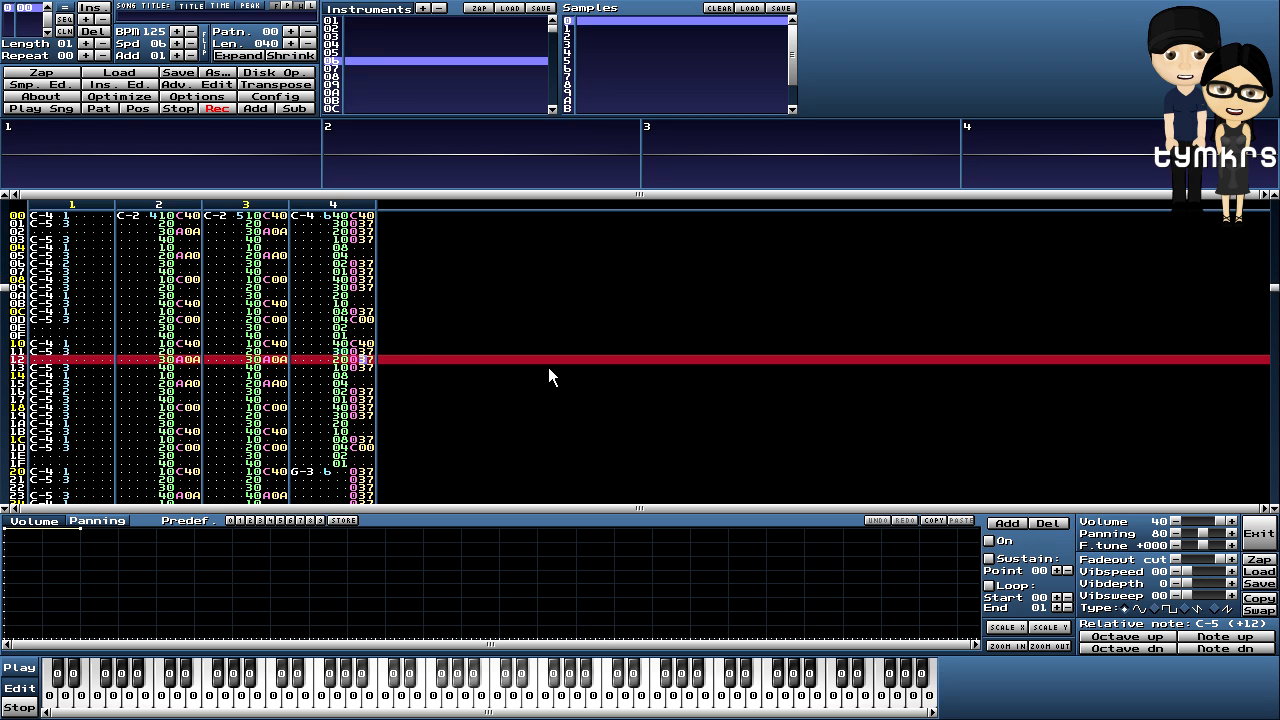
# - Clear channel 4's volumes on rows 11, 14, 17, 1A and 1D
pyautogui.press('Up')
pyautogui.press('Left')
pyautogui.press('Left')
pyautogui.press('Left')
pyautogui.press('Delete')
pyautogui.press('Down')
pyautogui.press('Down')
pyautogui.press('Delete')
pyautogui.press('Down')
pyautogui.press('Down')
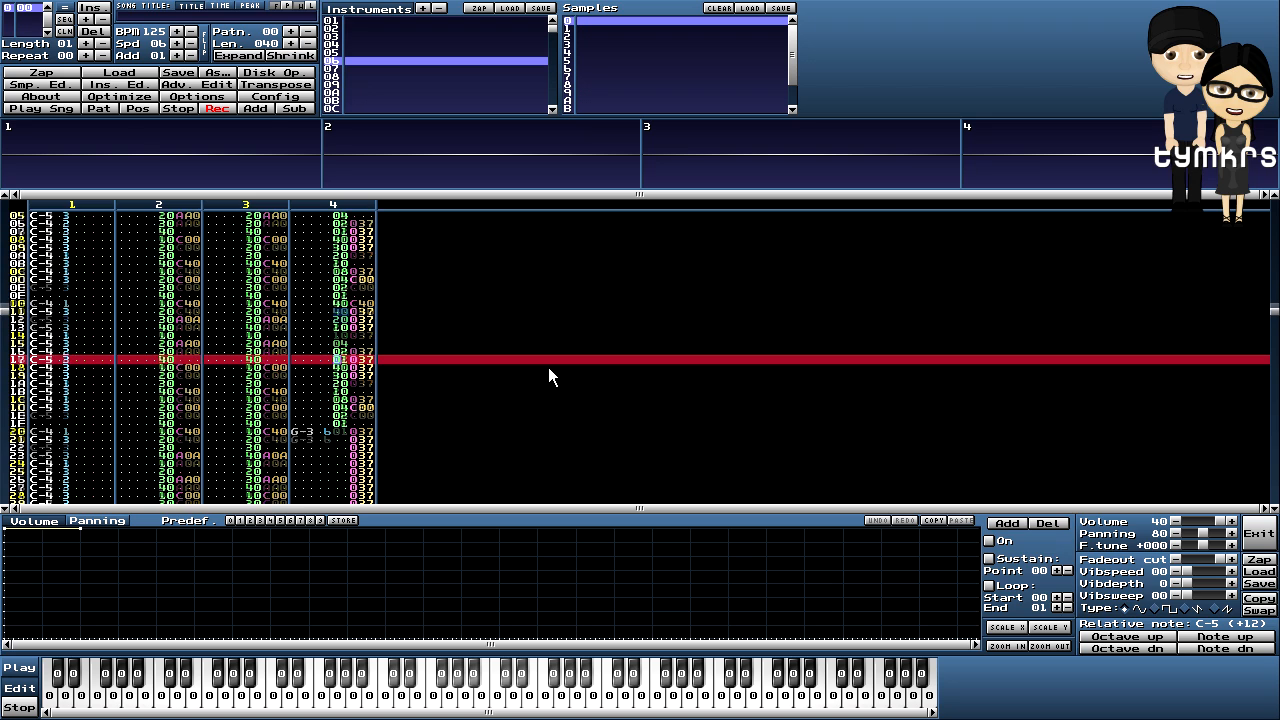
pyautogui.press('Delete')
pyautogui.press('Down')
pyautogui.press('Down')
pyautogui.press('Delete')
pyautogui.press('Down')
pyautogui.press('Down')
pyautogui.press('Delete')
# - Set volume 40 on rows 1C and 16, then play the pattern to hear the edits
pyautogui.press('Up')
pyautogui.press('Up')
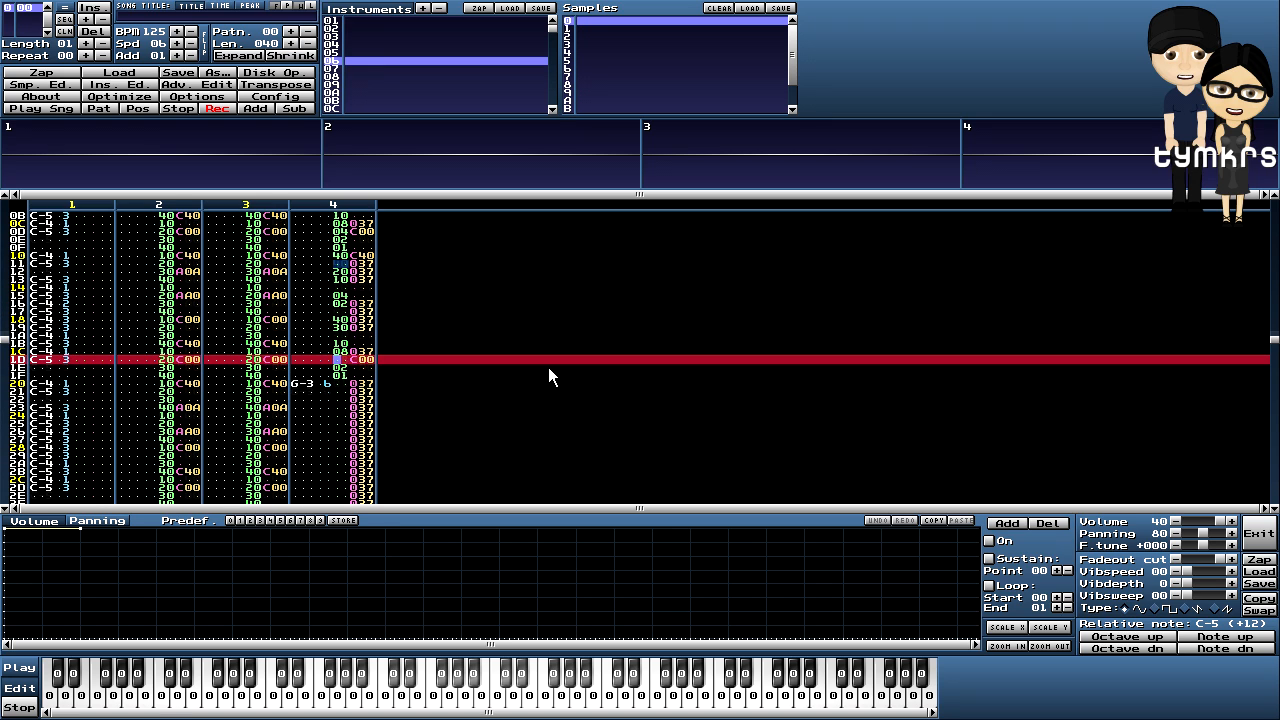
pyautogui.write('4')
pyautogui.press('Up')
pyautogui.press('Up')
pyautogui.press('Up')
pyautogui.press('Up')
pyautogui.press('Up')
pyautogui.press('Up')
pyautogui.press('Up')
pyautogui.write('4')
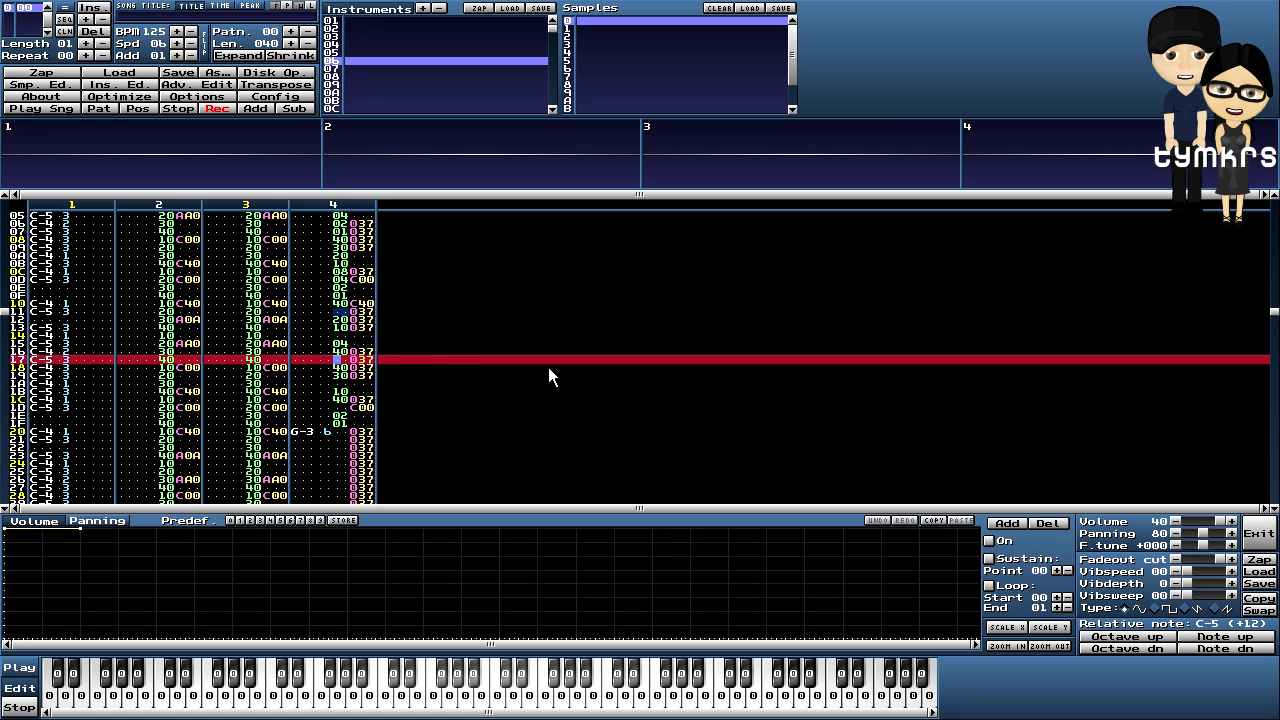
pyautogui.click(100, 107)
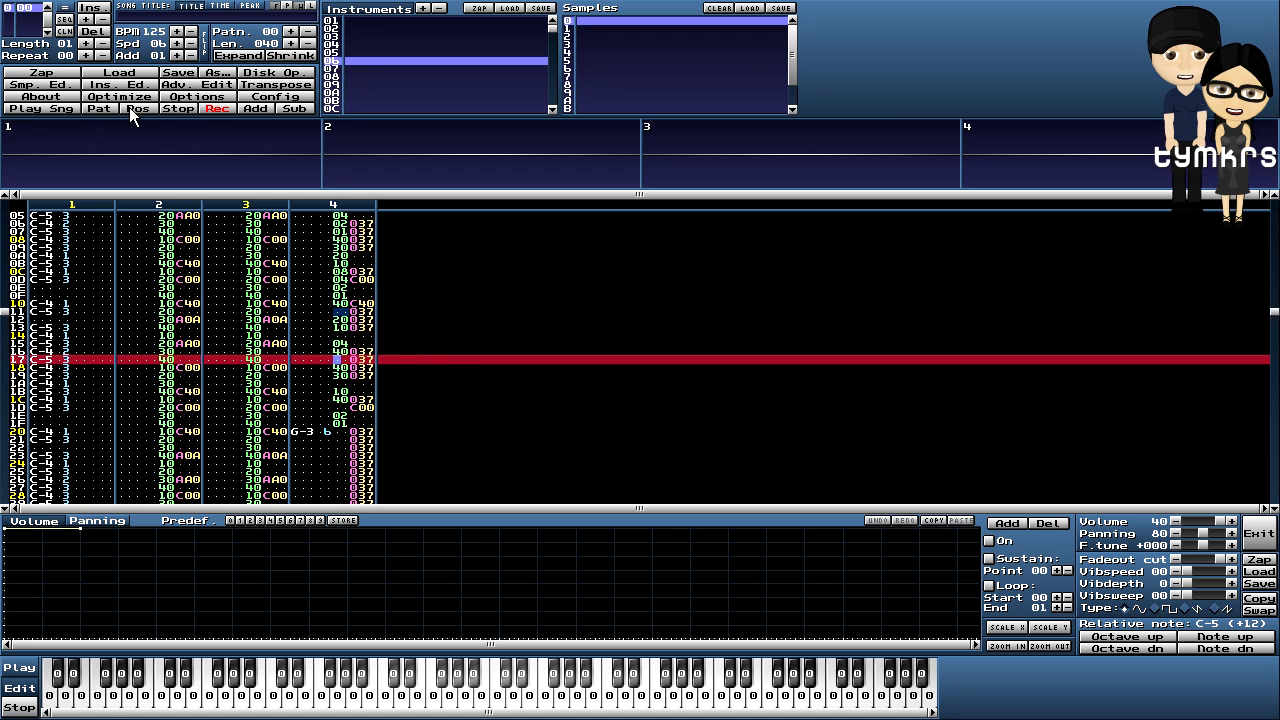
# - Stop playback, scroll through pattern 00 to review it, and open the sample editor
pyautogui.click(183, 106)
pyautogui.scroll(20, 523, 300)
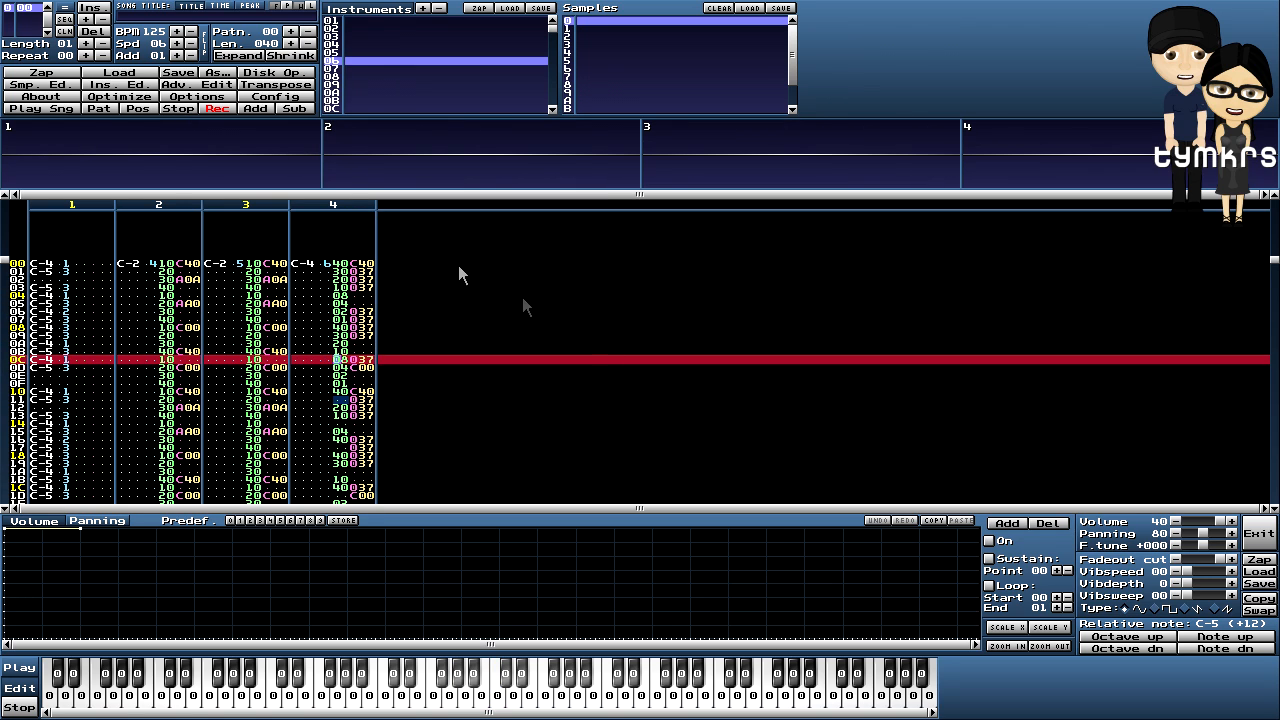
pyautogui.scroll(-4, 474, 280)
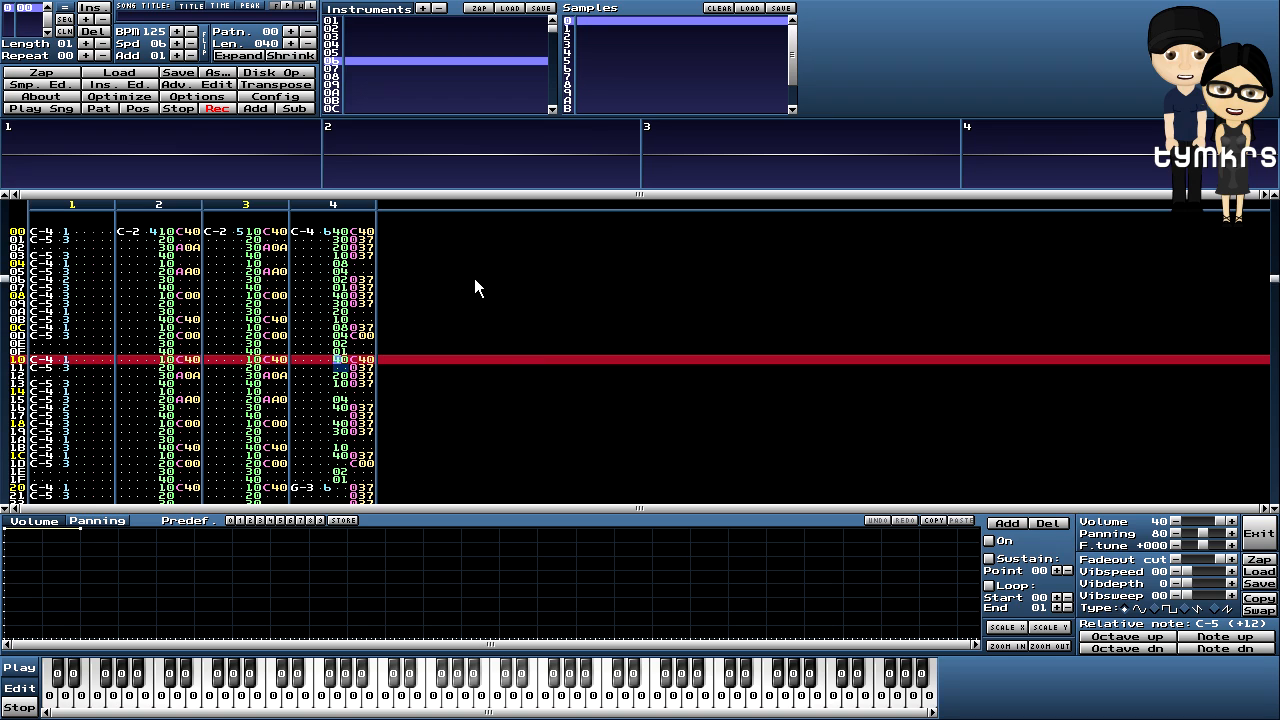
pyautogui.scroll(1, 475, 280)
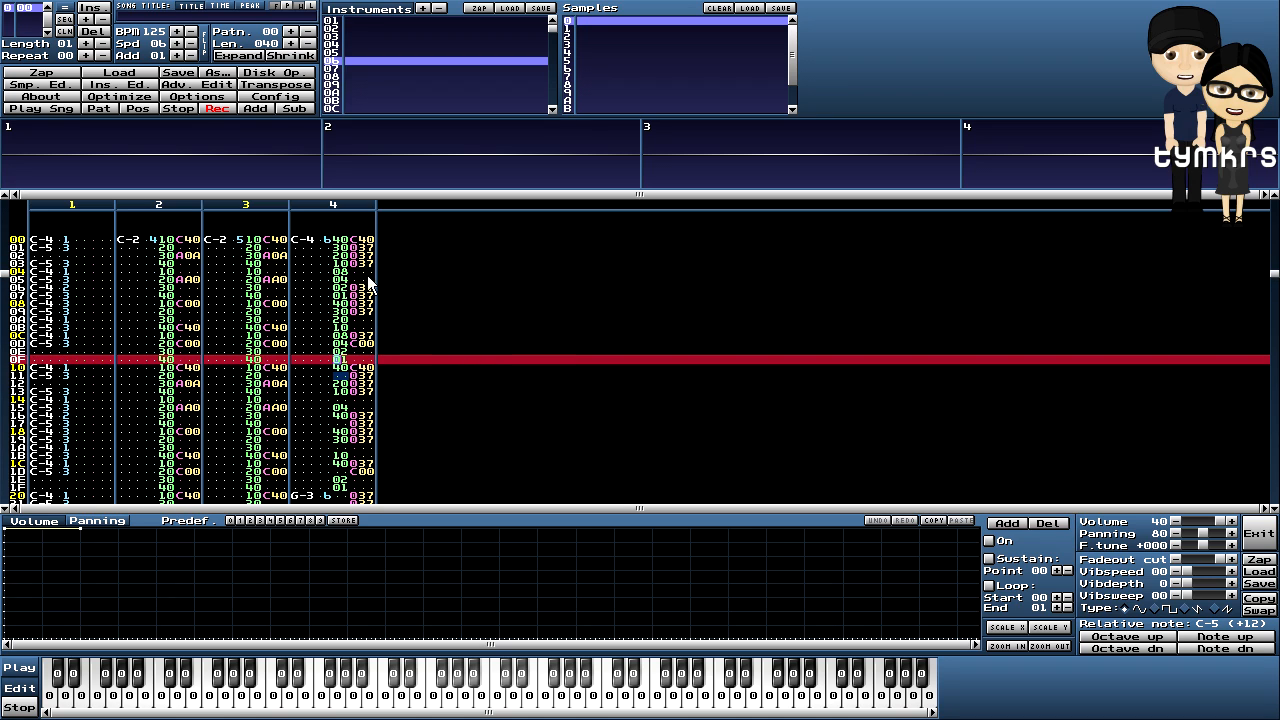
pyautogui.scroll(1, 450, 300)
pyautogui.scroll(2, 495, 318)
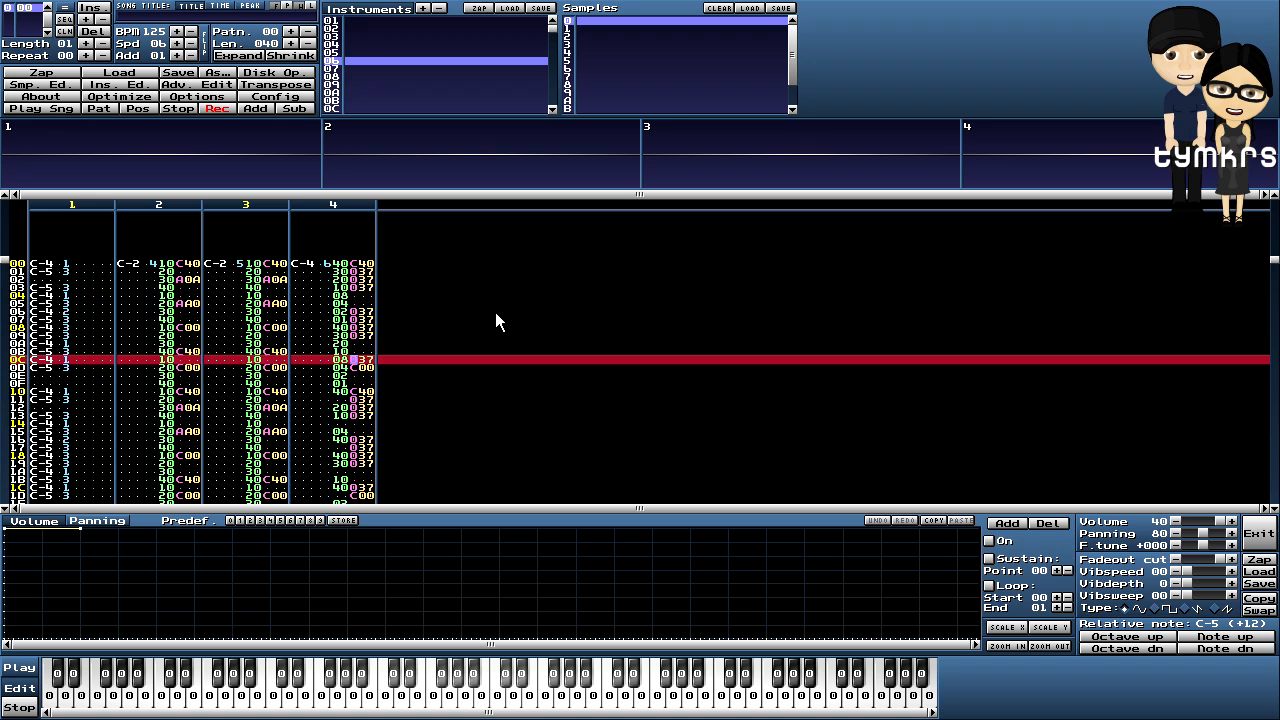
pyautogui.scroll(-4, 495, 320)
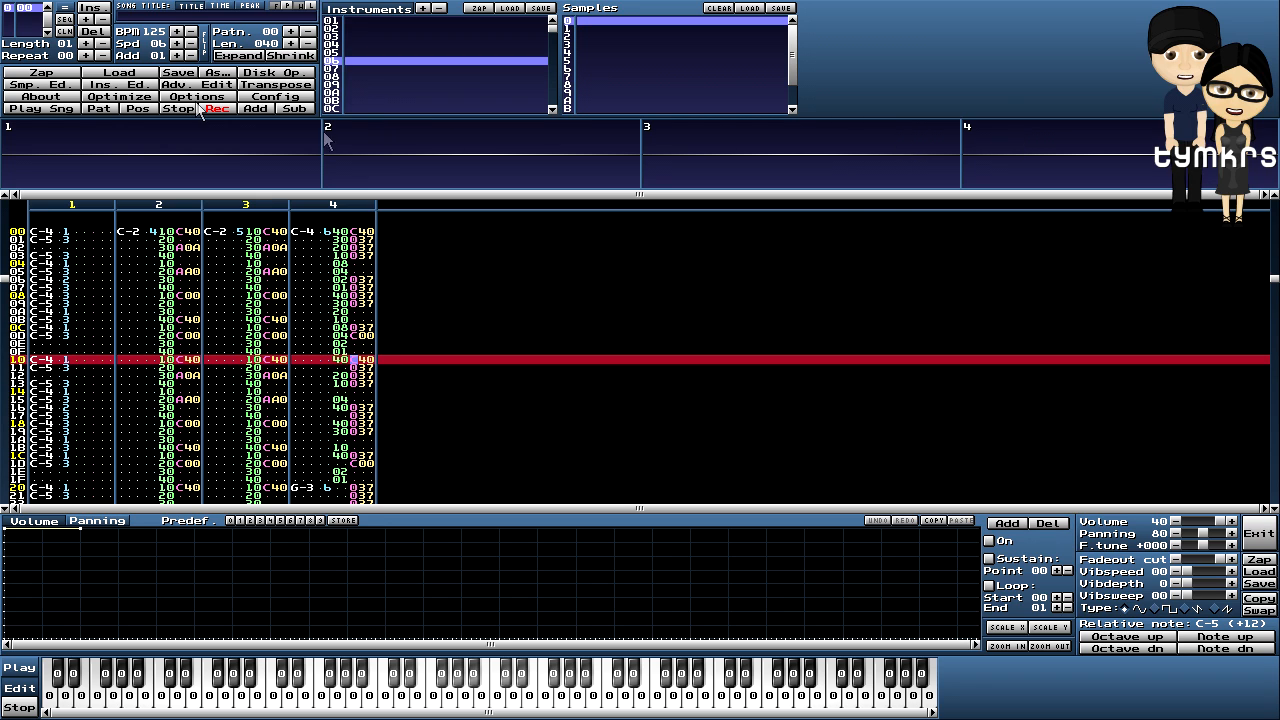
pyautogui.click(38, 86)
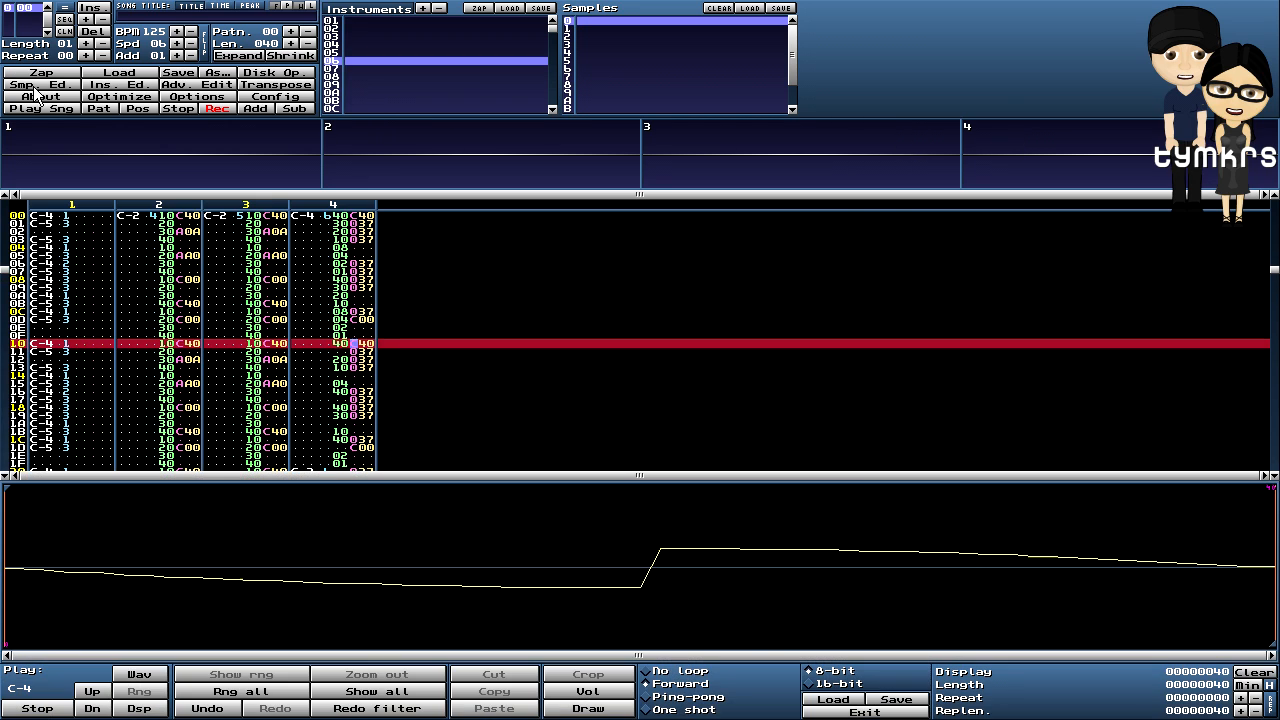
# - Select empty instrument 07 and create a new 64-point blank sample
pyautogui.click(336, 69)
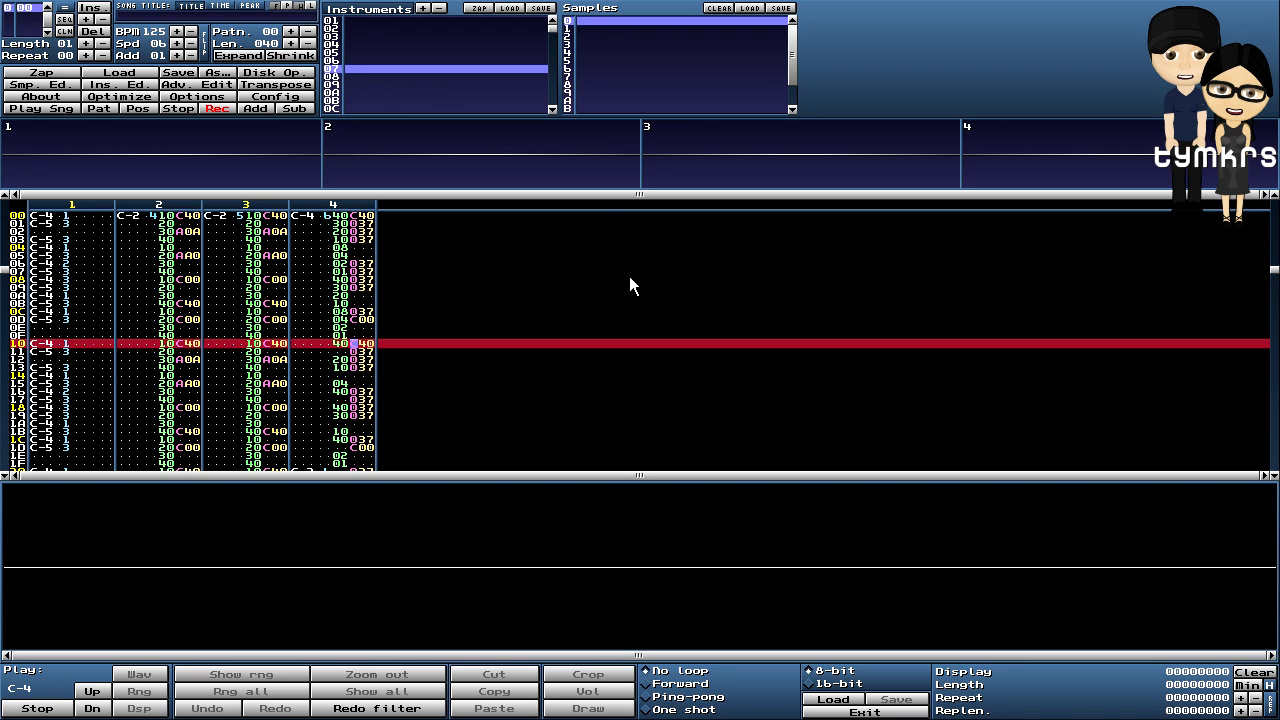
pyautogui.rightClick(478, 532)
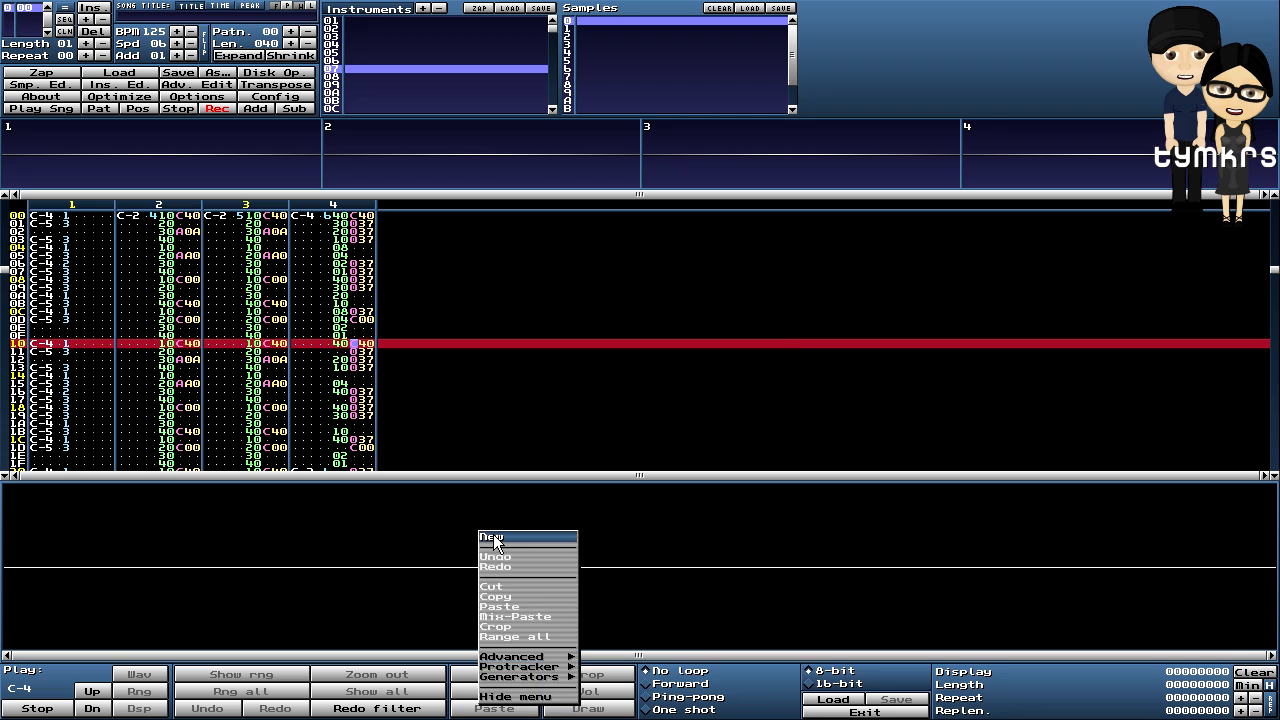
pyautogui.click(492, 536)
pyautogui.click(613, 391)
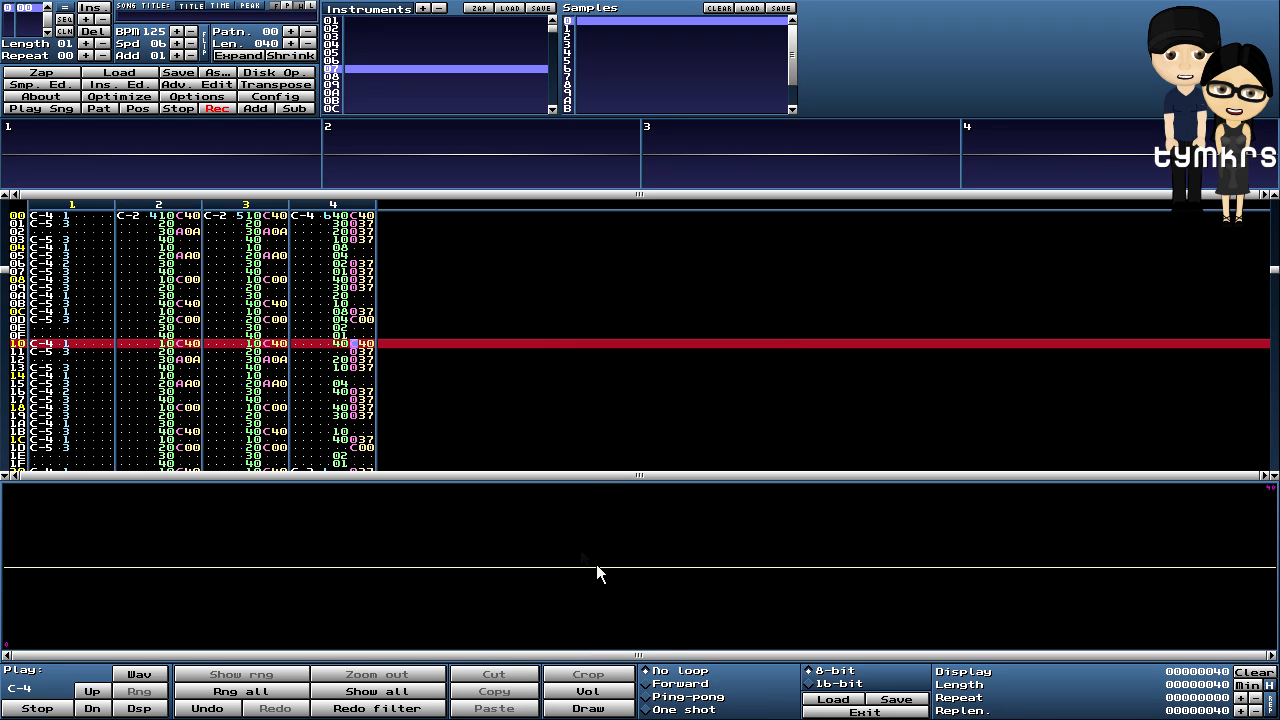
# - Generate a triangle waveform into the sample at 50% volume
pyautogui.rightClick(569, 533)
pyautogui.moveTo(634, 661)
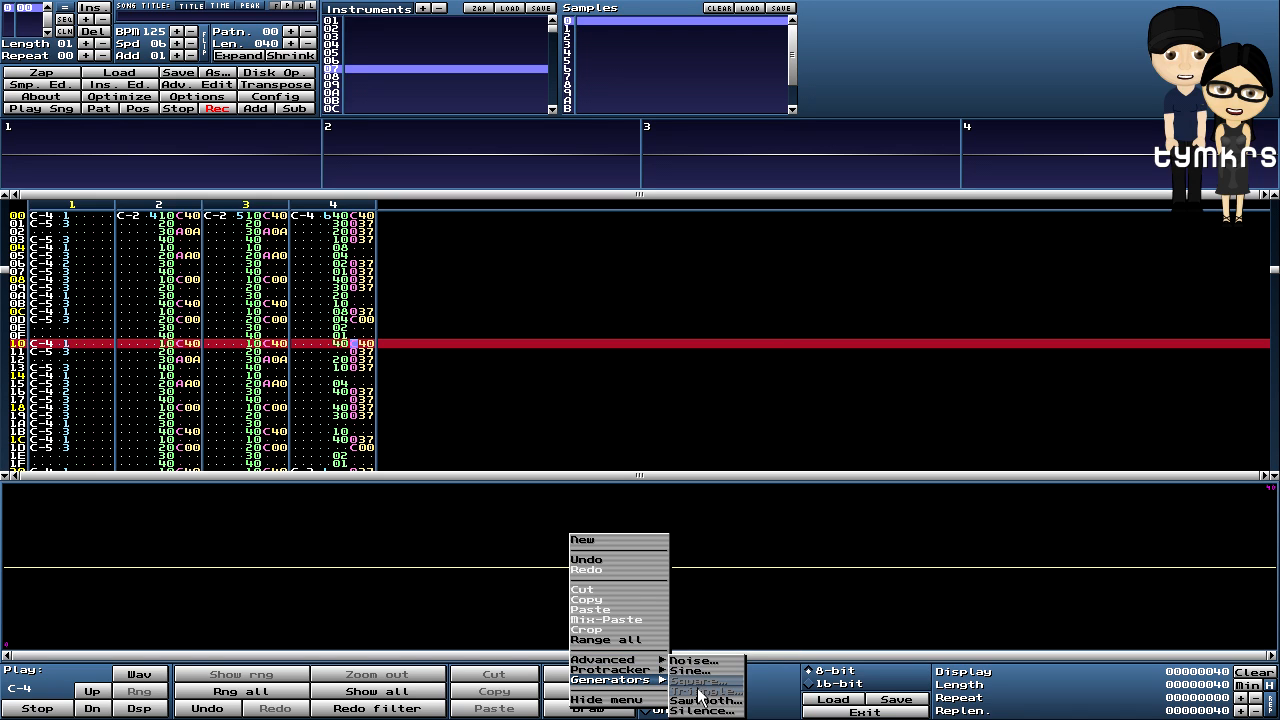
pyautogui.click(700, 684)
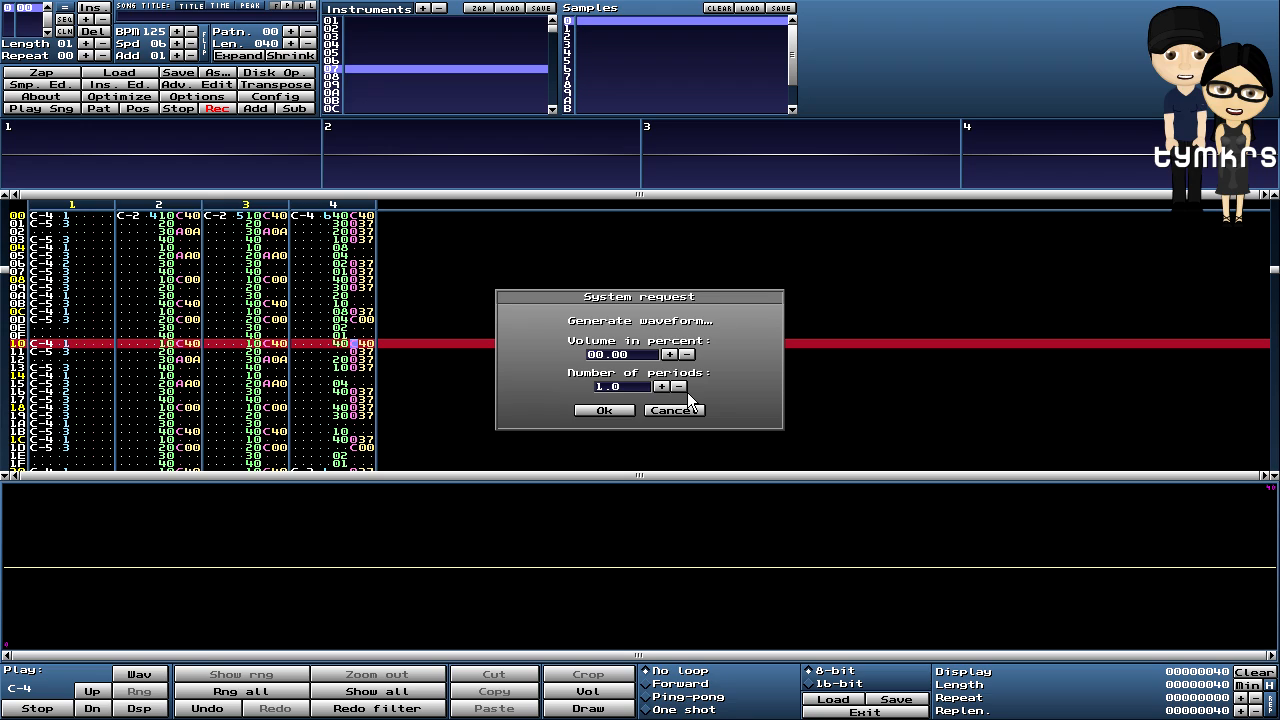
pyautogui.write('5')
pyautogui.press('Delete')
pyautogui.click(603, 412)
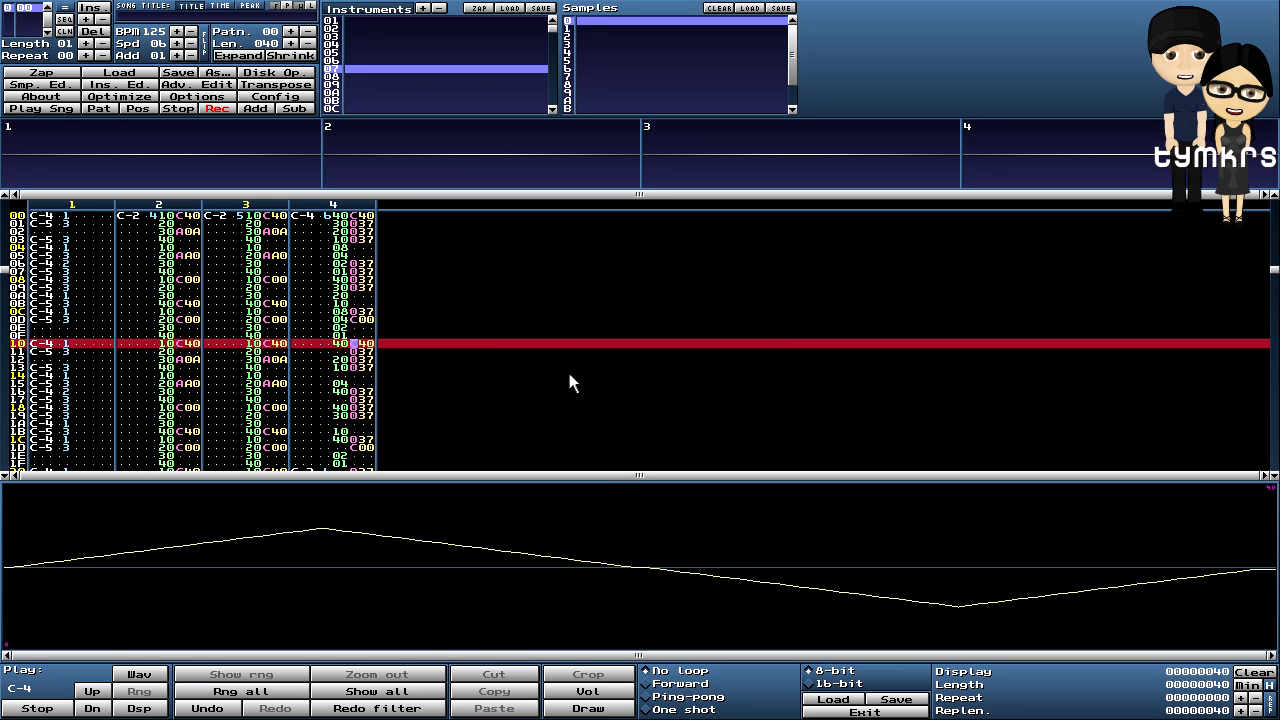
pyautogui.click(297, 346)
# - Enter a G-3 note of instrument 7 in channel 4 at row 1C, then try it as G-4
pyautogui.scroll(14, 565, 325)
pyautogui.scroll(-4, 565, 325)
pyautogui.scroll(-1, 565, 325)
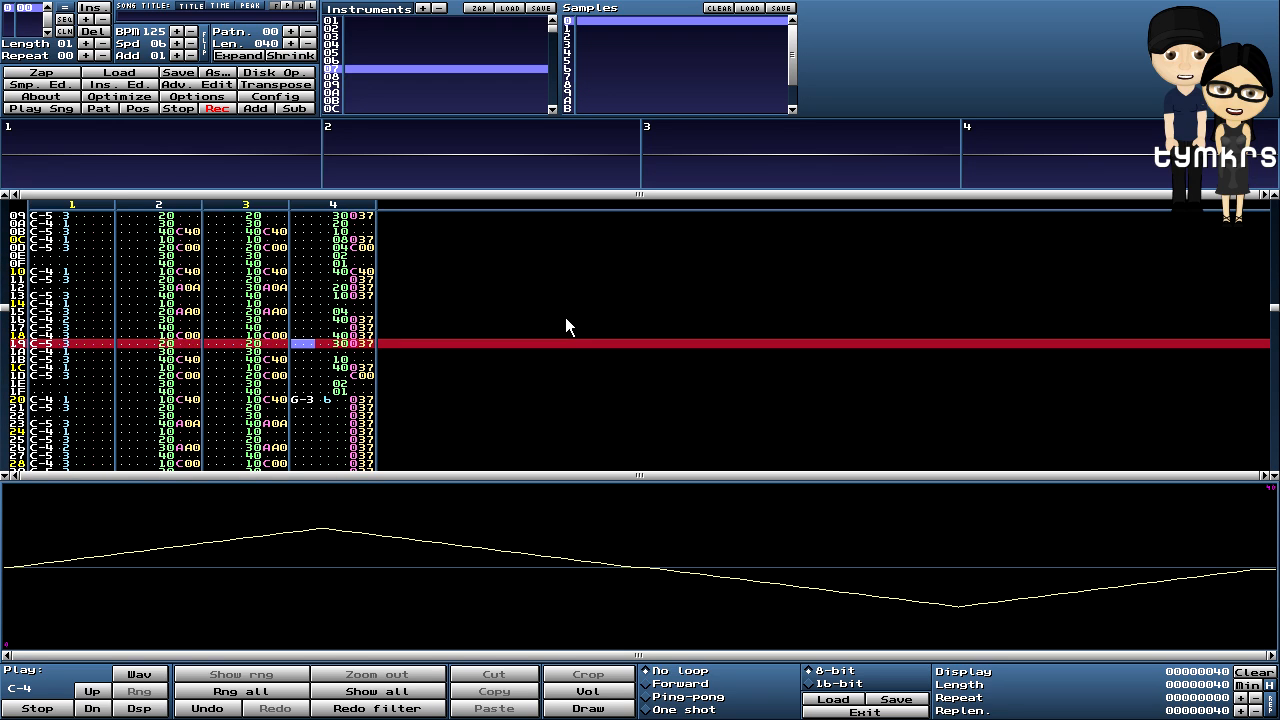
pyautogui.press('Down')
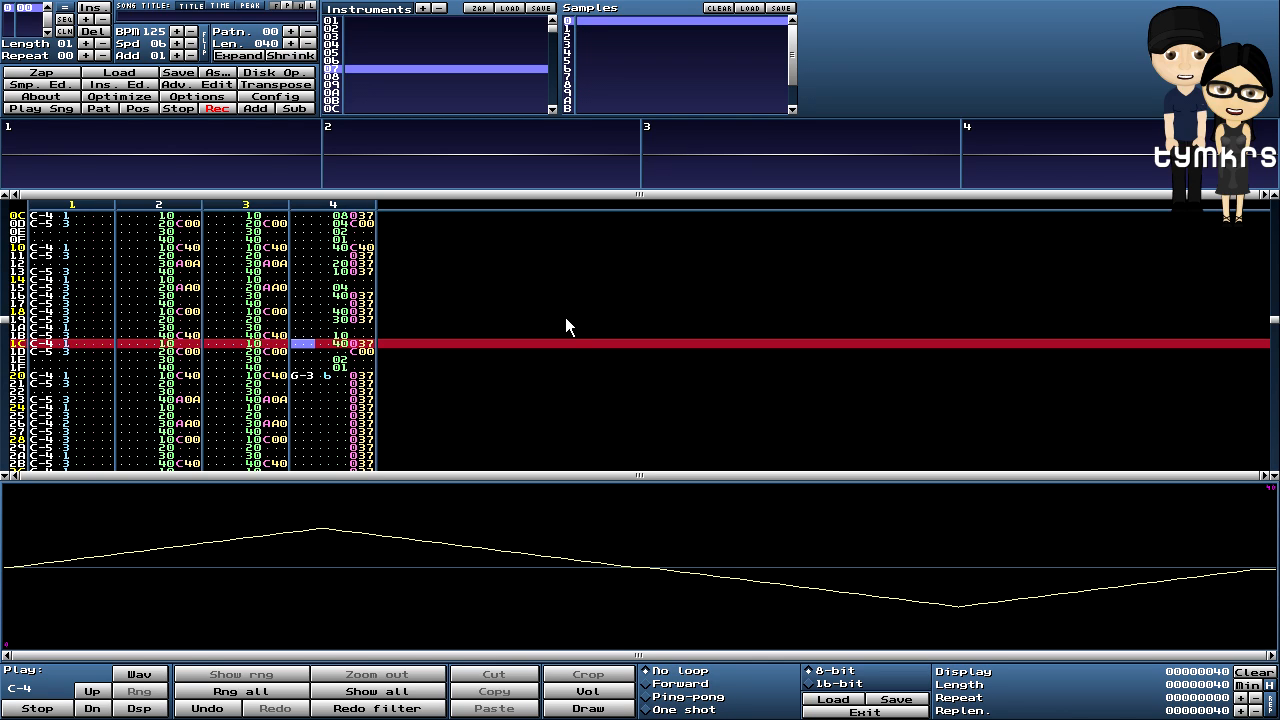
pyautogui.press('b')
pyautogui.press('Up')
pyautogui.press('t')
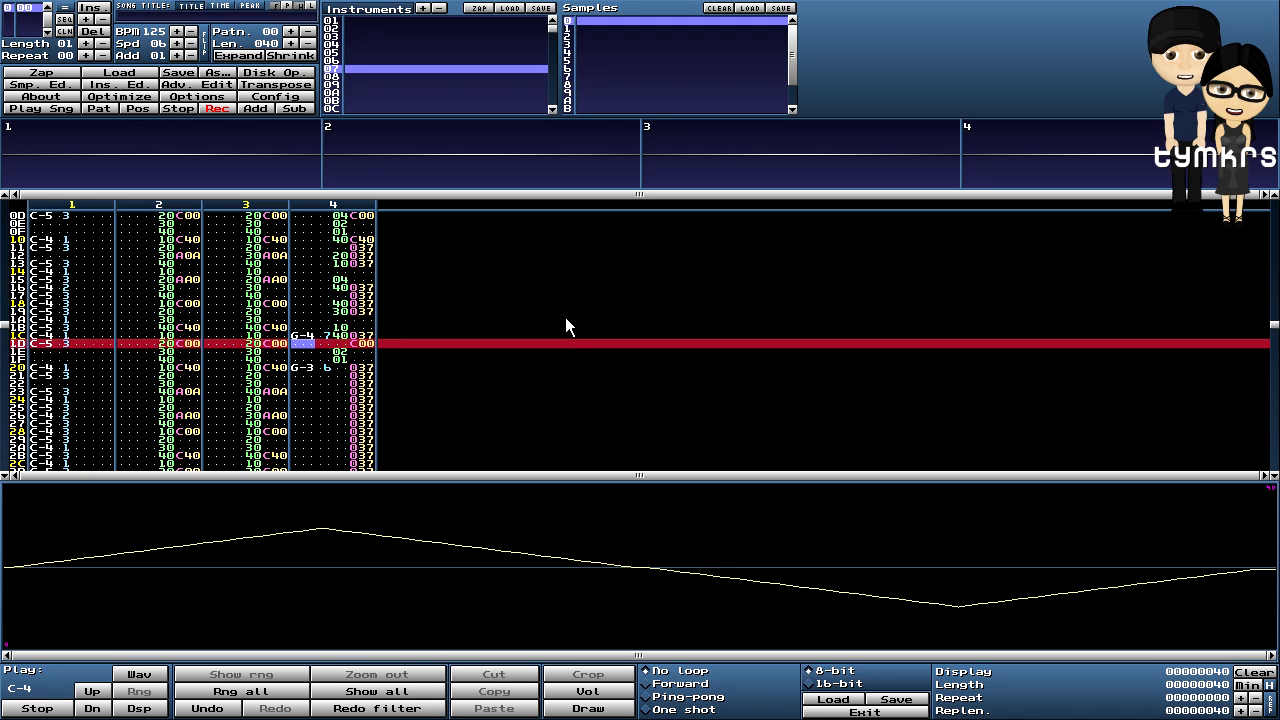
# - Set the triangle sample to Forward loop, audition it, and change row 1C back to G-3
pyautogui.click(648, 684)
pyautogui.press('space')
pyautogui.press('q')
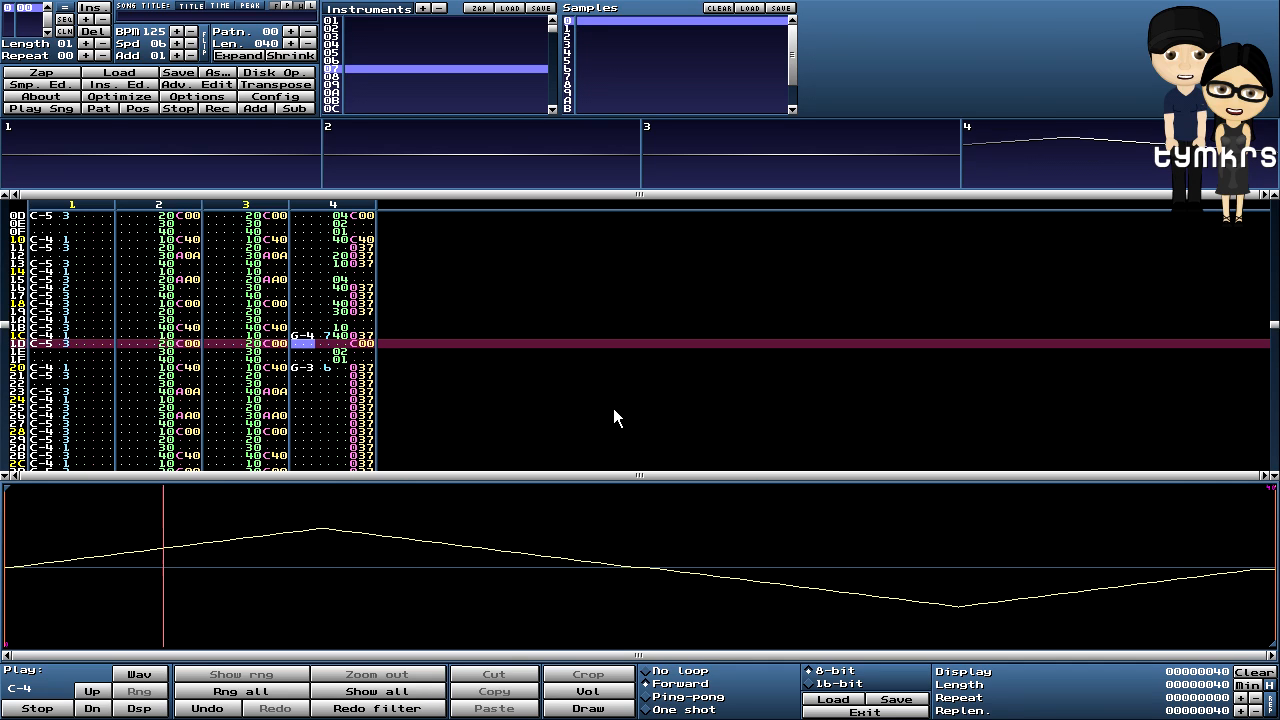
pyautogui.press('Up')
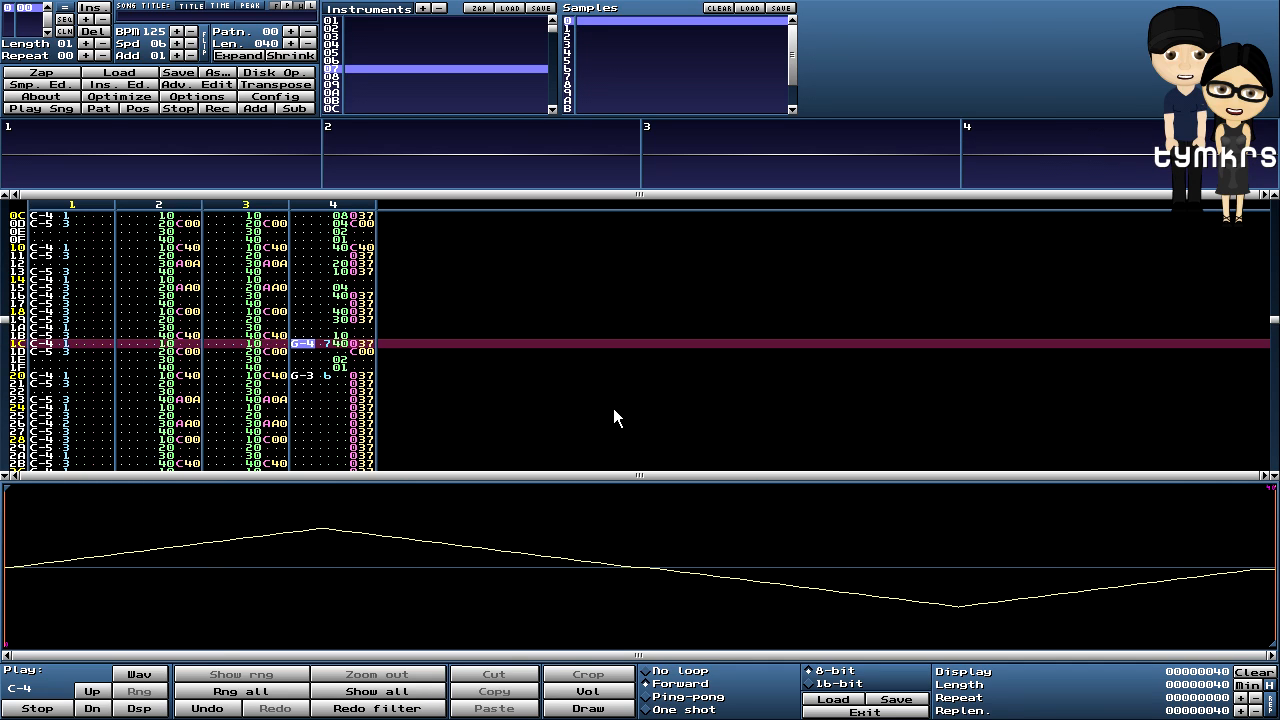
pyautogui.press('space')
pyautogui.press('b')
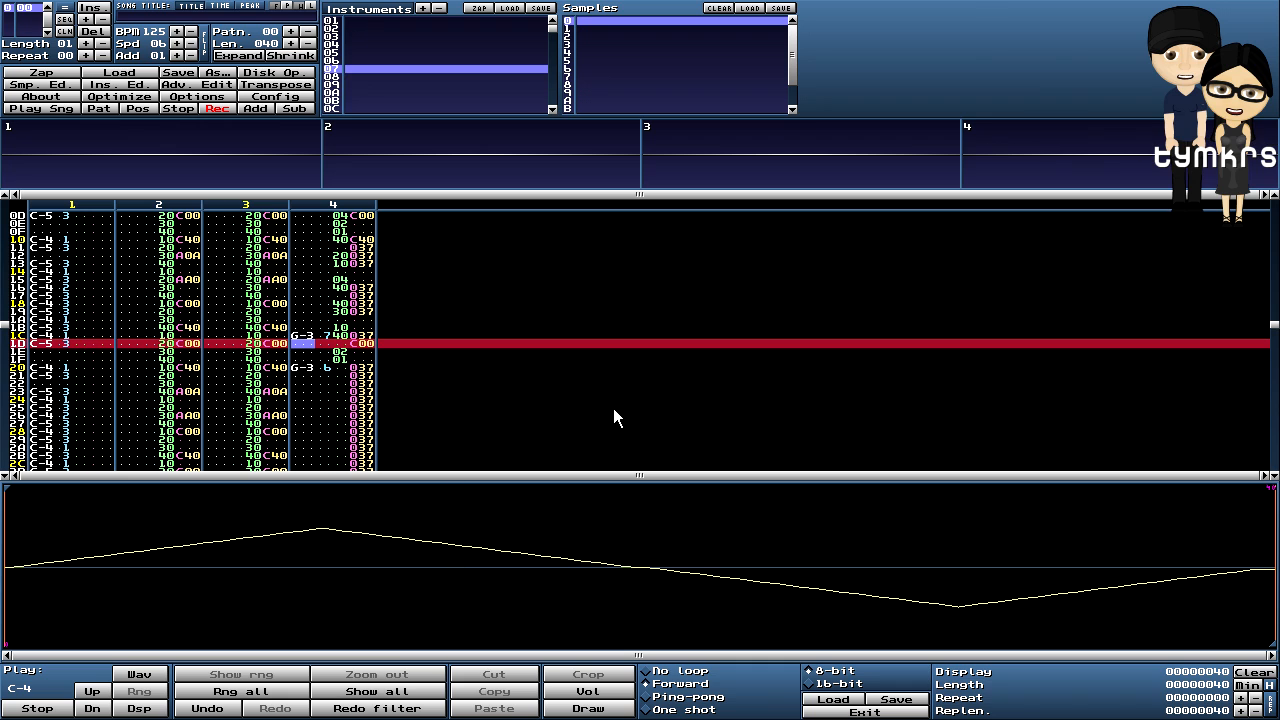
pyautogui.press('Up')
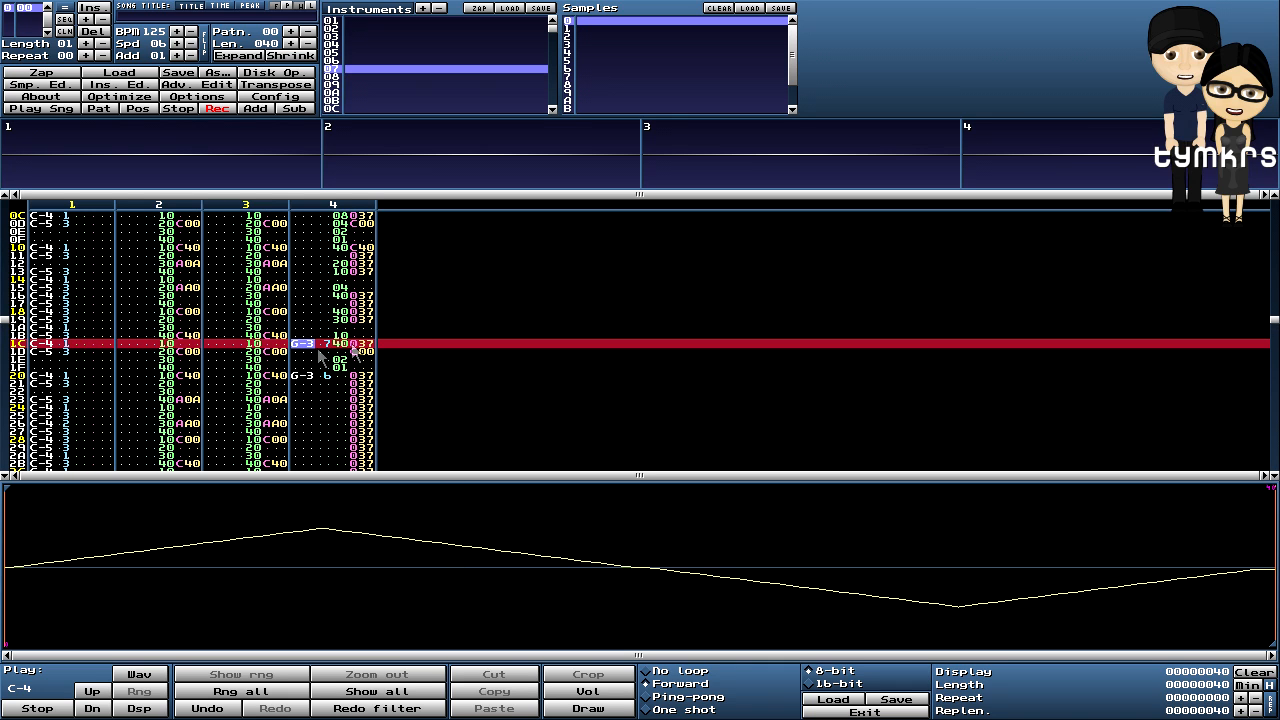
pyautogui.press('Up')
pyautogui.press('Up')
pyautogui.press('Up')
pyautogui.press('Down')
pyautogui.press('Down')
pyautogui.press('Down')
pyautogui.press('Down')
pyautogui.press('Down')
pyautogui.press('Down')
pyautogui.press('Down')
pyautogui.press('Down')
pyautogui.press('Down')
pyautogui.press('Down')
pyautogui.press('Down')
pyautogui.press('Down')
pyautogui.press('Down')
pyautogui.press('Down')
pyautogui.press('Down')
pyautogui.press('Down')
pyautogui.press('Down')
pyautogui.press('Down')
pyautogui.press('Down')
pyautogui.press('Down')
pyautogui.press('Down')
pyautogui.press('Down')
pyautogui.press('Down')
pyautogui.press('Down')
pyautogui.press('Down')
pyautogui.press('Down')
pyautogui.press('Down')
pyautogui.press('Down')
pyautogui.press('Down')
pyautogui.press('Down')
pyautogui.press('Down')
pyautogui.press('Down')
pyautogui.press('Down')
pyautogui.press('Down')
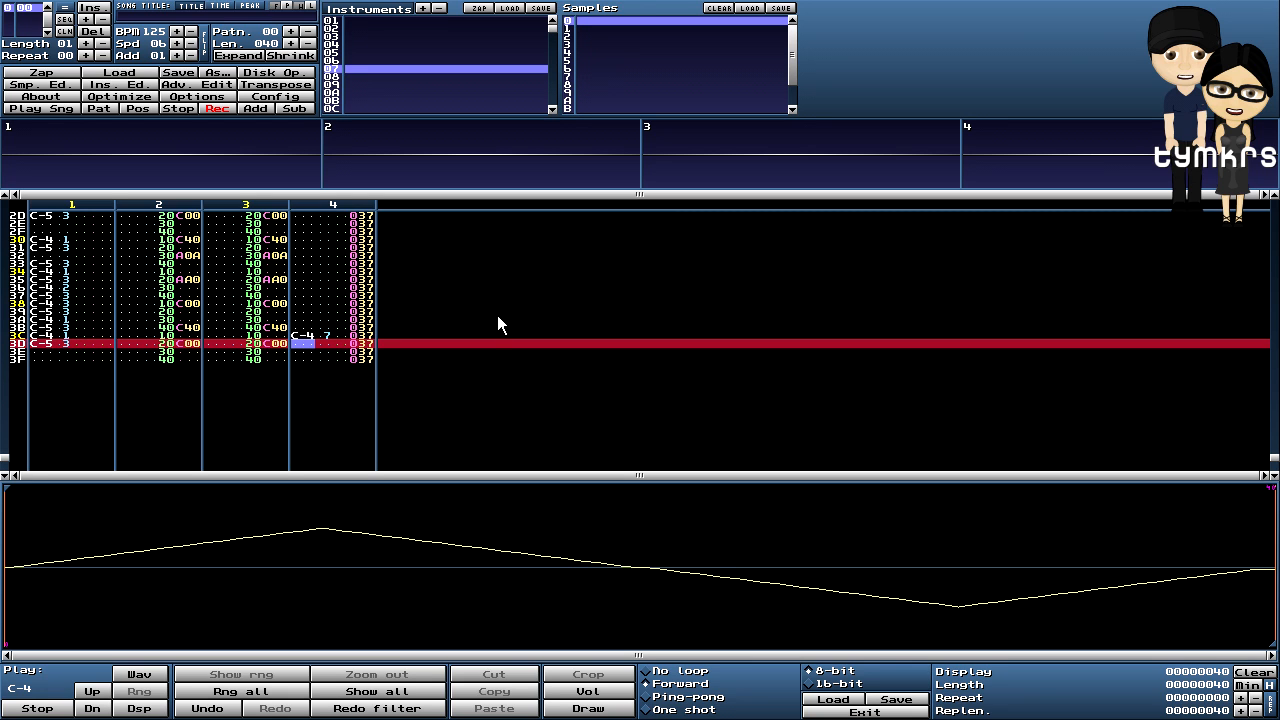
# - Play pattern 00 from the top to hear the triangle note, stop it, and open the instrument editor
pyautogui.press('Down')
pyautogui.press('Down')
pyautogui.press('Down')
pyautogui.press('Down')
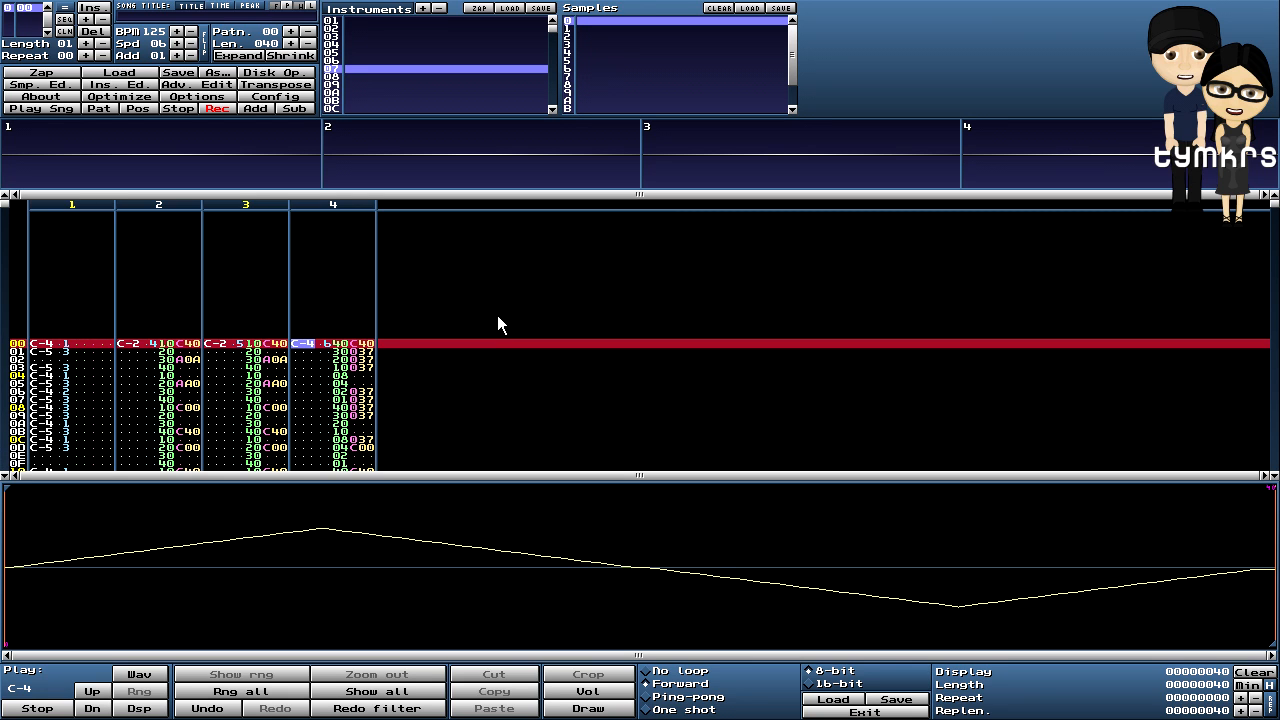
pyautogui.press('Up')
pyautogui.press('Down')
pyautogui.press('Down')
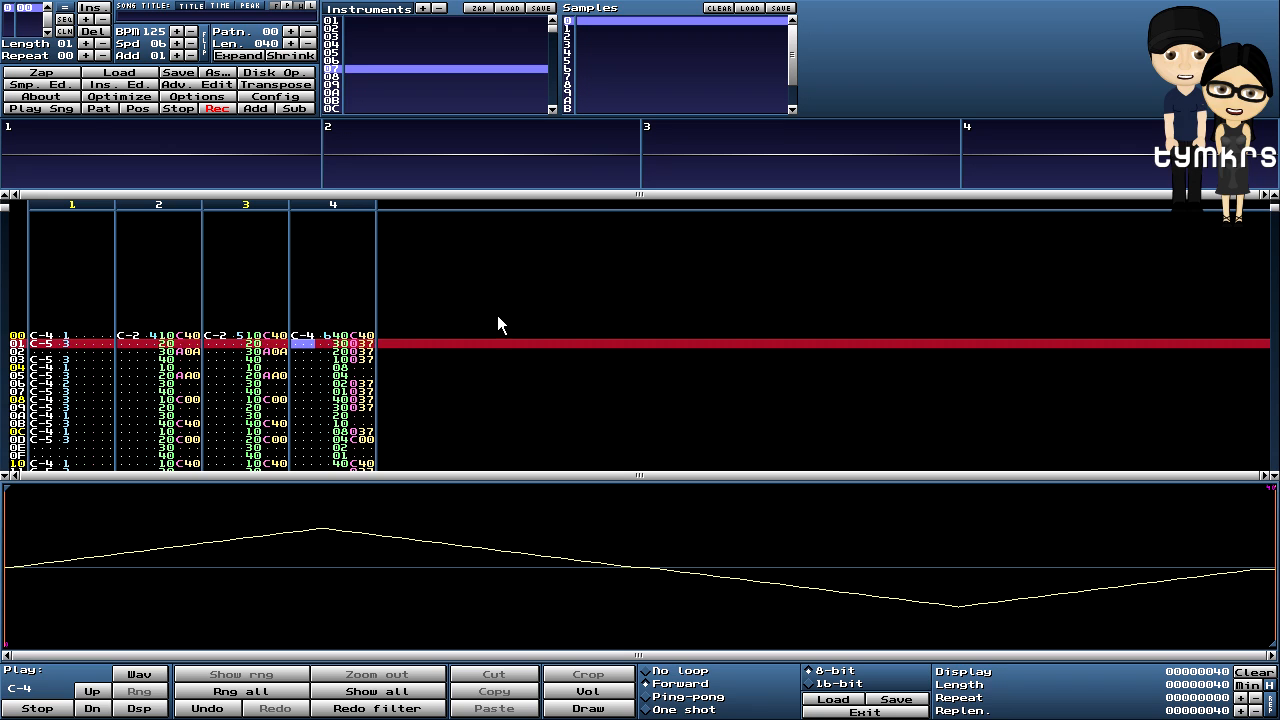
pyautogui.press('Down')
pyautogui.press('Down')
pyautogui.press('Down')
pyautogui.press('Down')
pyautogui.press('Down')
pyautogui.press('Down')
pyautogui.press('Down')
pyautogui.press('Down')
pyautogui.press('Down')
pyautogui.press('Down')
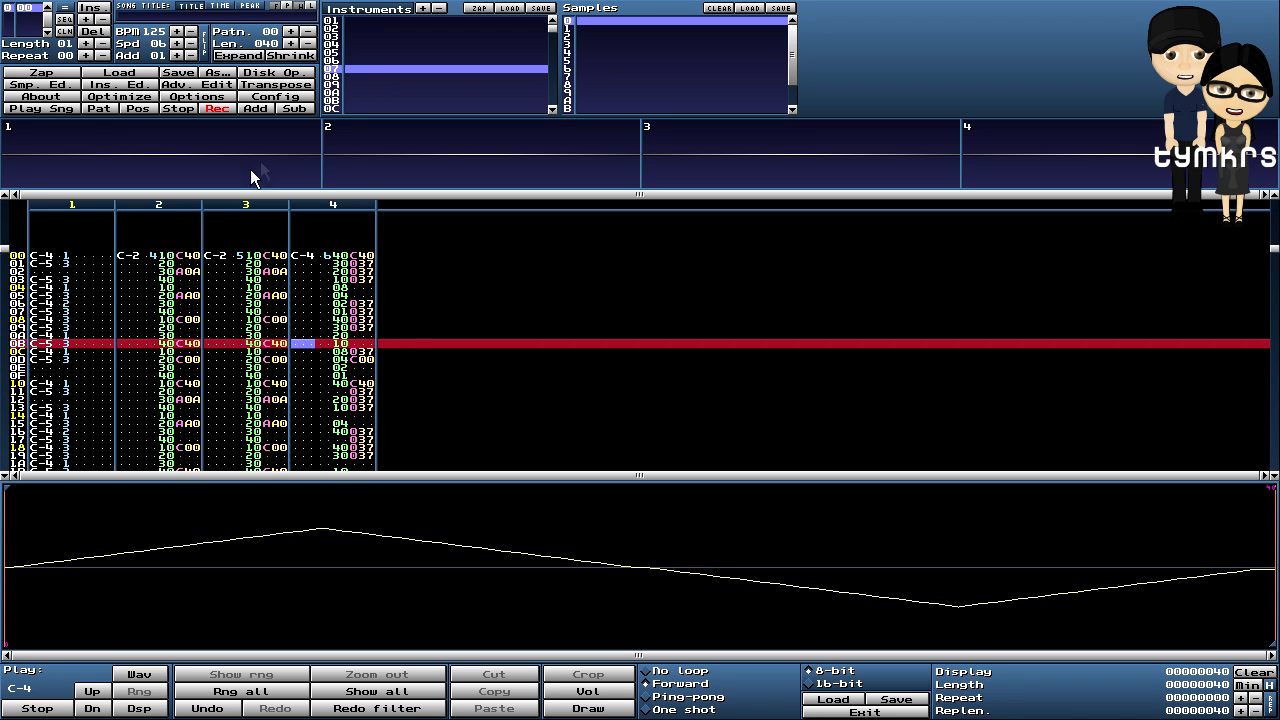
pyautogui.click(94, 108)
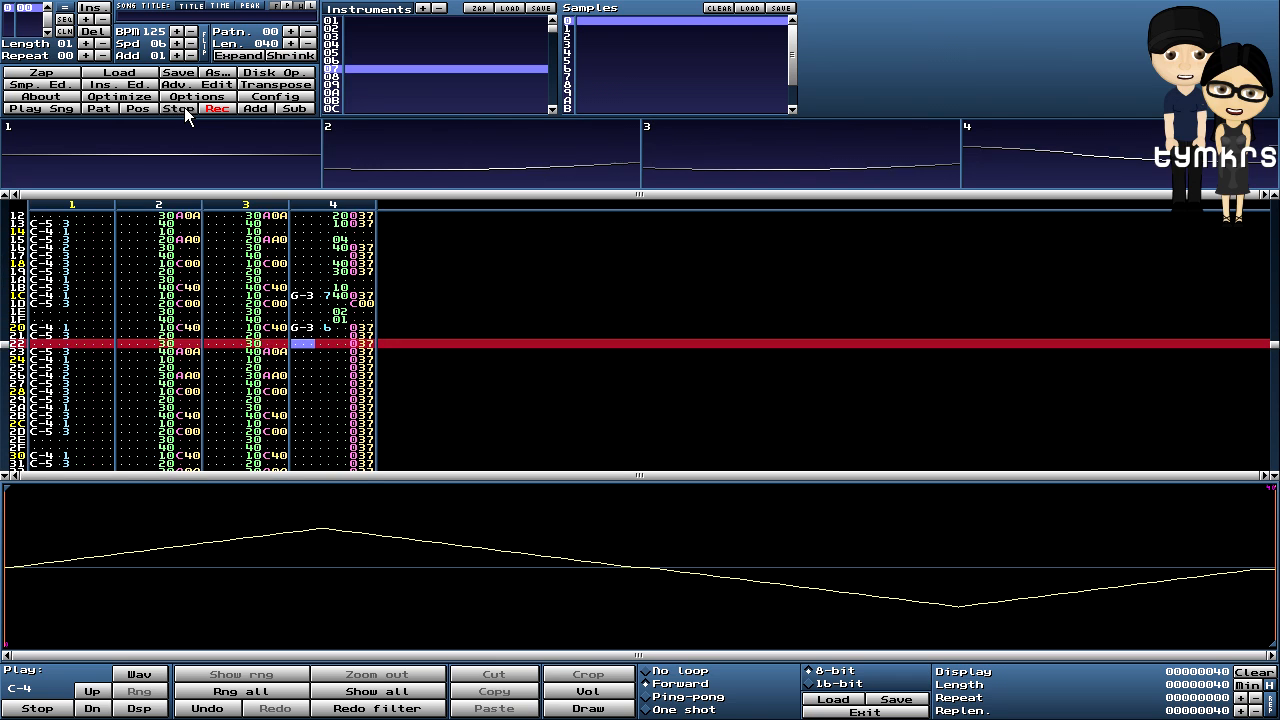
pyautogui.click(184, 107)
pyautogui.scroll(7, 475, 263)
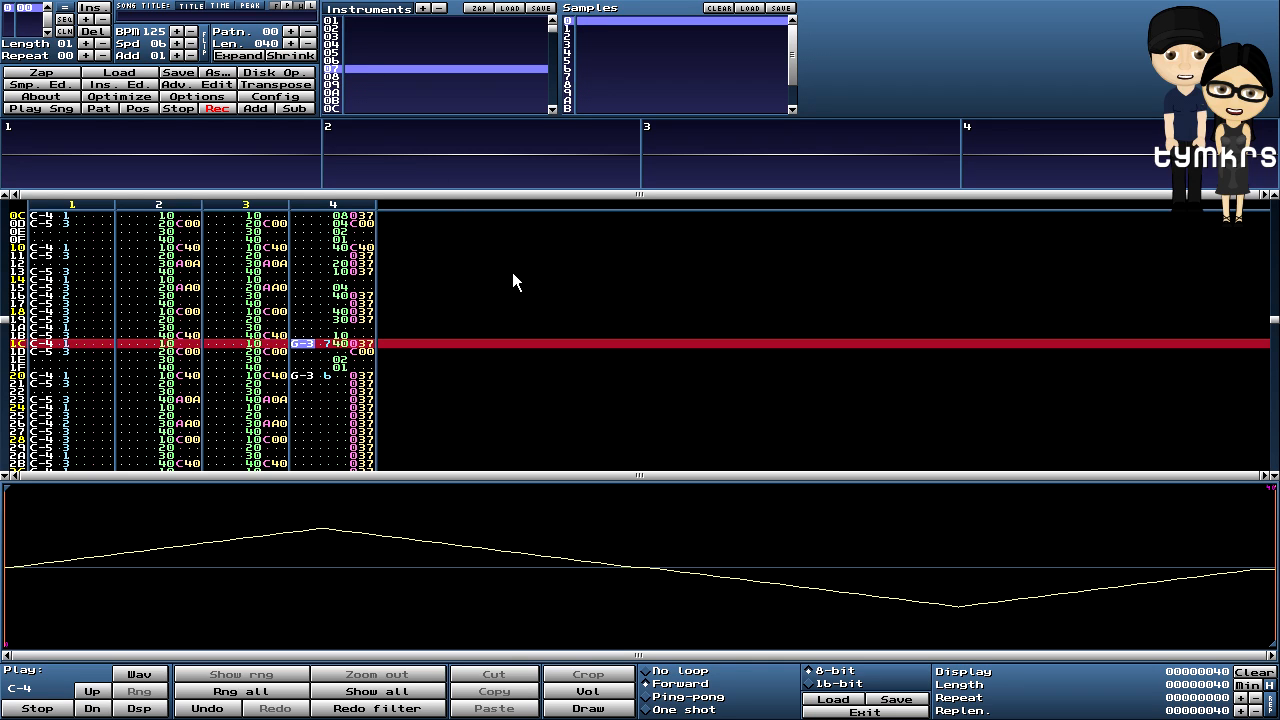
pyautogui.click(123, 86)
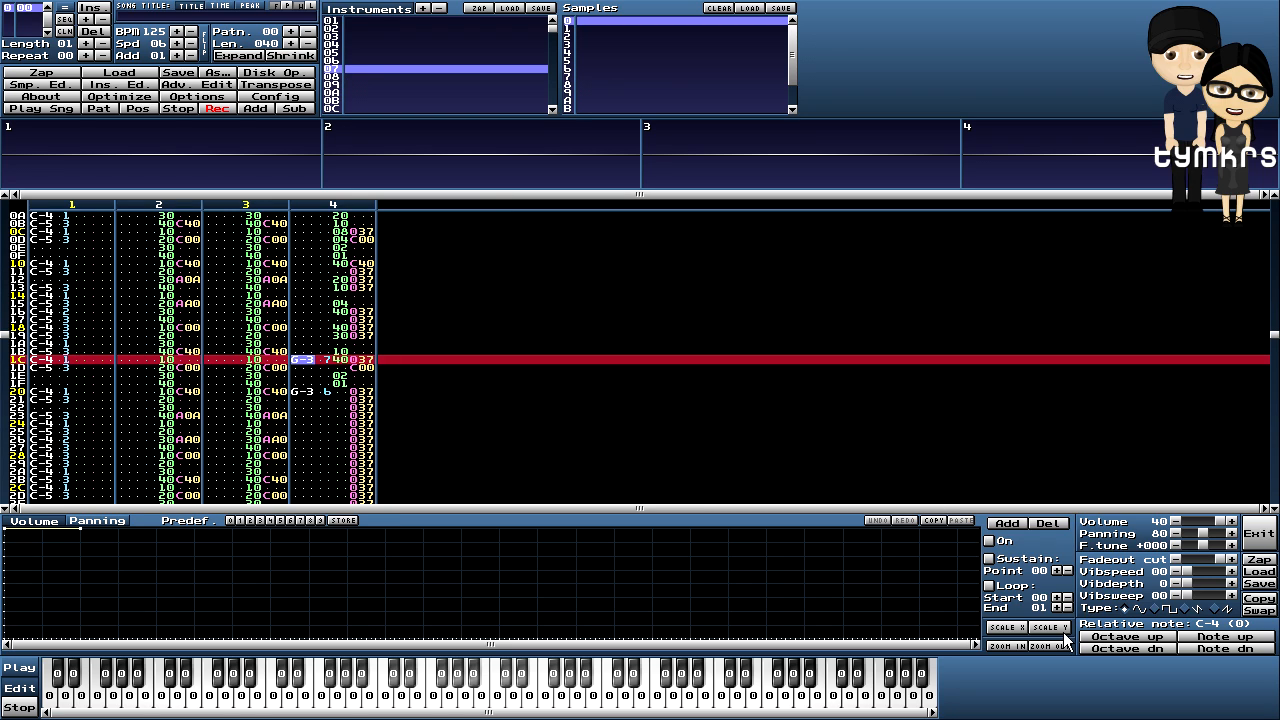
pyautogui.click(1156, 637)
pyautogui.click(96, 110)
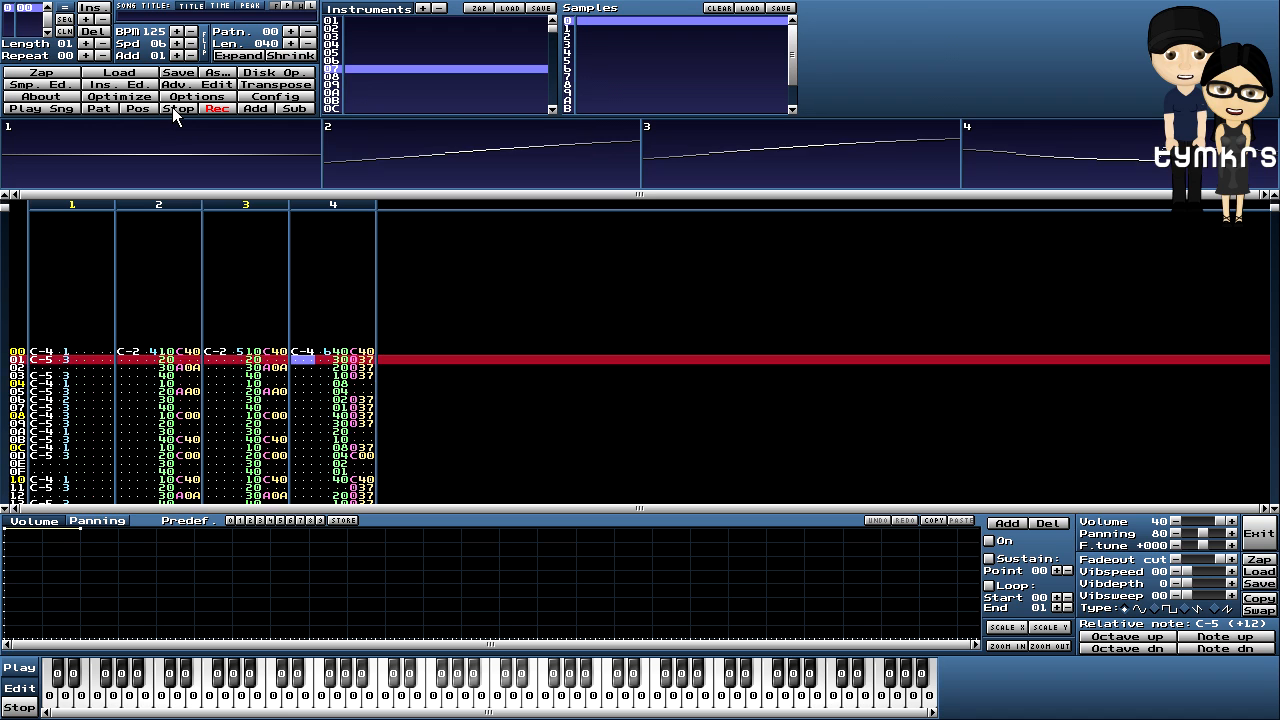
pyautogui.click(172, 107)
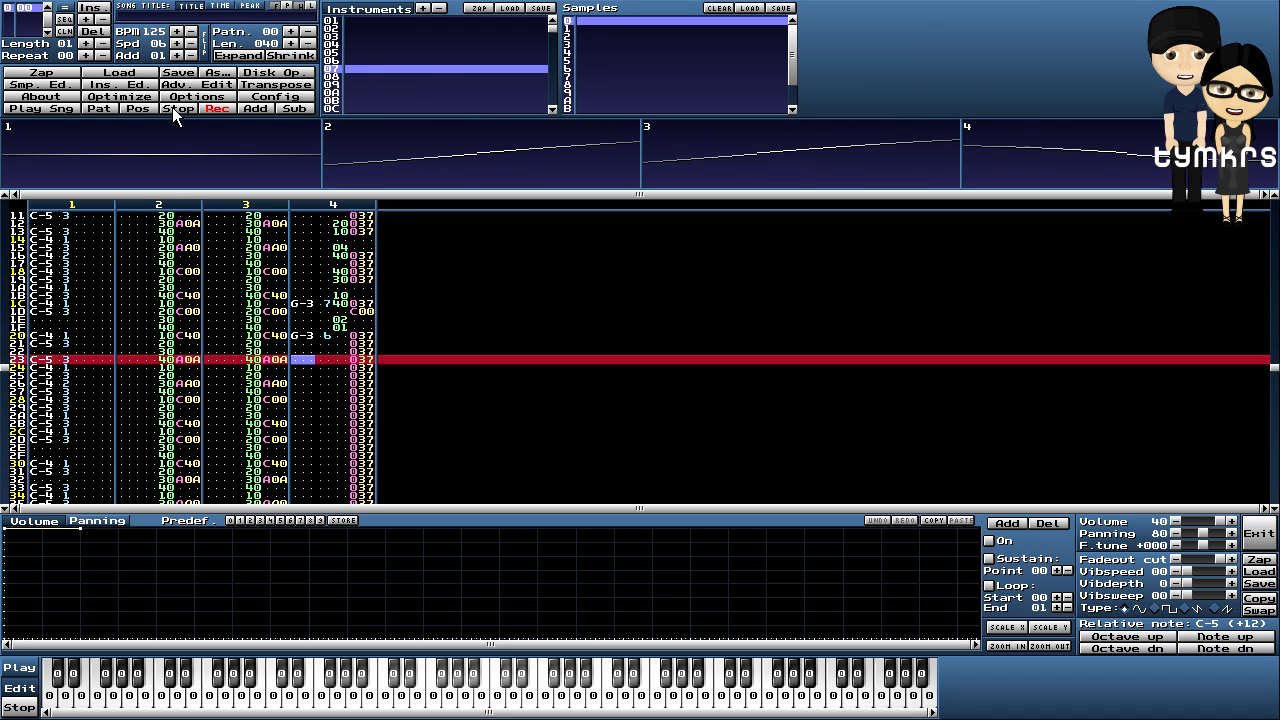
pyautogui.click(173, 108)
pyautogui.press('Up')
pyautogui.press('Up')
pyautogui.press('Up')
pyautogui.press('Up')
pyautogui.press('Up')
pyautogui.press('Up')
pyautogui.press('Up')
pyautogui.press('Up')
pyautogui.press('Up')
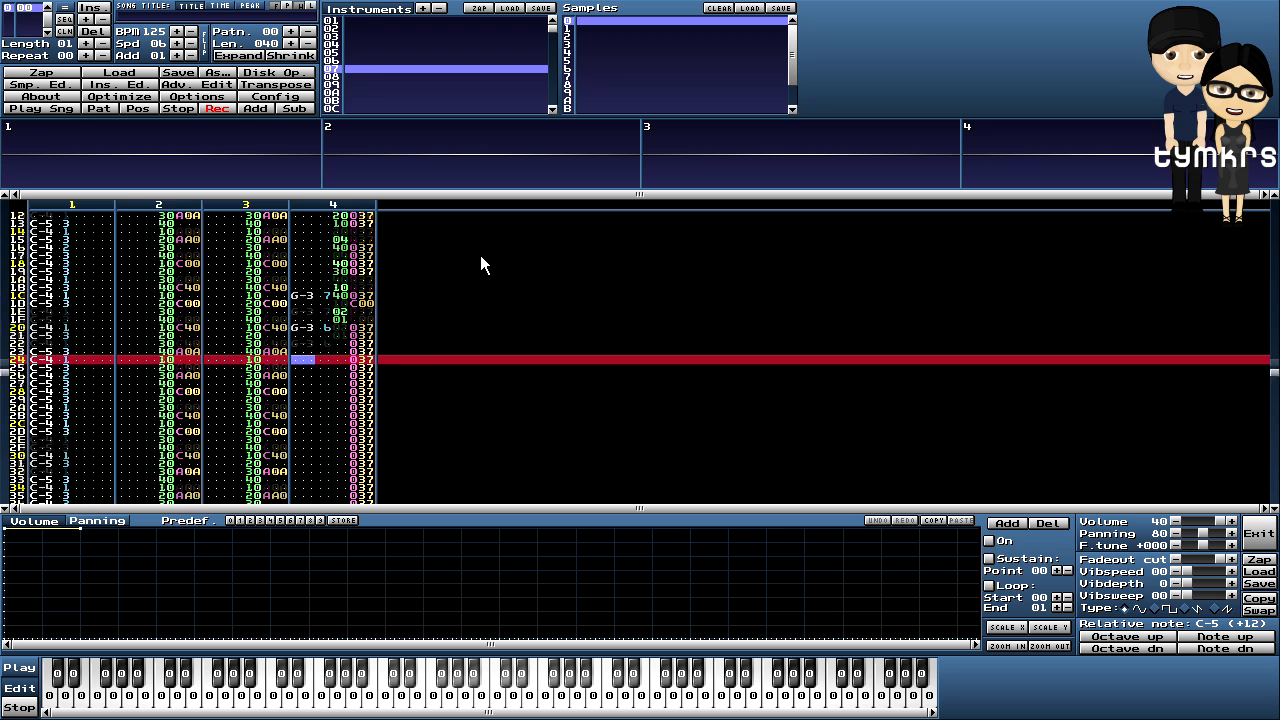
pyautogui.press('Up')
pyautogui.press('Up')
pyautogui.press('Up')
pyautogui.press('Up')
pyautogui.press('Up')
pyautogui.press('Up')
pyautogui.press('Up')
pyautogui.press('Up')
pyautogui.press('Up')
pyautogui.press('Up')
pyautogui.press('Up')
pyautogui.press('Up')
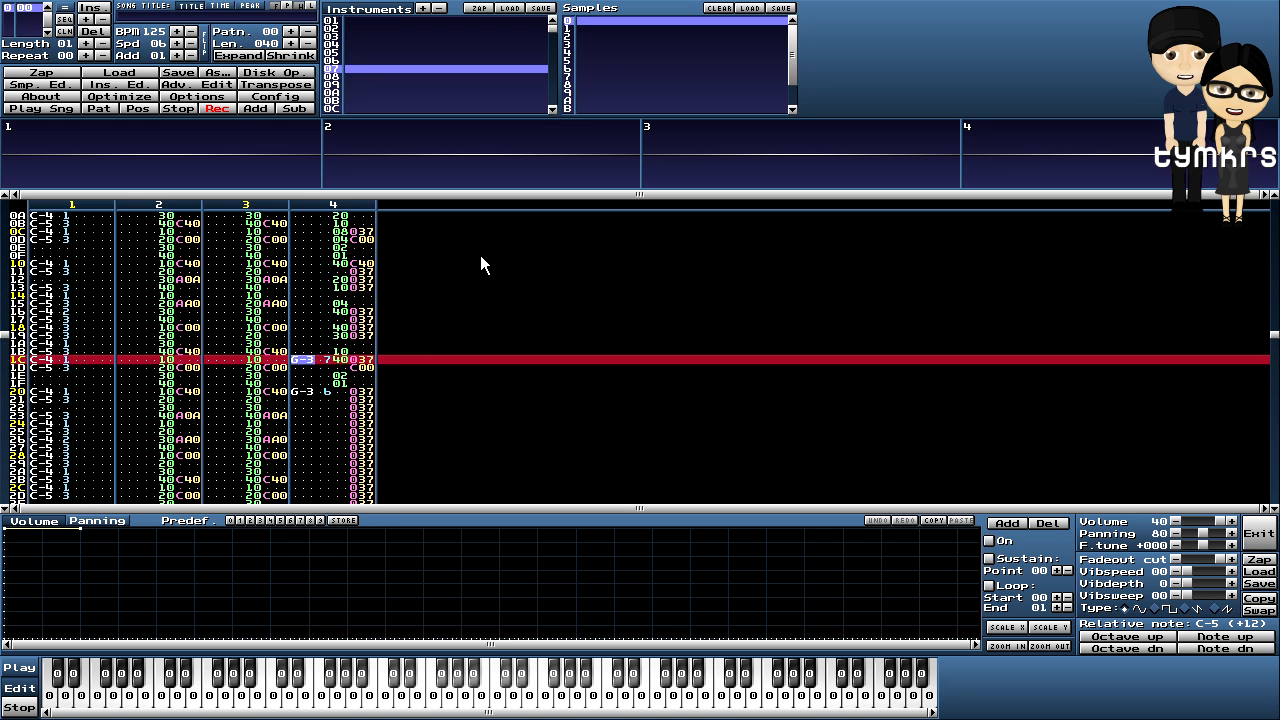
pyautogui.press('Down')
pyautogui.press('Down')
pyautogui.press('Down')
pyautogui.press('Down')
pyautogui.press('Down')
pyautogui.press('Down')
pyautogui.press('Down')
pyautogui.press('Down')
pyautogui.press('Down')
pyautogui.press('Down')
pyautogui.press('Down')
pyautogui.press('Up')
pyautogui.press('Up')
pyautogui.press('Up')
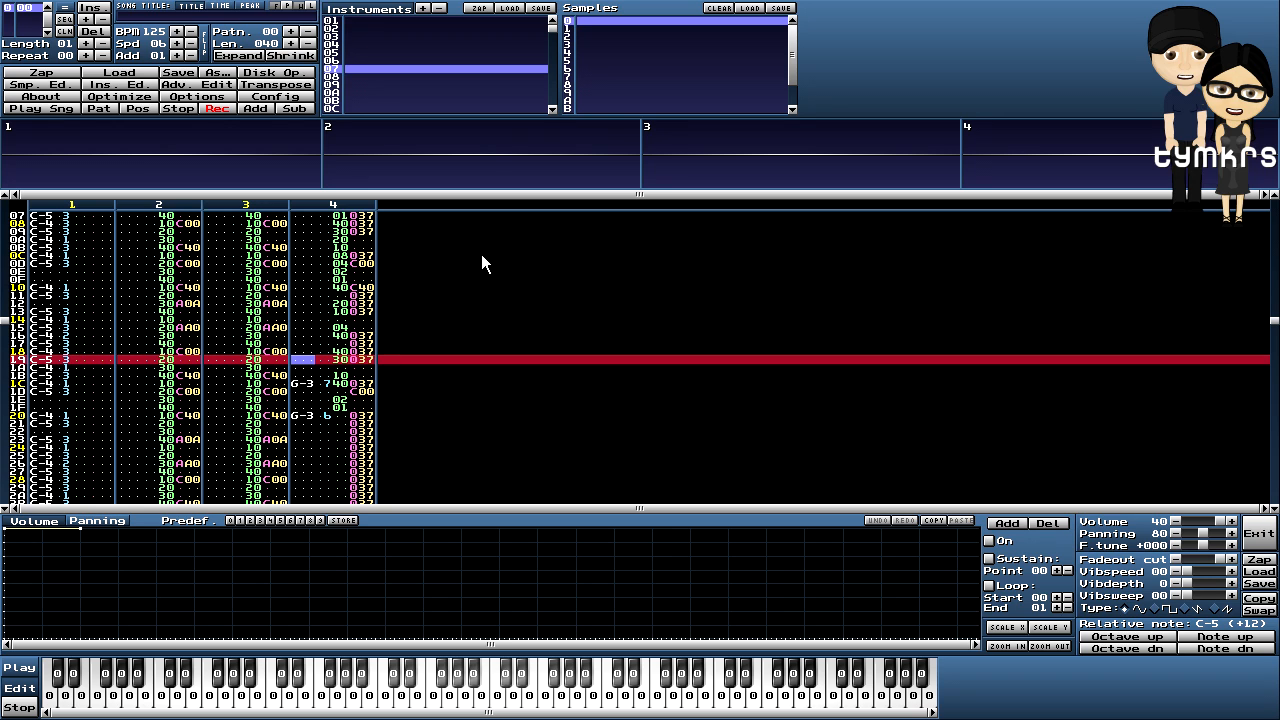
pyautogui.press('Up')
pyautogui.press('Up')
pyautogui.press('Up')
pyautogui.press('Up')
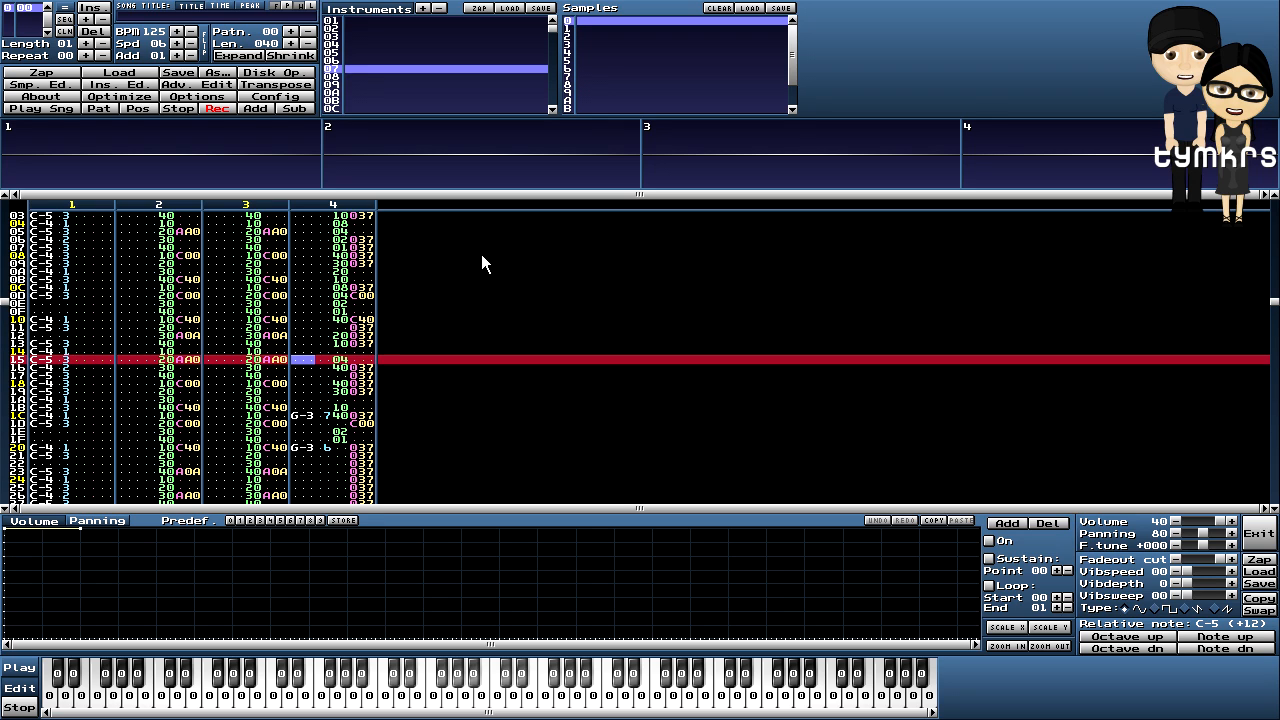
pyautogui.press('Up')
pyautogui.press('Up')
pyautogui.press('Up')
pyautogui.press('Up')
pyautogui.press('Up')
pyautogui.press('Up')
pyautogui.press('Up')
pyautogui.press('Up')
pyautogui.press('Up')
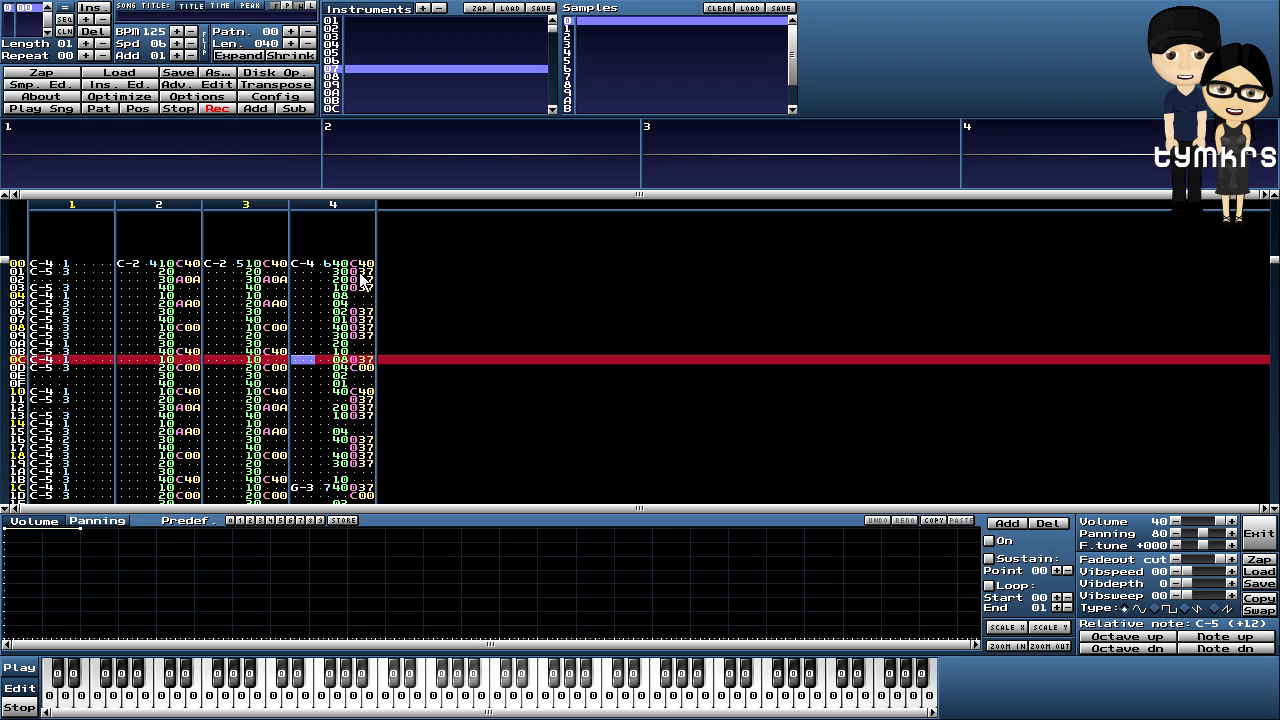
# - Copy channel 4's lead block from rows 00–1F
pyautogui.moveTo(340, 268); pyautogui.dragTo(375, 415)
pyautogui.moveTo(378, 483)
pyautogui.mouseDown()
pyautogui.moveTo(374, 531)
pyautogui.moveTo(372, 490)
pyautogui.mouseUp()
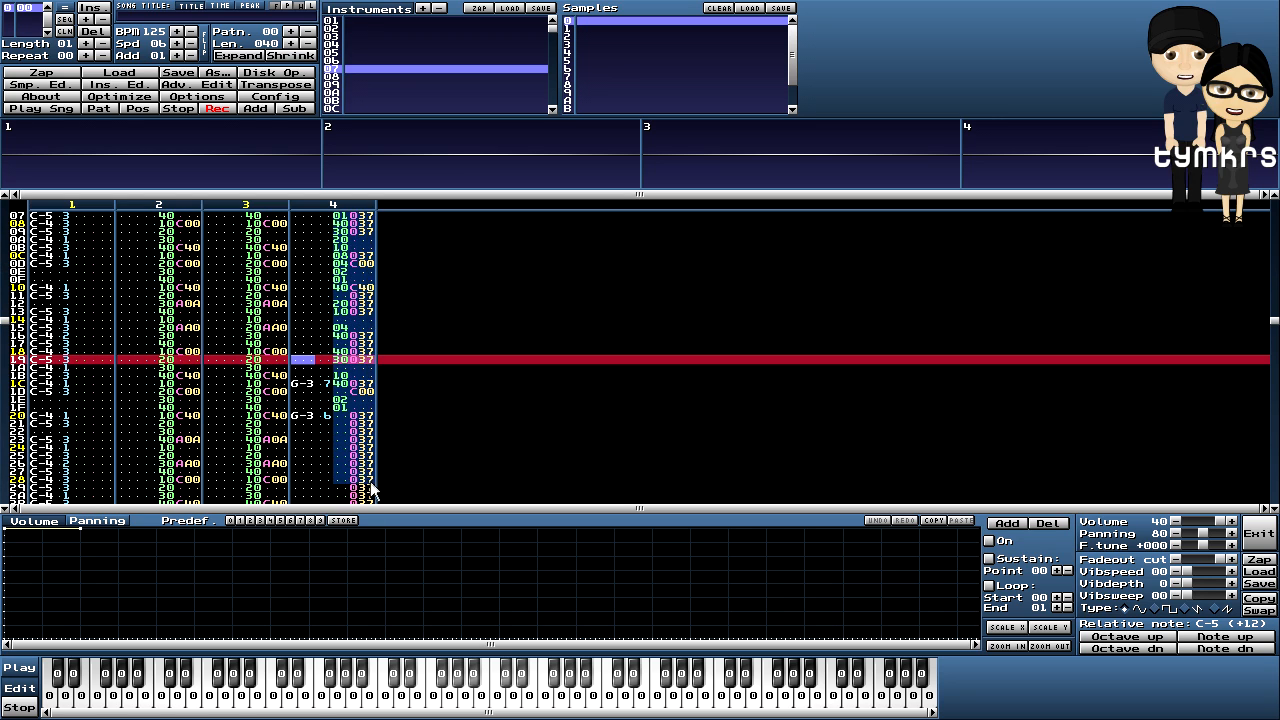
pyautogui.rightClick(359, 277)
pyautogui.click(381, 395)
# - Porous-paste the copied lead at row 20 of channel 4 and play the pattern
pyautogui.scroll(-12, 417, 337)
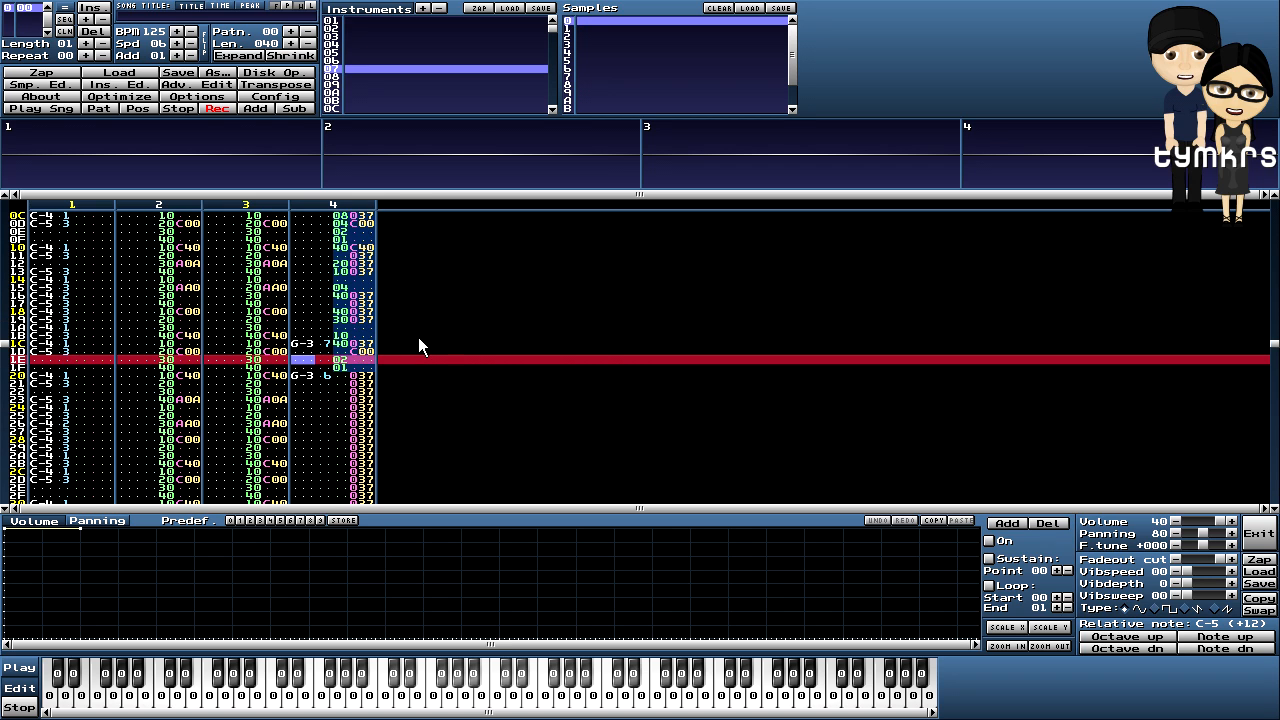
pyautogui.moveTo(340, 321); pyautogui.dragTo(347, 337)
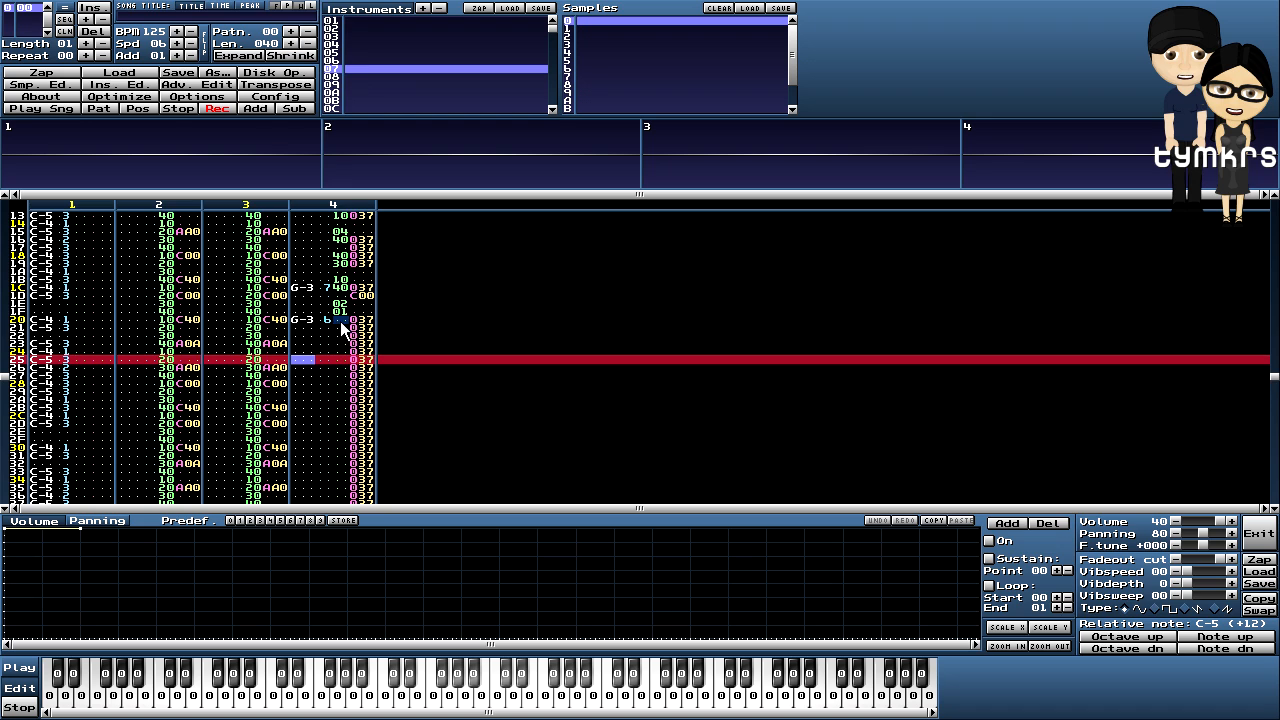
pyautogui.scroll(5, 345, 338)
pyautogui.rightClick(339, 363)
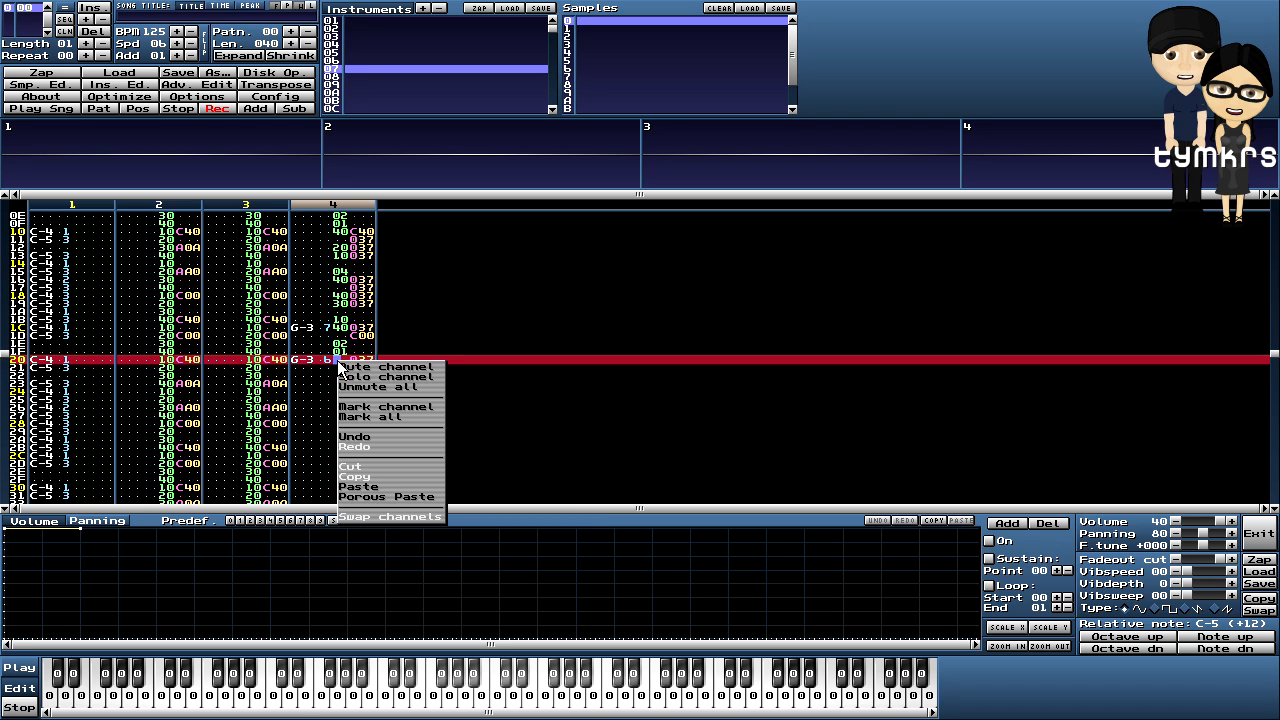
pyautogui.click(372, 496)
pyautogui.scroll(-17, 477, 318)
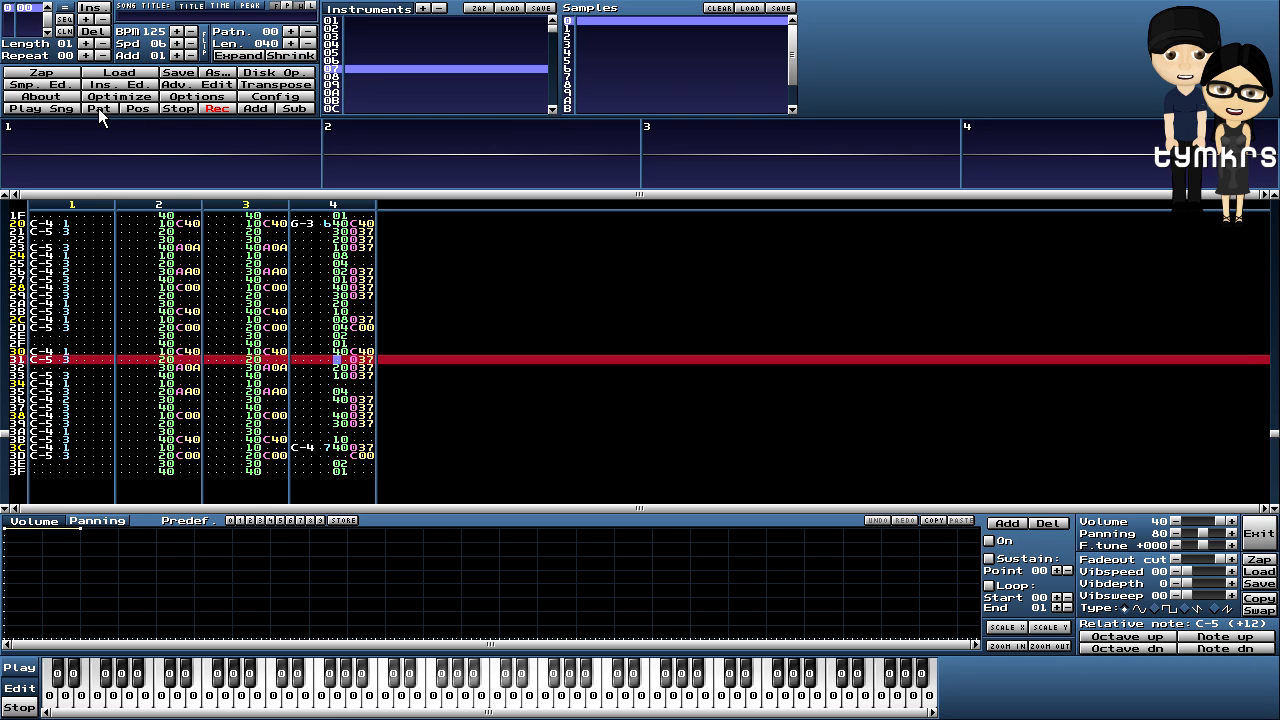
pyautogui.click(98, 108)
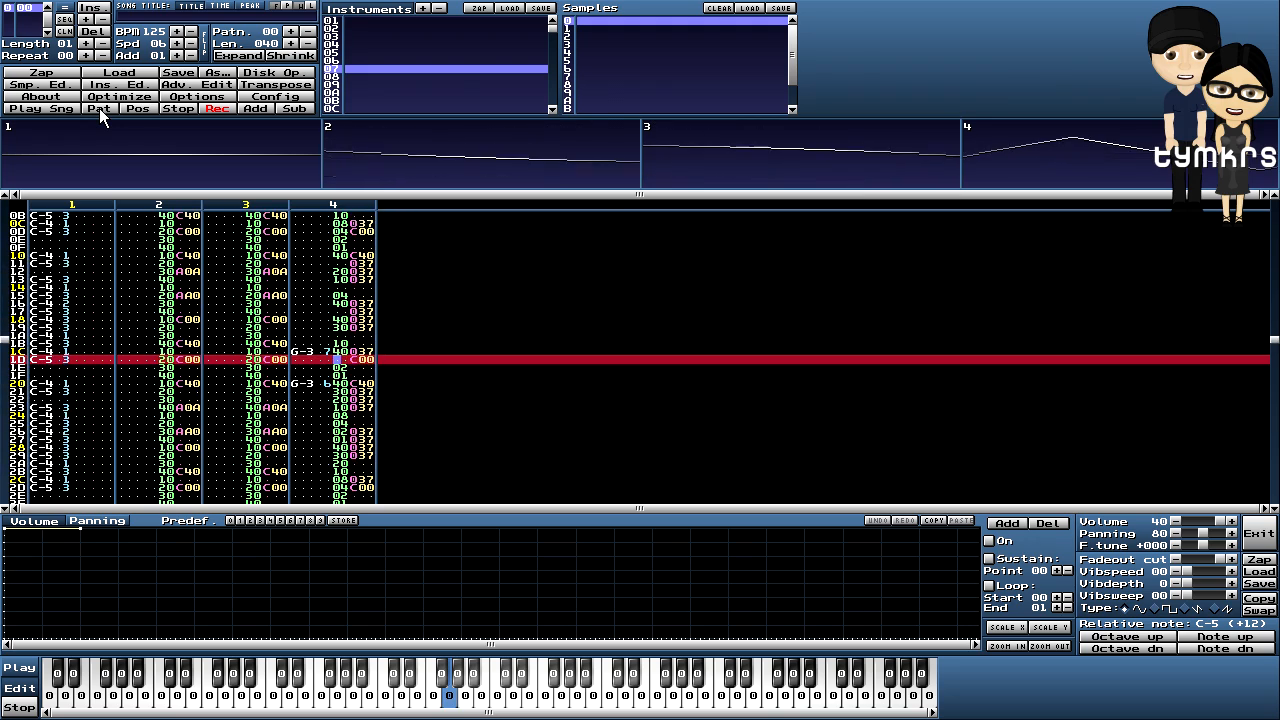
# - Stop playback, go to channel 1 row 00, and select empty instrument 08
pyautogui.click(171, 107)
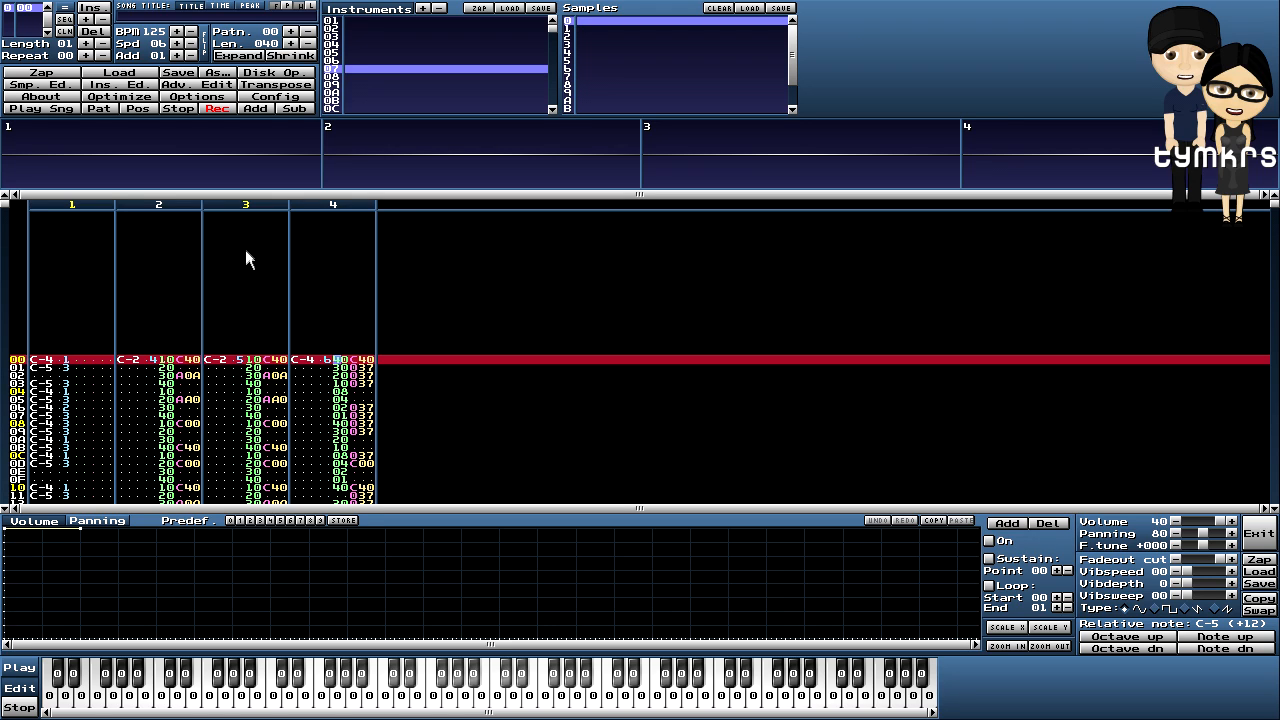
pyautogui.click(40, 360)
pyautogui.click(331, 78)
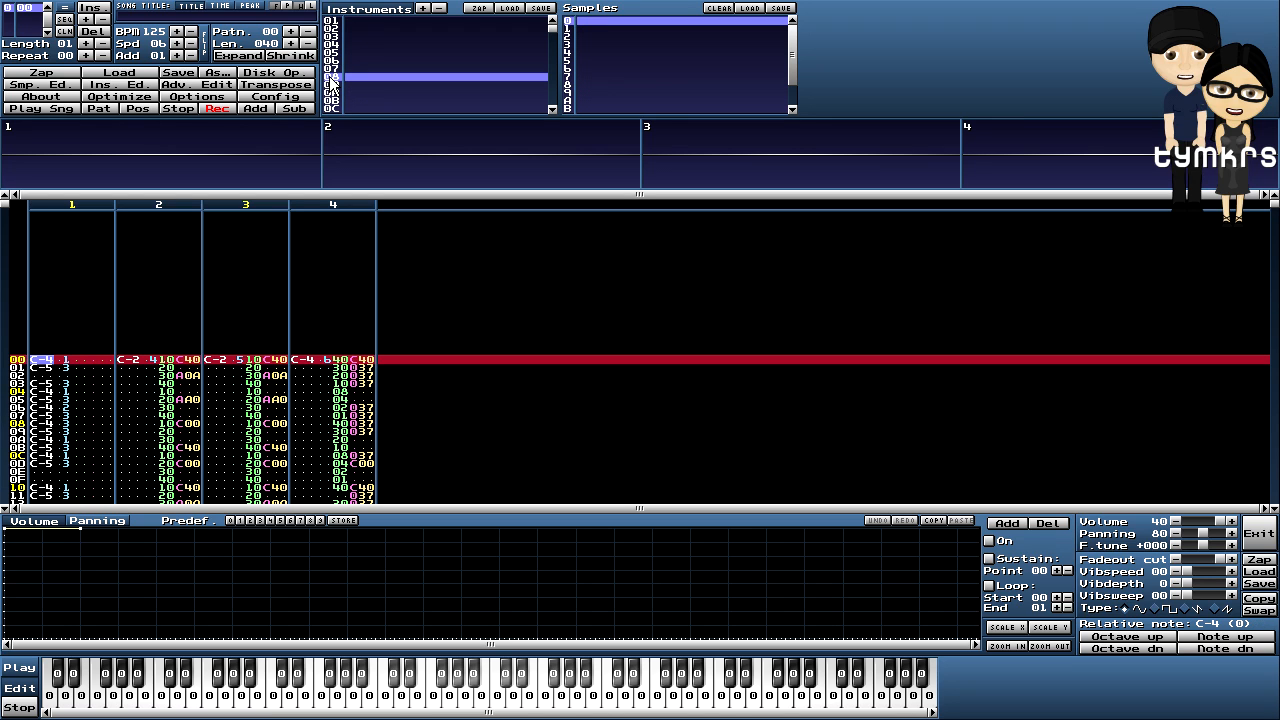
# - Load atdiy00hey.wav into instrument 08 in the sample editor, mixing both channels
pyautogui.click(62, 85)
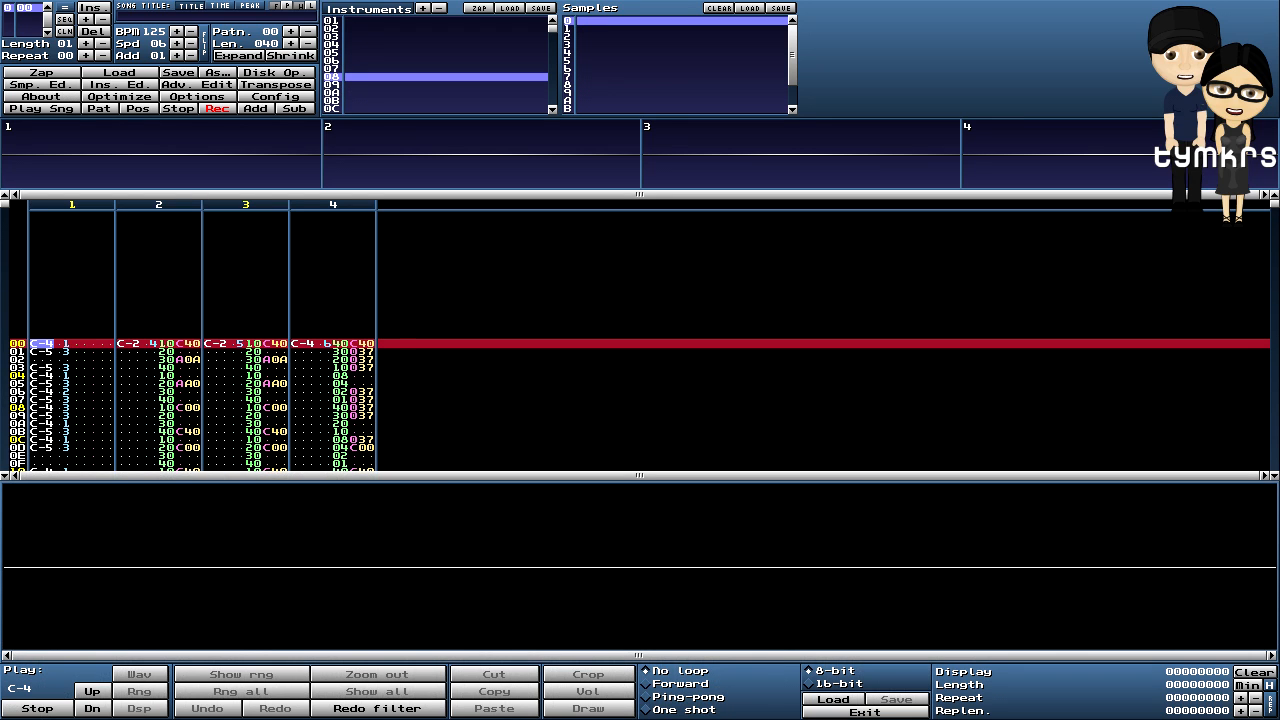
pyautogui.click(838, 699)
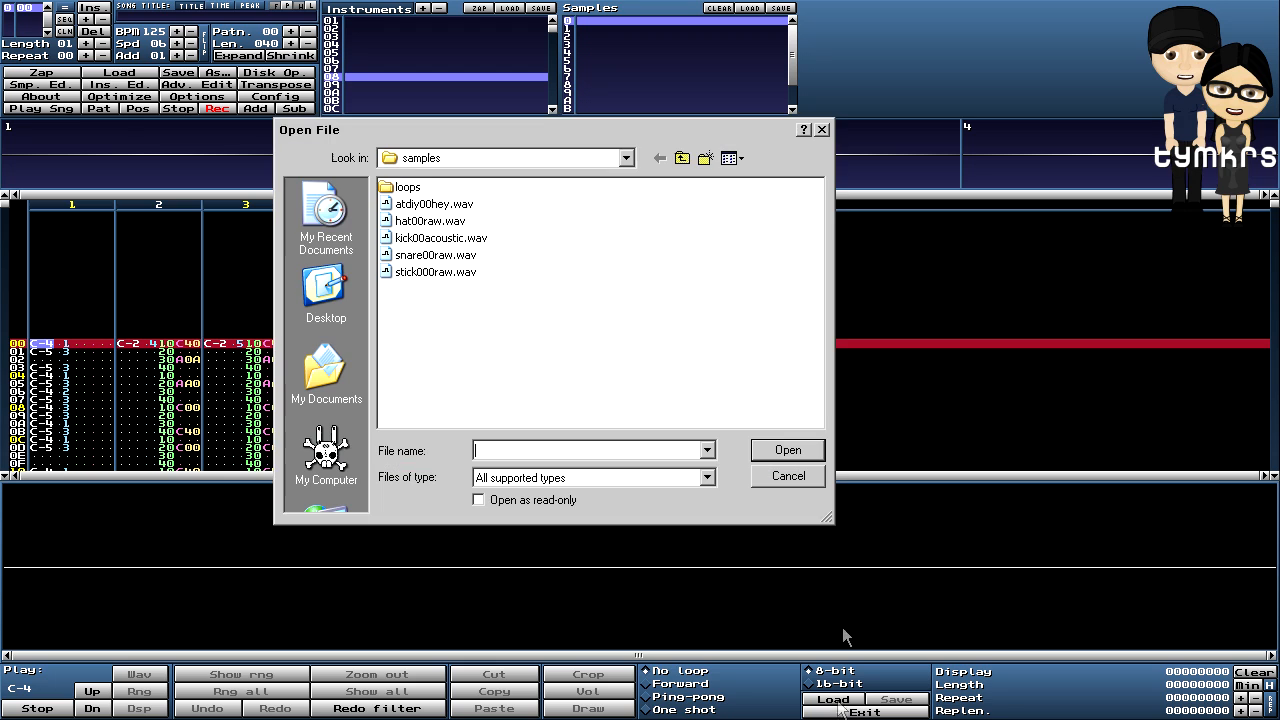
pyautogui.click(425, 204)
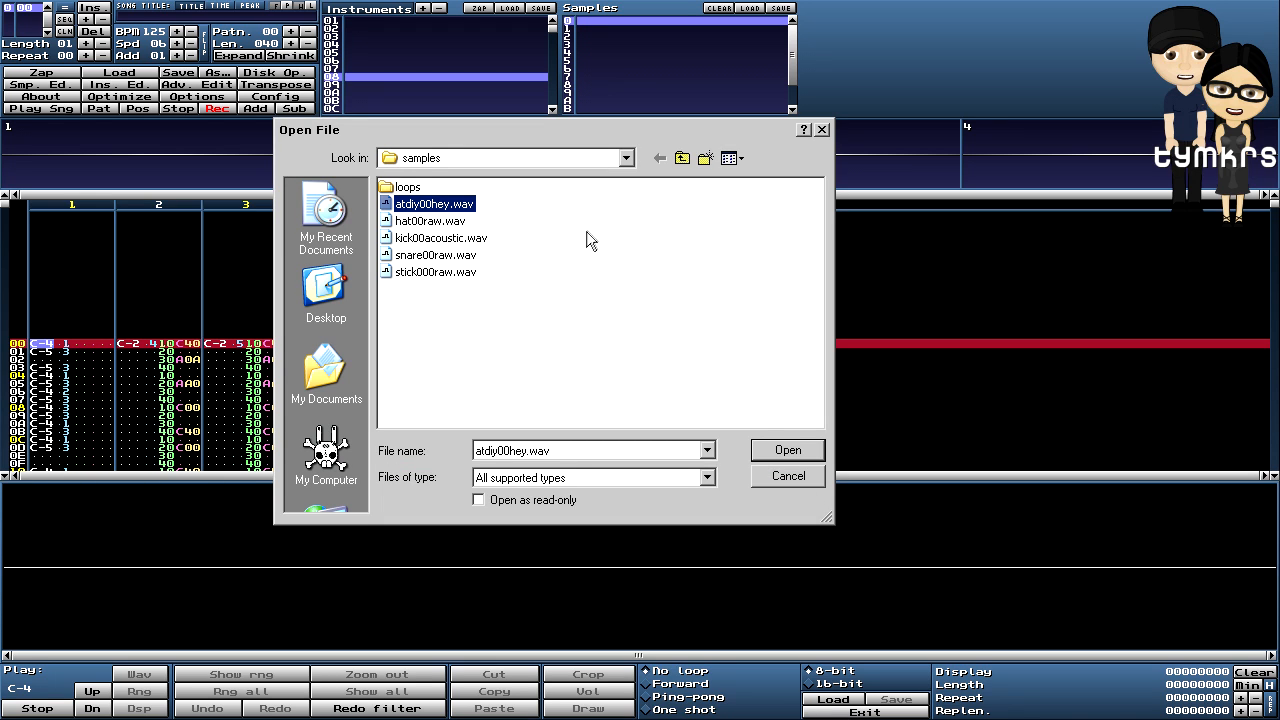
pyautogui.click(788, 450)
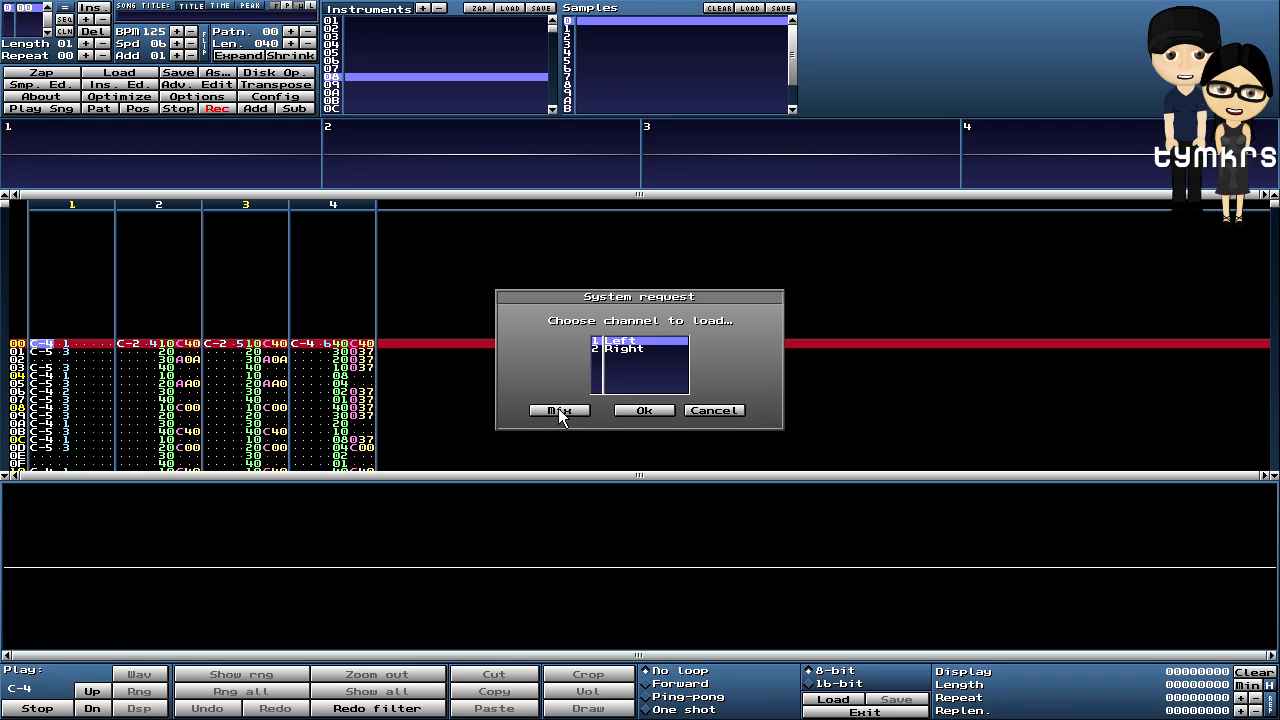
pyautogui.click(558, 410)
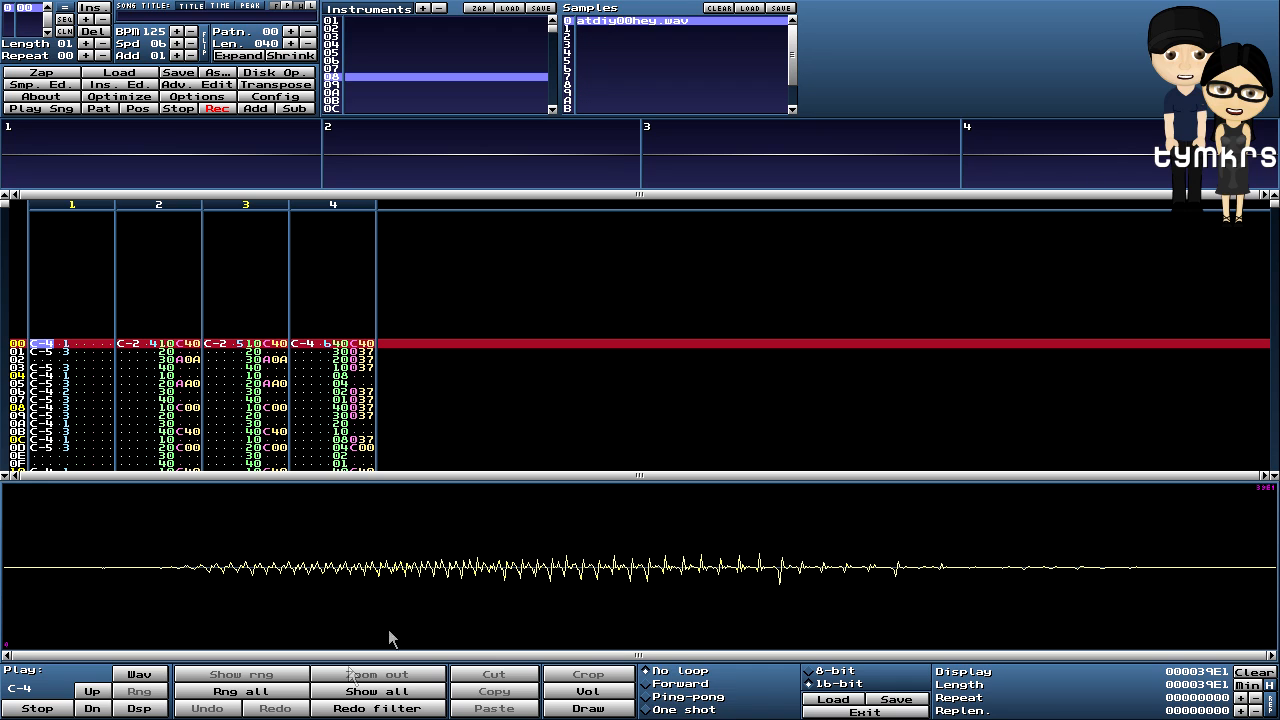
# - Select the whole hey waveform and apply a 200% volume boost
pyautogui.click(240, 691)
pyautogui.rightClick(457, 523)
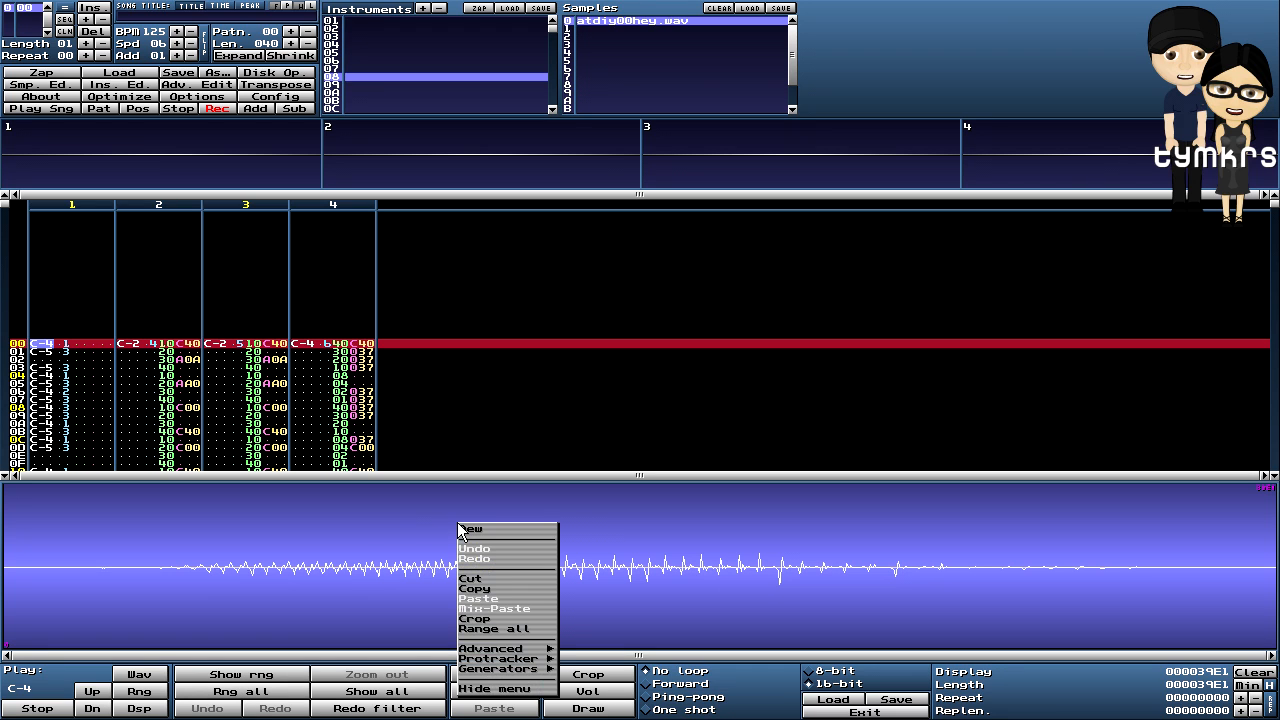
pyautogui.moveTo(508, 648)
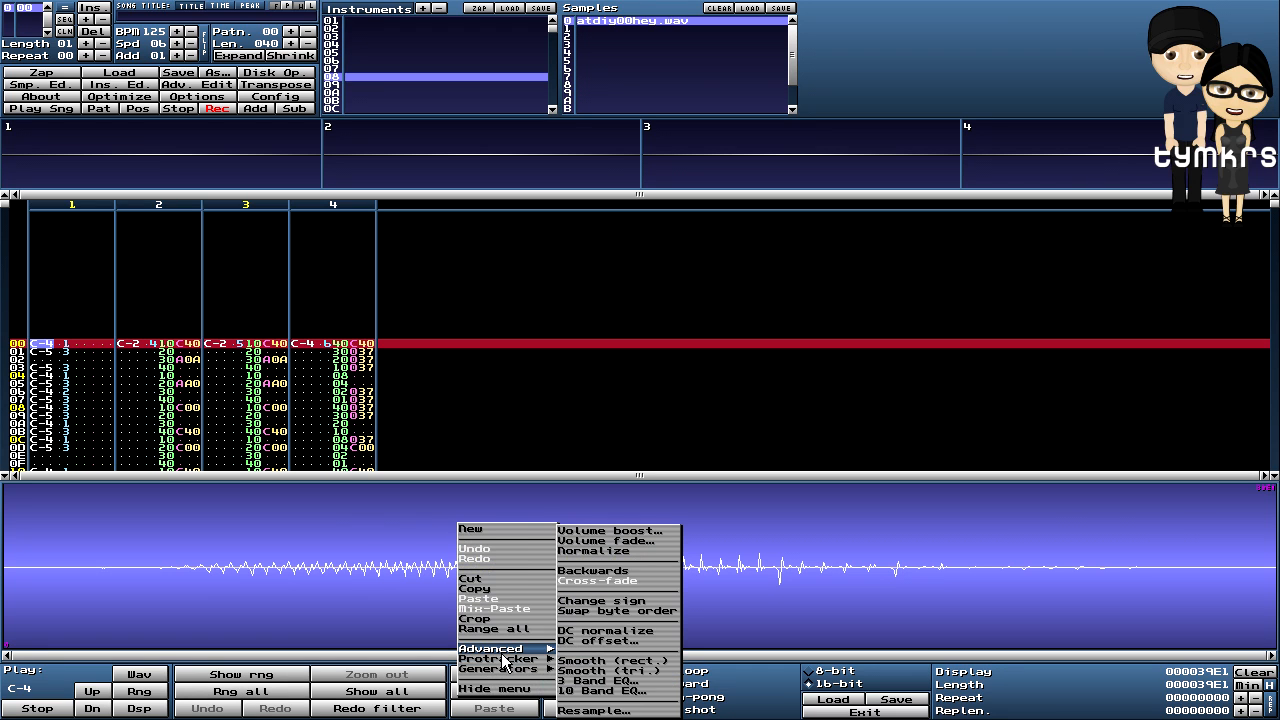
pyautogui.click(618, 531)
pyautogui.click(594, 394)
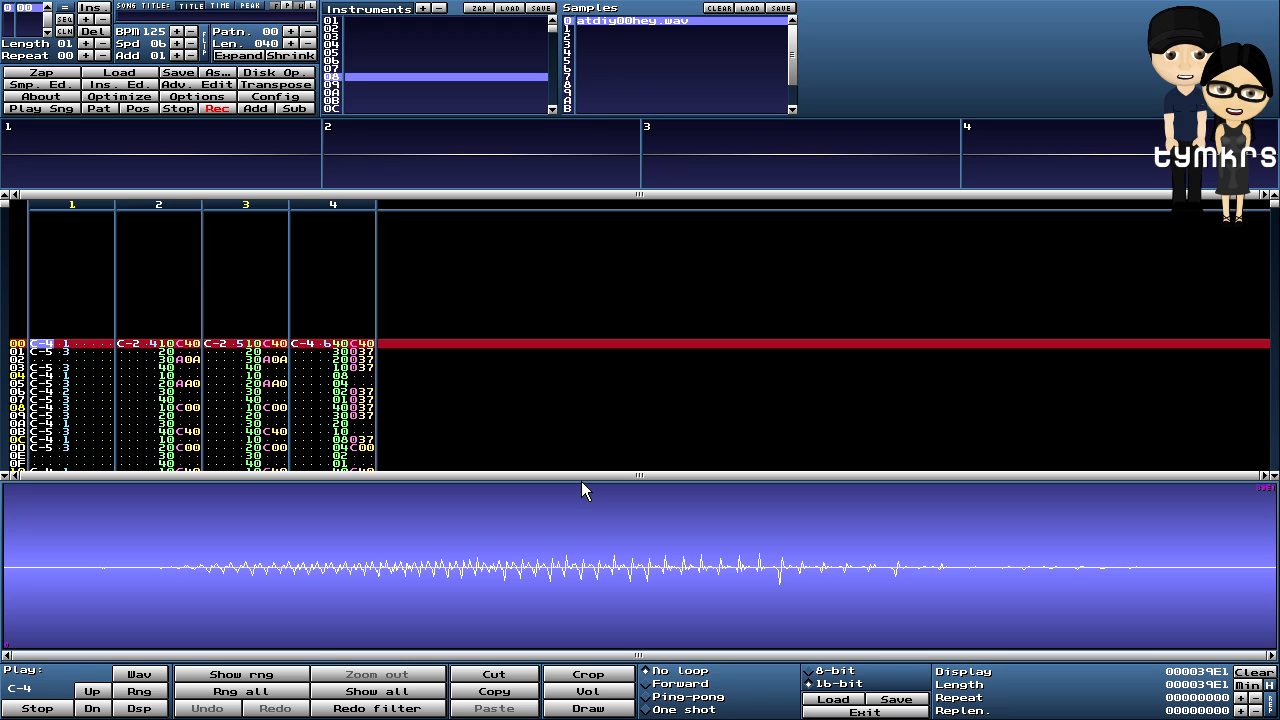
pyautogui.rightClick(553, 511)
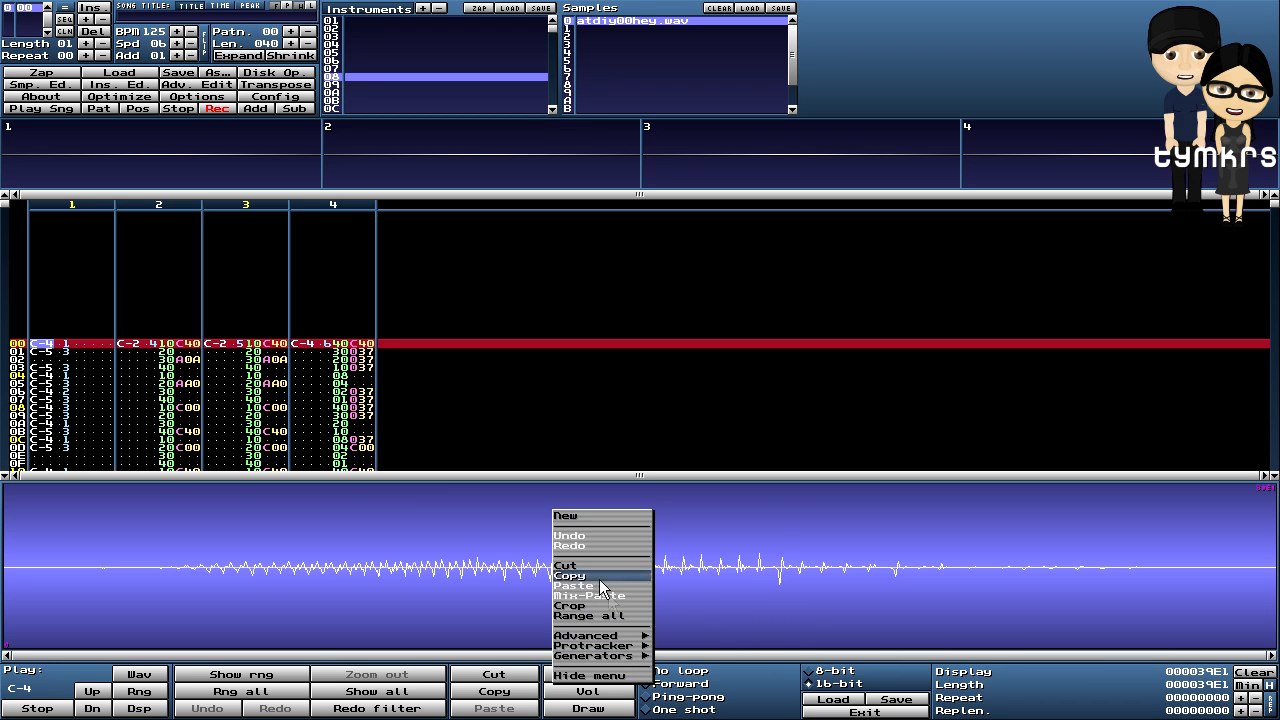
pyautogui.moveTo(626, 638)
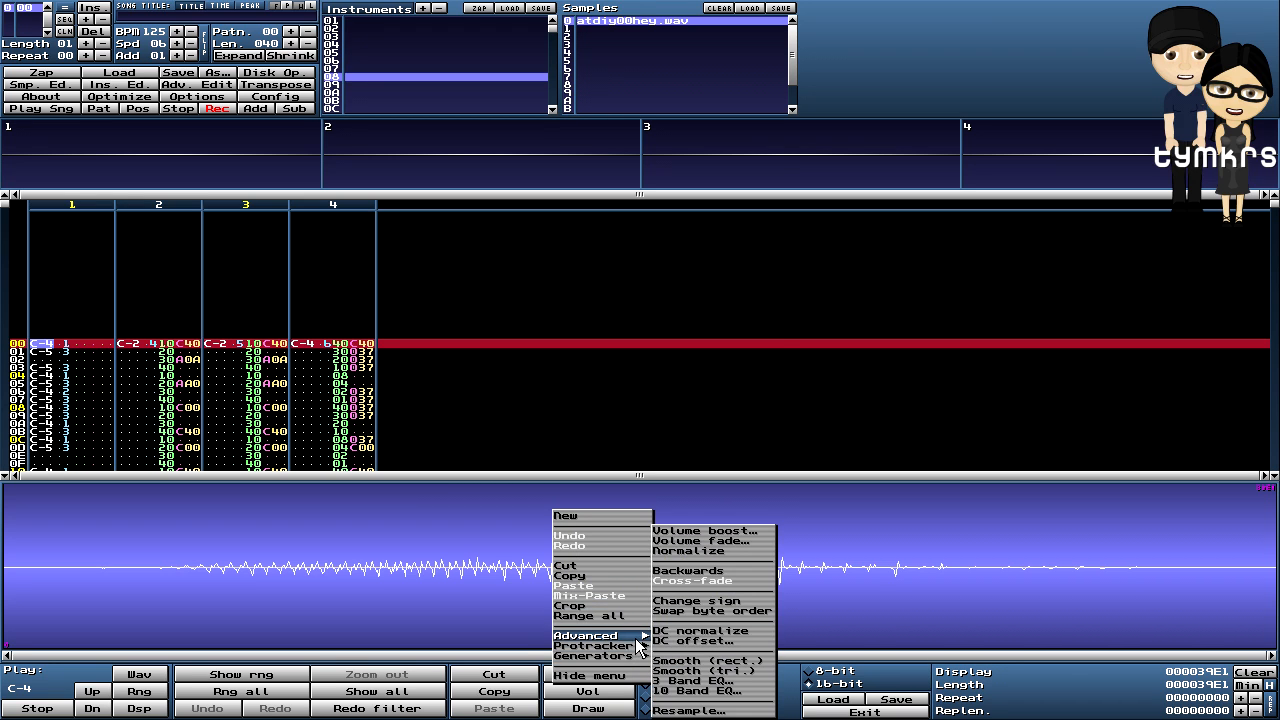
pyautogui.click(695, 531)
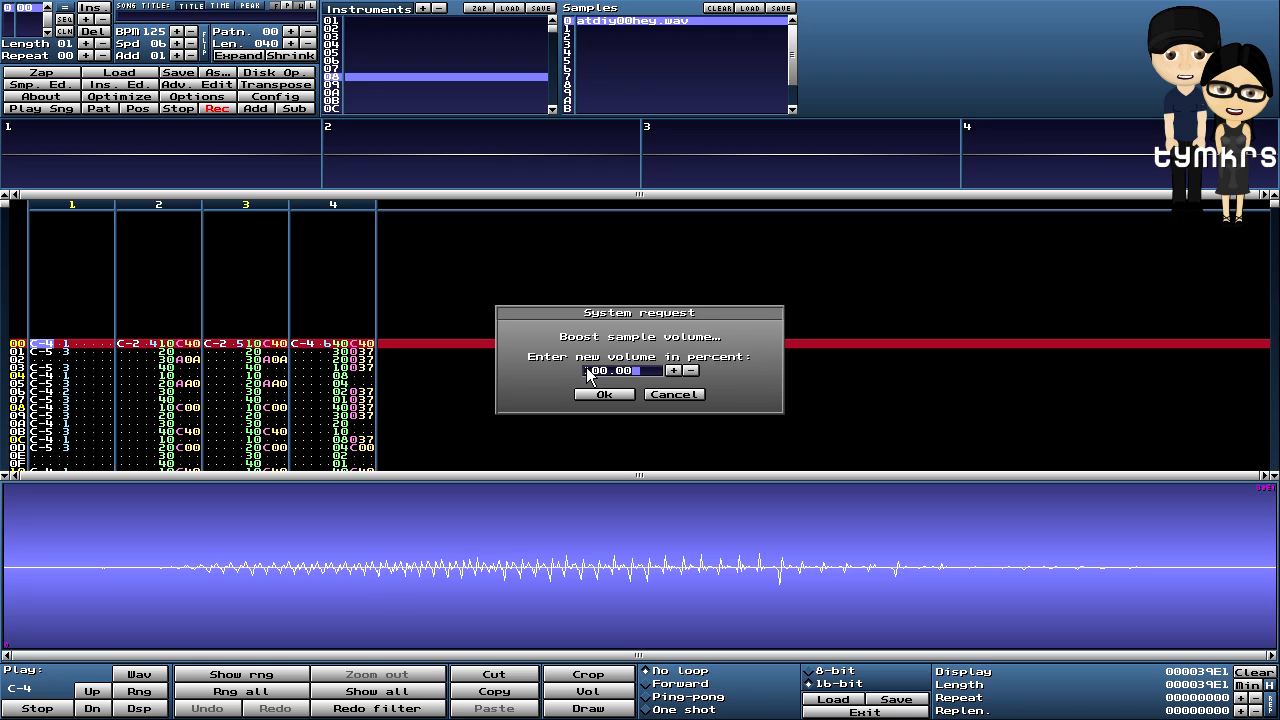
pyautogui.write('2')
pyautogui.press('Delete')
pyautogui.click(603, 394)
# - Apply a second 200% volume boost to the hey sample
pyautogui.rightClick(609, 504)
pyautogui.moveTo(650, 630)
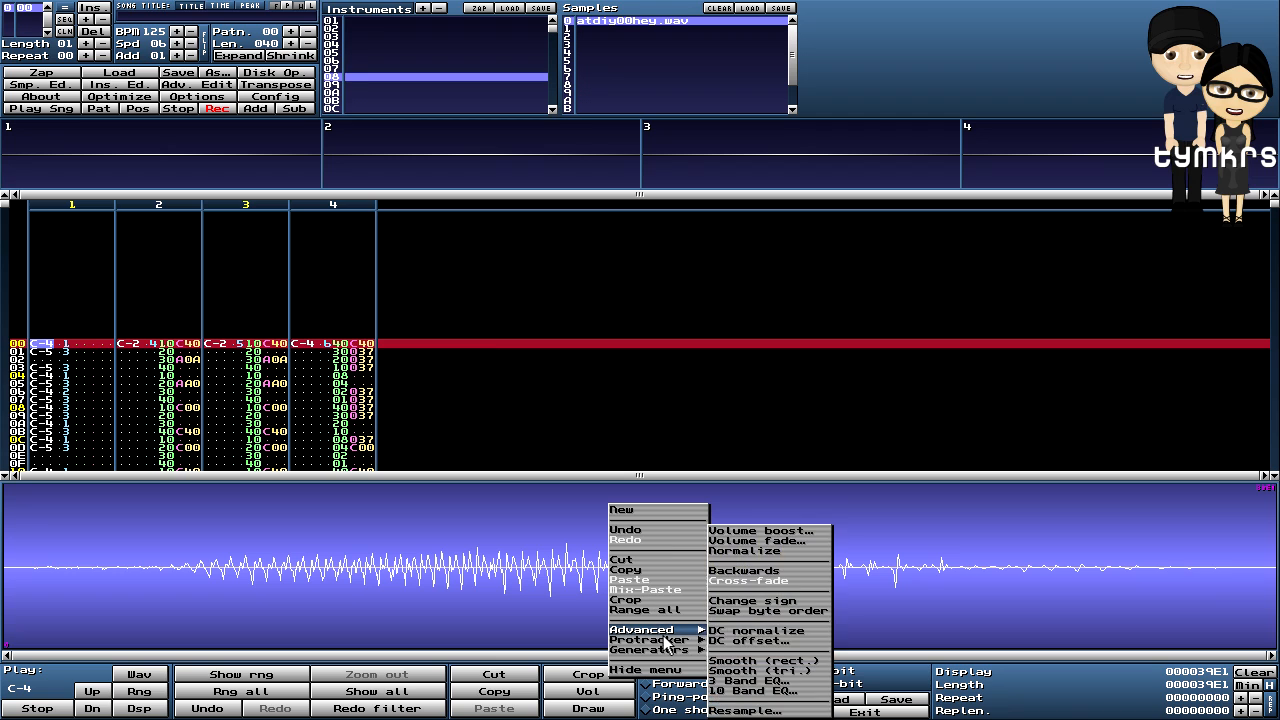
pyautogui.click(760, 531)
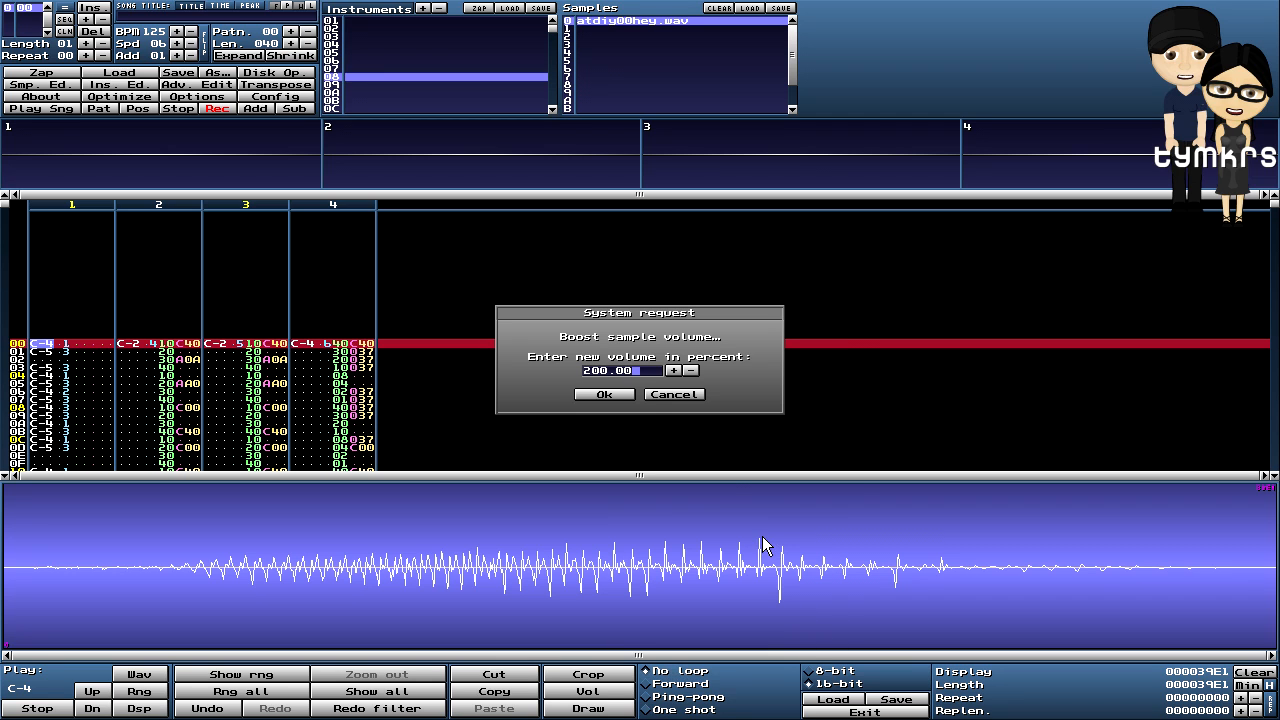
pyautogui.click(599, 394)
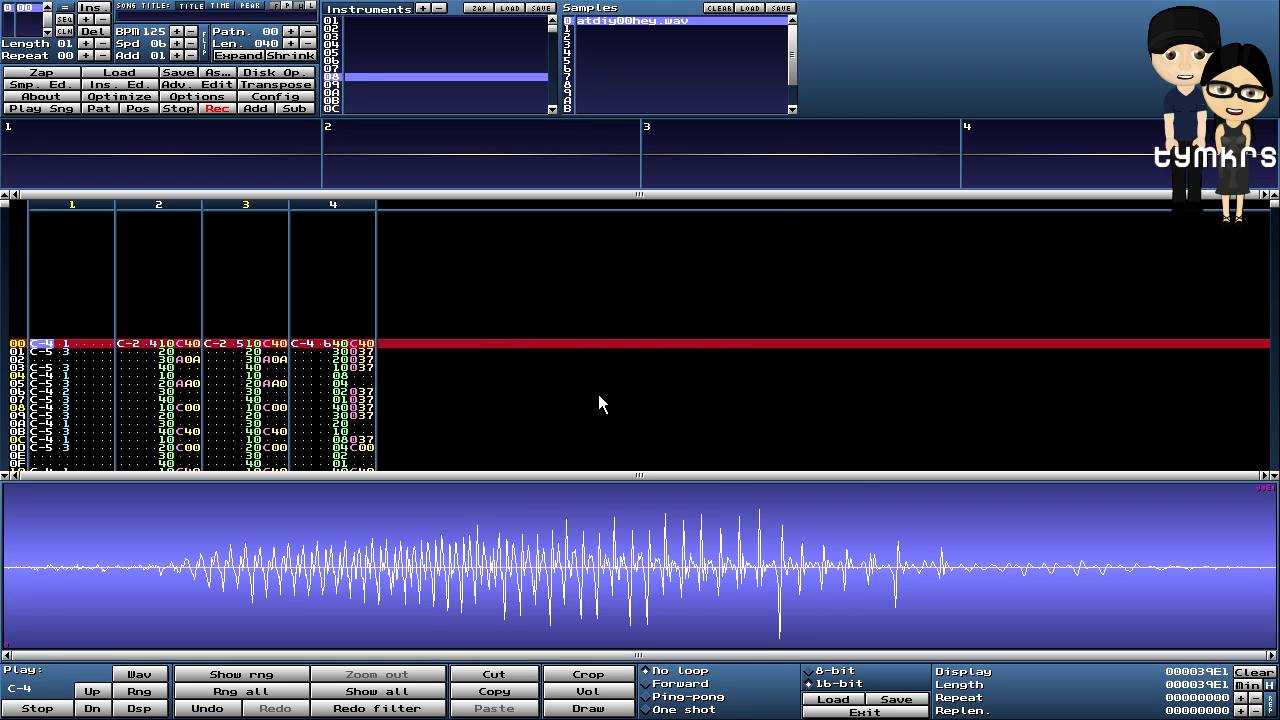
# - Equalise the vocal, cutting 80 Hz to -12 dB and 2 kHz to about -3 dB
pyautogui.rightClick(543, 499)
pyautogui.moveTo(600, 625)
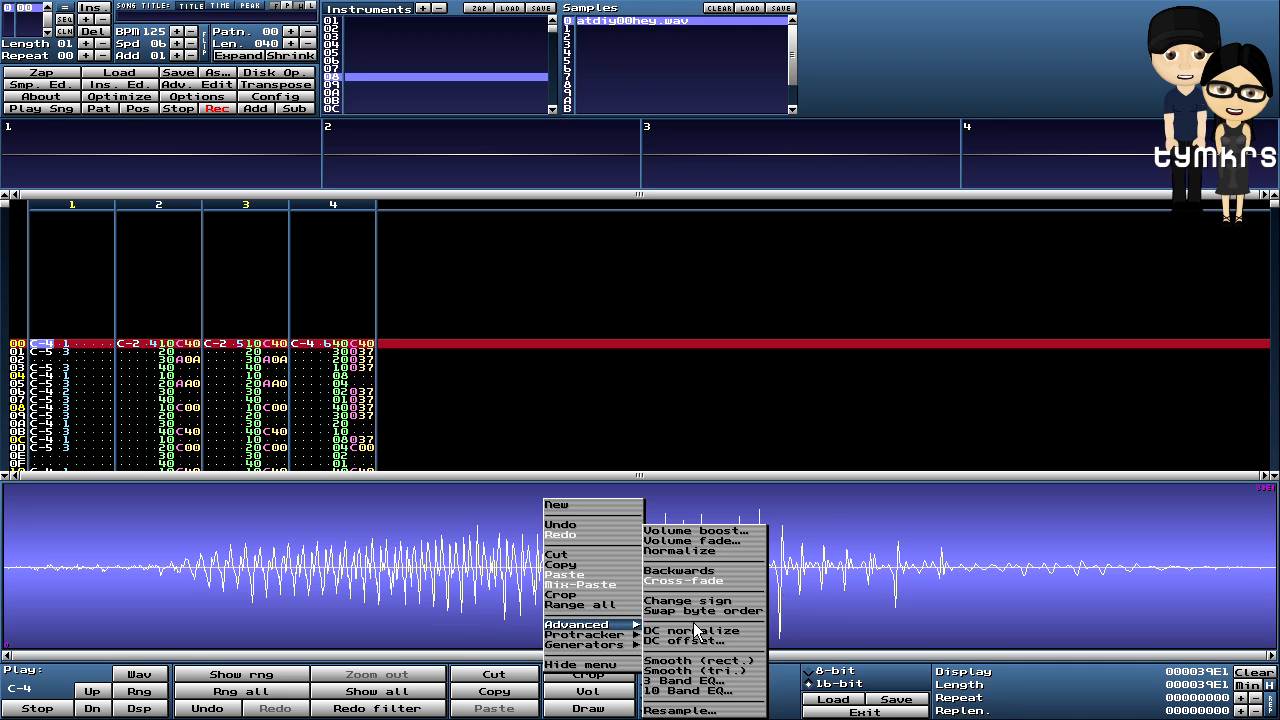
pyautogui.click(690, 680)
pyautogui.moveTo(544, 351); pyautogui.dragTo(563, 414)
pyautogui.moveTo(660, 351); pyautogui.dragTo(660, 372)
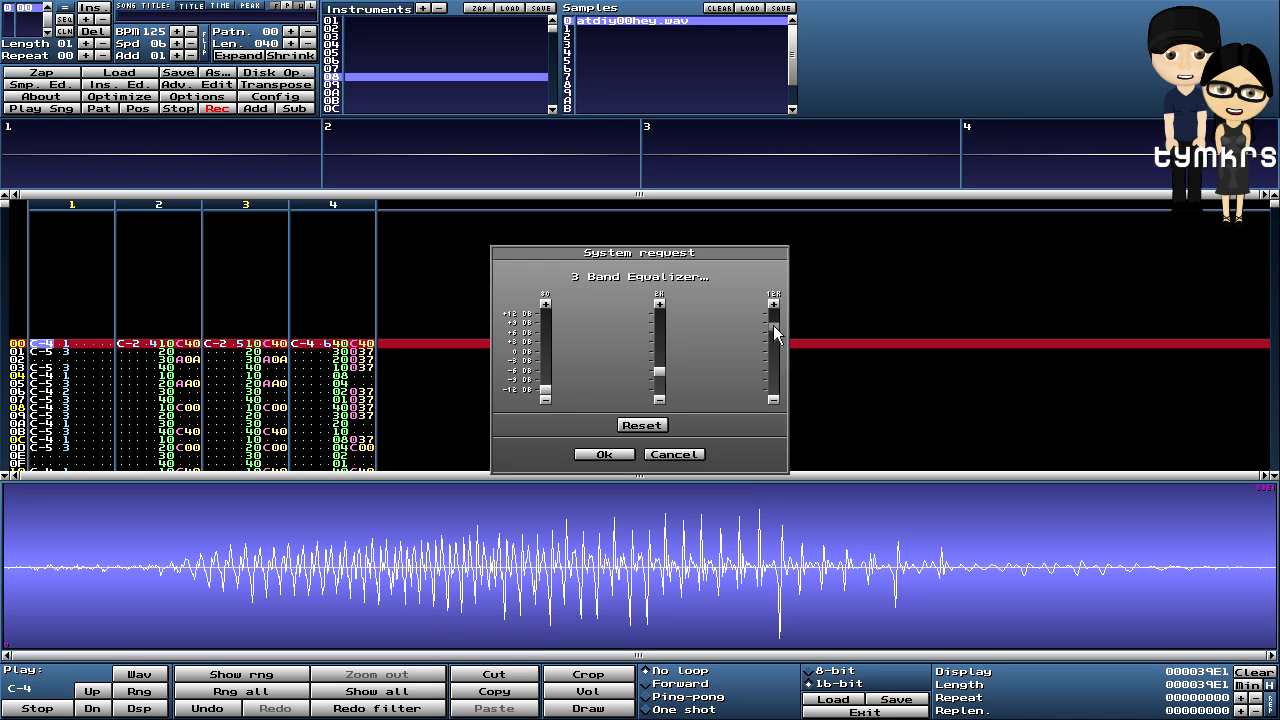
pyautogui.click(604, 454)
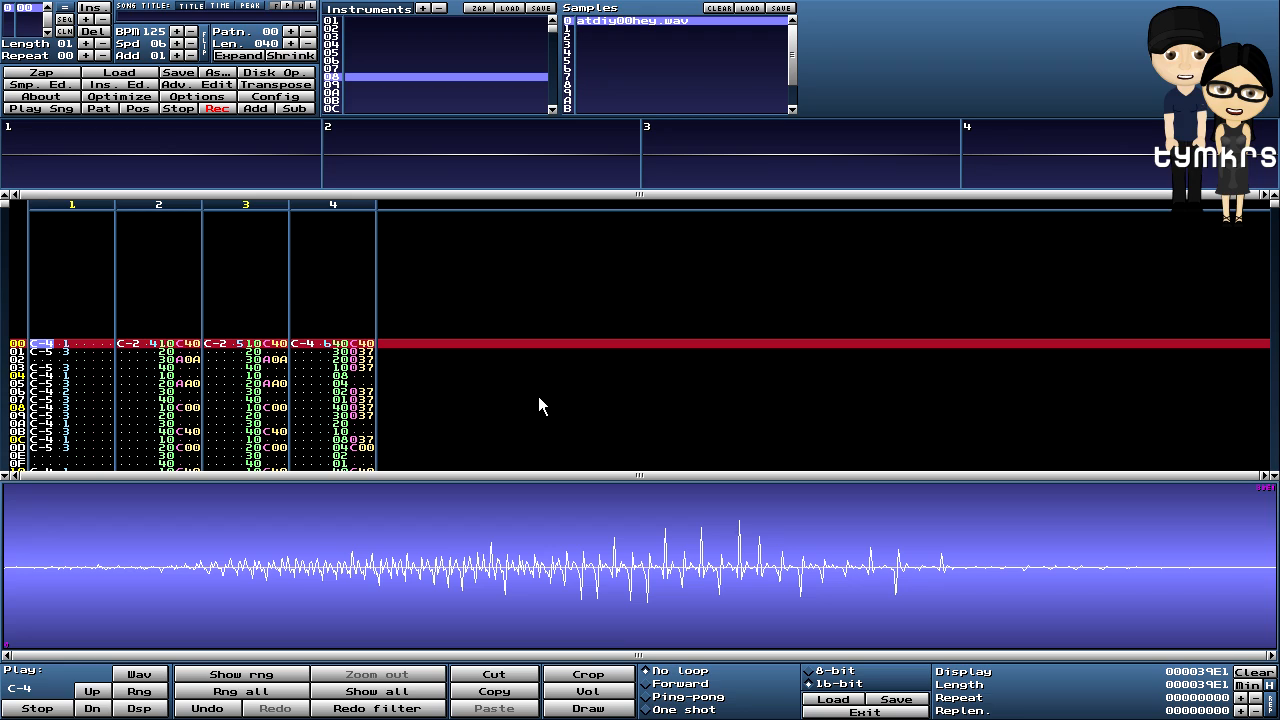
# - Turn off record mode, set the sample to One shot, and boost it 200% again
pyautogui.press('space')
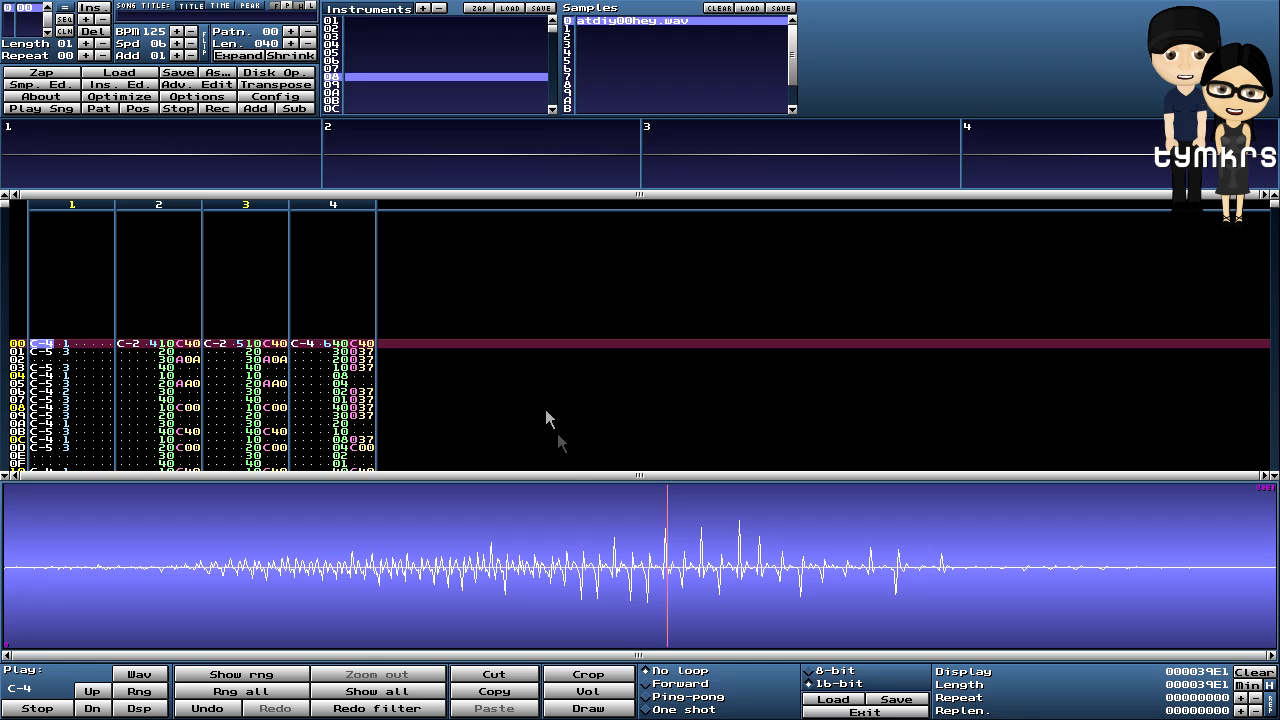
pyautogui.click(649, 709)
pyautogui.rightClick(556, 542)
pyautogui.moveTo(617, 670)
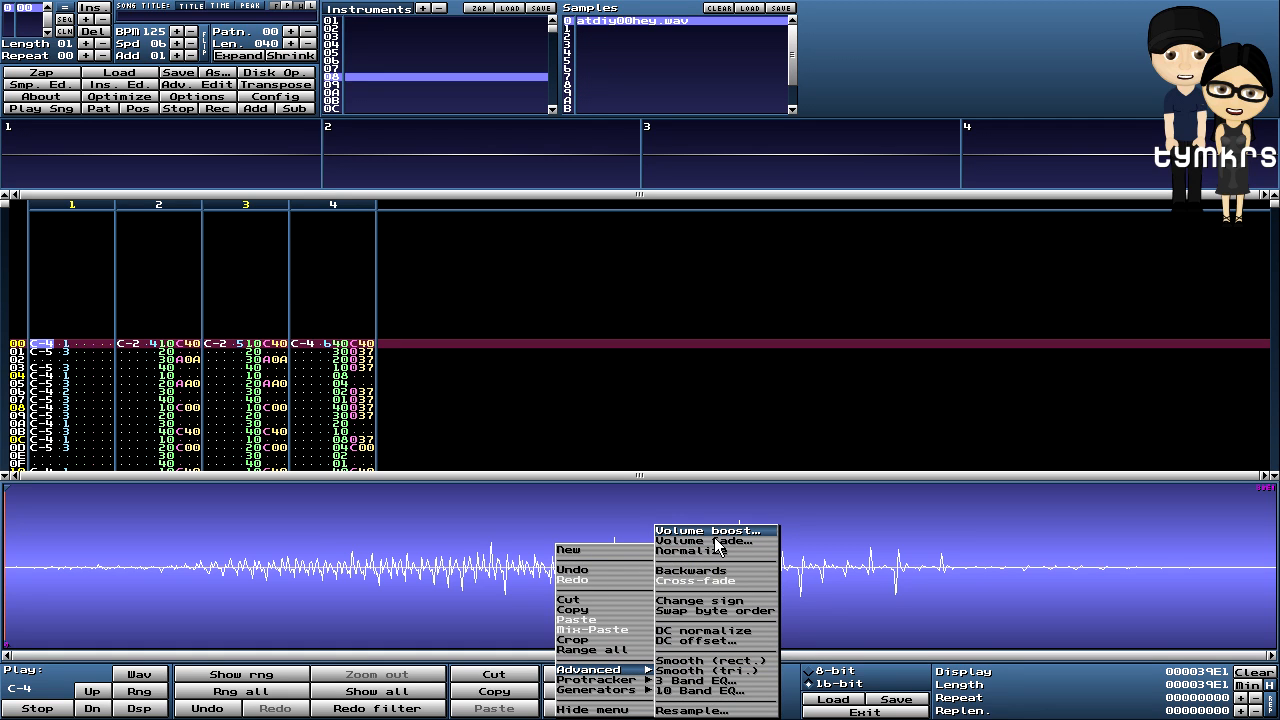
pyautogui.click(716, 532)
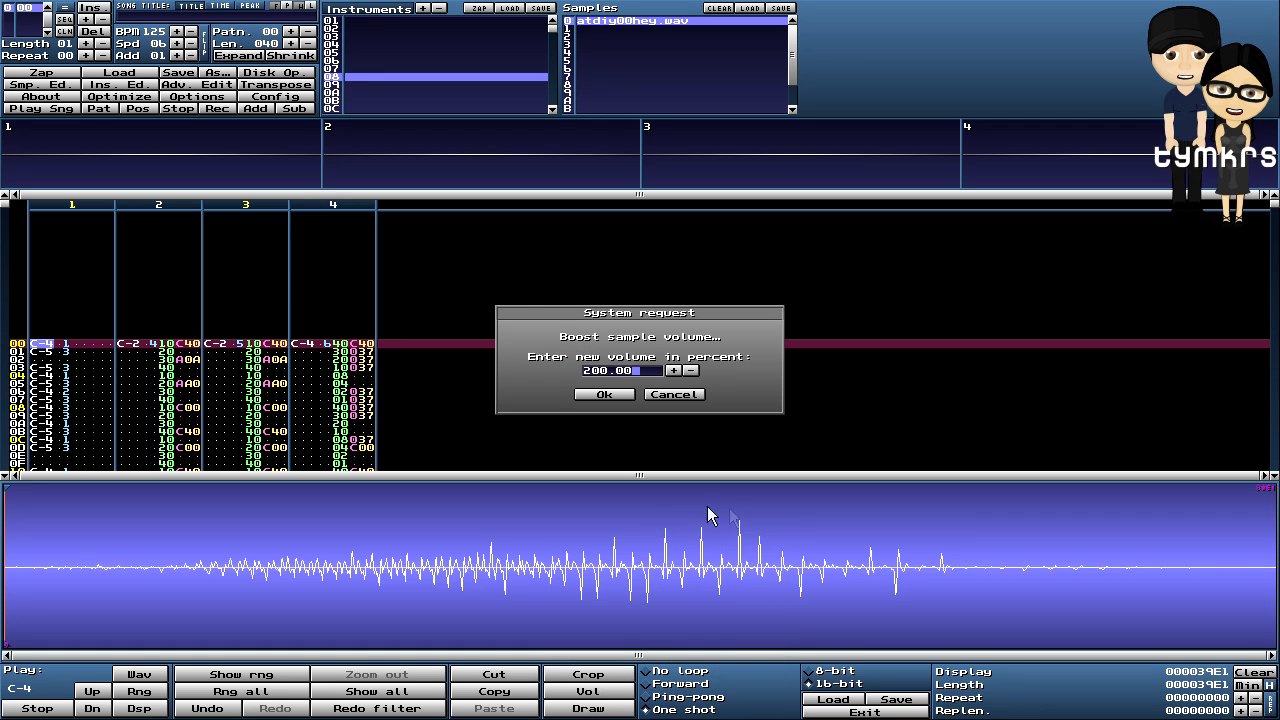
pyautogui.click(604, 395)
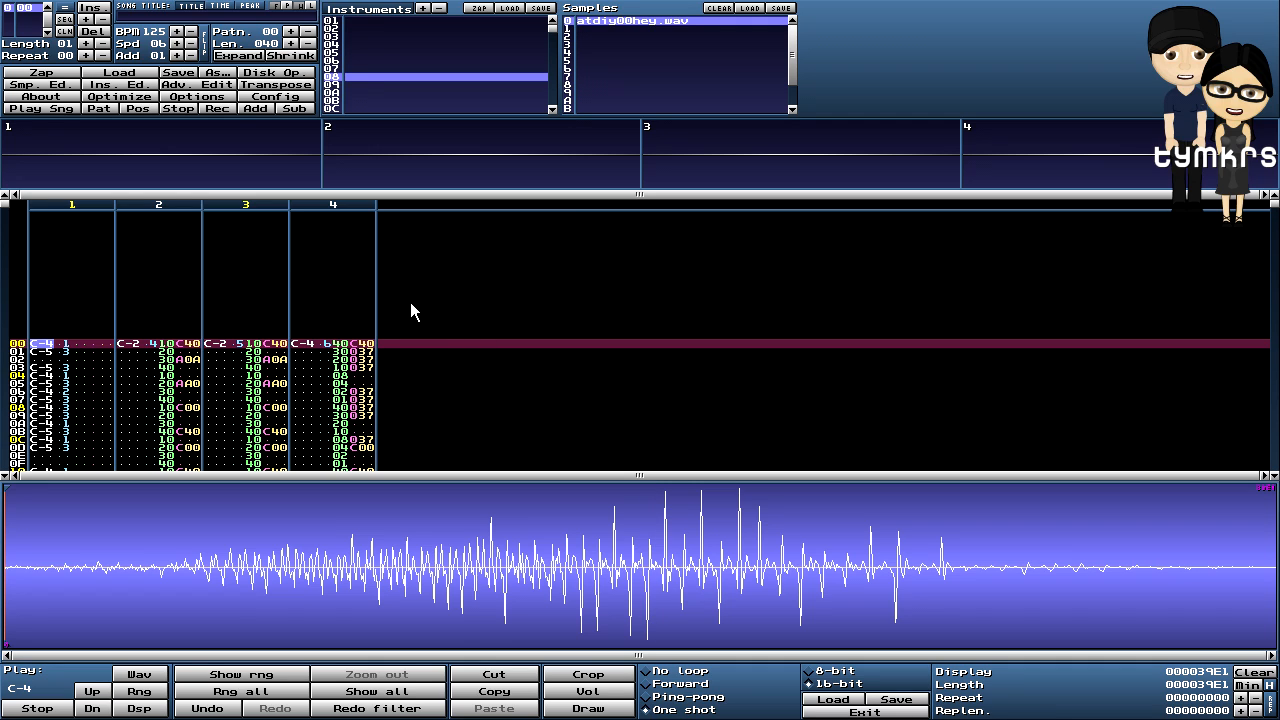
# - Turn on edit mode and enter the hey vocal as C-4 at row 04 of channel 1
pyautogui.scroll(-4, 93, 282)
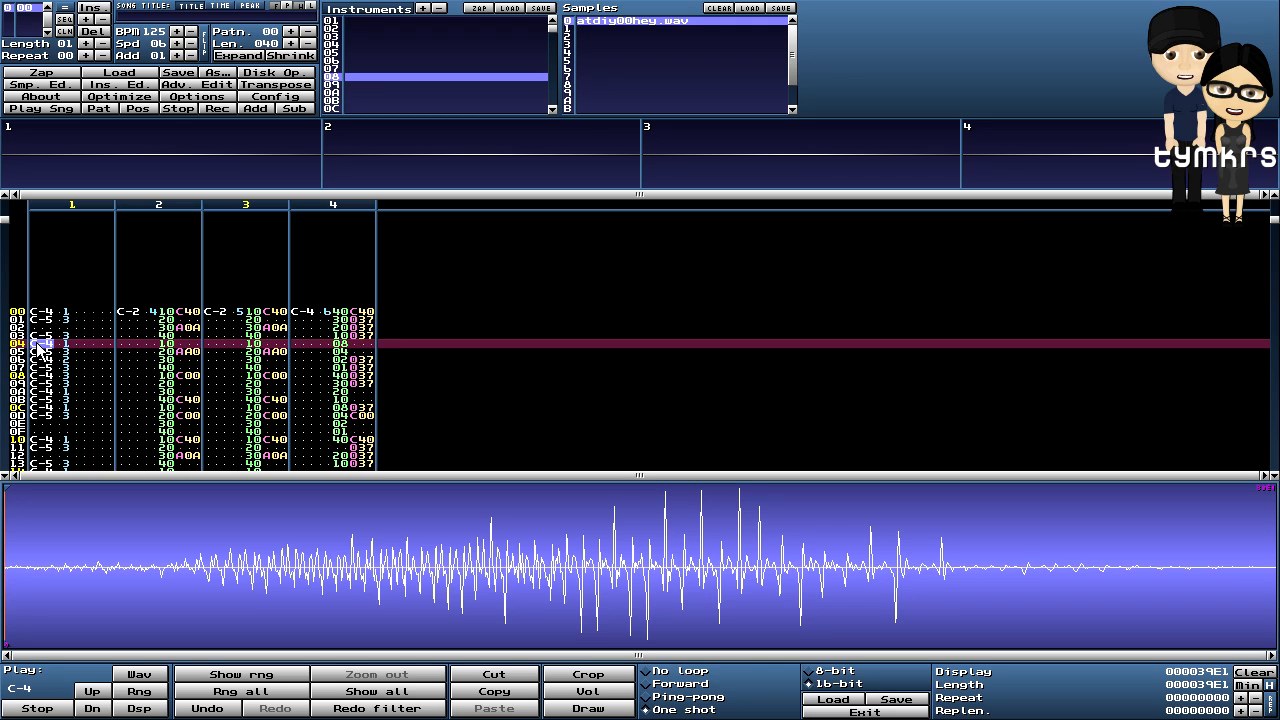
pyautogui.press('space')
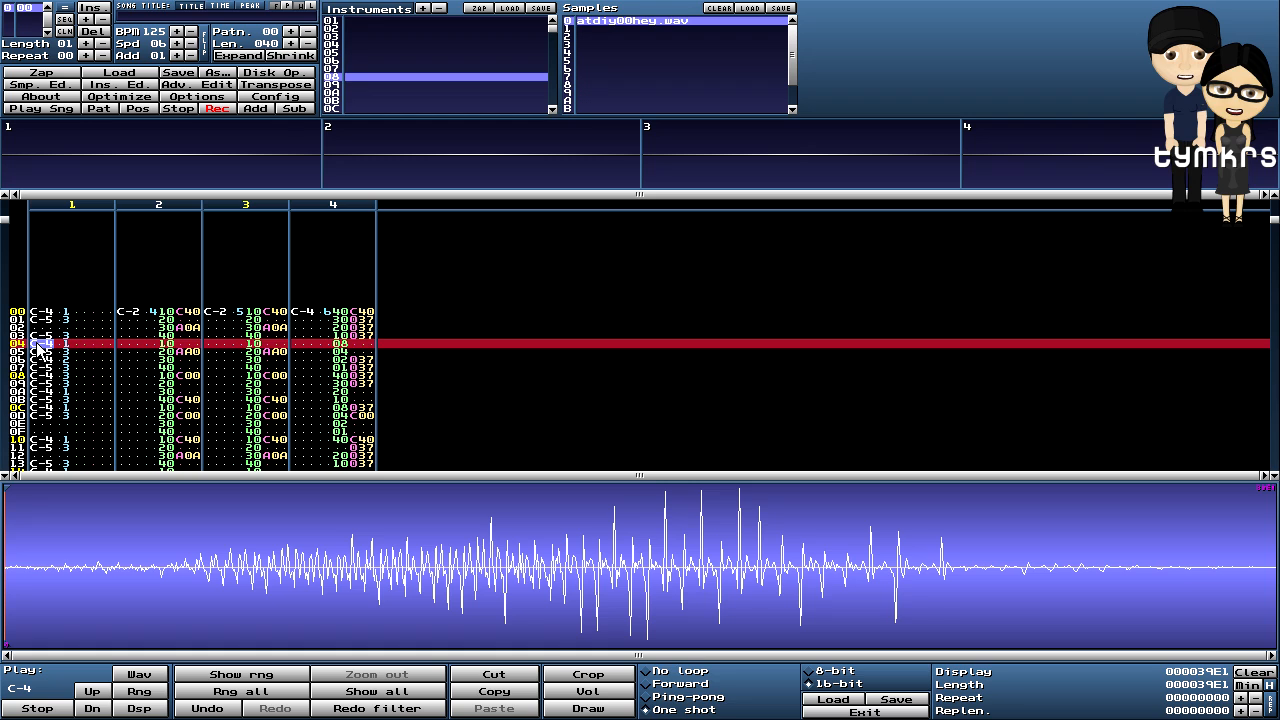
pyautogui.press('z')
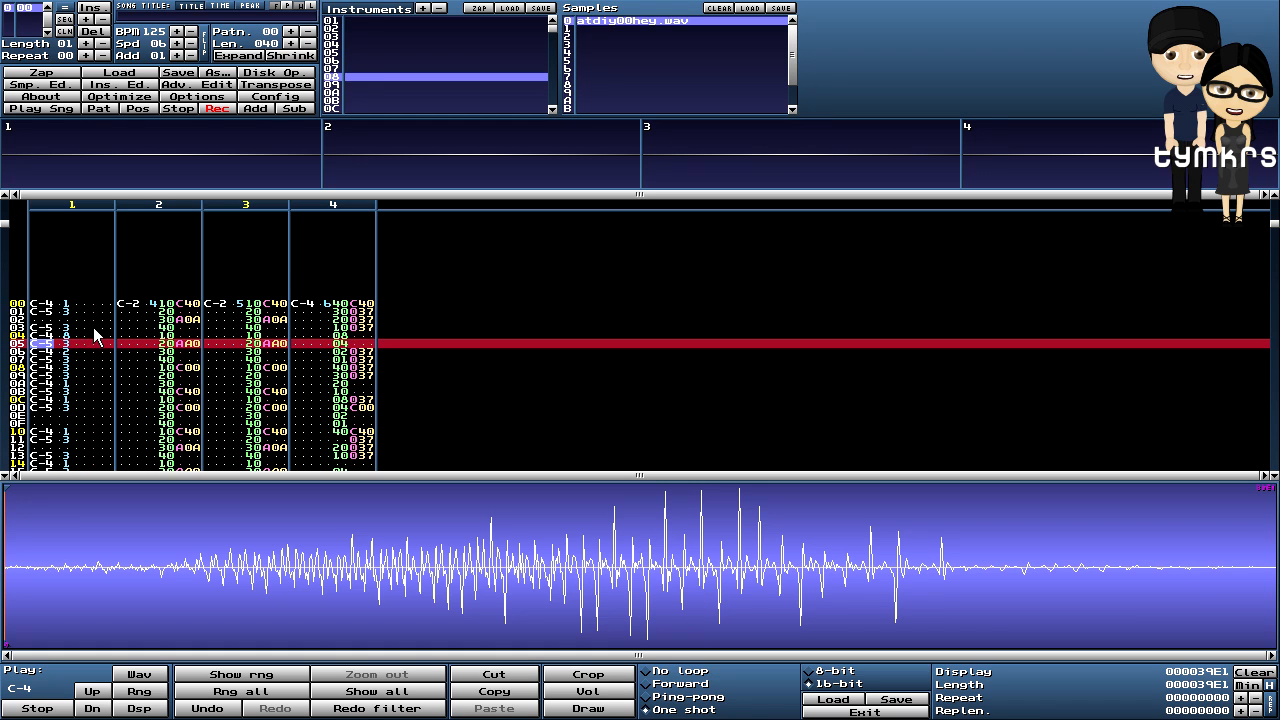
pyautogui.scroll(-4, 94, 336)
pyautogui.scroll(-1, 94, 336)
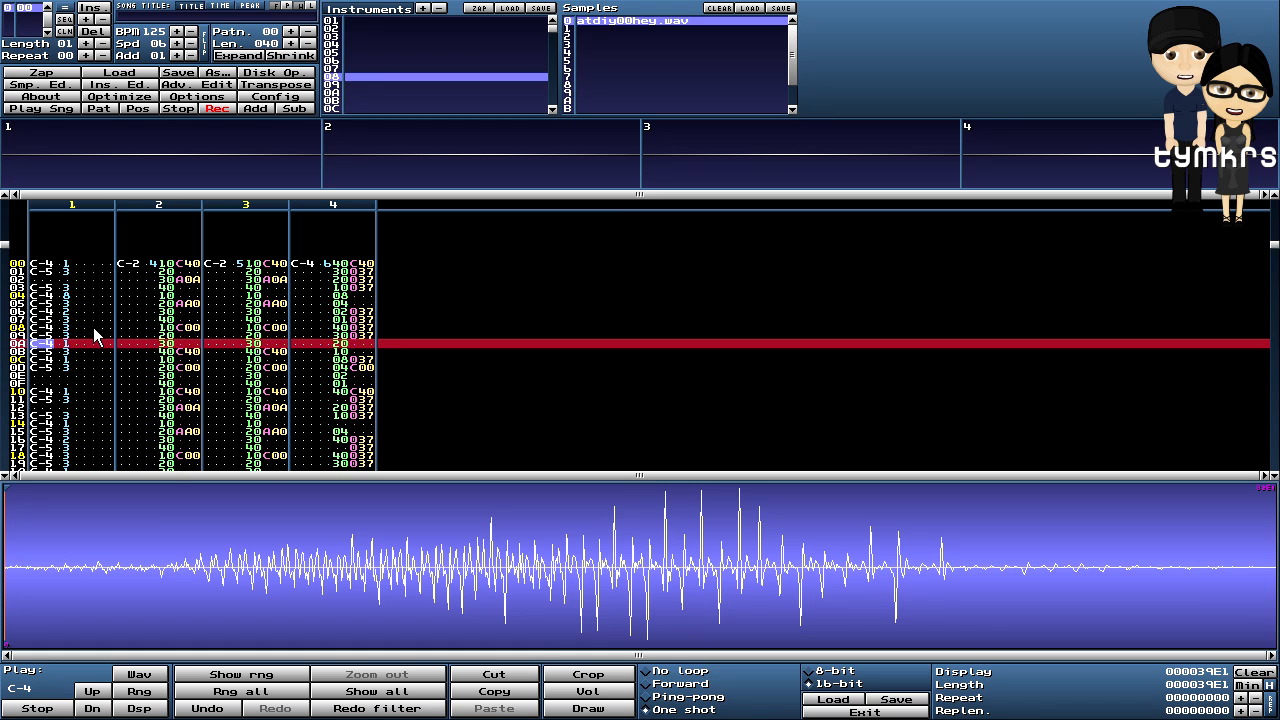
# - Play and stop the pattern to audition the vocal, then select the kick instrument
pyautogui.click(98, 107)
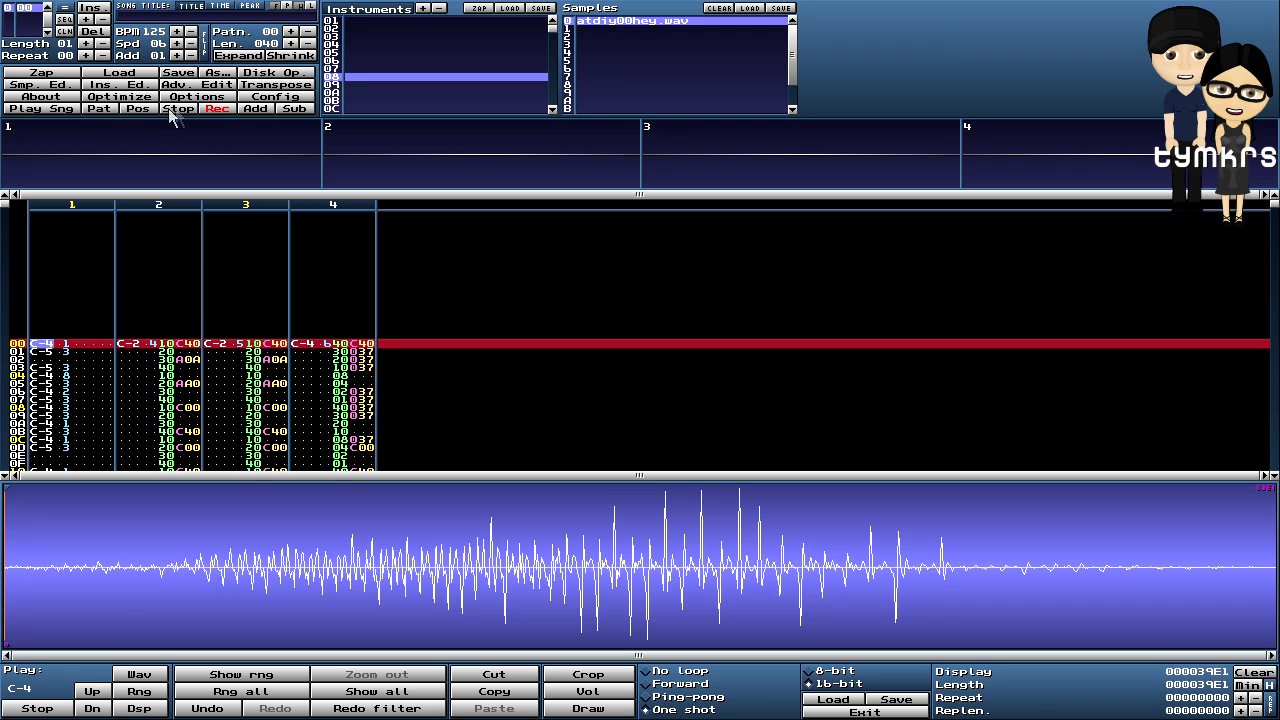
pyautogui.click(179, 108)
pyautogui.click(179, 108)
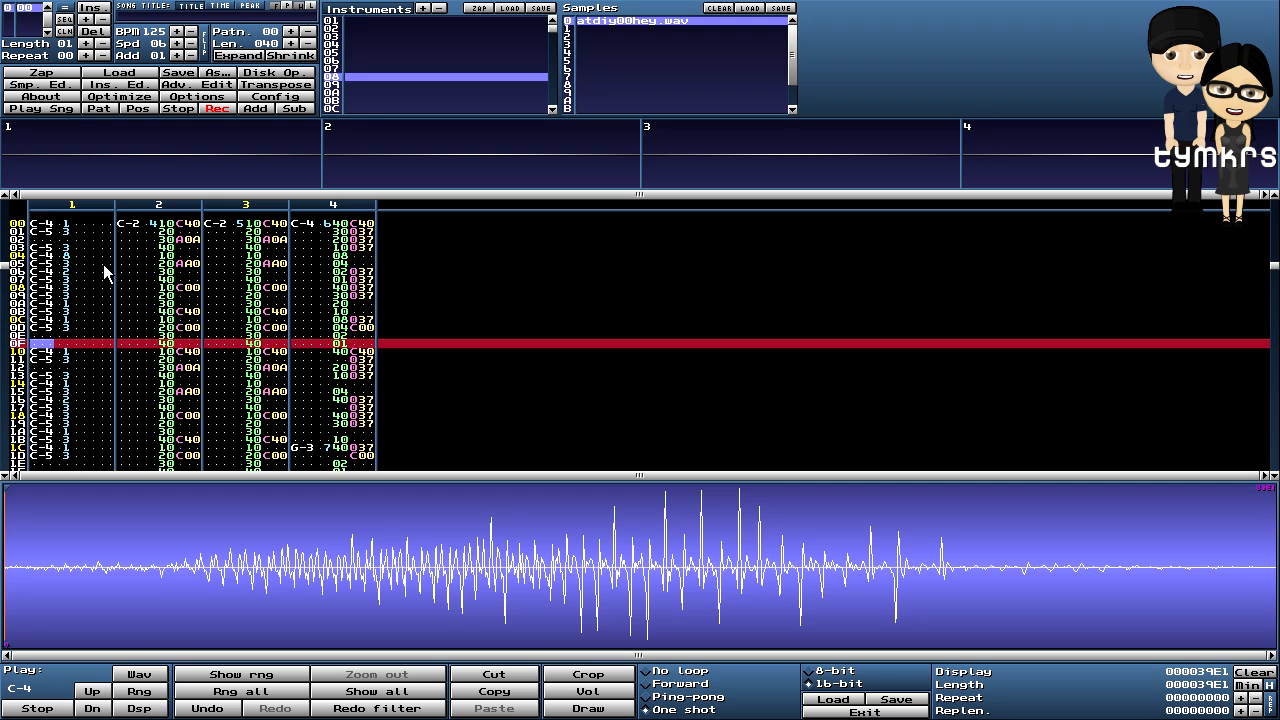
pyautogui.press('Up')
pyautogui.press('Up')
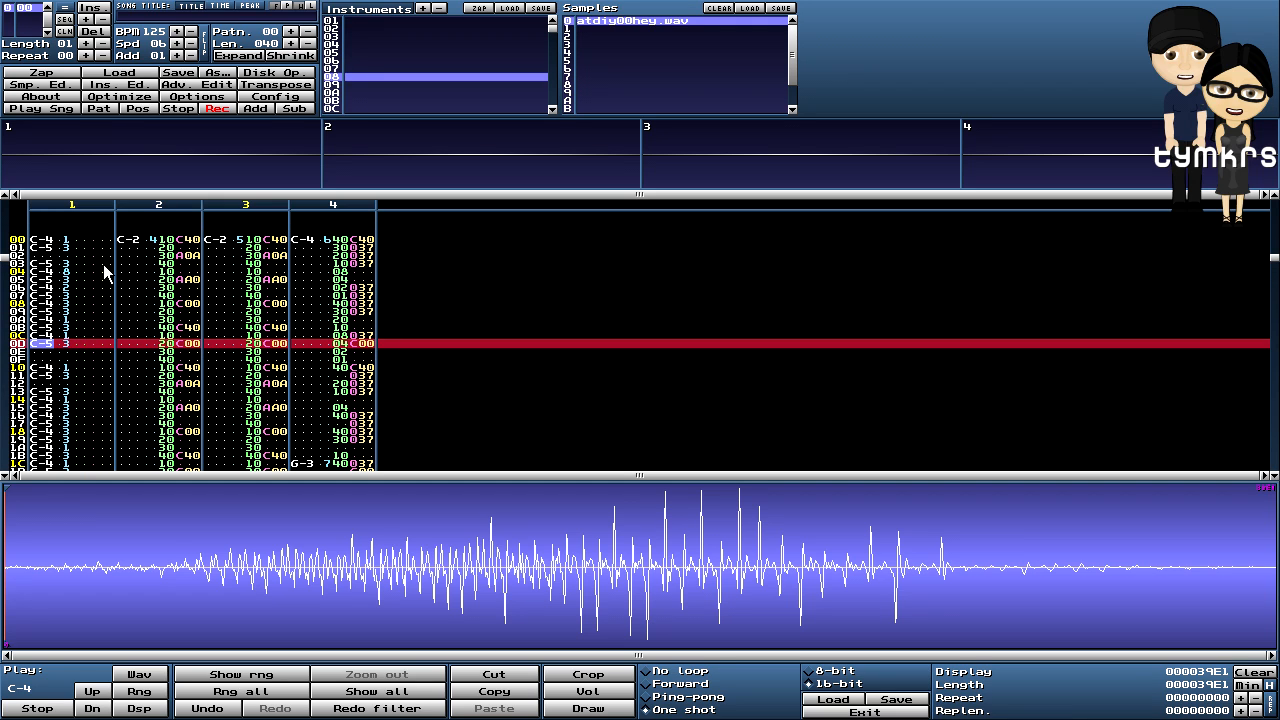
pyautogui.click(100, 109)
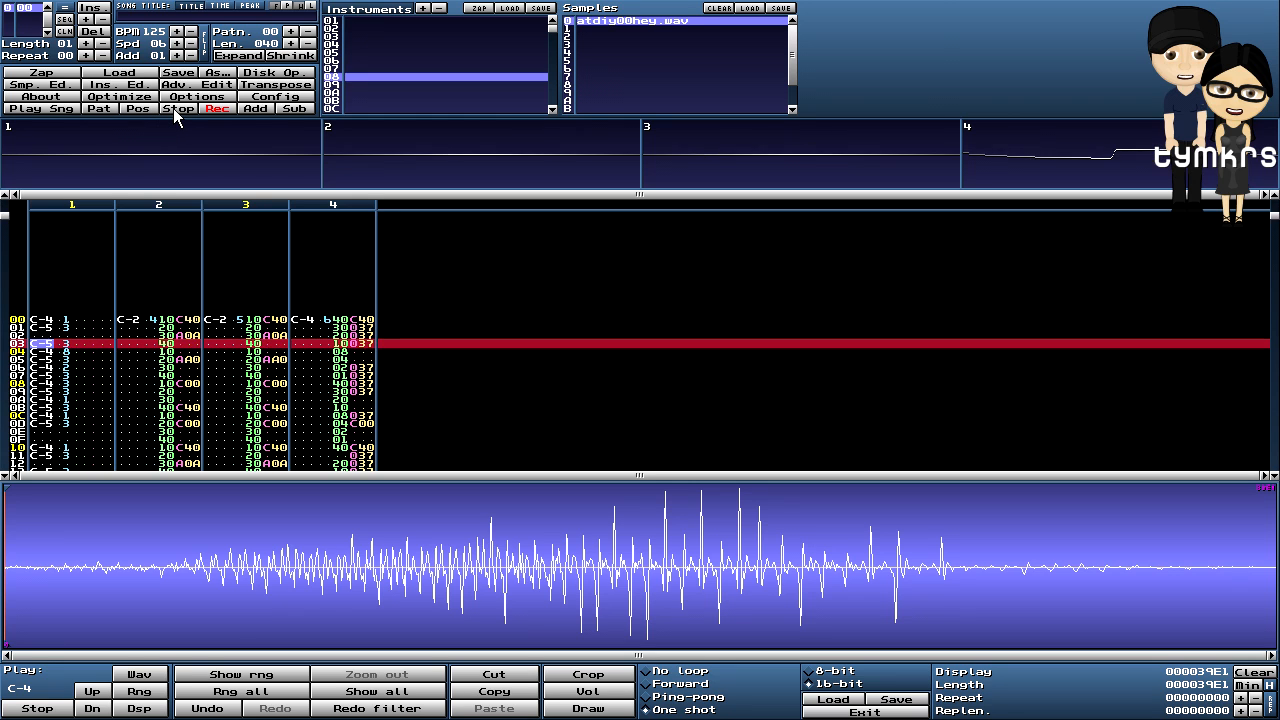
pyautogui.click(173, 108)
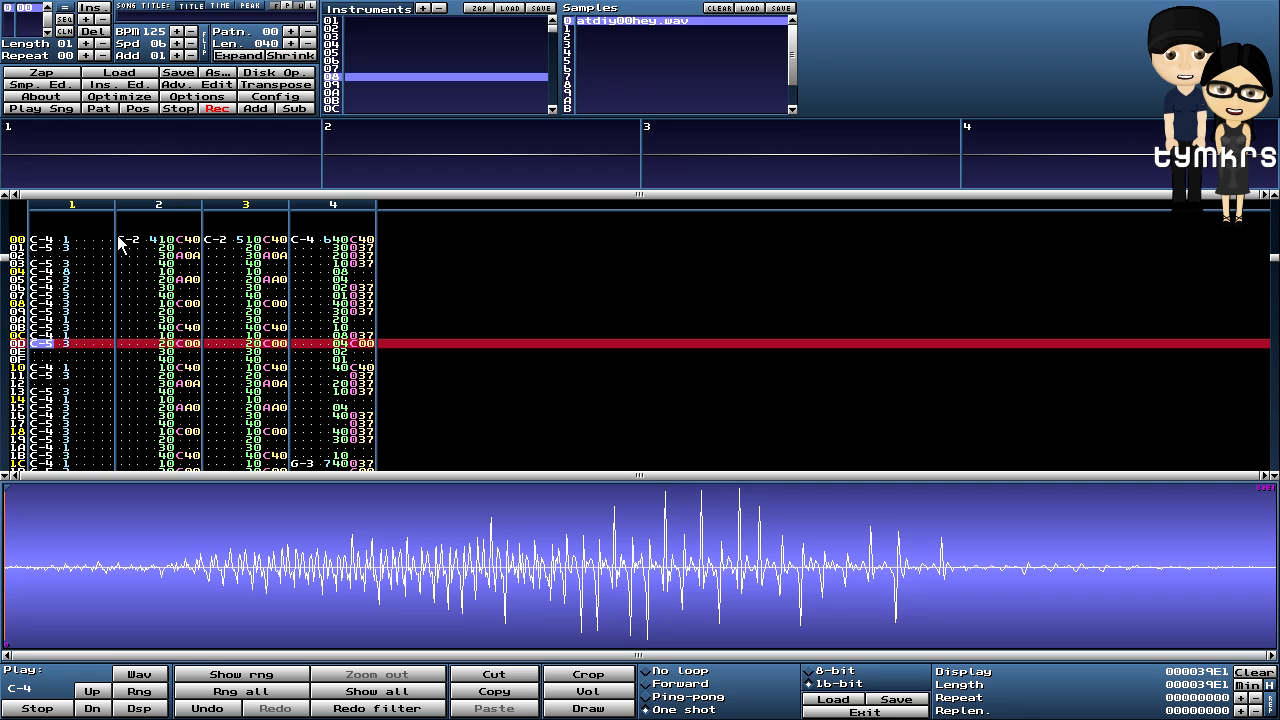
pyautogui.scroll(1, 117, 235)
pyautogui.scroll(-2, 115, 234)
pyautogui.scroll(10, 115, 234)
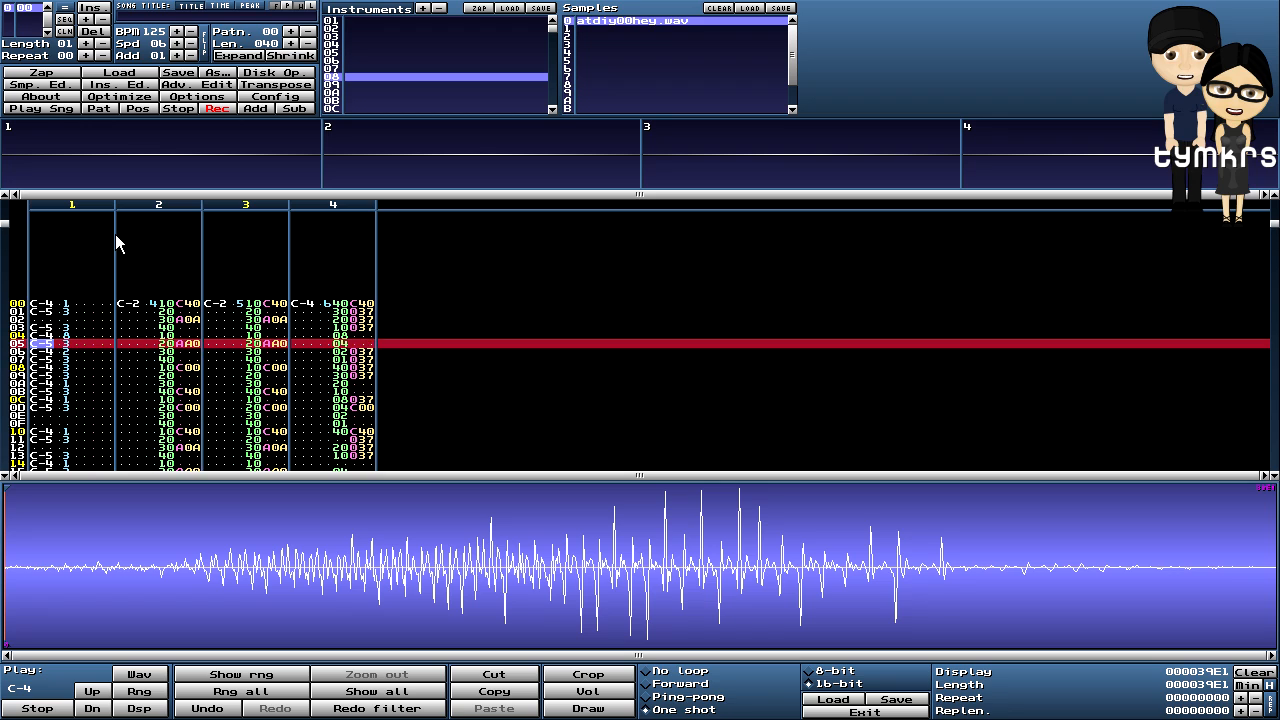
pyautogui.scroll(1, 115, 234)
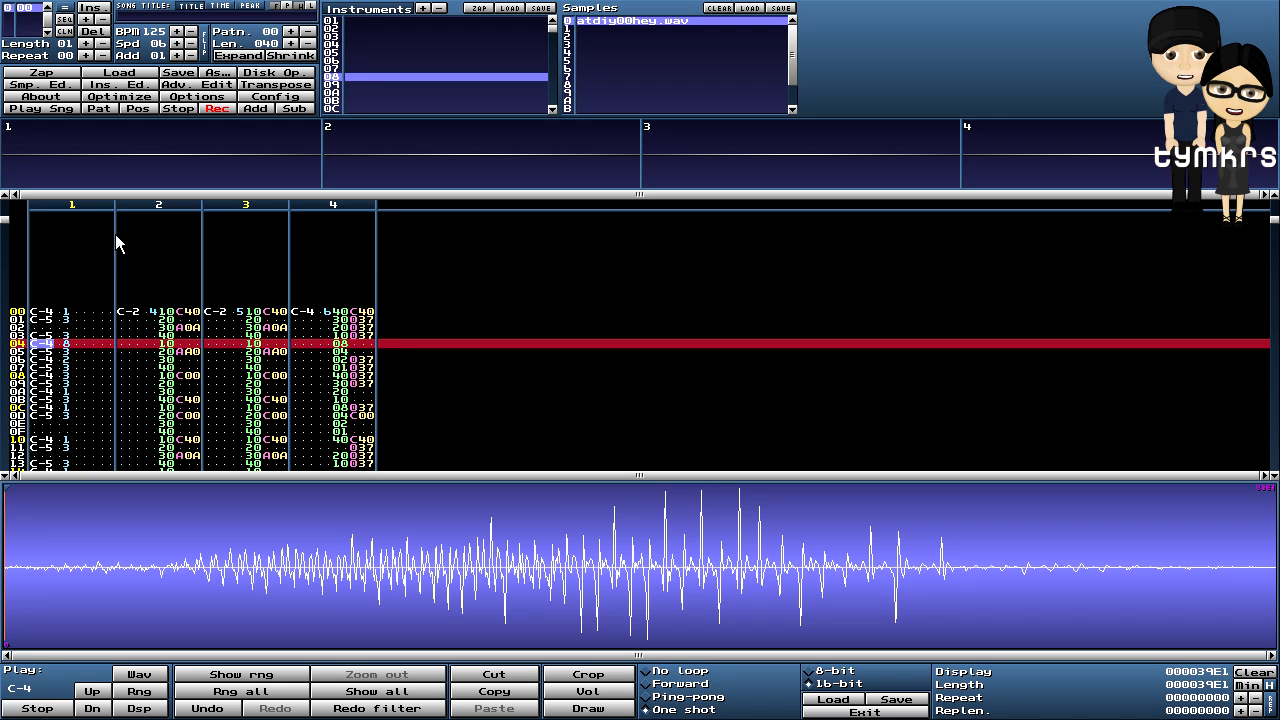
pyautogui.click(332, 21)
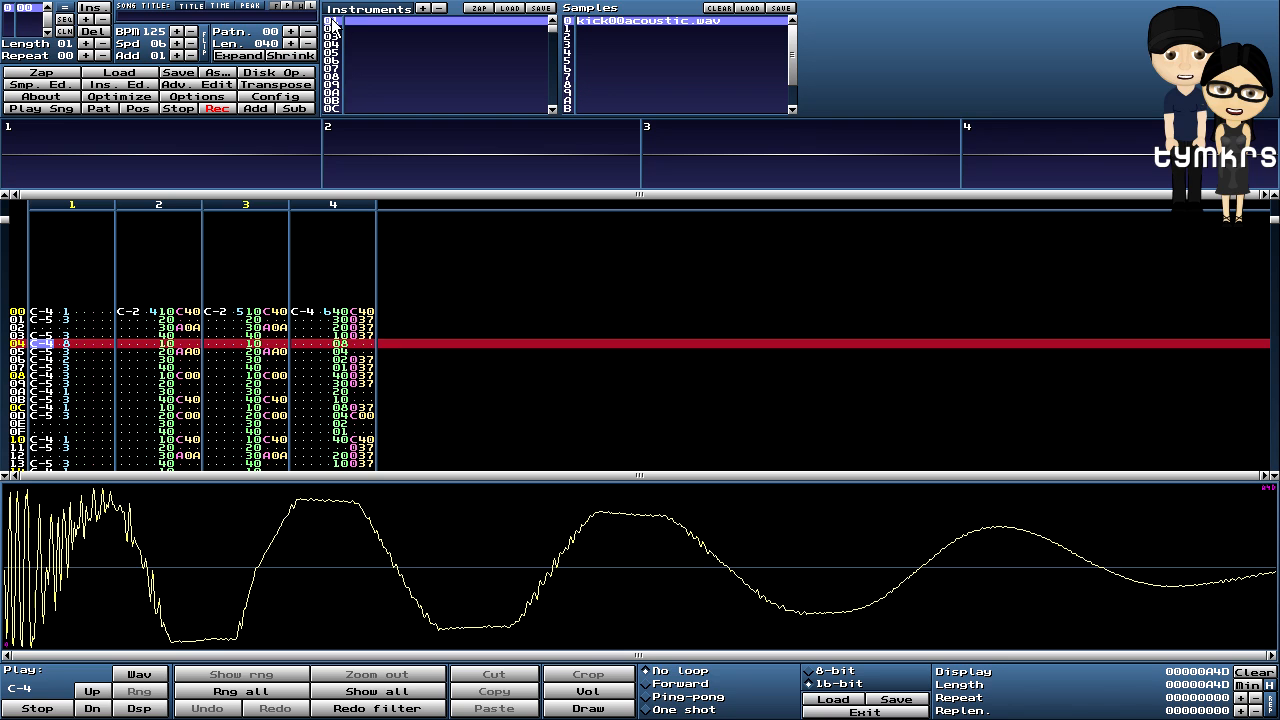
# - Re-enter the kick C-4 at row 04 of channel 1, then the hey vocal C-4 at row 16
pyautogui.press('z')
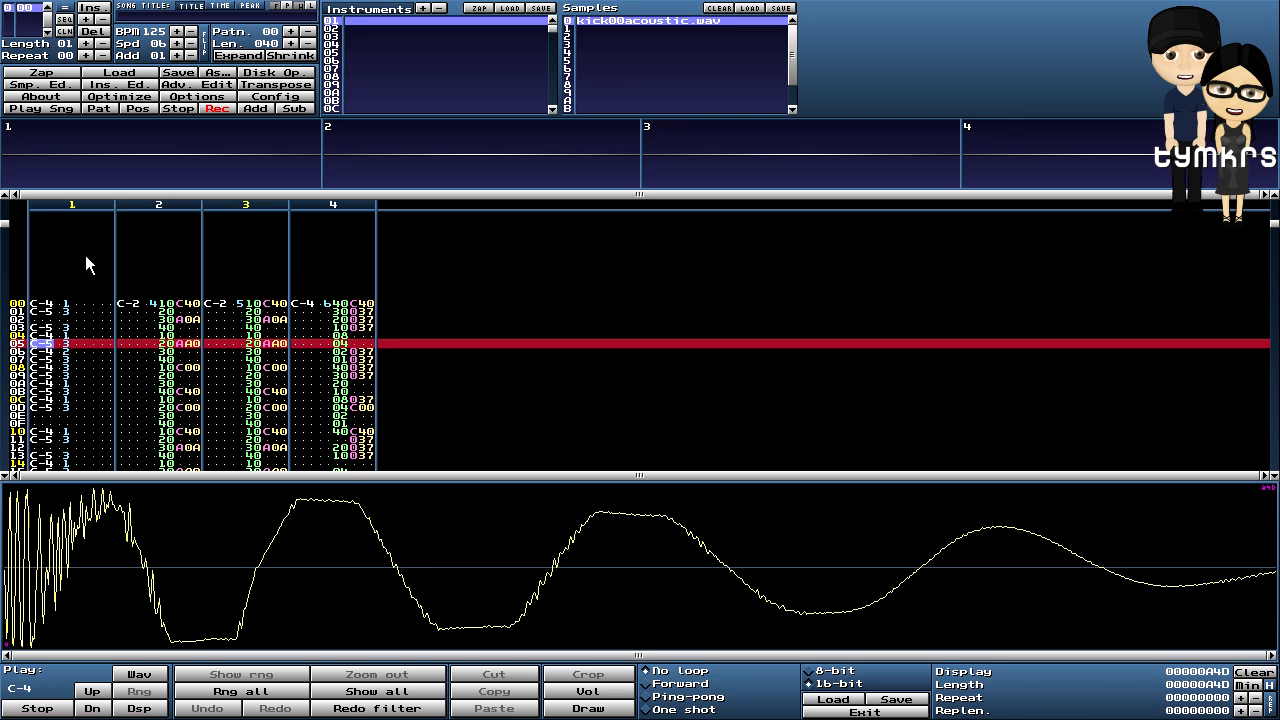
pyautogui.scroll(-16, 85, 255)
pyautogui.scroll(-1, 88, 263)
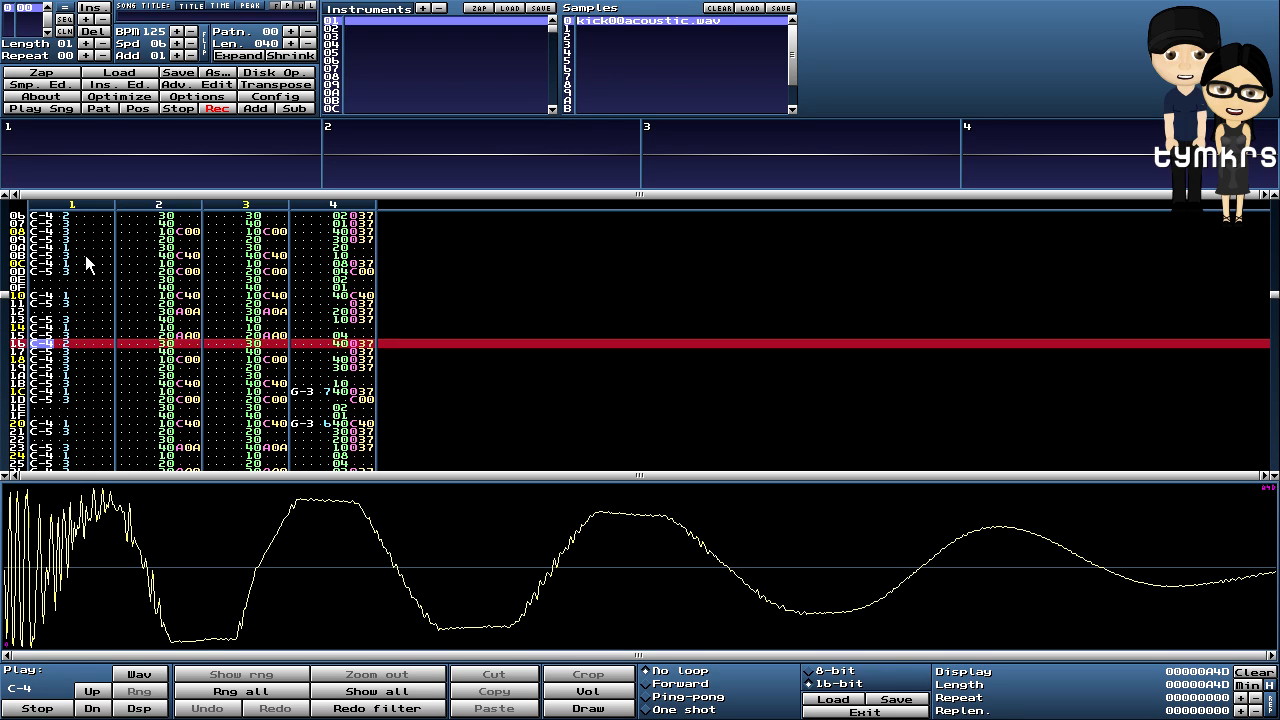
pyautogui.scroll(-3, 86, 263)
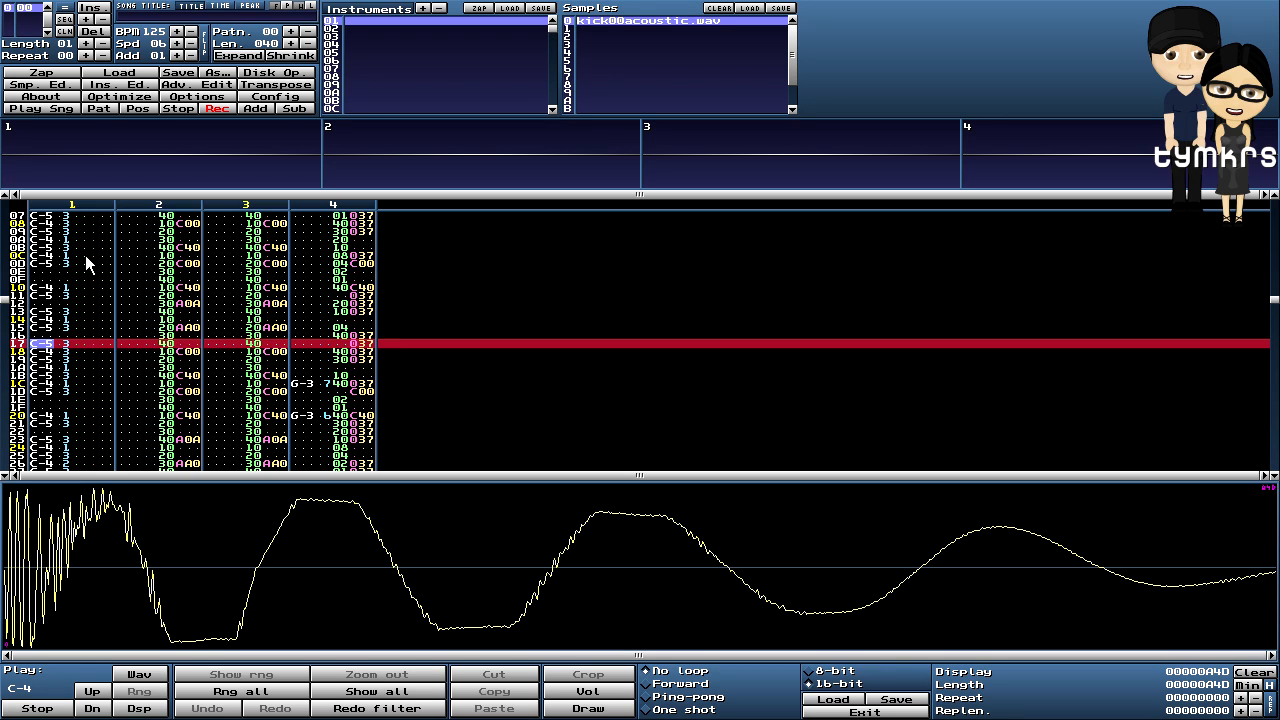
pyautogui.scroll(3, 86, 263)
pyautogui.click(336, 78)
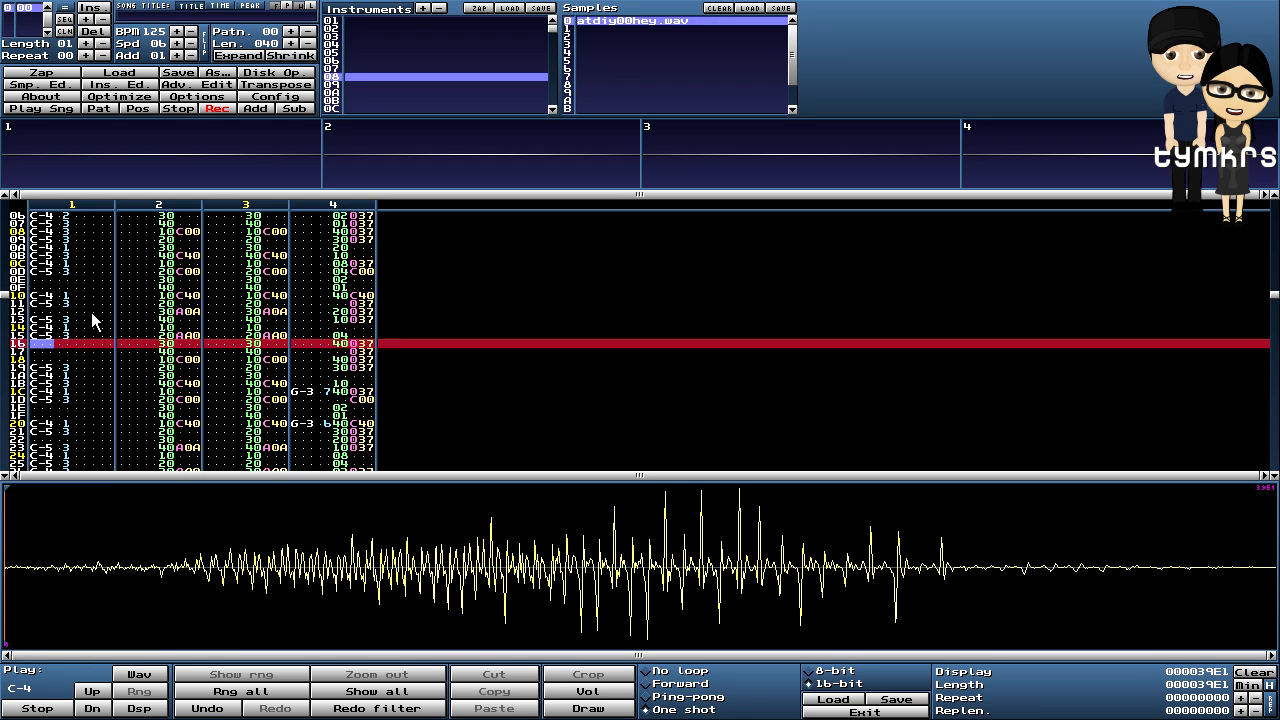
pyautogui.press('z')
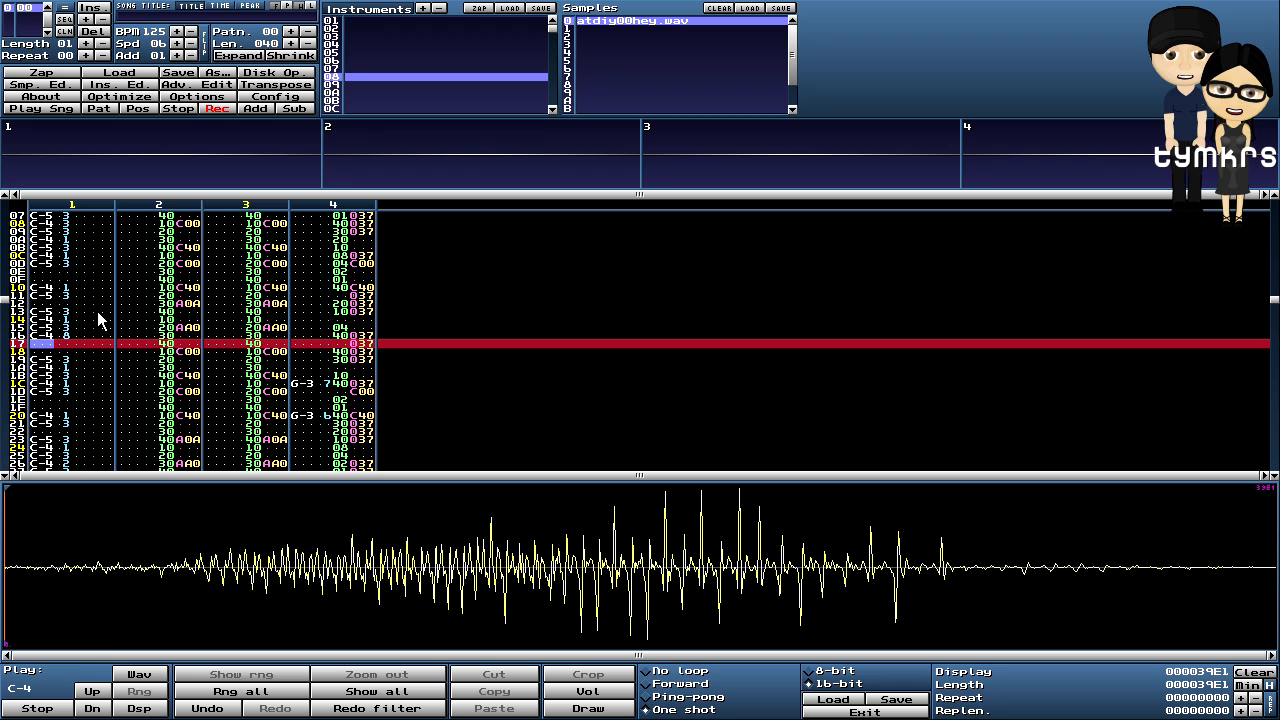
# - Play the pattern to hear the row 16 vocal placement, then stop it
pyautogui.click(100, 108)
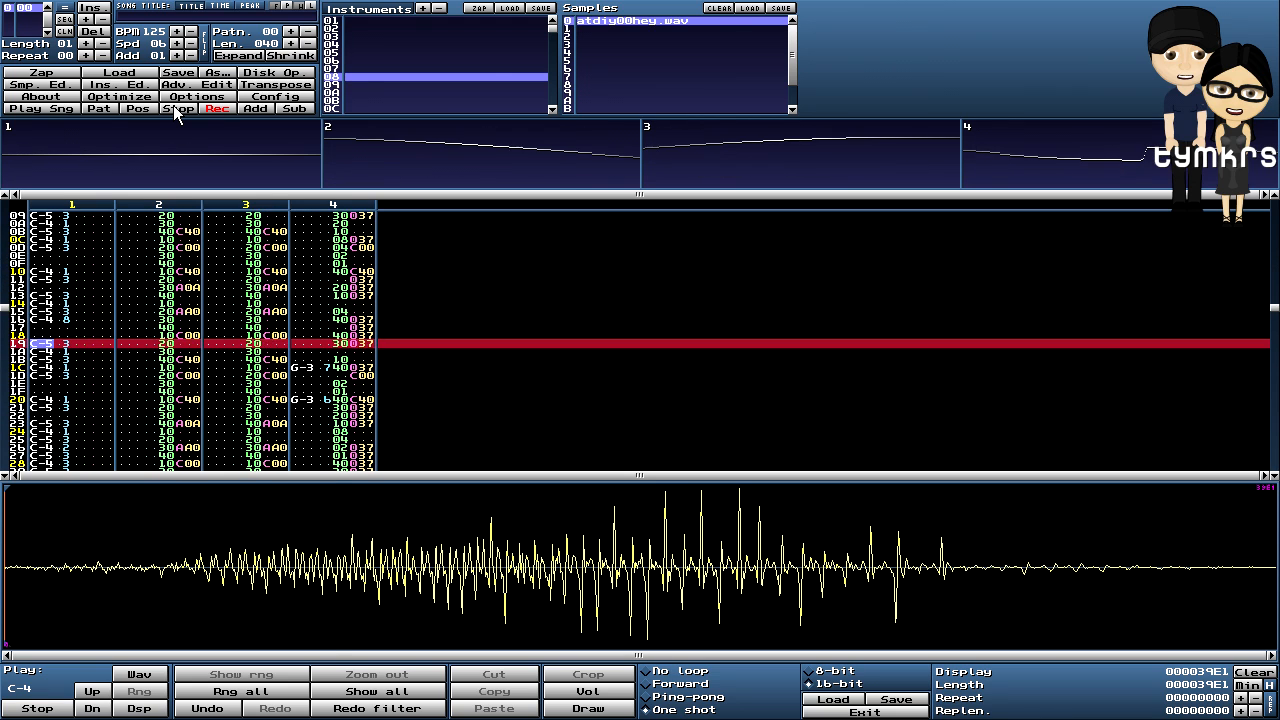
pyautogui.click(173, 105)
pyautogui.scroll(3, 120, 351)
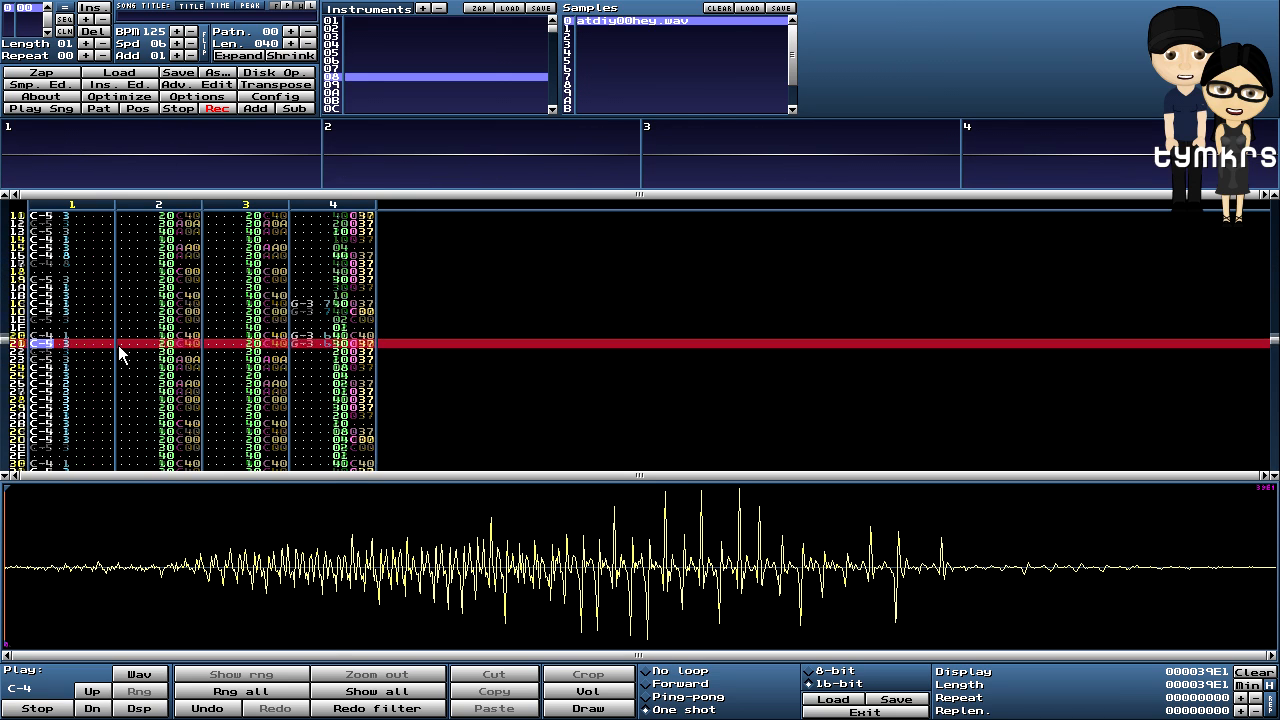
pyautogui.scroll(4, 120, 351)
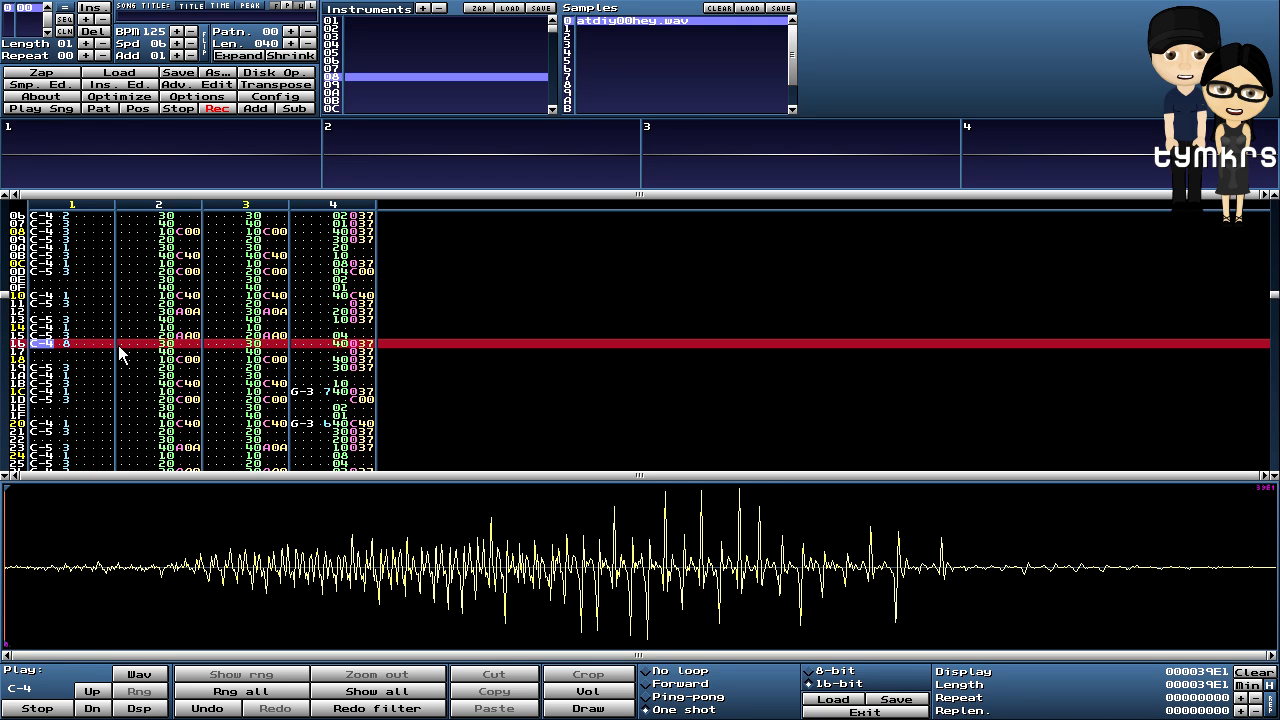
pyautogui.scroll(1, 120, 351)
pyautogui.scroll(1, 120, 351)
# - Clear channel 1's row 13 note, enter the hey vocal C-4 at row 14, and play
pyautogui.press('Up')
pyautogui.press('Delete')
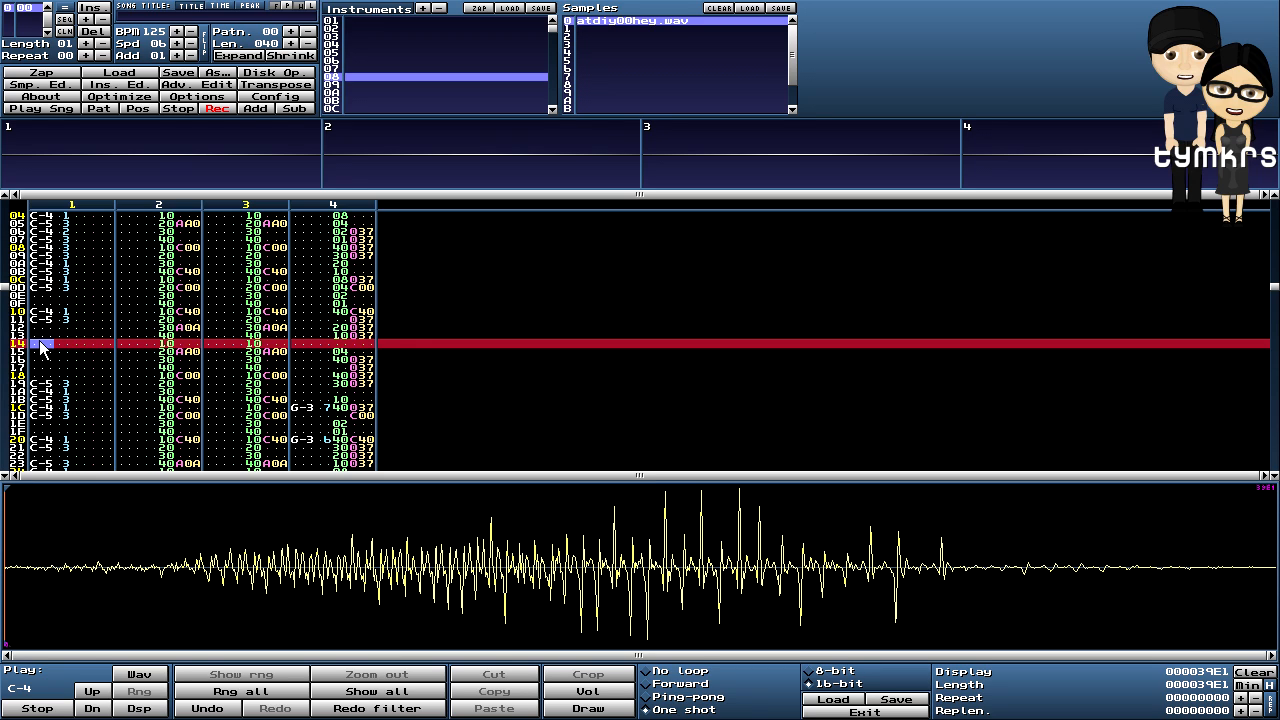
pyautogui.press('z')
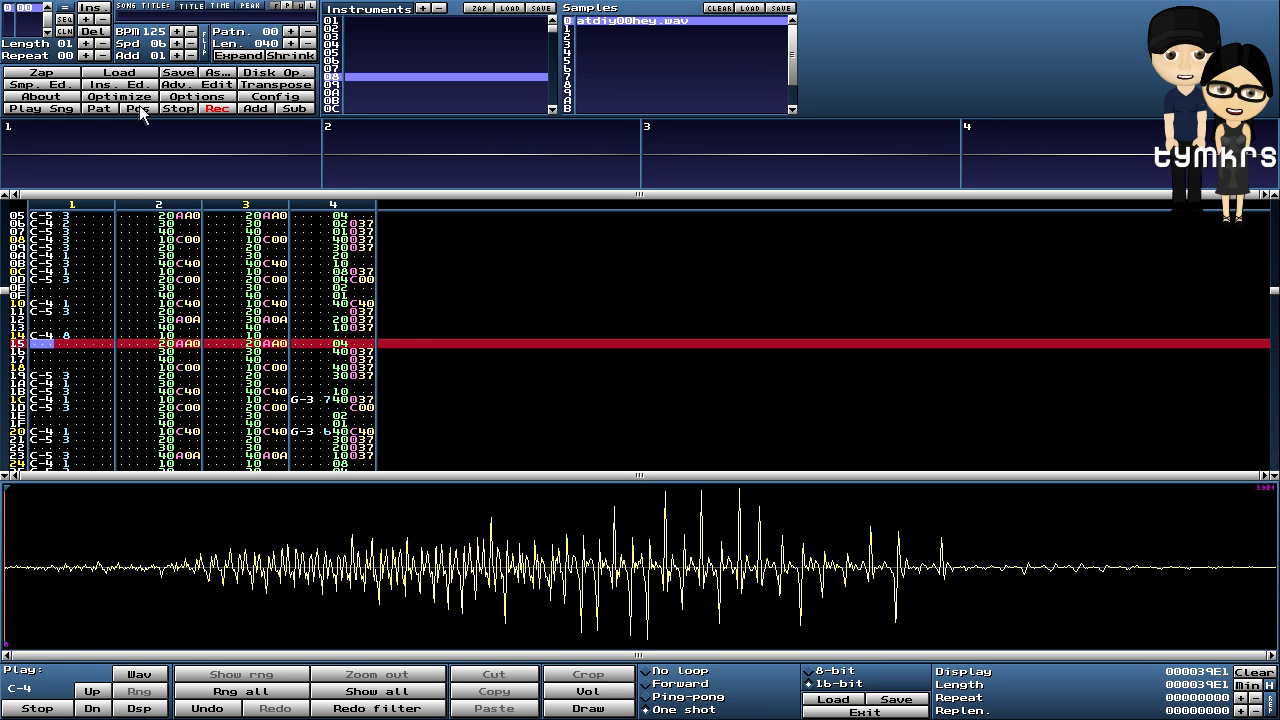
pyautogui.click(101, 108)
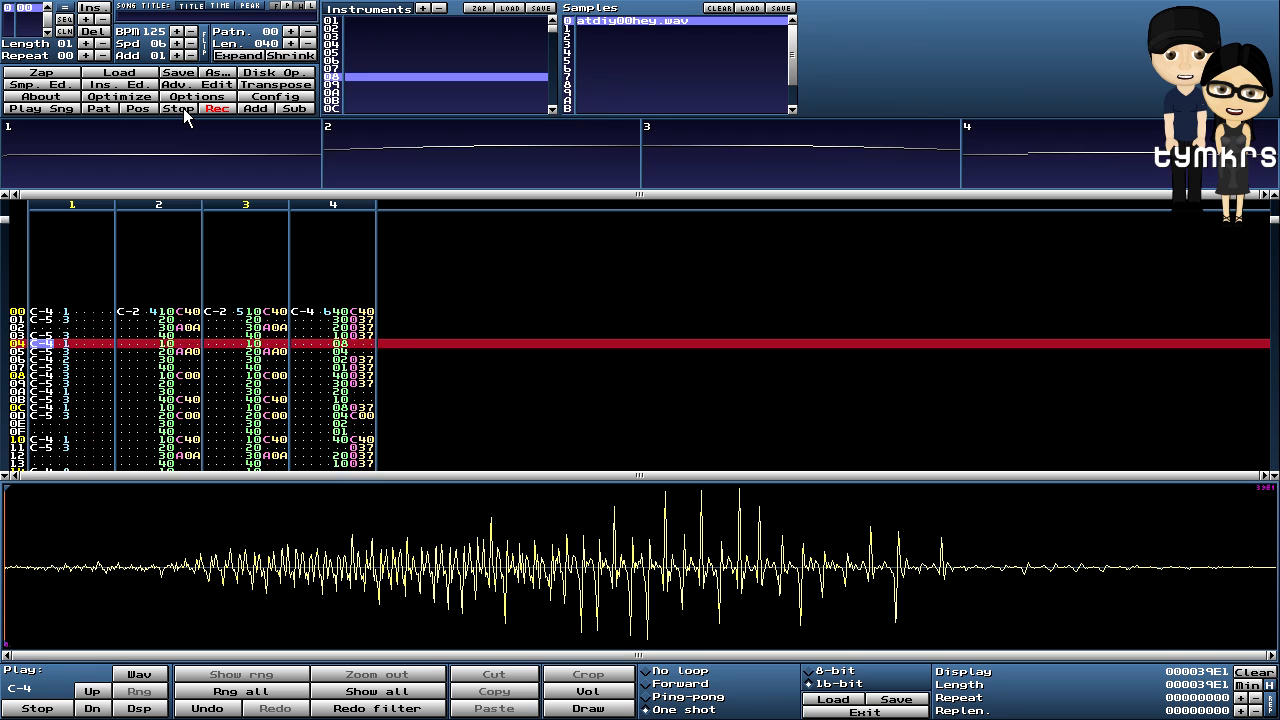